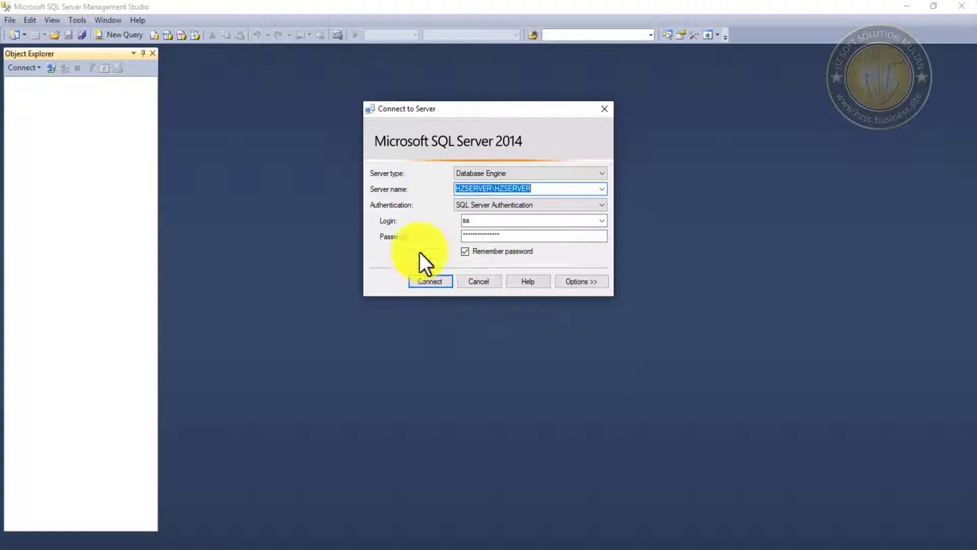
# - Connect to the SQL Server, select the Enrollment database, and minimize Management Studio
pyautogui.click(437, 281)
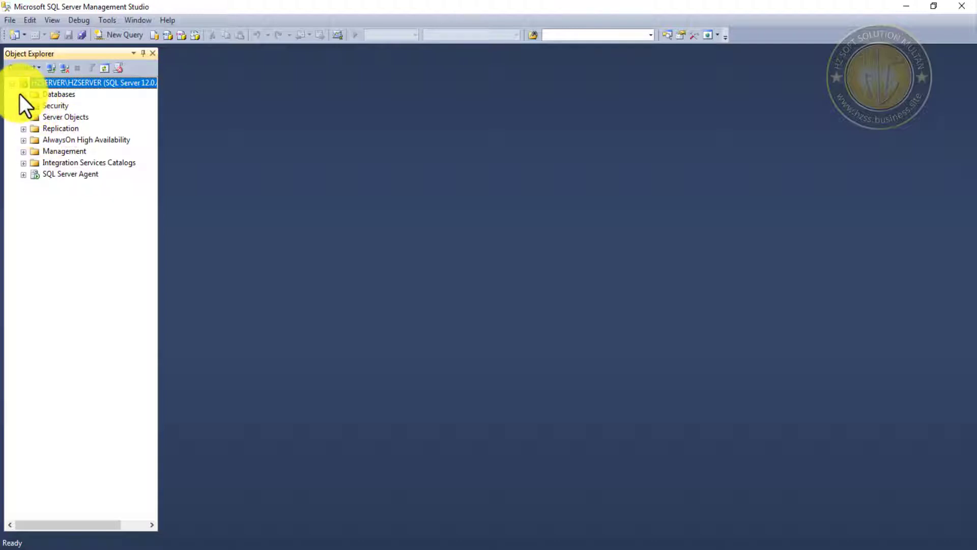
pyautogui.click(24, 95)
pyautogui.click(79, 129)
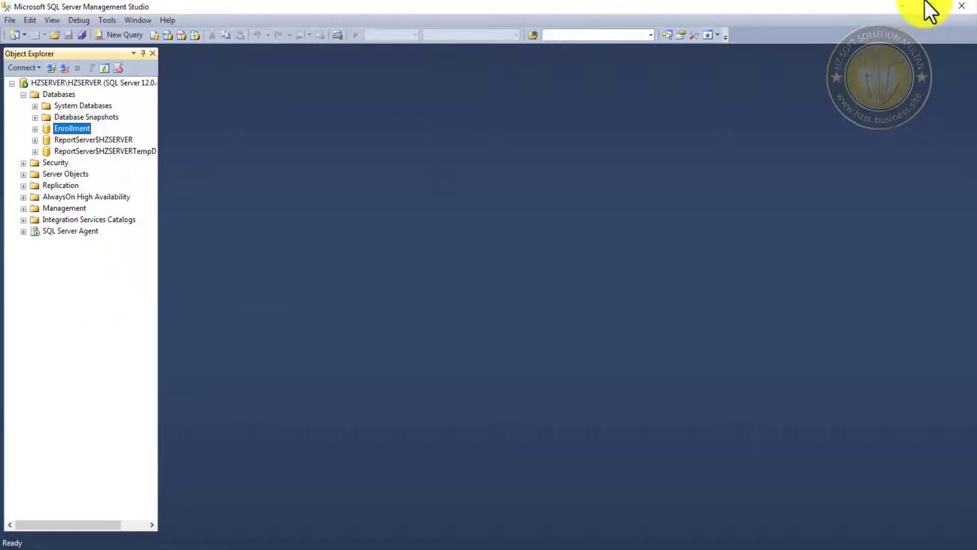
pyautogui.click(906, 6)
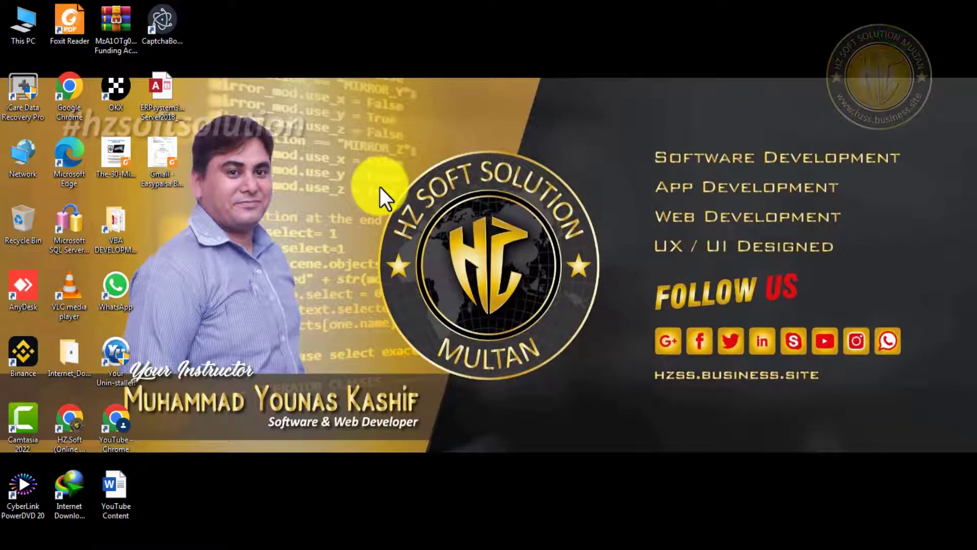
# - Launch Access and create a blank database named Interface.accdb on the Desktop
pyautogui.doubleClick(168, 18)
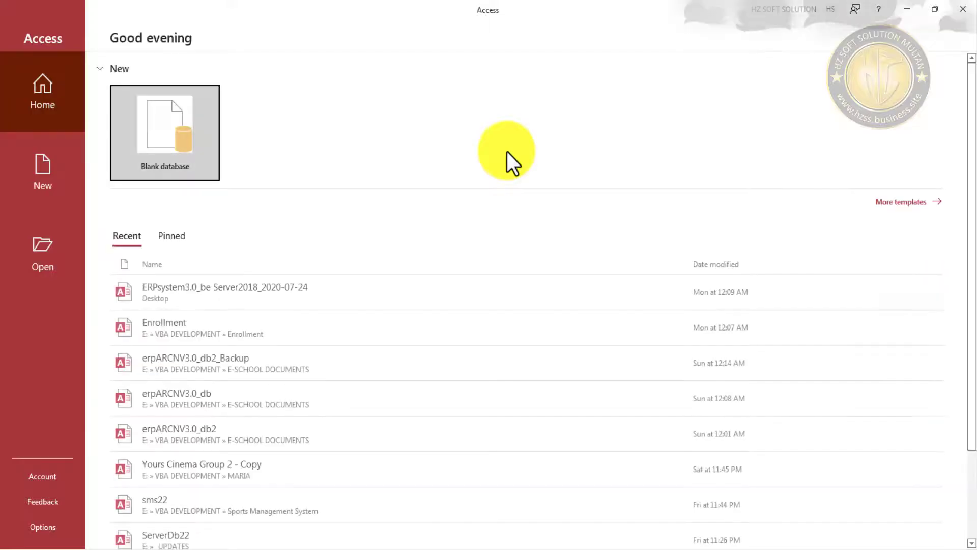
pyautogui.click(159, 136)
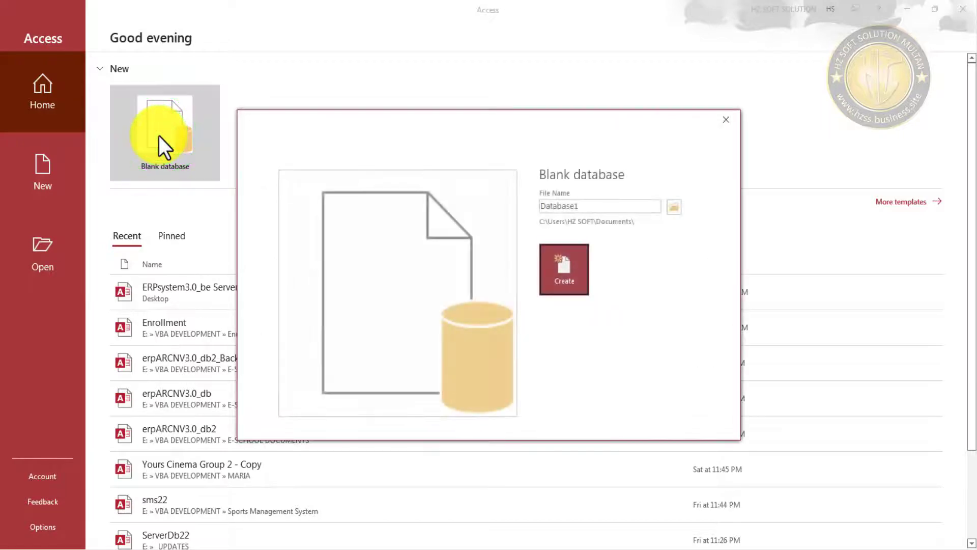
pyautogui.doubleClick(598, 204)
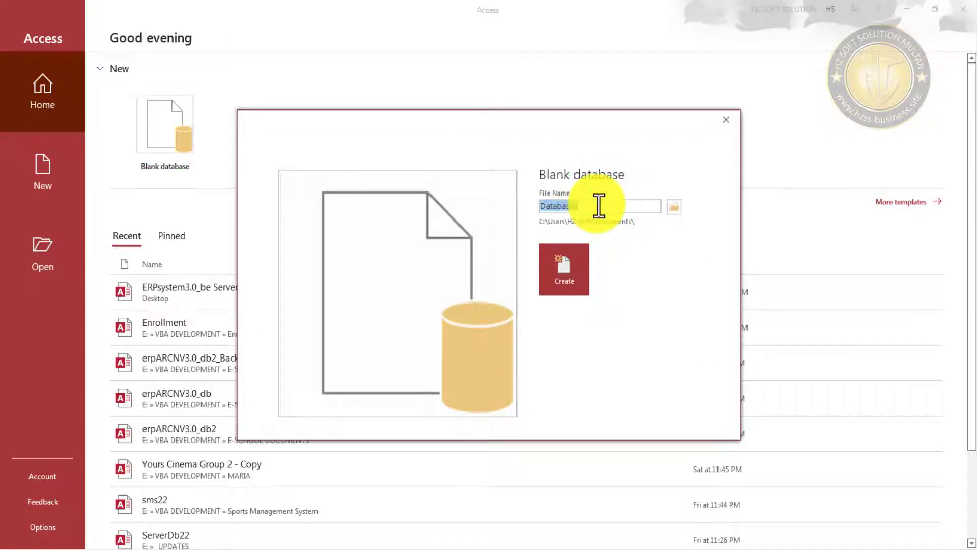
pyautogui.write('Interface')
pyautogui.press('BackSpace')
pyautogui.click(671, 206)
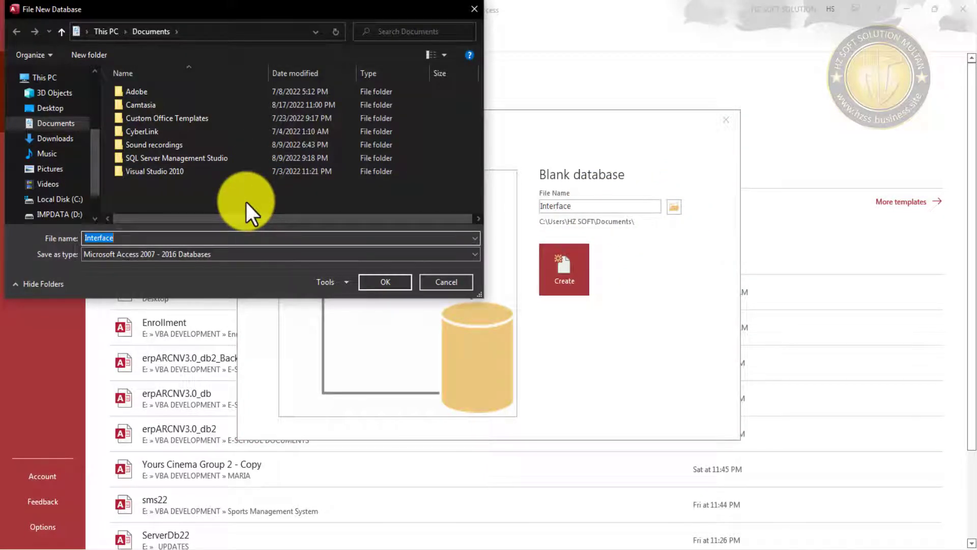
pyautogui.moveTo(95, 155); pyautogui.dragTo(94, 188)
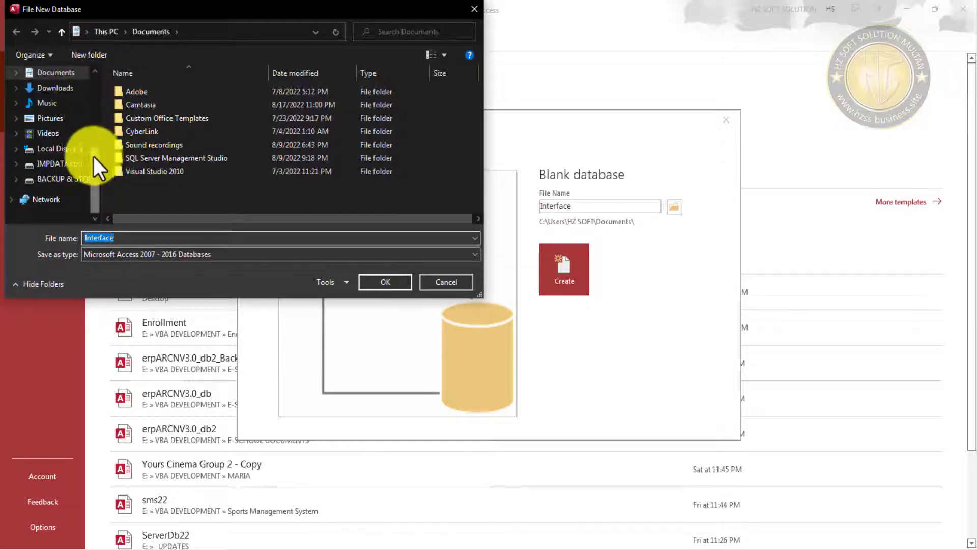
pyautogui.moveTo(94, 153); pyautogui.dragTo(96, 65)
pyautogui.click(48, 99)
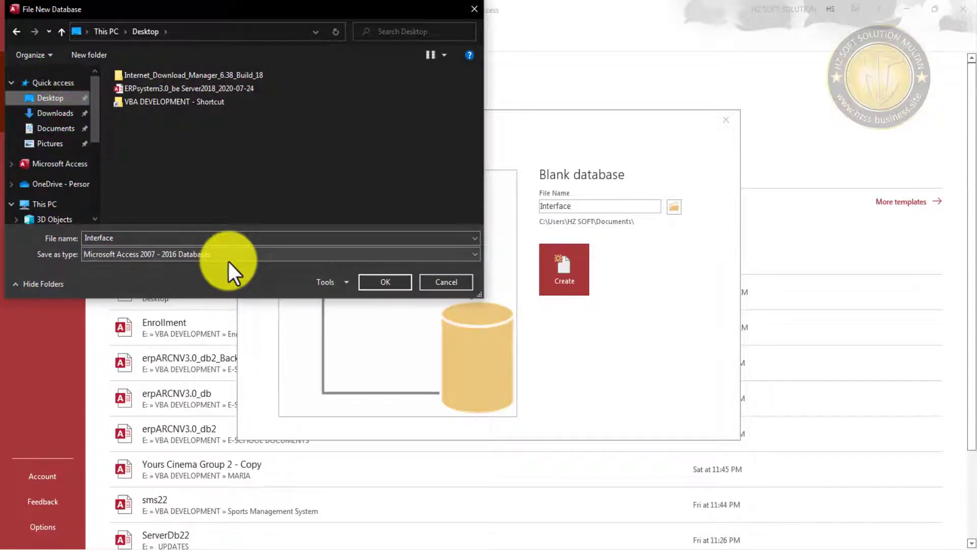
pyautogui.click(391, 283)
pyautogui.click(563, 270)
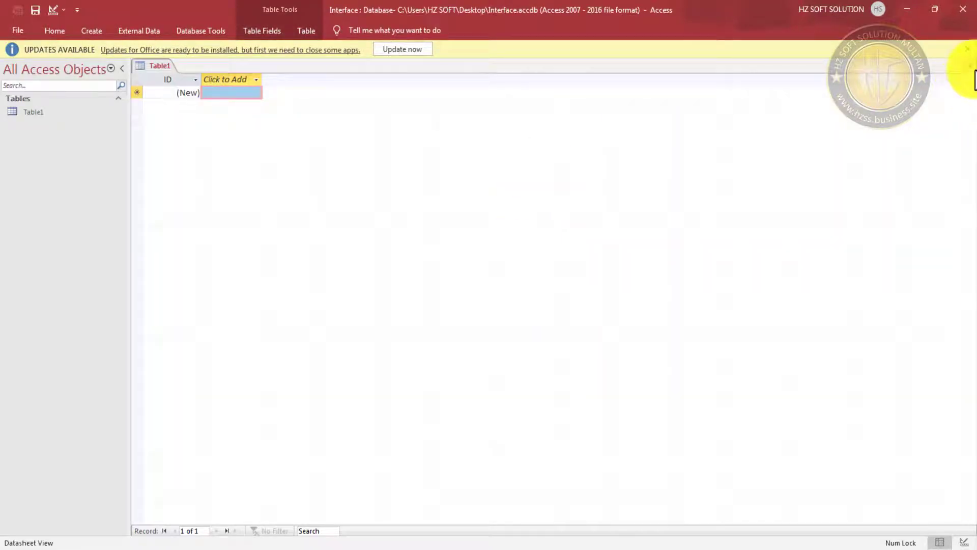
# - Dismiss the updates notice and start getting external data from an ODBC Database
pyautogui.click(968, 49)
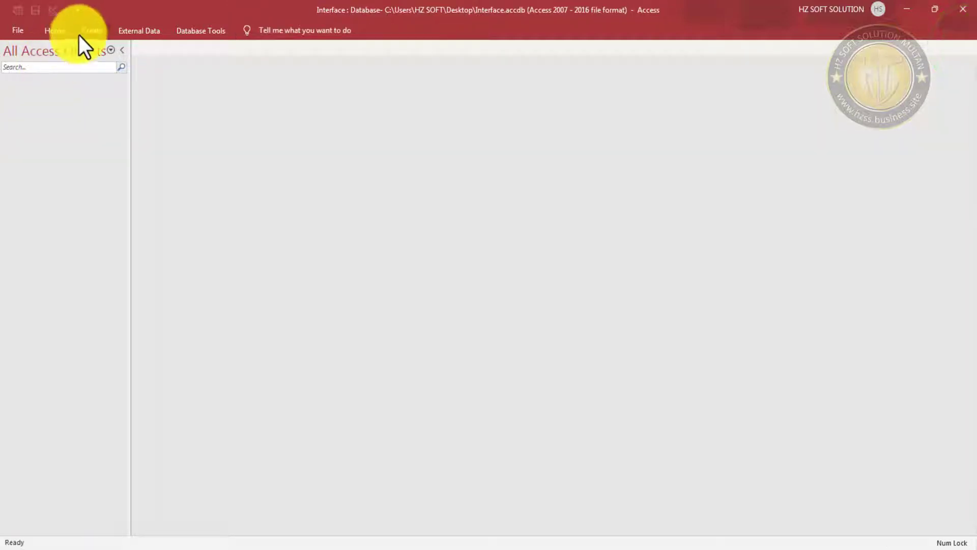
pyautogui.click(57, 31)
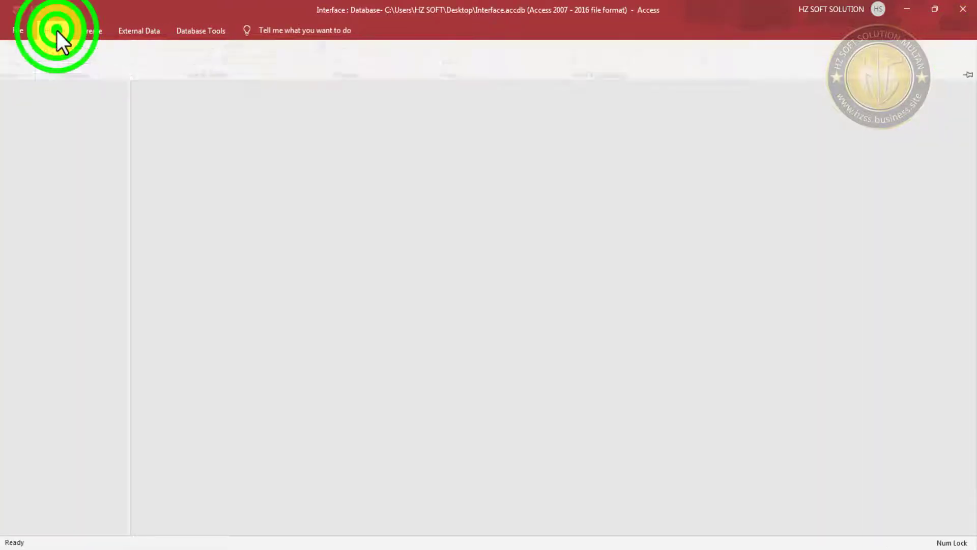
pyautogui.click(155, 33)
pyautogui.click(28, 79)
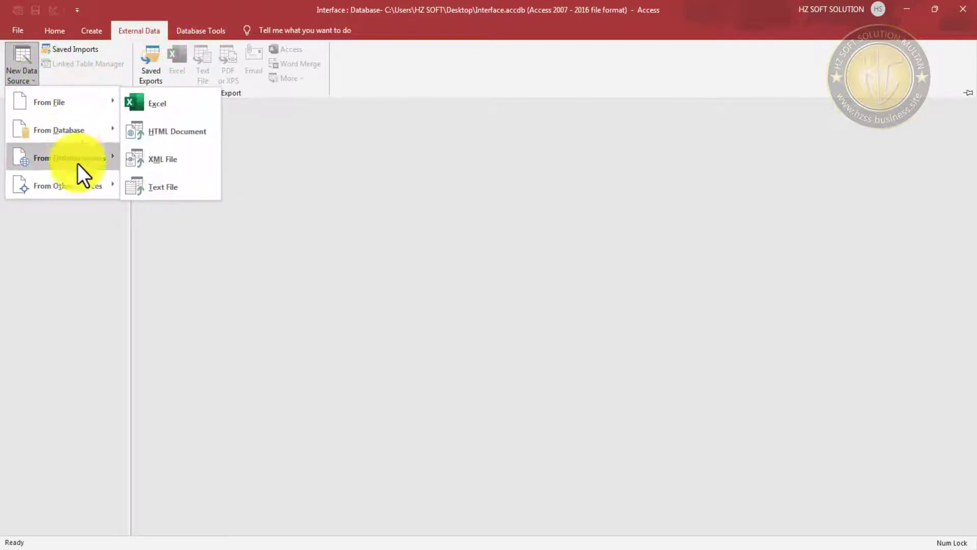
pyautogui.moveTo(68, 190)
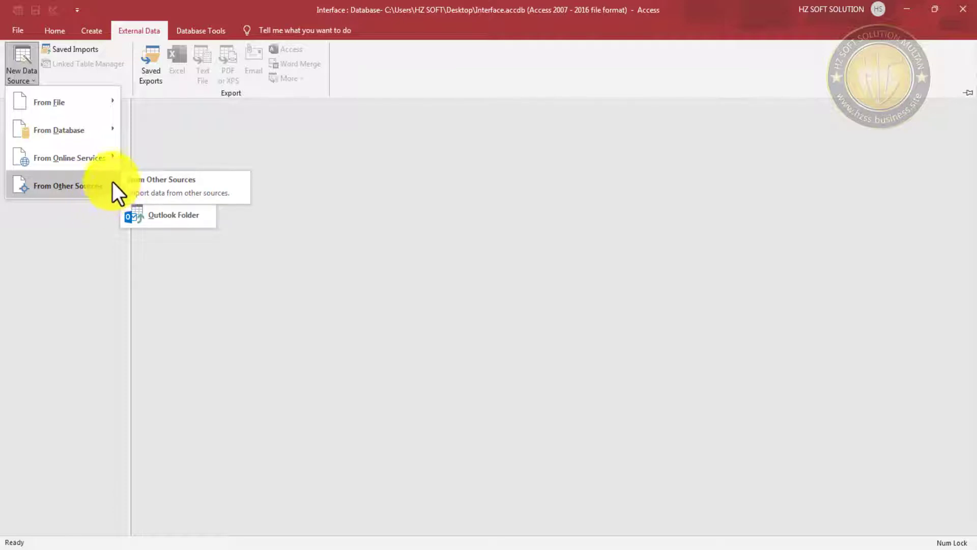
pyautogui.click(112, 185)
pyautogui.click(90, 184)
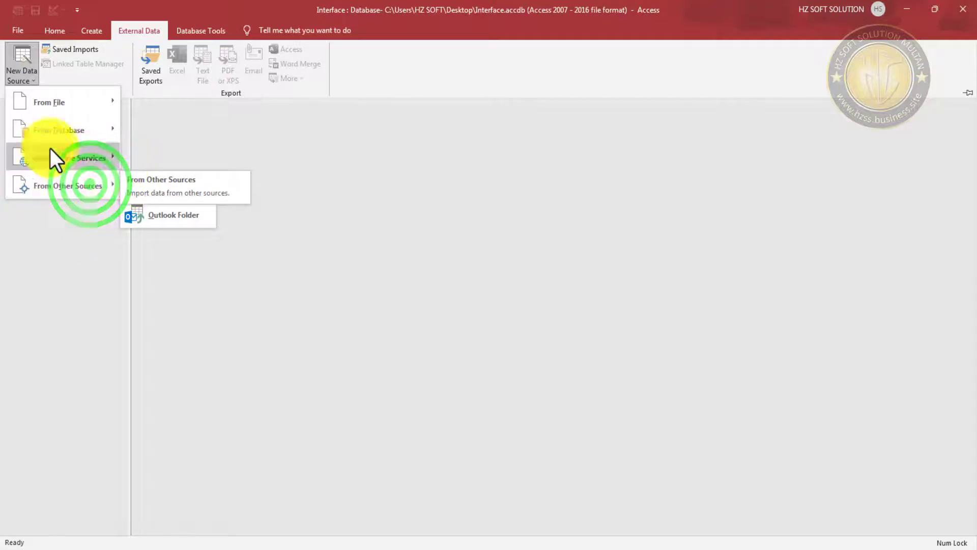
pyautogui.click(87, 182)
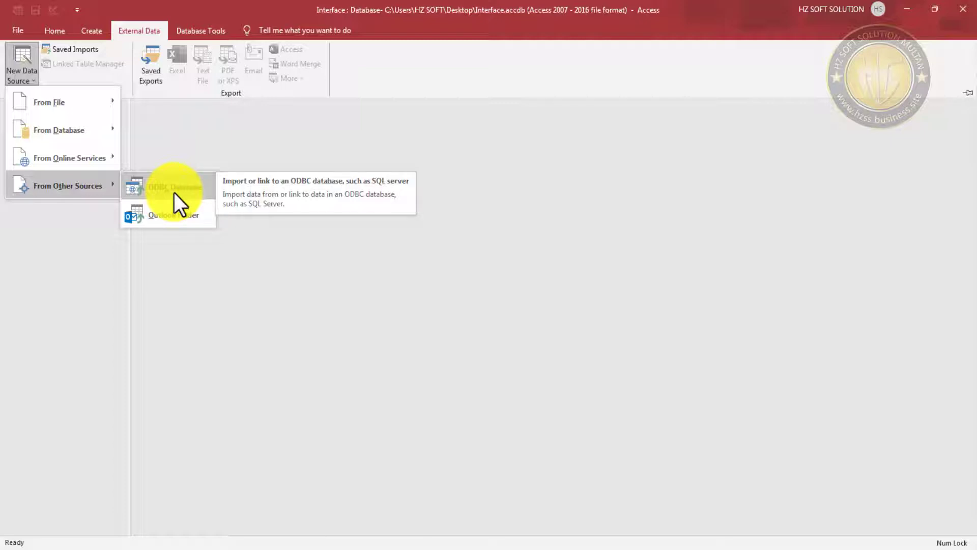
pyautogui.click(175, 191)
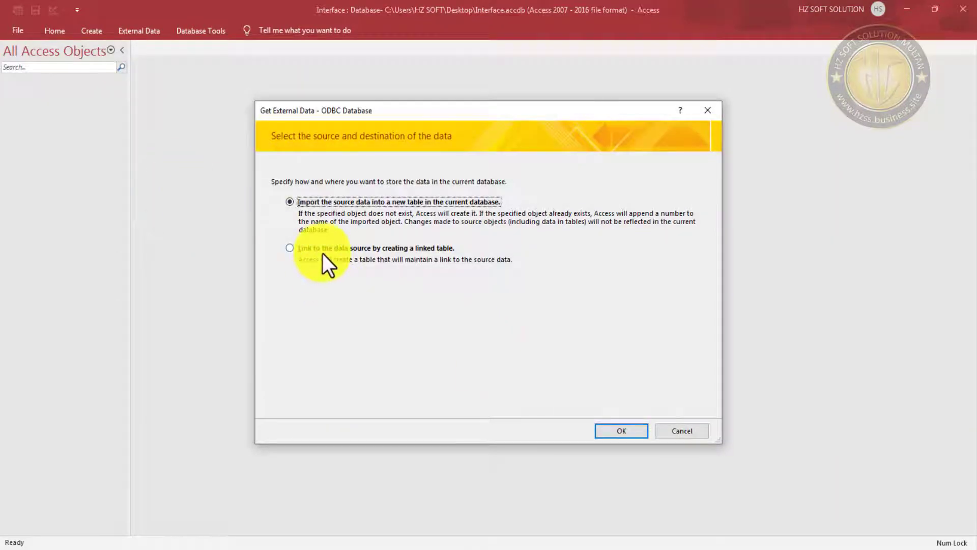
# - Choose to link, pick the Enrollment machine data source, and log in with its password
pyautogui.click(309, 251)
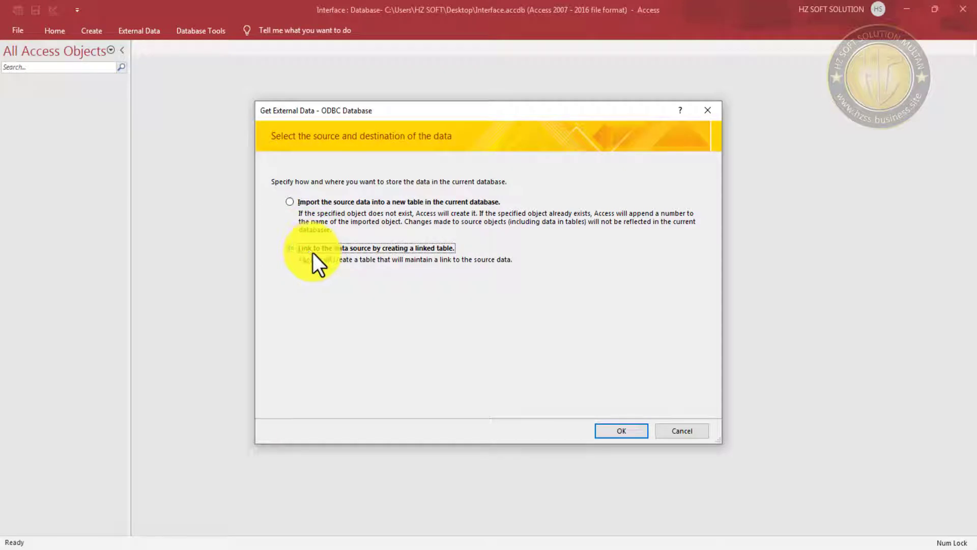
pyautogui.click(623, 431)
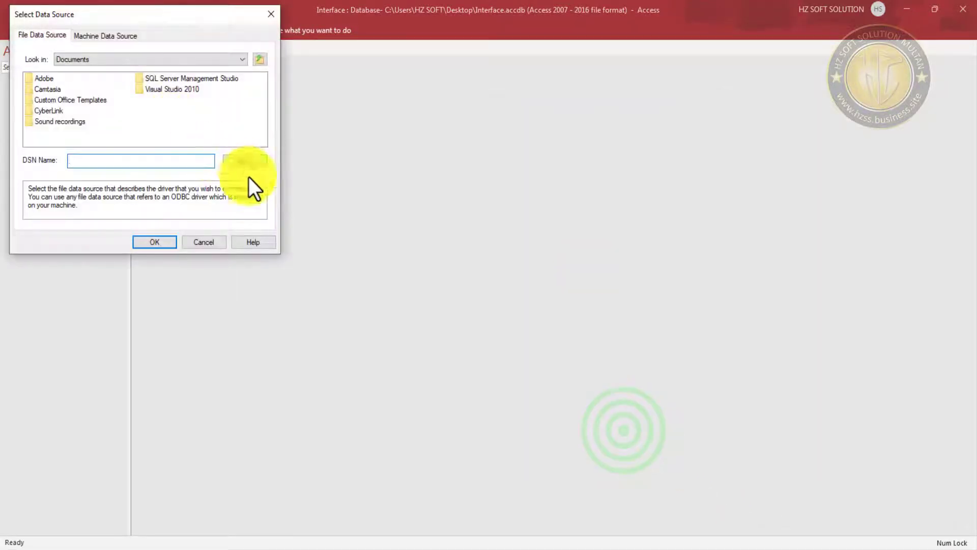
pyautogui.click(114, 35)
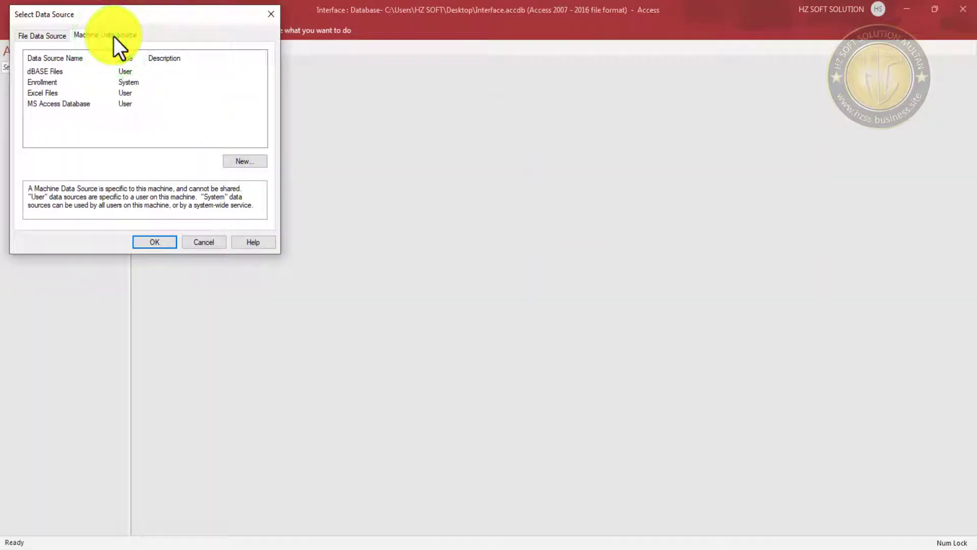
pyautogui.click(50, 82)
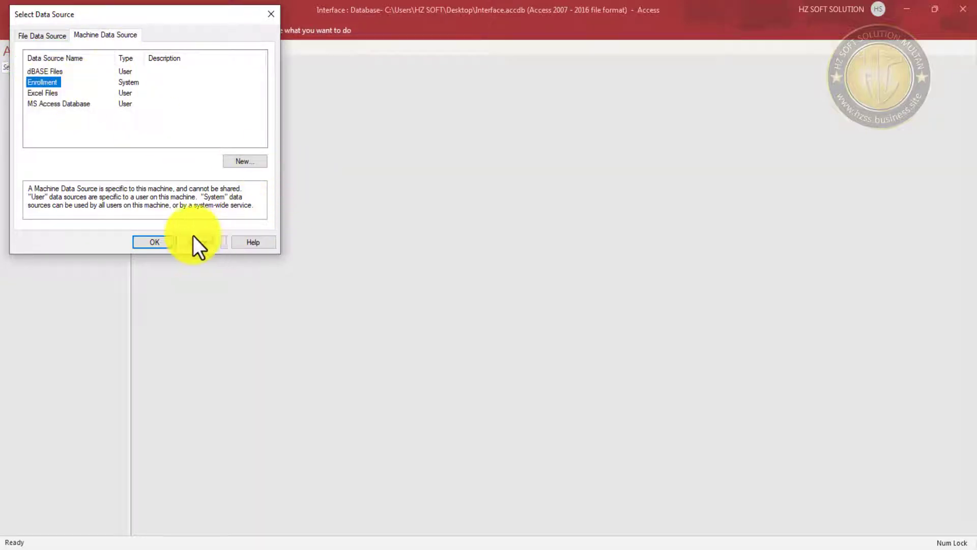
pyautogui.click(159, 245)
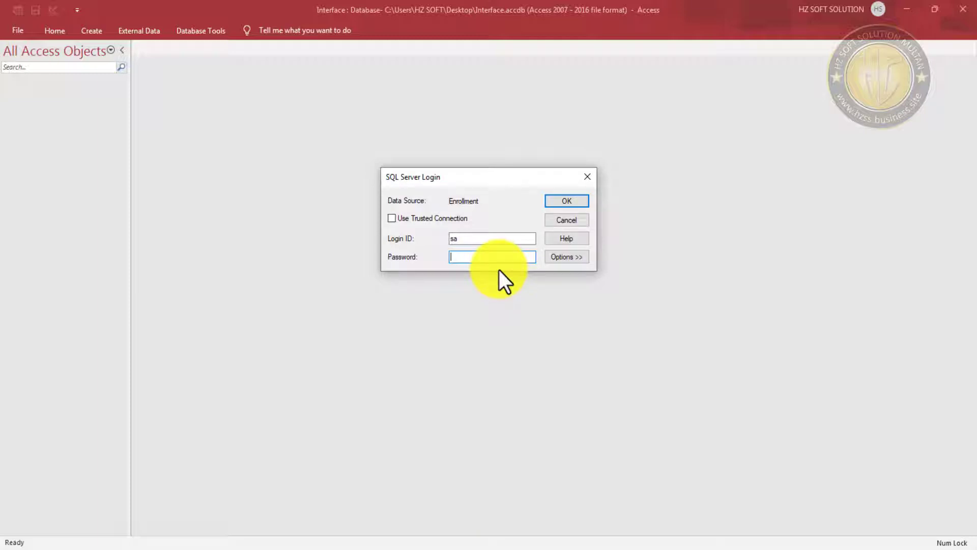
pyautogui.write('12345')
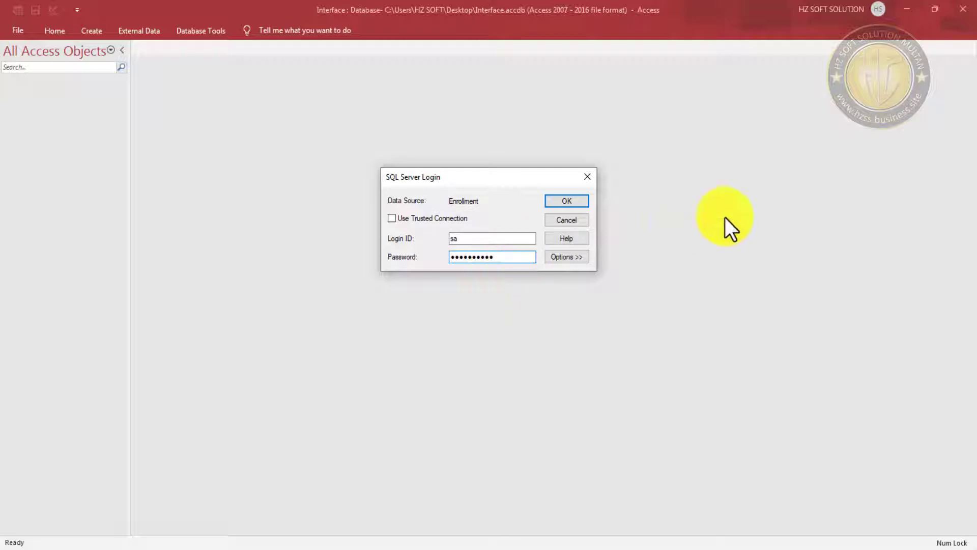
pyautogui.click(576, 203)
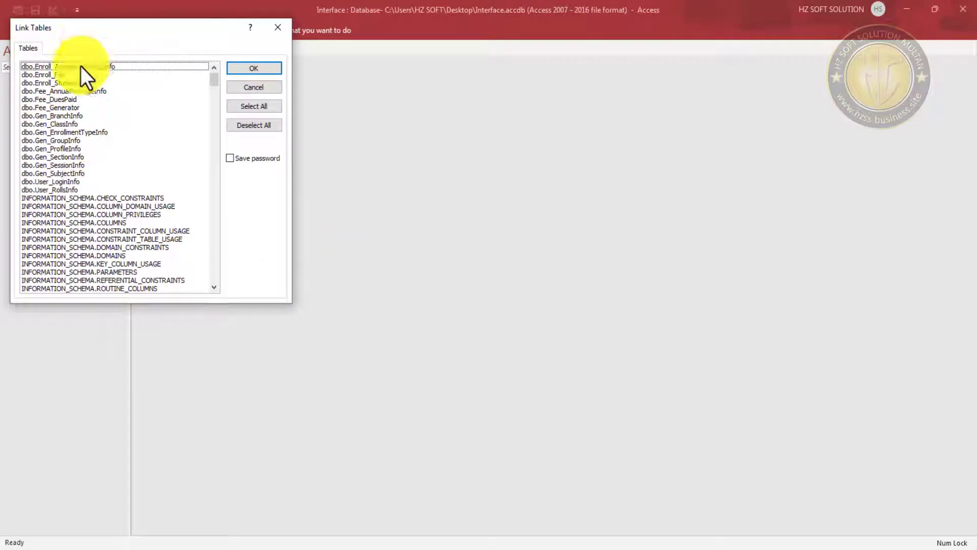
# - Select all sixteen dbo tables, dbo.Enroll_AcademicRecordInfo through dbo.User_RollsInfo, for linking
pyautogui.click(63, 66)
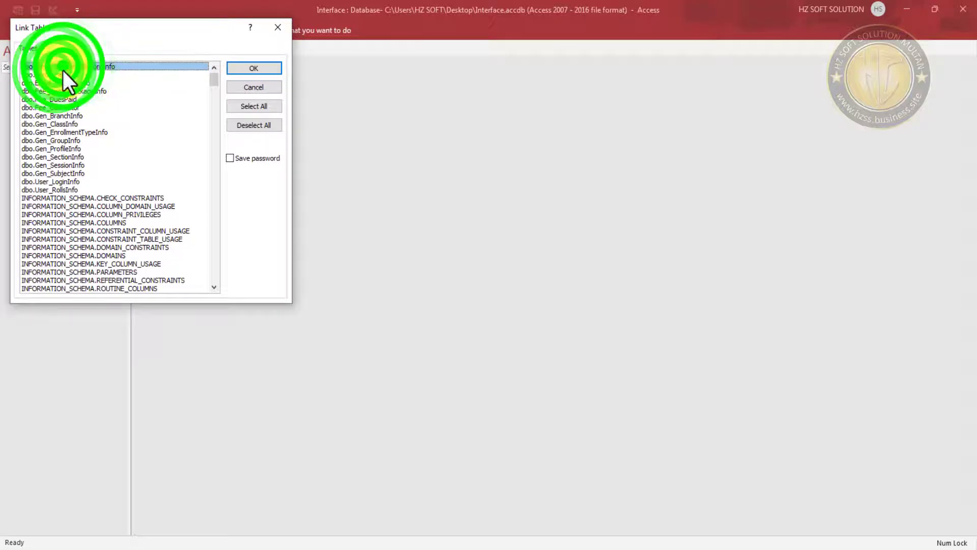
pyautogui.click(64, 75)
pyautogui.click(63, 83)
pyautogui.click(64, 91)
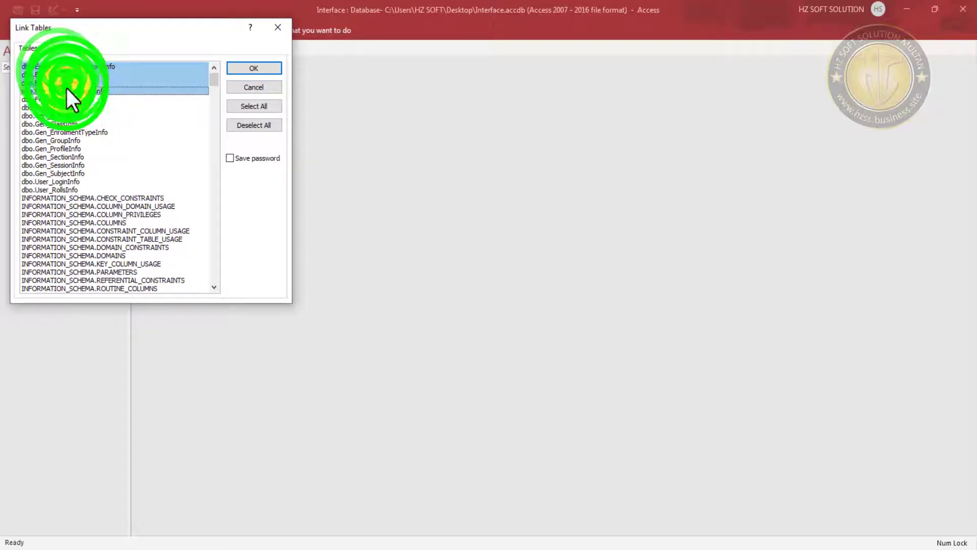
pyautogui.click(65, 99)
pyautogui.click(64, 107)
pyautogui.click(64, 116)
pyautogui.click(65, 123)
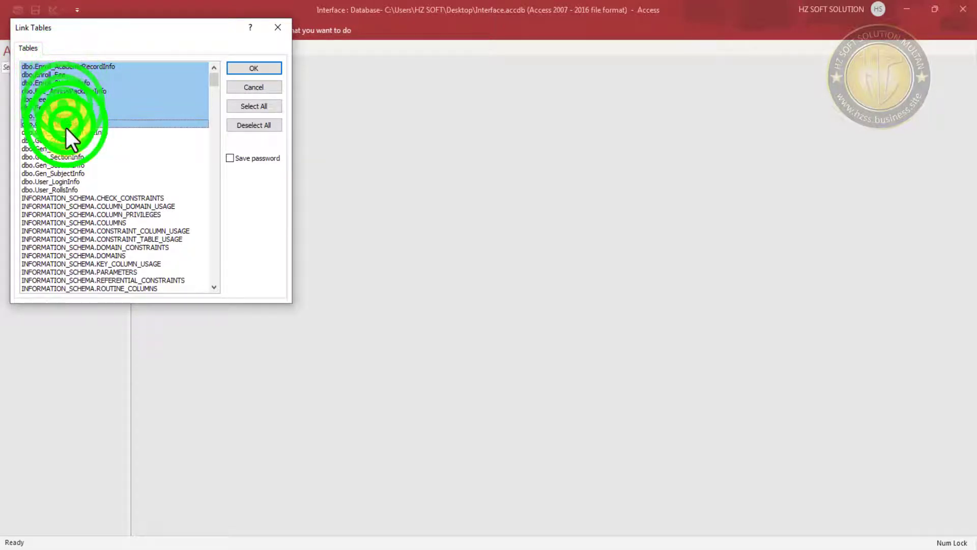
pyautogui.click(65, 132)
pyautogui.click(65, 141)
pyautogui.click(64, 148)
pyautogui.click(63, 156)
pyautogui.click(64, 164)
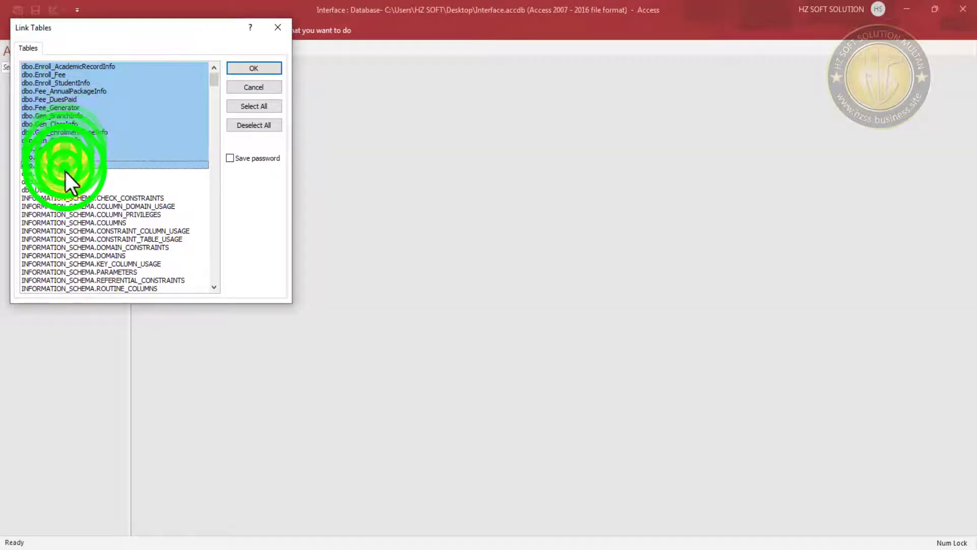
pyautogui.click(65, 173)
pyautogui.click(63, 182)
pyautogui.click(64, 190)
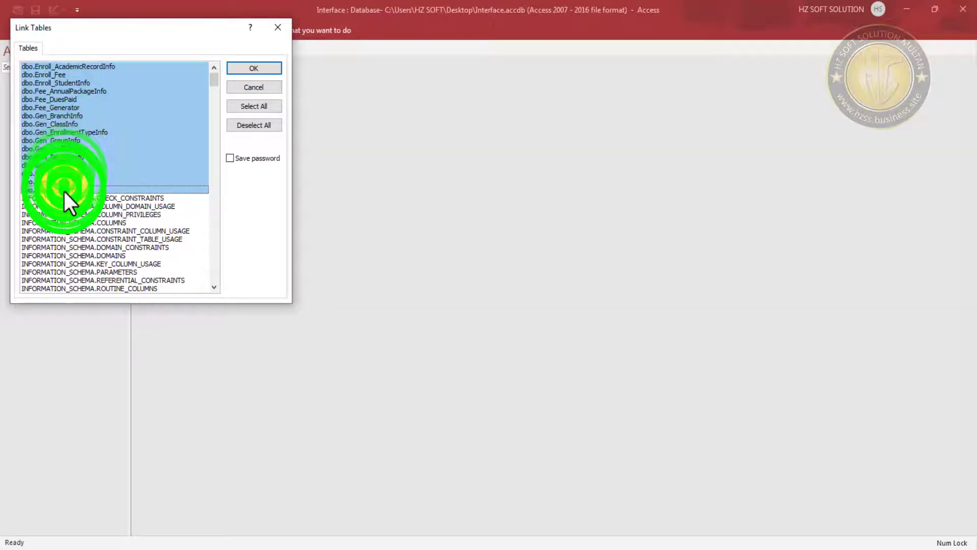
# - Link the selected tables with the password saved, accepting each password-saving warning
pyautogui.click(242, 159)
pyautogui.click(255, 70)
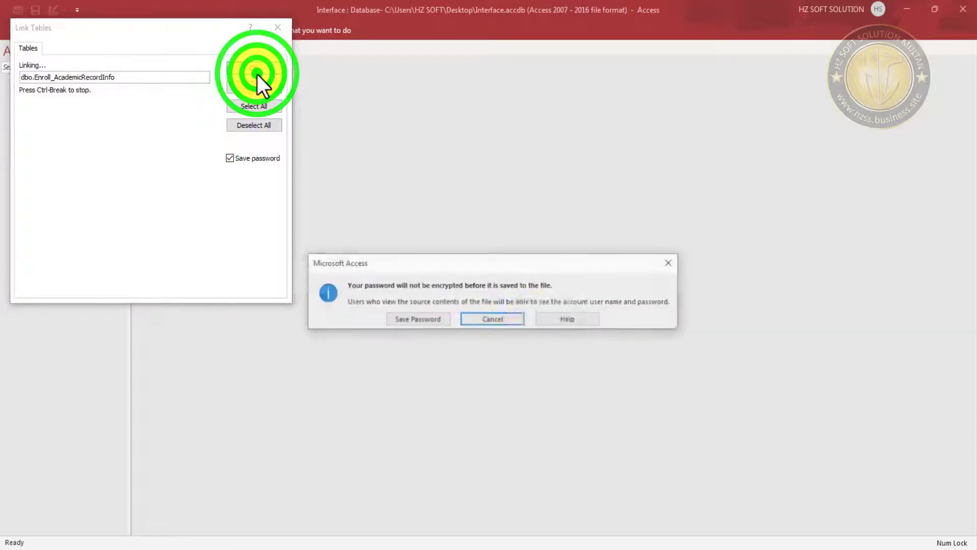
pyautogui.click(426, 322)
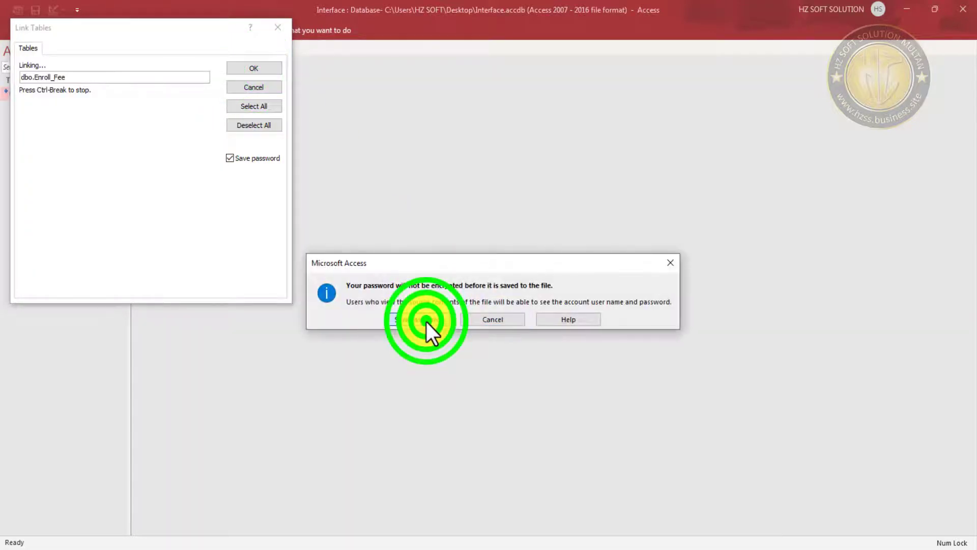
pyautogui.click(426, 322)
pyautogui.click(426, 321)
pyautogui.click(426, 322)
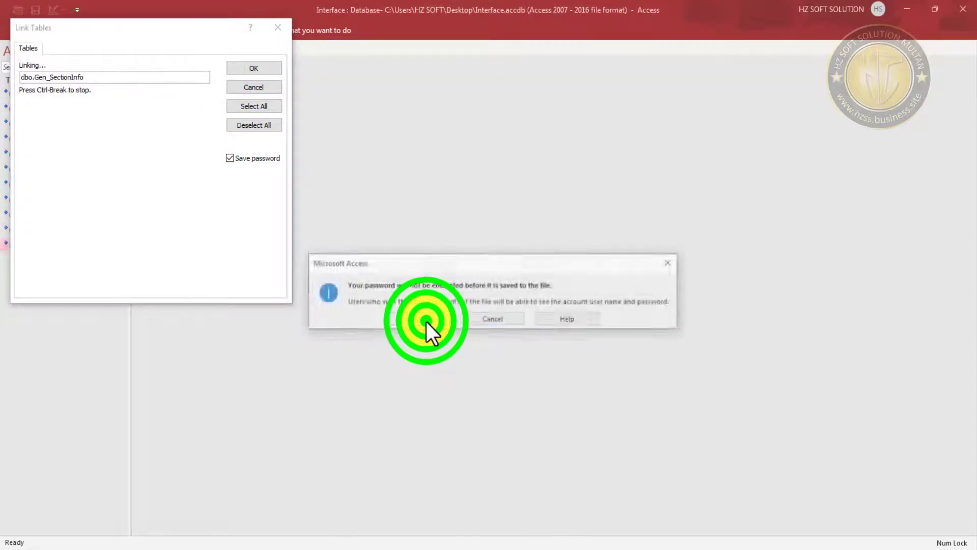
pyautogui.click(426, 322)
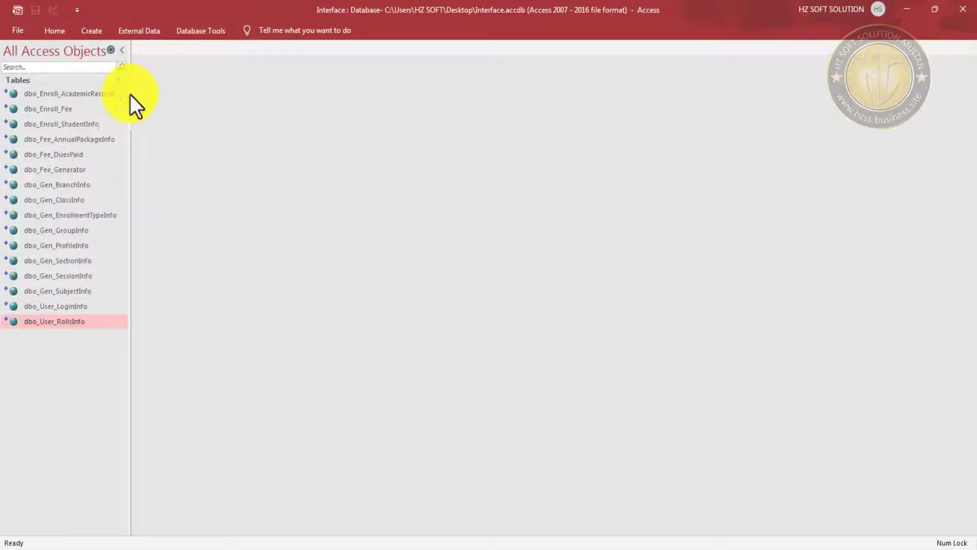
# - Widen the navigation pane, open dbo_Enroll_StudentInfo, autofit its FName column, then close it
pyautogui.moveTo(131, 93); pyautogui.dragTo(186, 124)
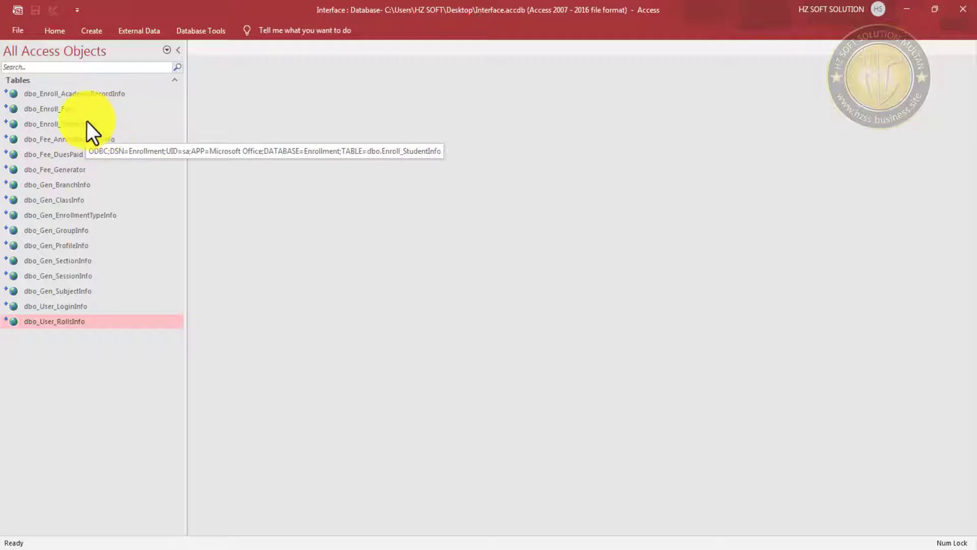
pyautogui.doubleClick(88, 124)
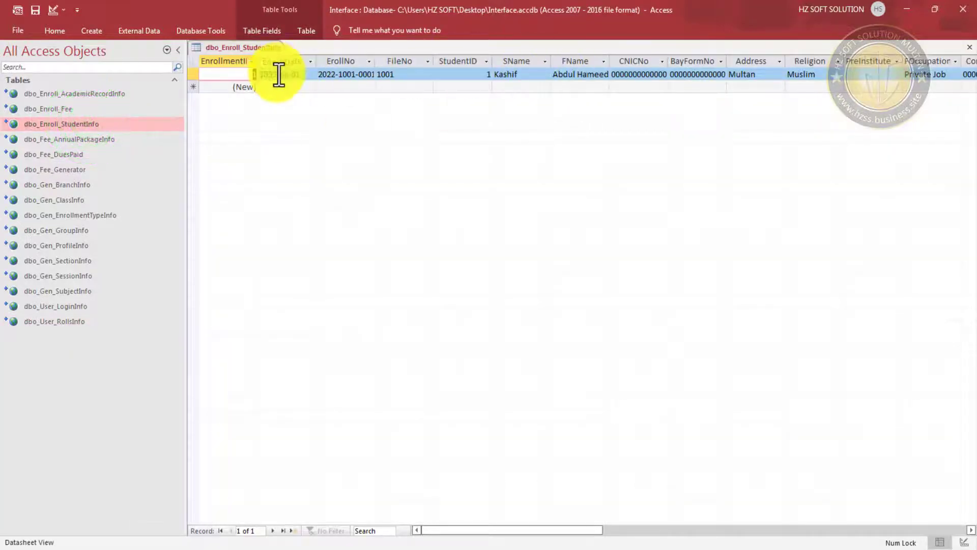
pyautogui.doubleClick(613, 59)
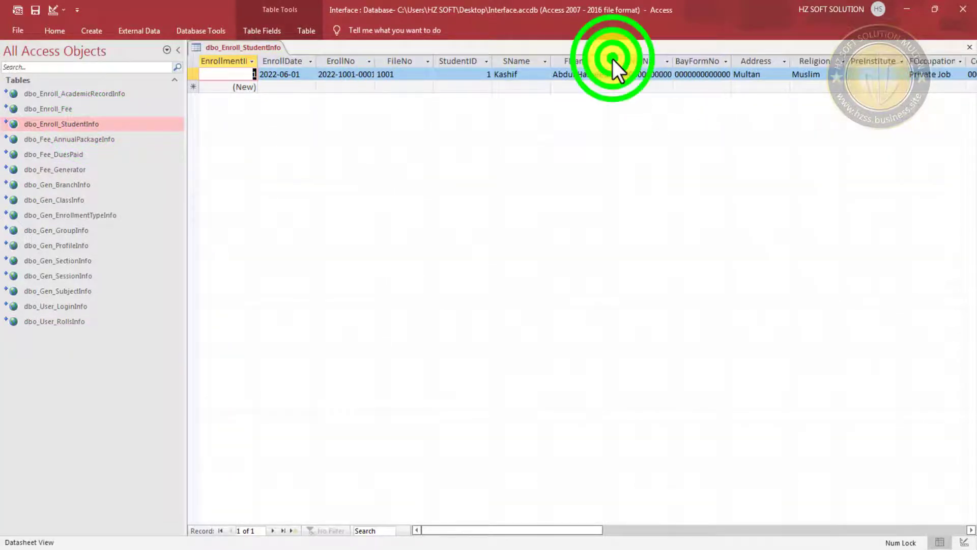
pyautogui.click(969, 48)
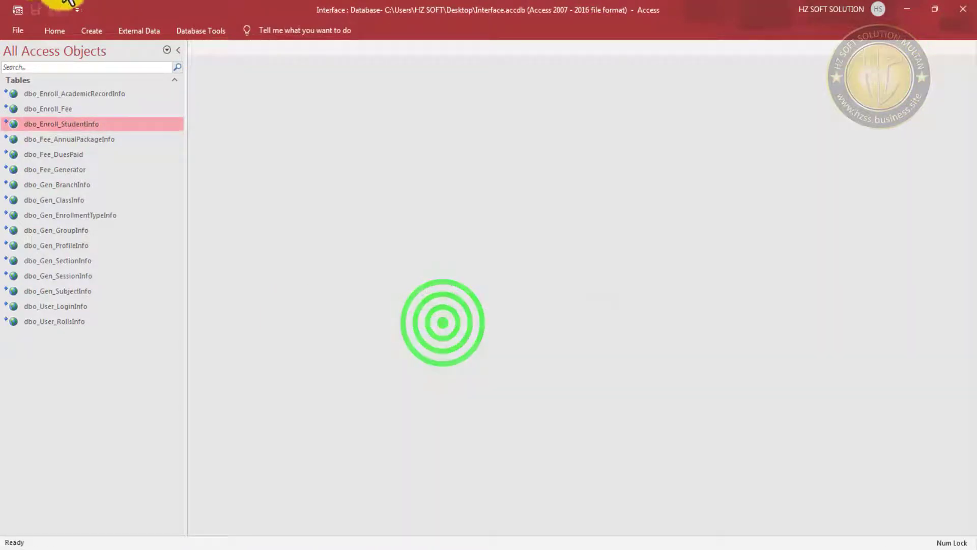
# - Strip dbo_ from Enroll_AcademicRecordInfo, User_RollsInfo, User_LoginInfo and Gen_SubjectInfo
pyautogui.click(60, 93)
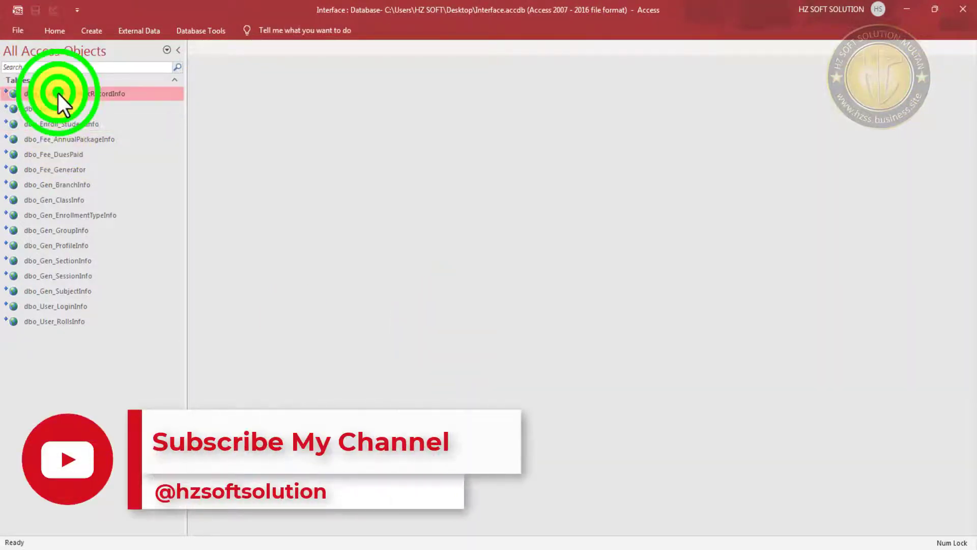
pyautogui.press('F2')
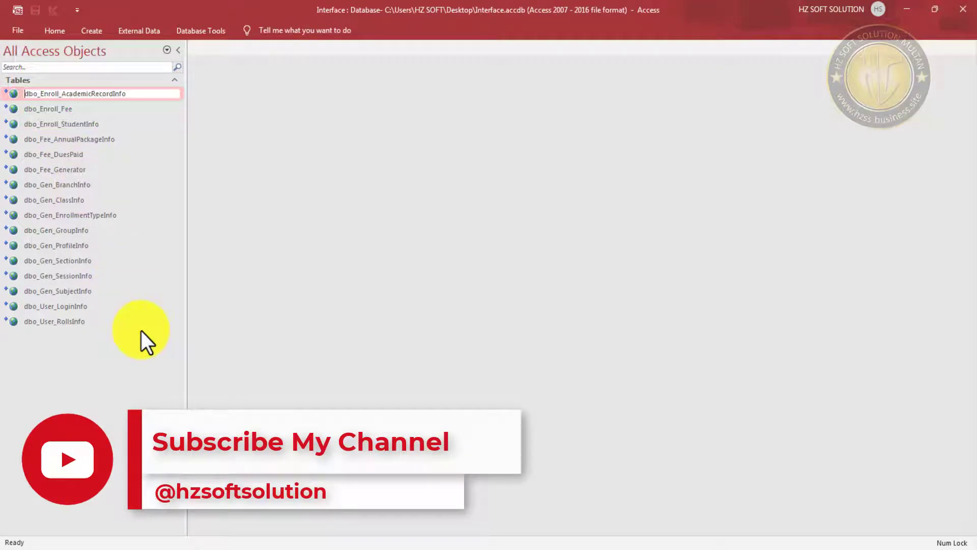
pyautogui.press('Home')
pyautogui.press('Delete')
pyautogui.press('Delete')
pyautogui.press('Delete')
pyautogui.press('Delete')
pyautogui.press('Return')
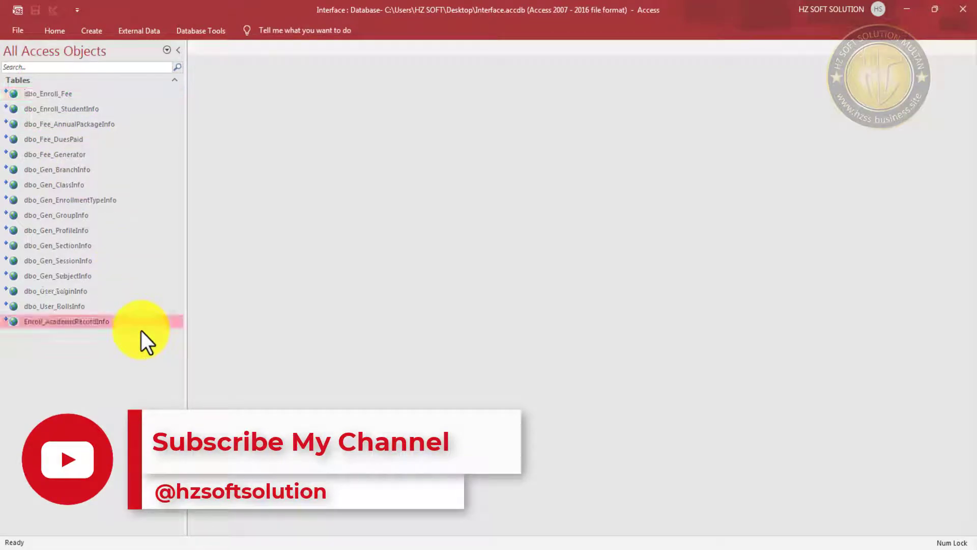
pyautogui.press('Up')
pyautogui.press('F2')
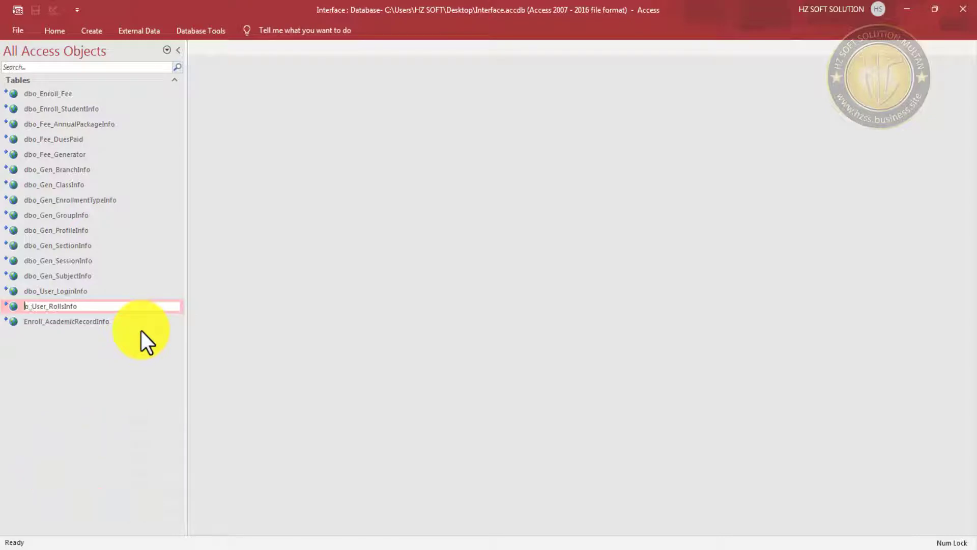
pyautogui.press('Home')
pyautogui.press('Delete')
pyautogui.press('Delete')
pyautogui.press('Delete')
pyautogui.press('Delete')
pyautogui.press('Return')
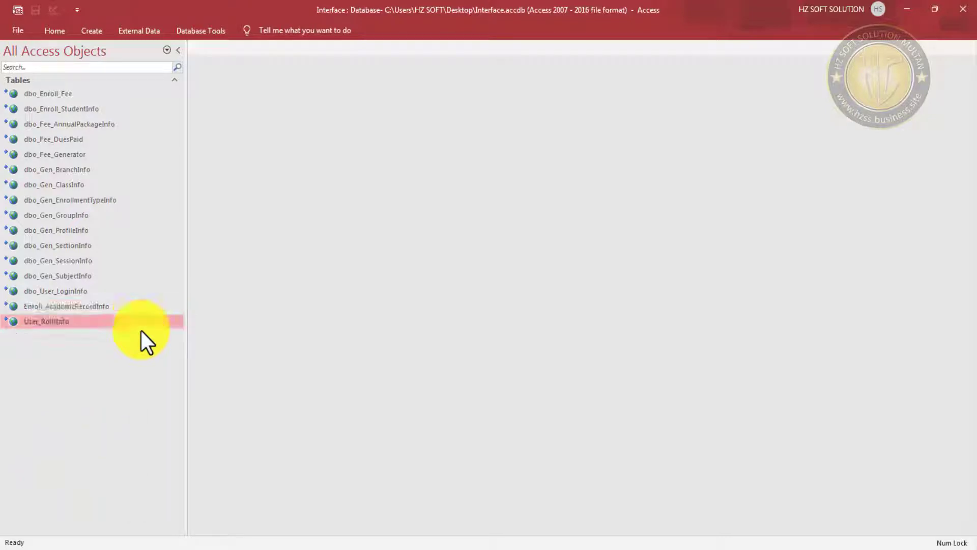
pyautogui.press('Up')
pyautogui.press('Up')
pyautogui.press('F2')
pyautogui.press('Home')
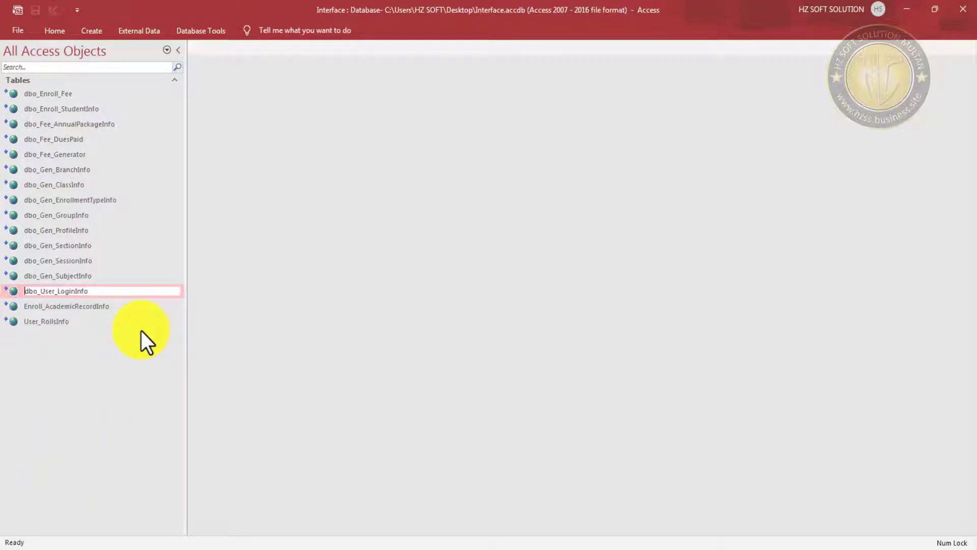
pyautogui.press('Delete')
pyautogui.press('Delete')
pyautogui.press('Delete')
pyautogui.press('Delete')
pyautogui.press('Return')
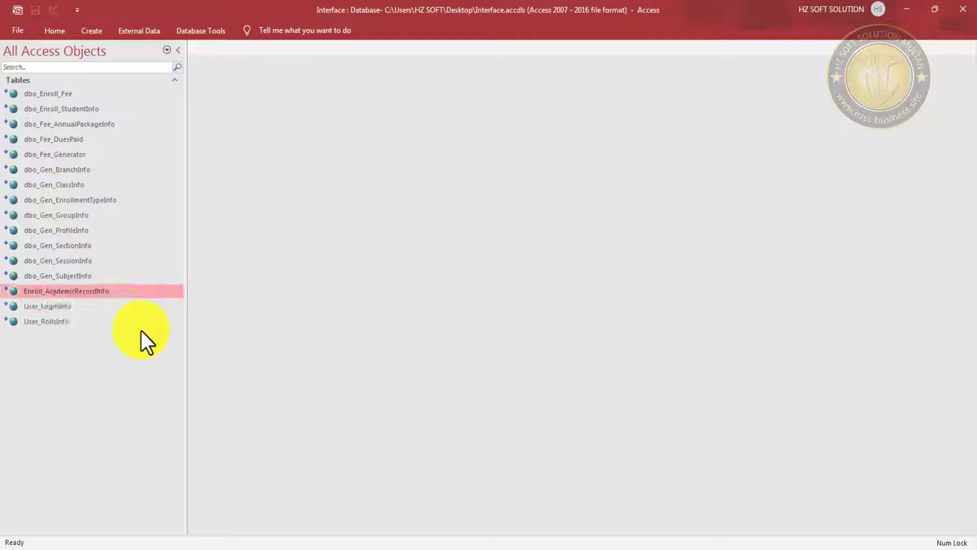
pyautogui.press('Up')
pyautogui.press('F2')
pyautogui.press('Home')
pyautogui.press('Delete')
pyautogui.press('Delete')
pyautogui.press('Delete')
pyautogui.press('Delete')
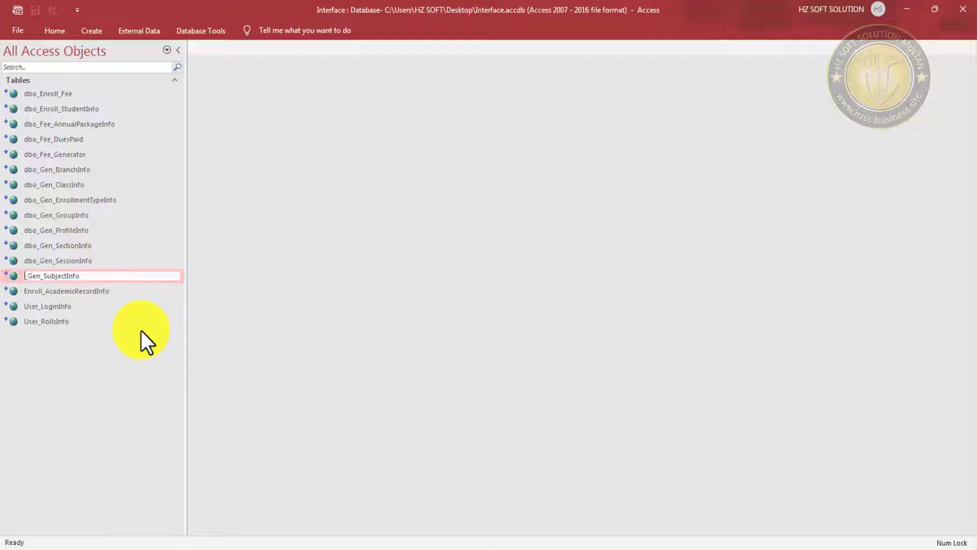
pyautogui.press('Return')
# - Remove dbo_ from the Gen tables, Gen_SessionInfo up through Gen_BranchInfo
pyautogui.press('Up')
pyautogui.press('F2')
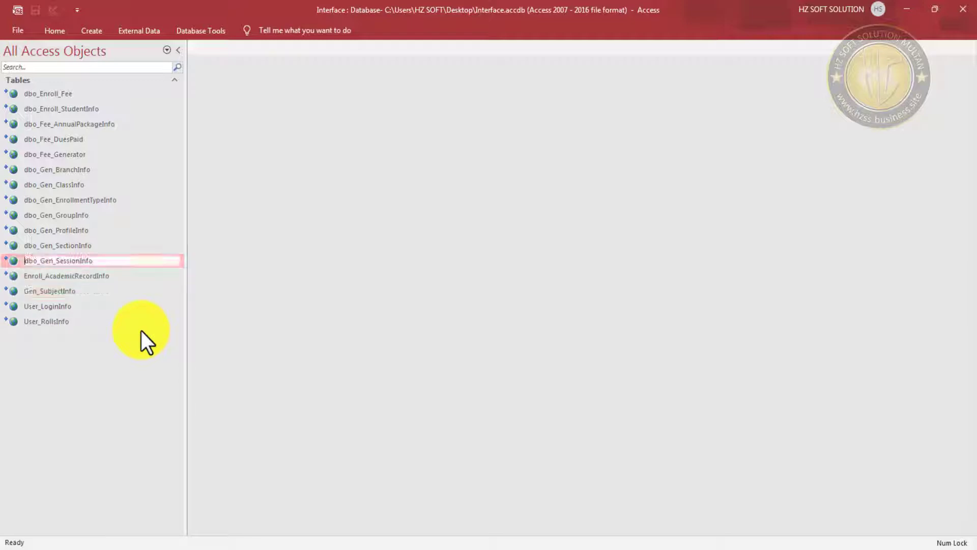
pyautogui.press('Home')
pyautogui.press('Delete')
pyautogui.press('Delete')
pyautogui.press('Delete')
pyautogui.press('Delete')
pyautogui.press('Return')
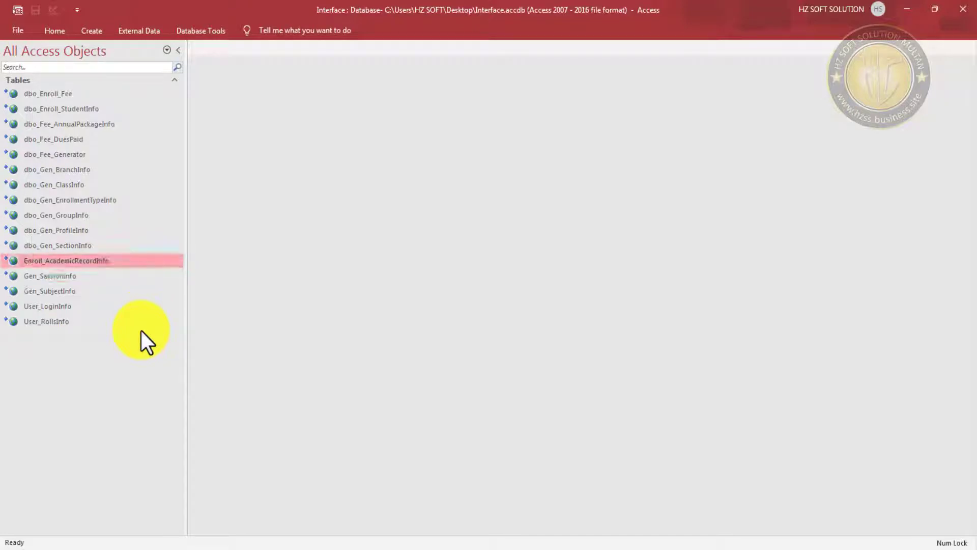
pyautogui.press('Up')
pyautogui.press('F2')
pyautogui.press('Home')
pyautogui.press('Delete')
pyautogui.press('Delete')
pyautogui.press('Delete')
pyautogui.press('Delete')
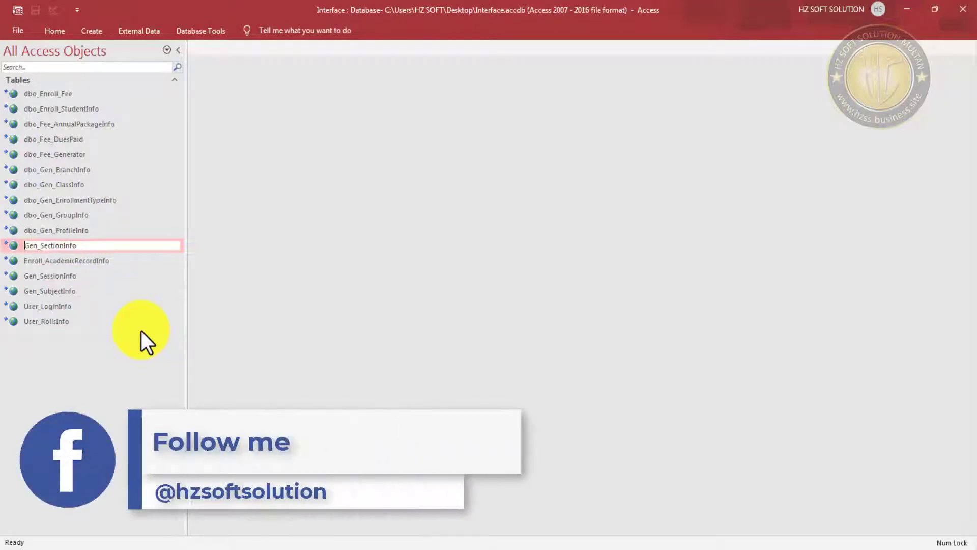
pyautogui.press('Return')
pyautogui.press('Up')
pyautogui.press('F2')
pyautogui.press('Home')
pyautogui.press('Delete')
pyautogui.press('Delete')
pyautogui.press('Delete')
pyautogui.press('Delete')
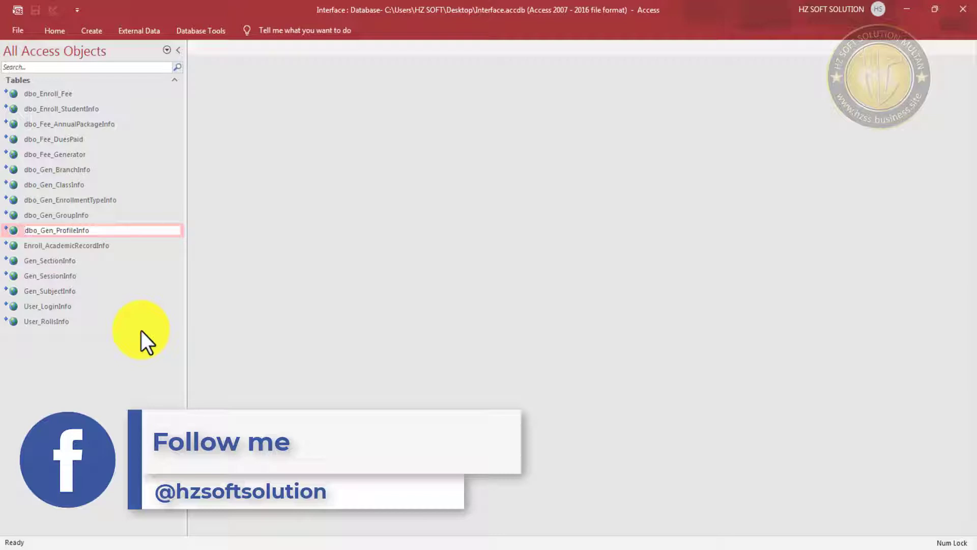
pyautogui.press('Return')
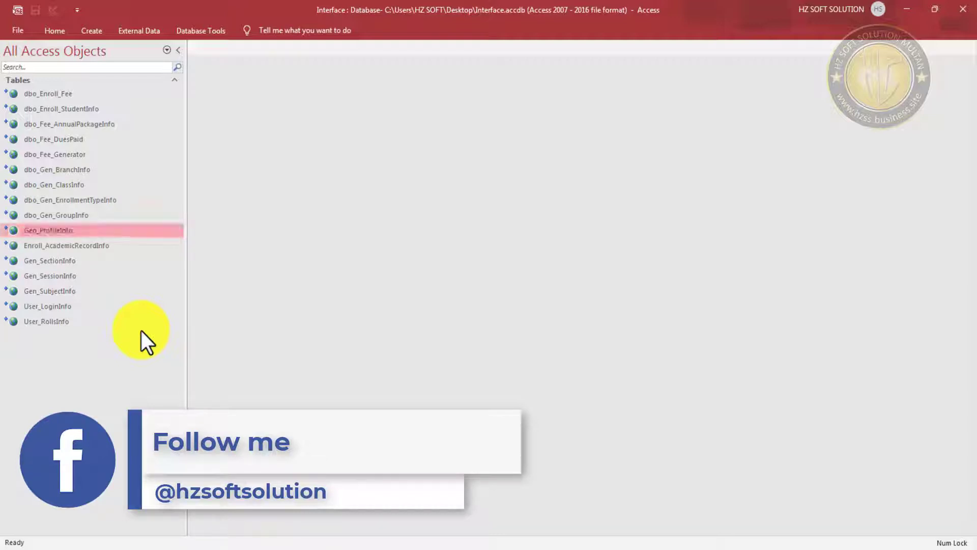
pyautogui.press('Up')
pyautogui.press('F2')
pyautogui.press('Home')
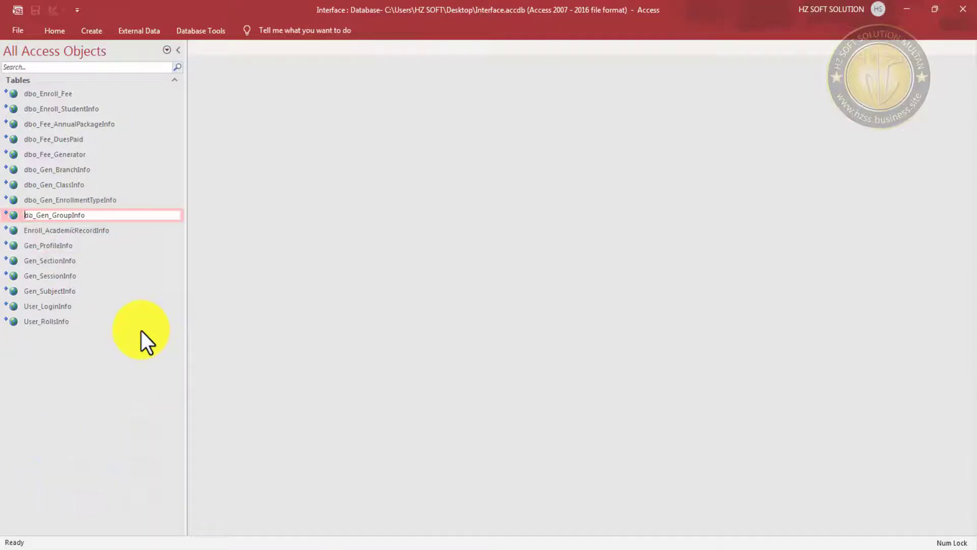
pyautogui.press('Delete')
pyautogui.press('Delete')
pyautogui.press('Delete')
pyautogui.press('Delete')
pyautogui.press('Return')
pyautogui.press('Up')
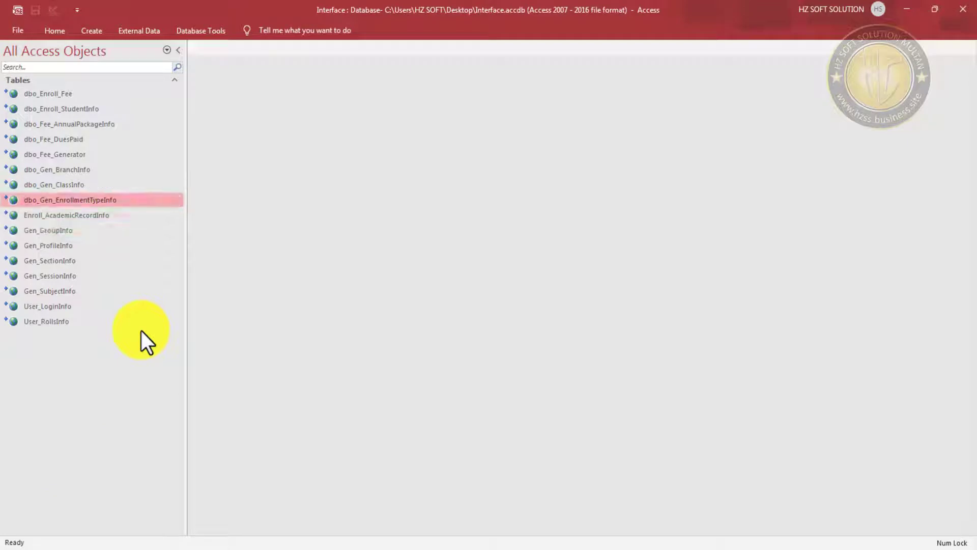
pyautogui.press('F2')
pyautogui.press('Home')
pyautogui.press('Delete')
pyautogui.press('Delete')
pyautogui.press('Delete')
pyautogui.press('Delete')
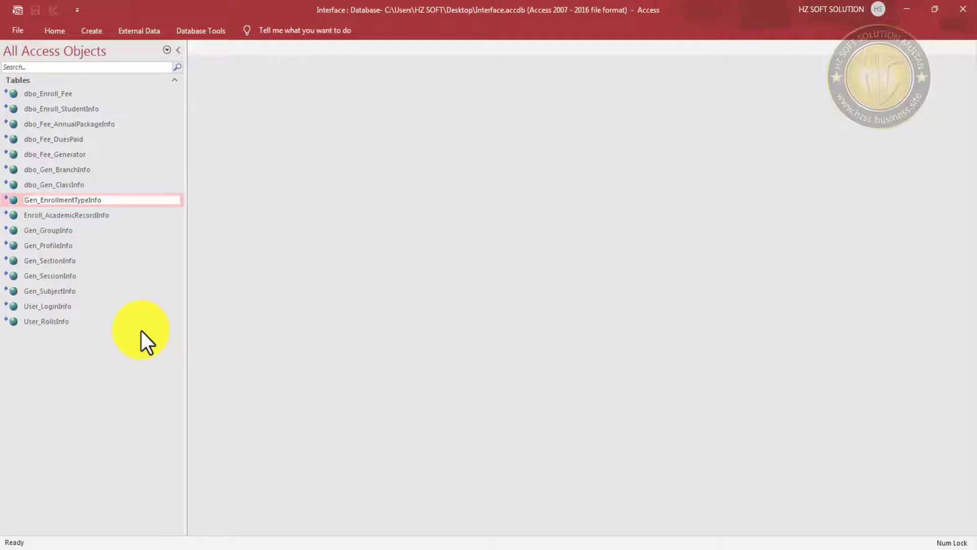
pyautogui.press('Return')
pyautogui.press('Up')
pyautogui.press('F2')
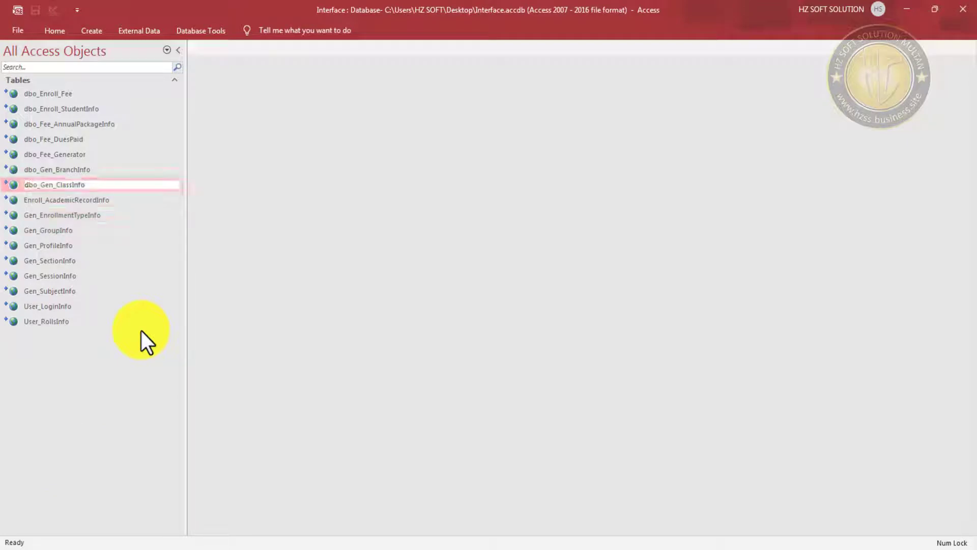
pyautogui.press('Home')
pyautogui.press('Delete')
pyautogui.press('Delete')
pyautogui.press('Delete')
pyautogui.press('Delete')
pyautogui.press('Return')
pyautogui.press('Up')
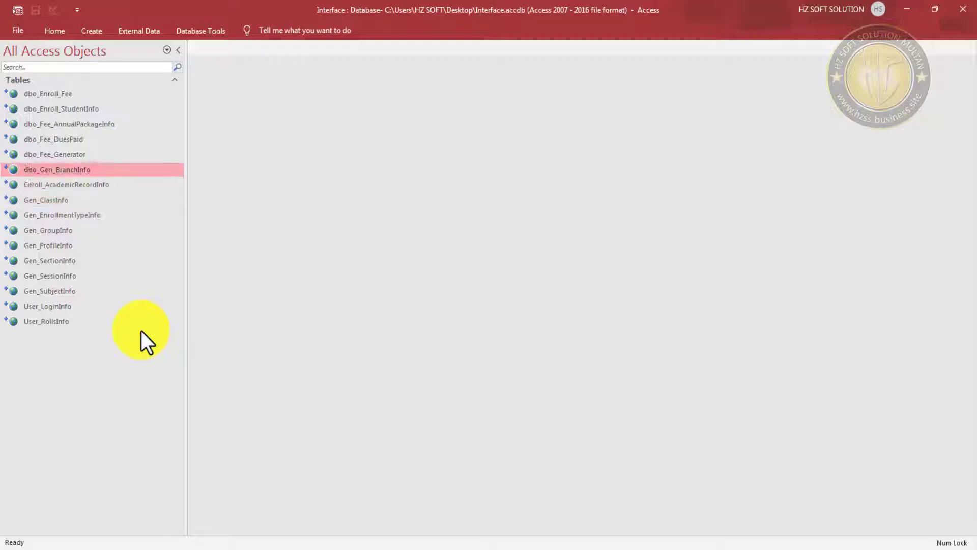
pyautogui.press('F2')
pyautogui.press('Home')
pyautogui.press('Delete')
pyautogui.press('Delete')
pyautogui.press('Delete')
pyautogui.press('Delete')
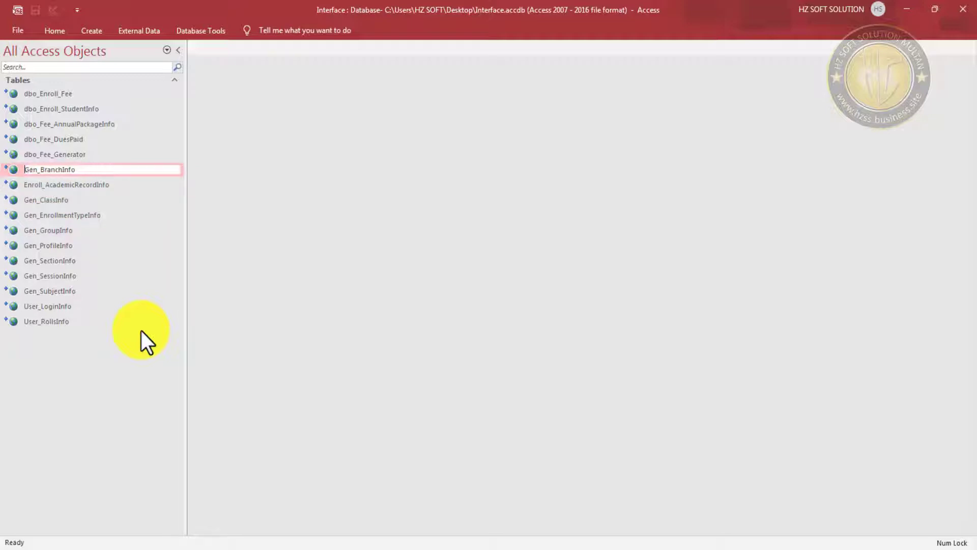
pyautogui.press('Return')
# - Remove dbo_ from Fee_Generator, Fee_DuesPaid, Fee_AnnualPackageInfo, Enroll_StudentInfo and Enroll_Fee
pyautogui.press('Up')
pyautogui.press('F2')
pyautogui.press('Home')
pyautogui.press('Delete')
pyautogui.press('Delete')
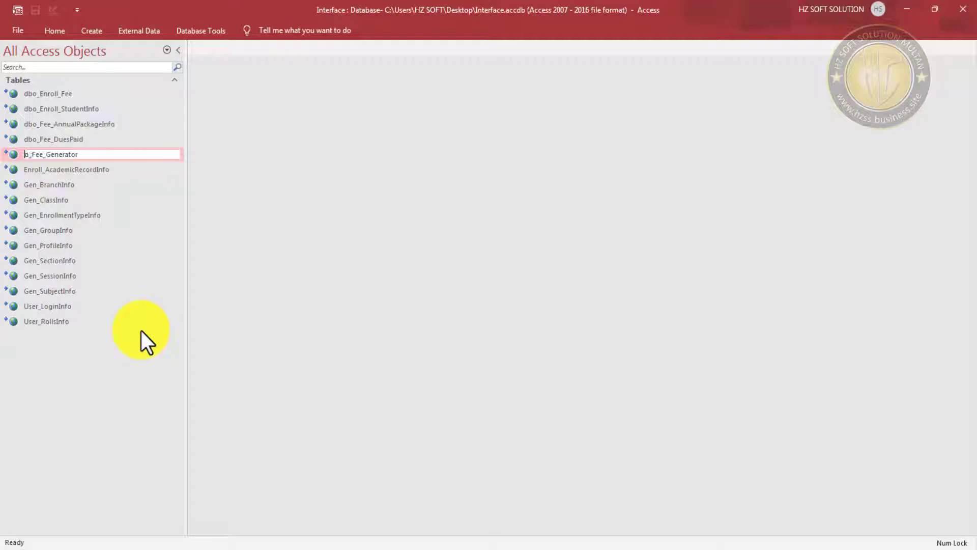
pyautogui.press('Delete')
pyautogui.press('Delete')
pyautogui.press('Return')
pyautogui.press('Up')
pyautogui.press('Up')
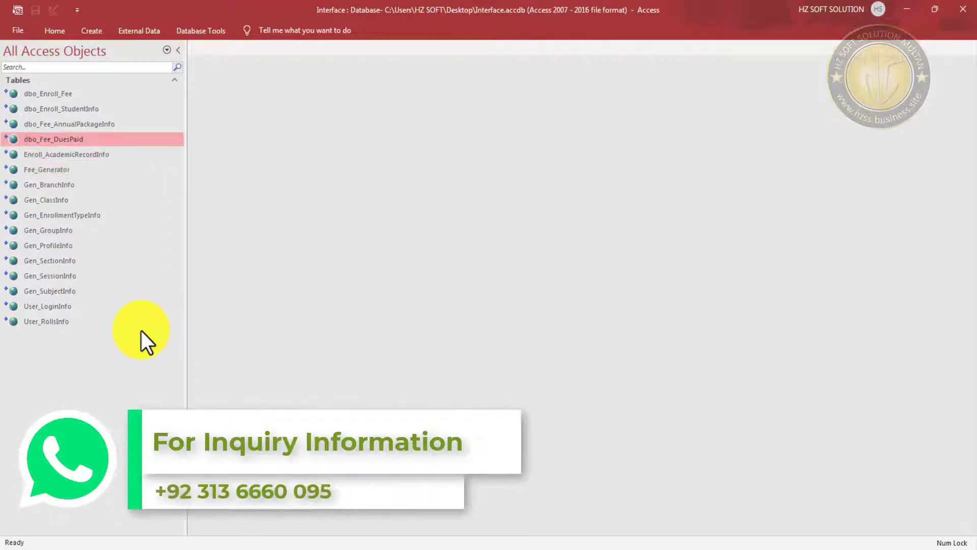
pyautogui.press('F2')
pyautogui.press('Home')
pyautogui.press('Delete')
pyautogui.press('Delete')
pyautogui.press('Delete')
pyautogui.press('Delete')
pyautogui.press('Return')
pyautogui.press('Up')
pyautogui.press('Up')
pyautogui.press('F2')
pyautogui.press('Home')
pyautogui.press('Delete')
pyautogui.press('Delete')
pyautogui.press('Delete')
pyautogui.press('Delete')
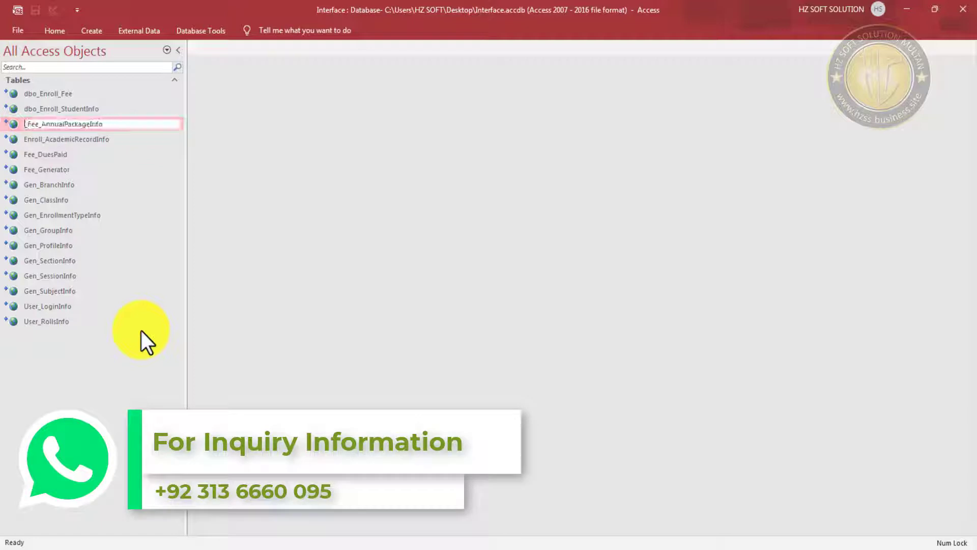
pyautogui.press('Return')
pyautogui.press('Up')
pyautogui.press('Up')
pyautogui.press('F2')
pyautogui.press('Home')
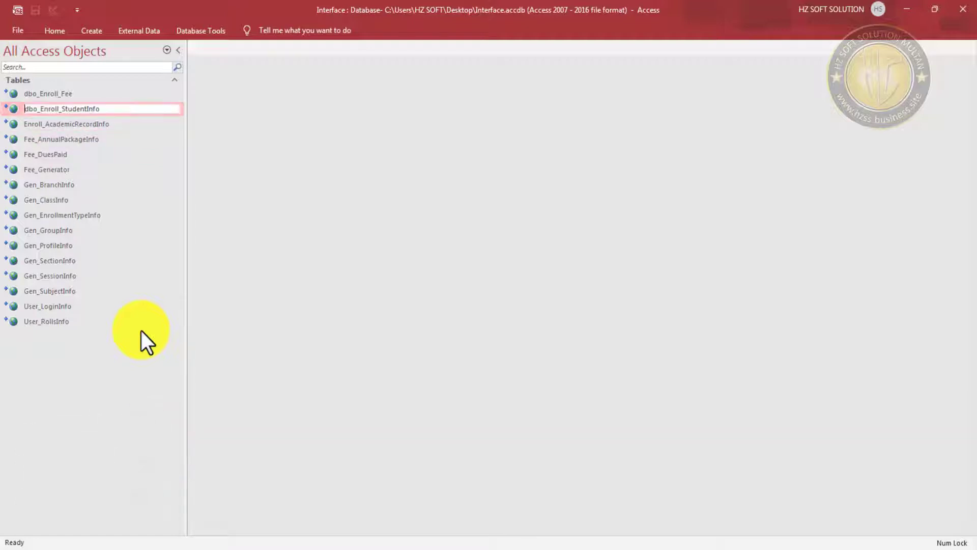
pyautogui.press('Delete')
pyautogui.press('Delete')
pyautogui.press('Delete')
pyautogui.press('Delete')
pyautogui.press('Return')
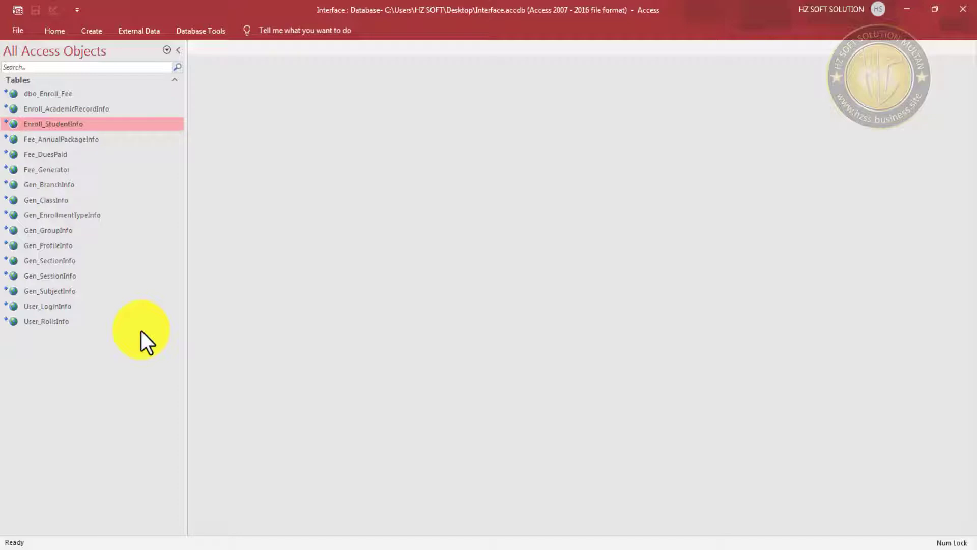
pyautogui.press('Up')
pyautogui.press('Up')
pyautogui.press('F2')
pyautogui.press('Home')
pyautogui.press('Delete')
pyautogui.press('Delete')
pyautogui.press('Delete')
pyautogui.press('Delete')
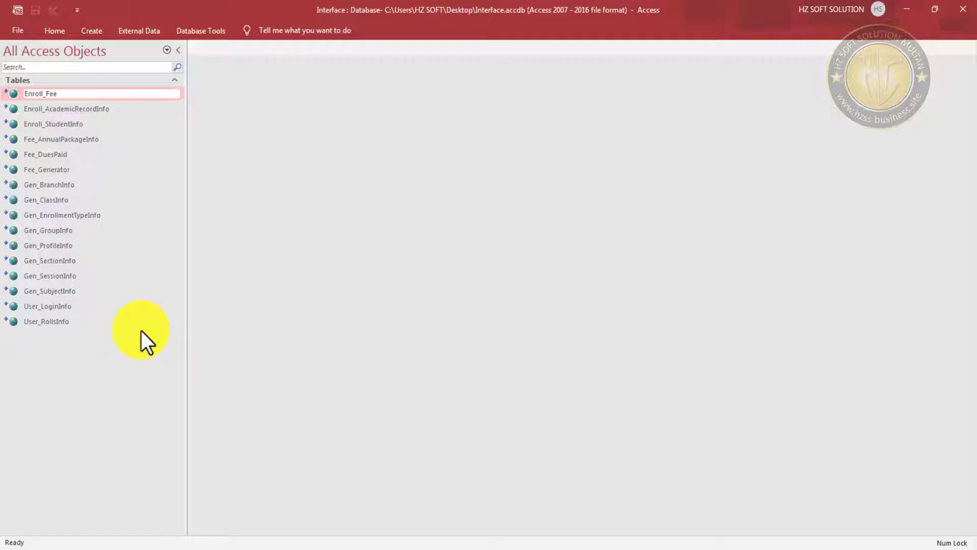
pyautogui.press('Return')
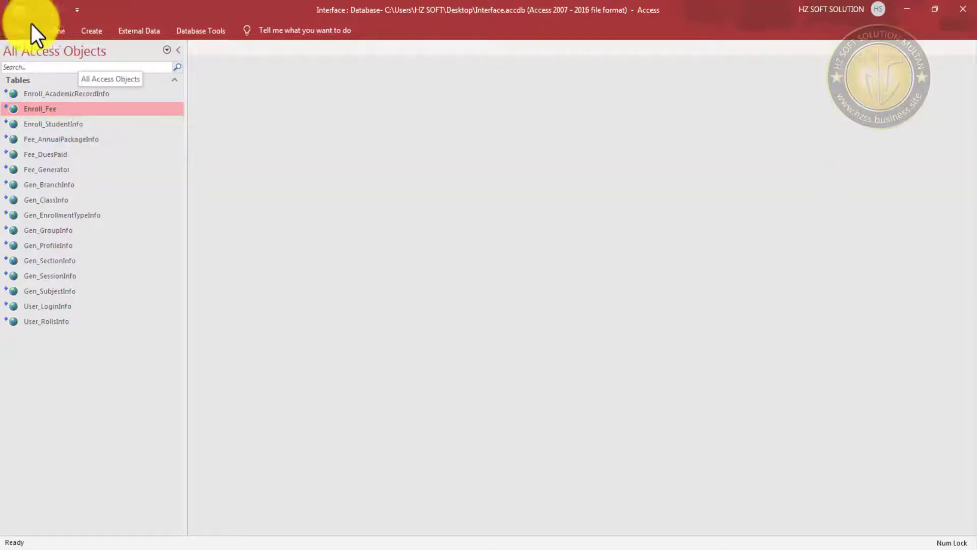
# - Open the Create tab's Navigation dropdown to list layouts from Horizontal Tabs to Vertical Tabs, Right
pyautogui.click(59, 28)
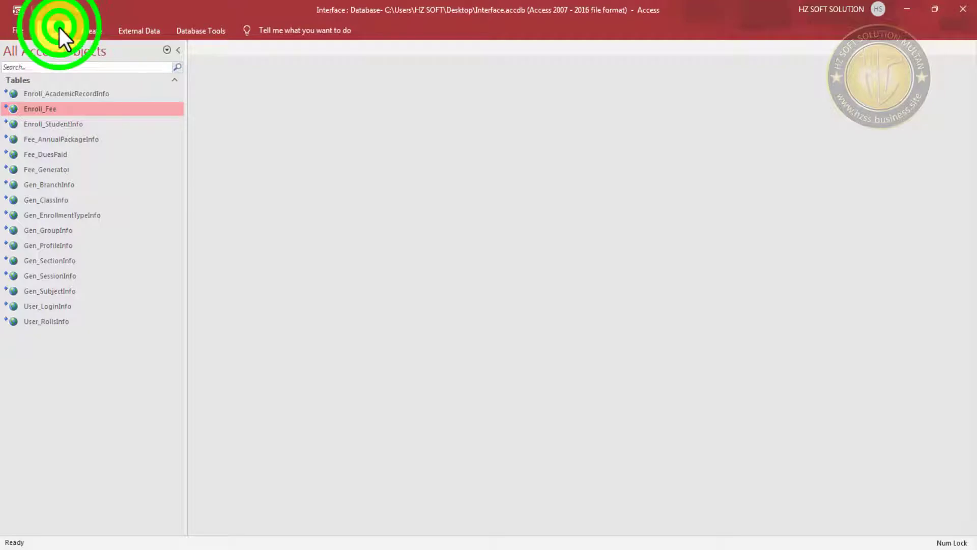
pyautogui.click(56, 30)
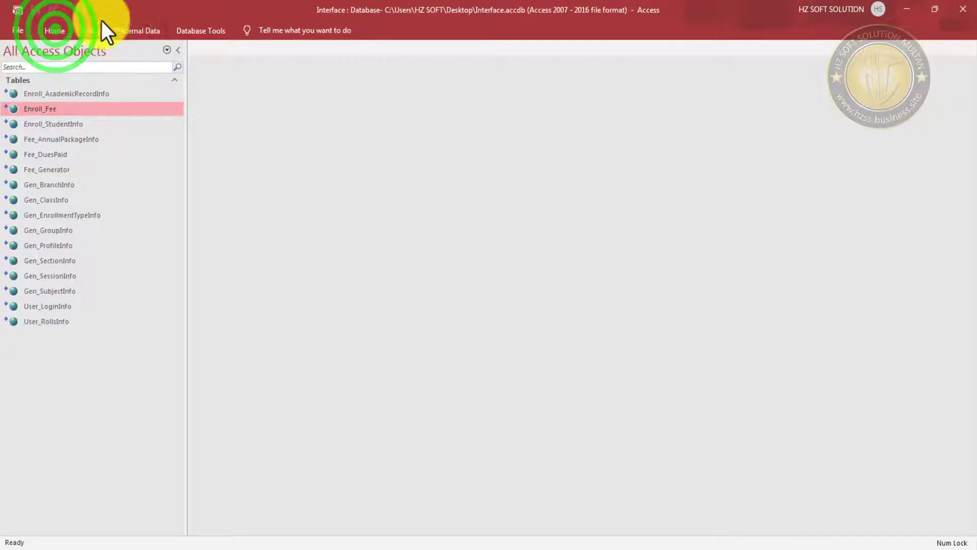
pyautogui.click(102, 37)
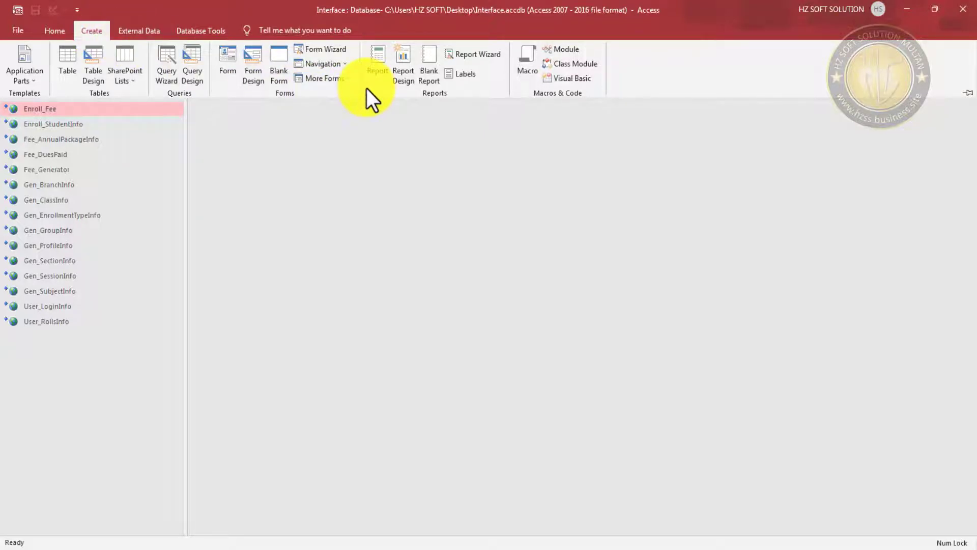
pyautogui.click(343, 64)
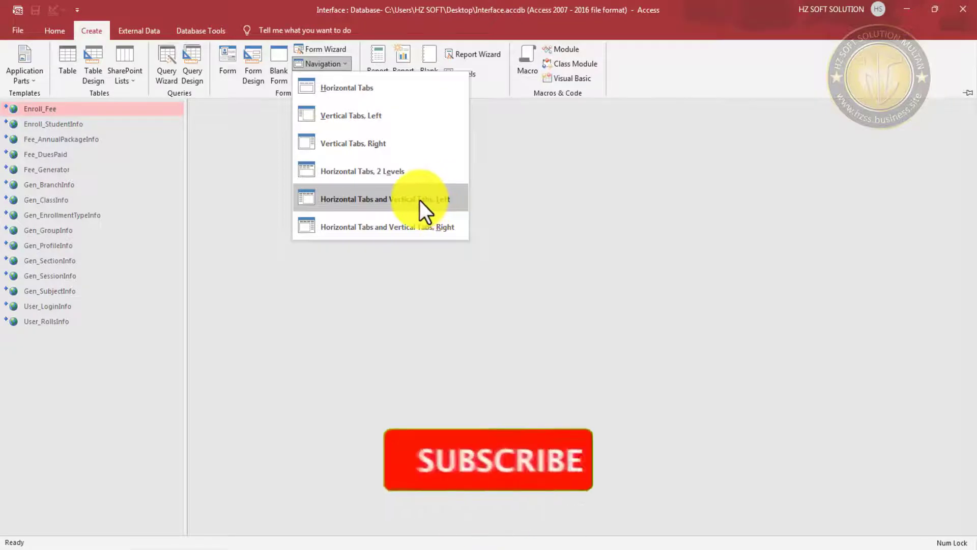
# - Create a Vertical Tabs, Left navigation form and save it under the name NavInterface
pyautogui.click(354, 116)
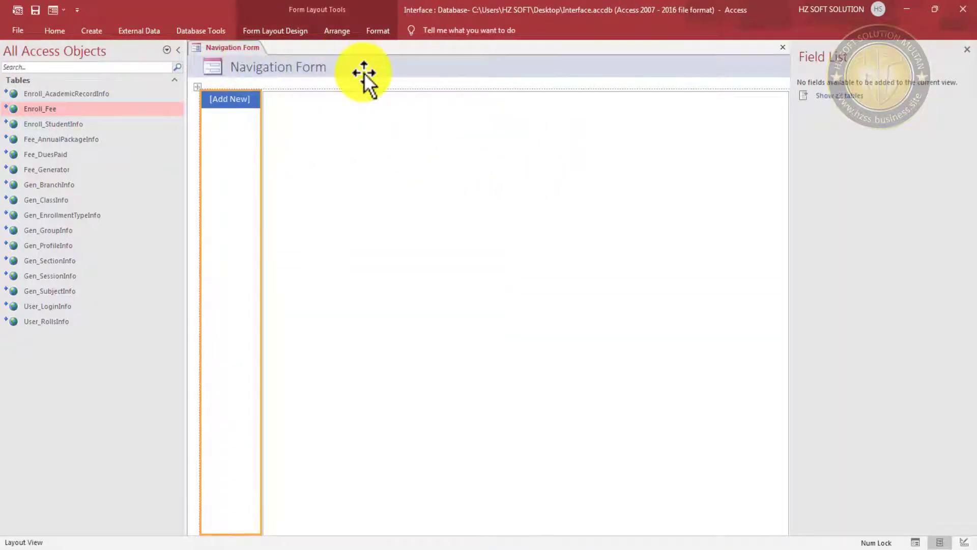
pyautogui.click(35, 9)
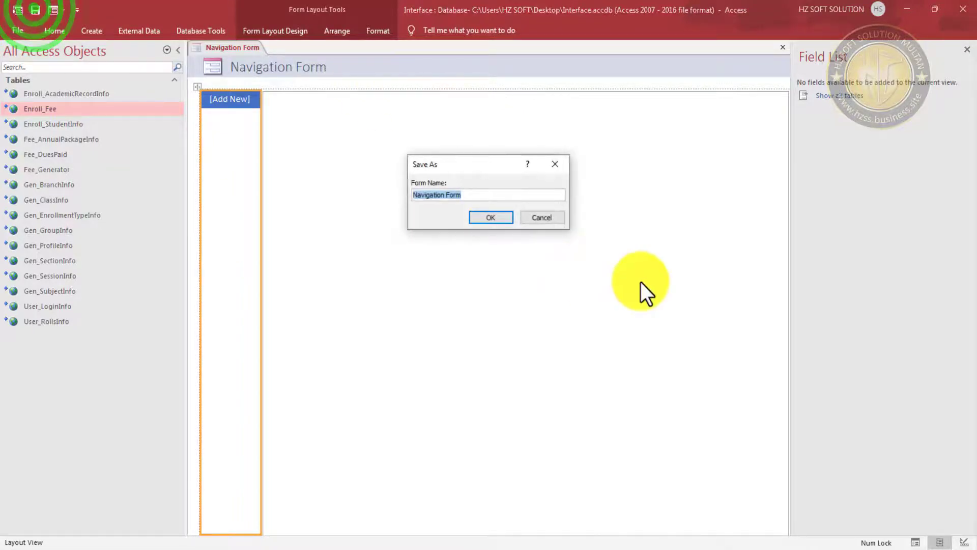
pyautogui.click(487, 195)
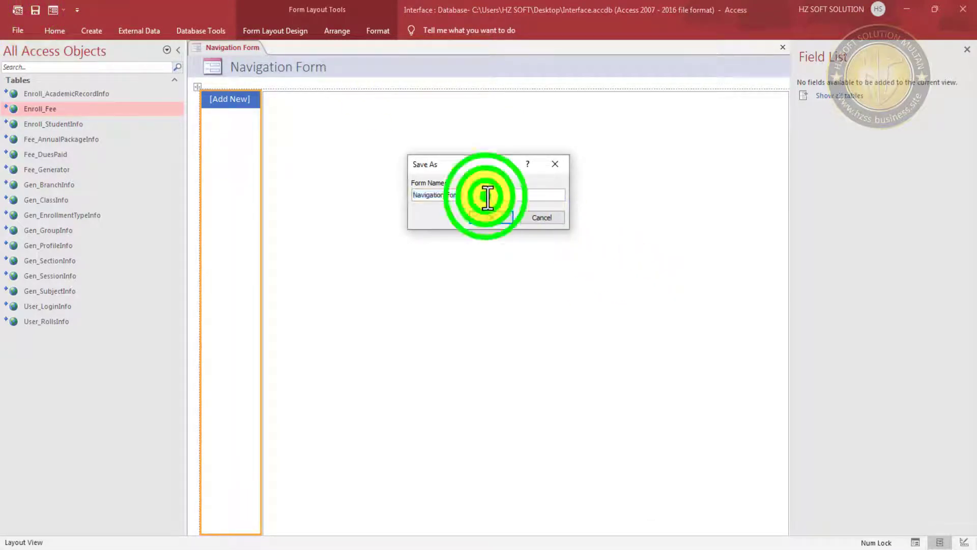
pyautogui.press('BackSpace')
pyautogui.press('BackSpace')
pyautogui.press('BackSpace')
pyautogui.press('BackSpace')
pyautogui.press('BackSpace')
pyautogui.press('BackSpace')
pyautogui.press('BackSpace')
pyautogui.press('BackSpace')
pyautogui.press('BackSpace')
pyautogui.press('BackSpace')
pyautogui.press('BackSpace')
pyautogui.press('BackSpace')
pyautogui.press('BackSpace')
pyautogui.press('BackSpace')
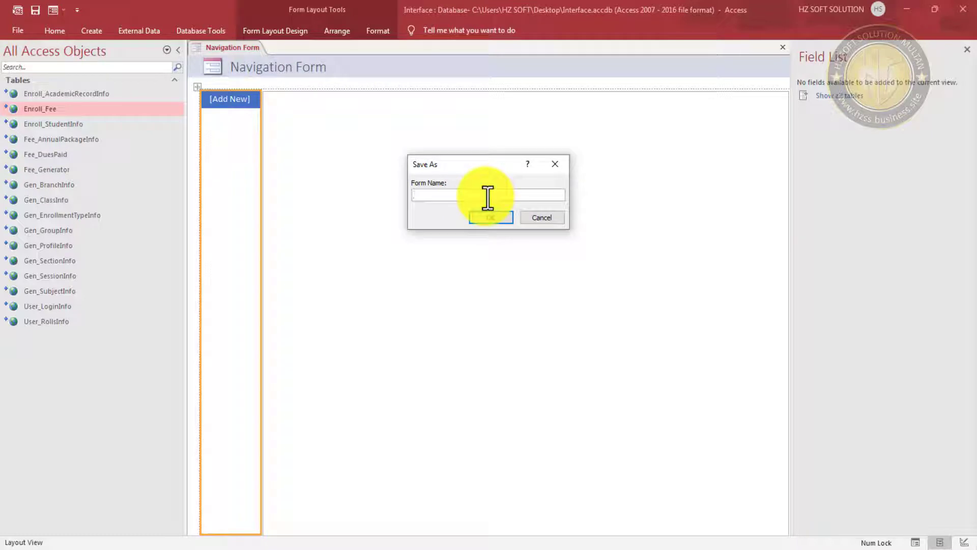
pyautogui.write('Navintergrat')
pyautogui.press('BackSpace')
pyautogui.press('BackSpace')
pyautogui.press('BackSpace')
pyautogui.press('BackSpace')
pyautogui.write('face')
# - Confirm the NavInterface name and switch the form to Design View
pyautogui.click(508, 221)
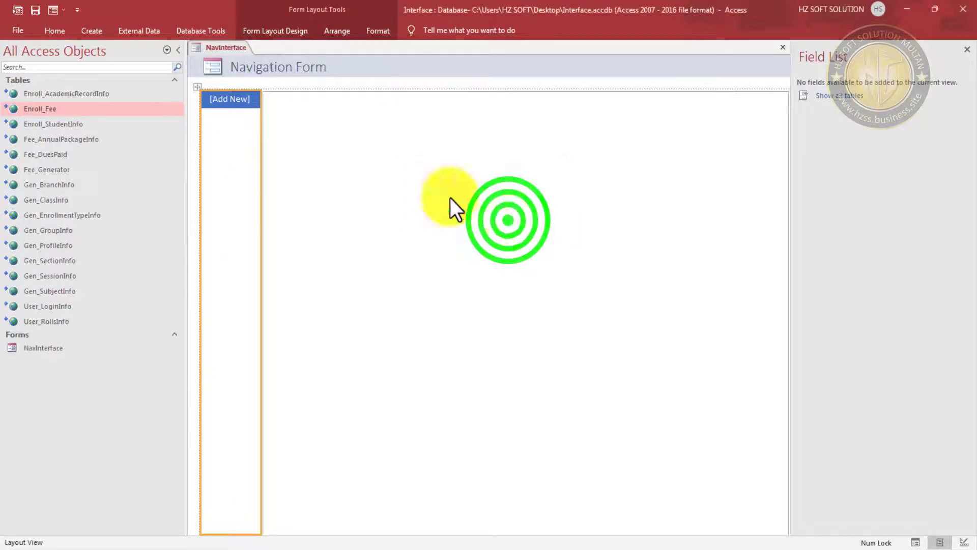
pyautogui.click(66, 11)
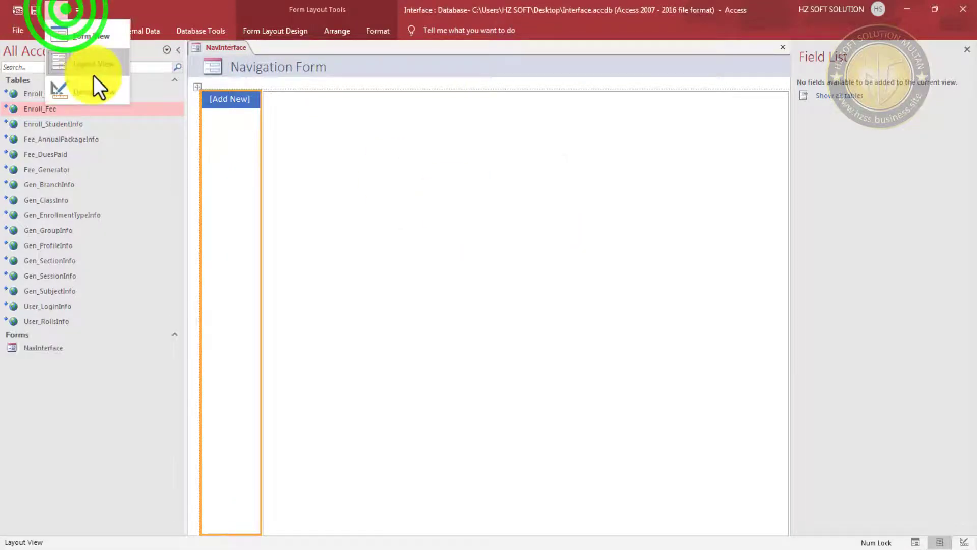
pyautogui.click(95, 81)
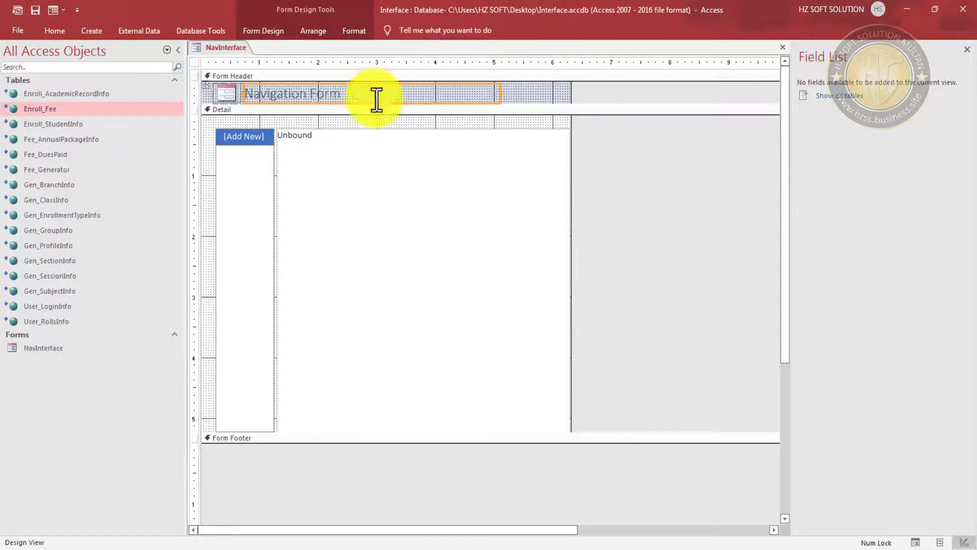
# - Move the whole navigation layout slightly up and to the left
pyautogui.click(200, 151)
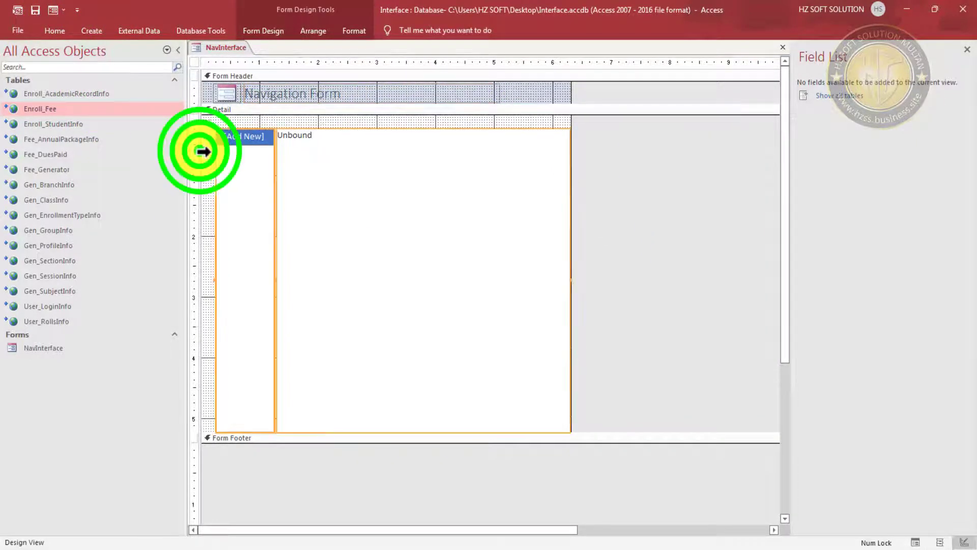
pyautogui.click(223, 128)
pyautogui.moveTo(223, 128); pyautogui.dragTo(212, 118)
pyautogui.click(625, 169)
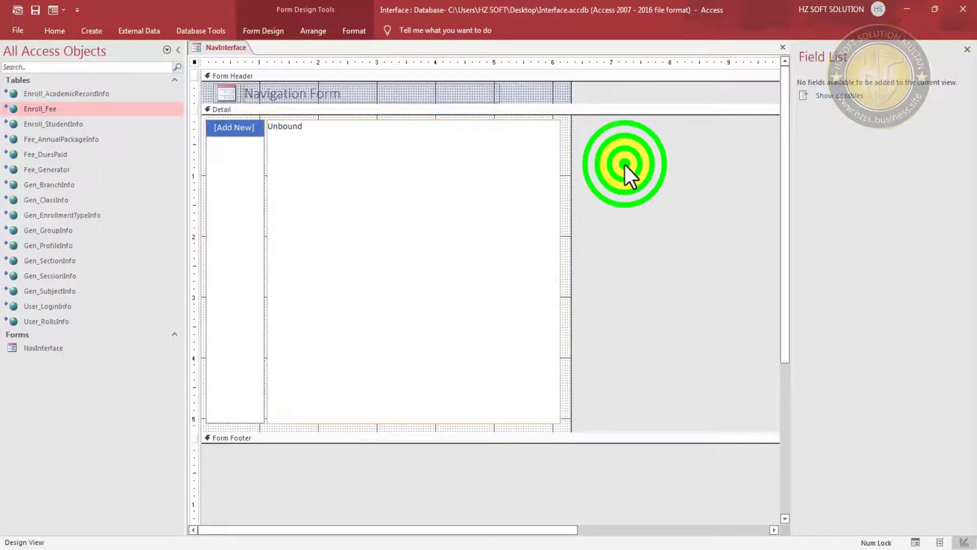
# - Select the Unbound subform area beside the [Add New] tab column
pyautogui.click(246, 238)
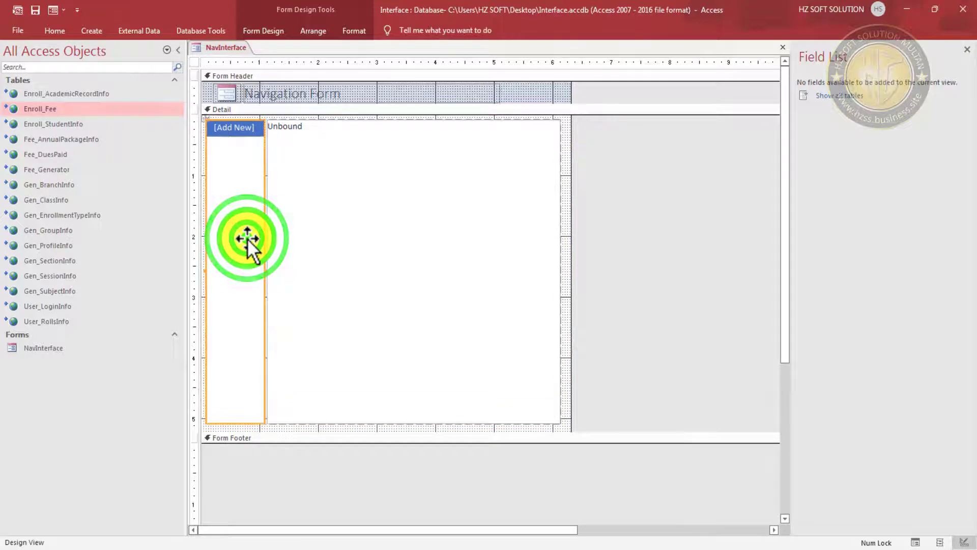
pyautogui.click(616, 181)
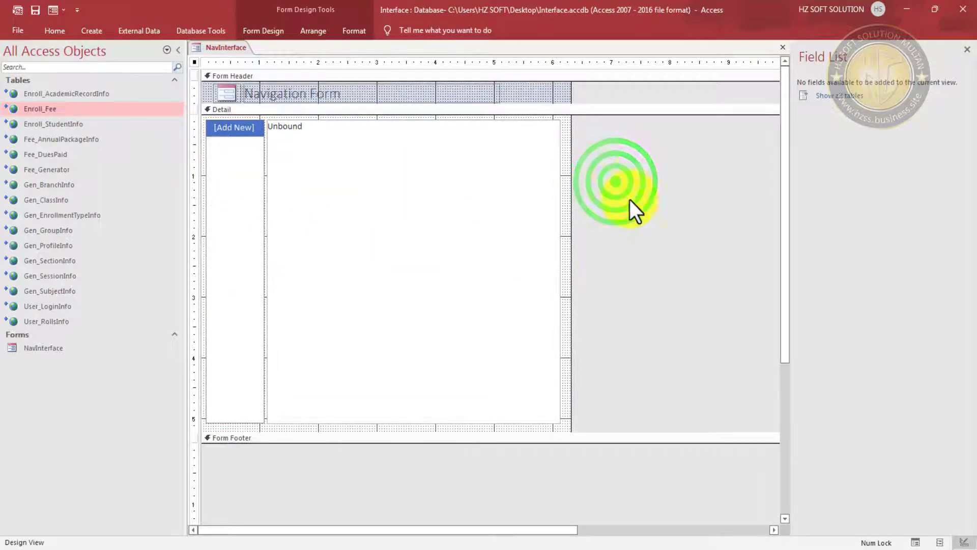
pyautogui.moveTo(631, 168); pyautogui.dragTo(471, 262)
pyautogui.click(311, 31)
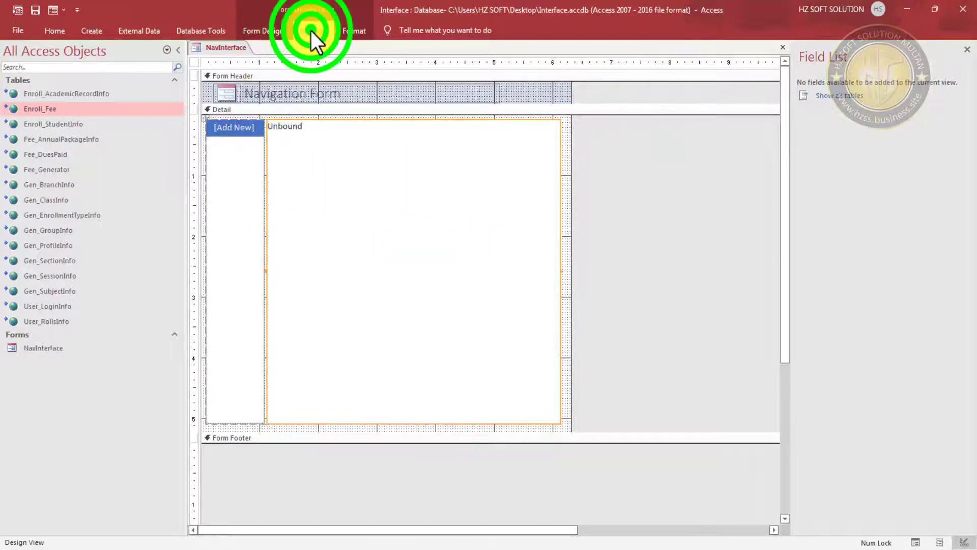
pyautogui.click(646, 178)
pyautogui.click(688, 146)
pyautogui.click(225, 197)
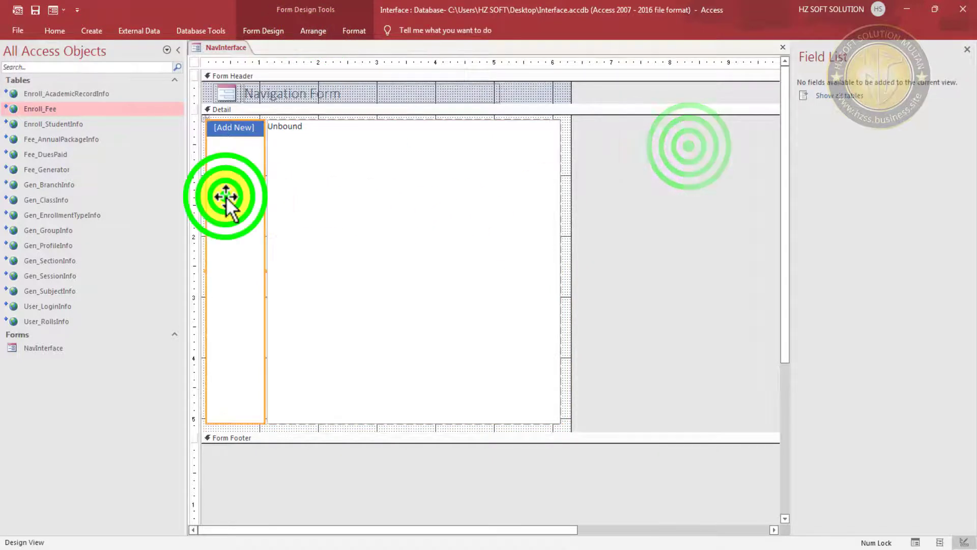
pyautogui.click(683, 220)
pyautogui.click(667, 172)
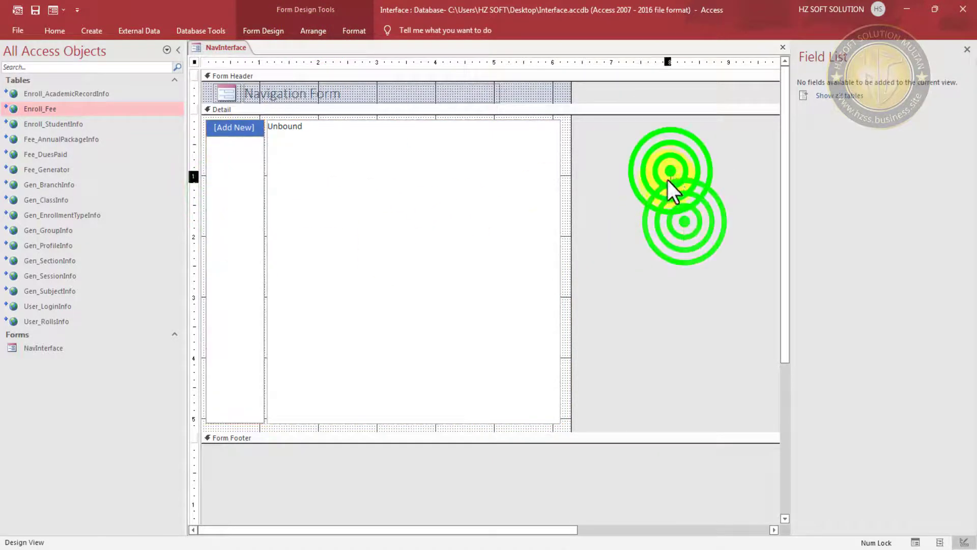
pyautogui.click(456, 276)
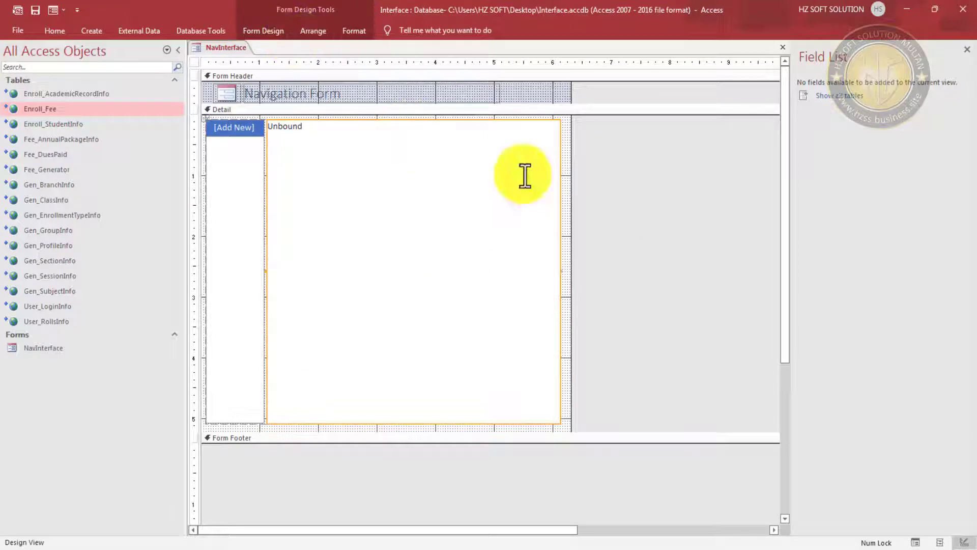
pyautogui.moveTo(653, 159); pyautogui.dragTo(463, 267)
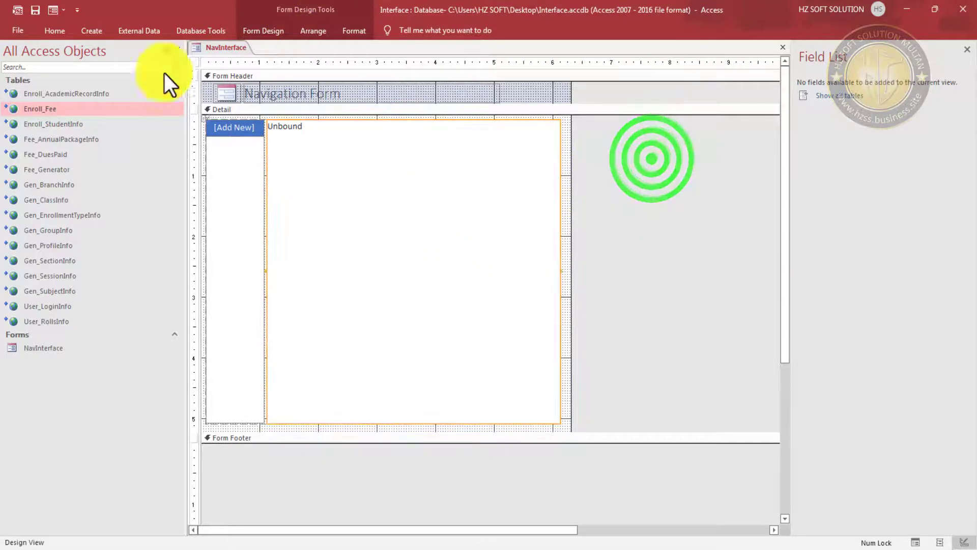
pyautogui.click(278, 26)
# - Anchor the Unbound subform with Arrange > Anchoring > Stretch Down and Across
pyautogui.click(319, 30)
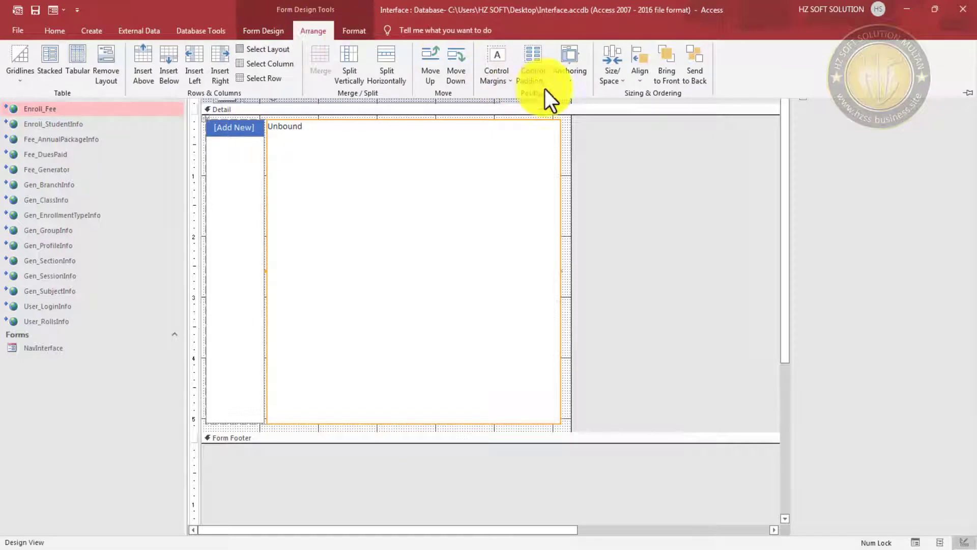
pyautogui.click(569, 81)
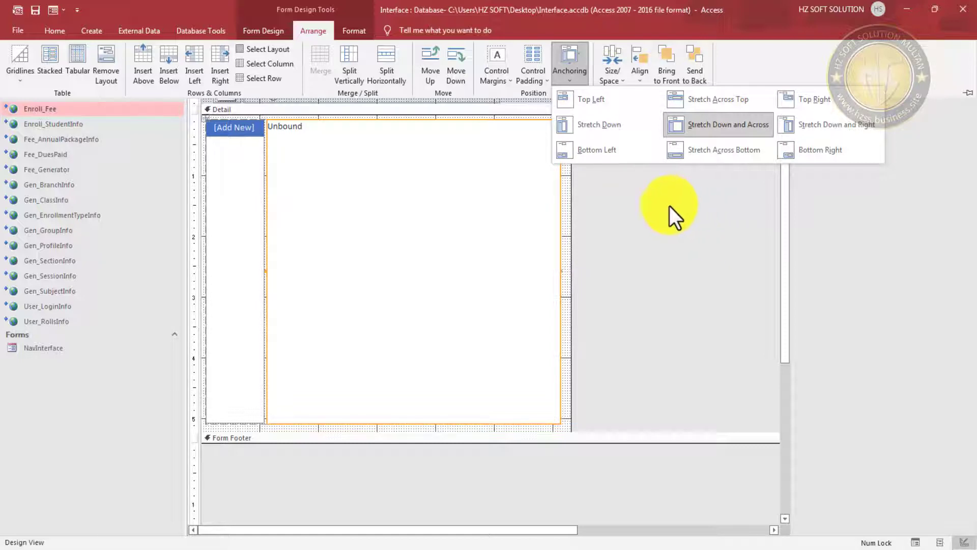
pyautogui.click(620, 214)
pyautogui.click(545, 172)
pyautogui.click(571, 162)
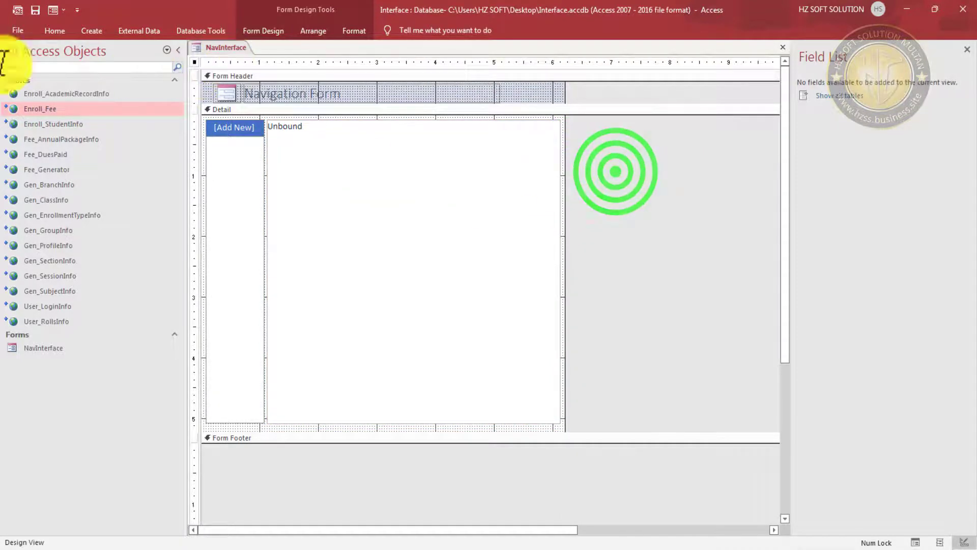
# - View NavInterface in Form View and collapse the Navigation Pane via the Shutter Bar
pyautogui.click(53, 10)
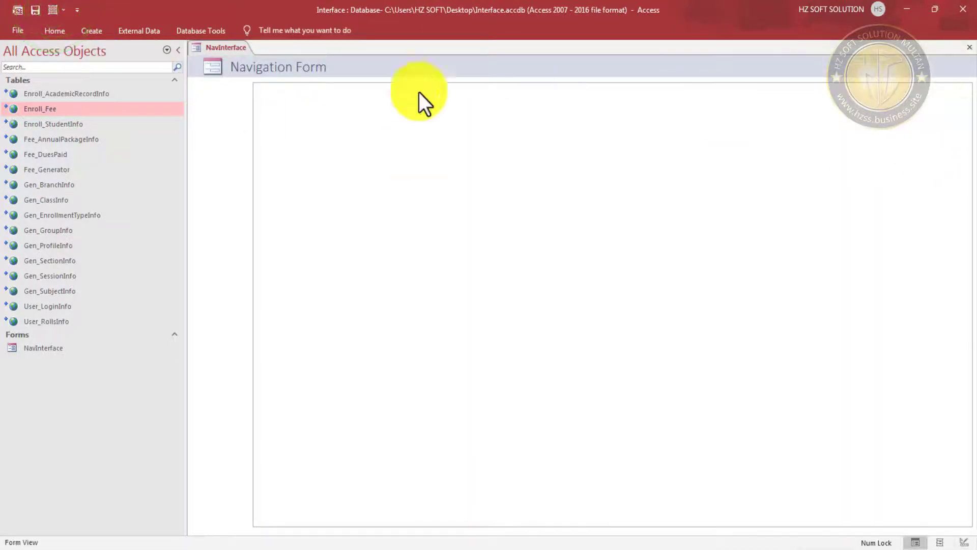
pyautogui.click(313, 109)
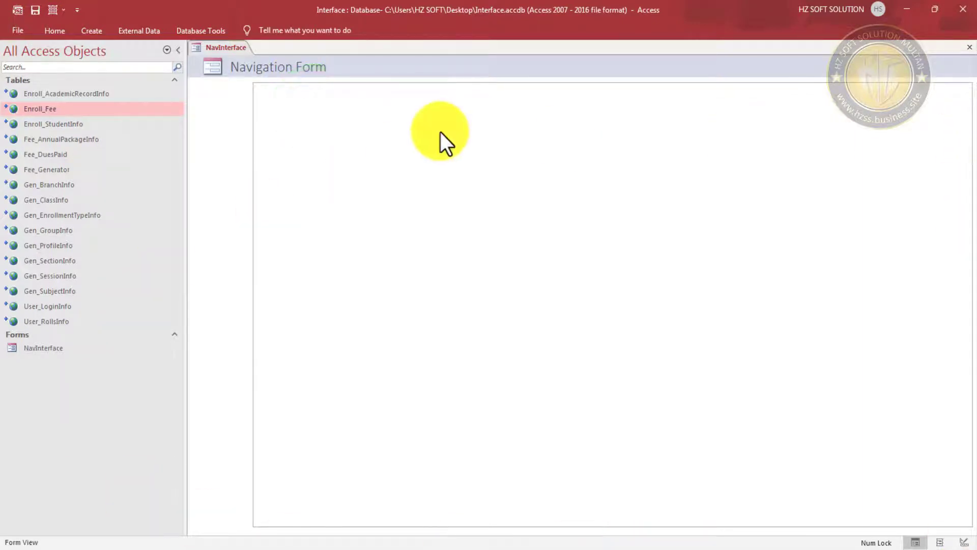
pyautogui.click(179, 47)
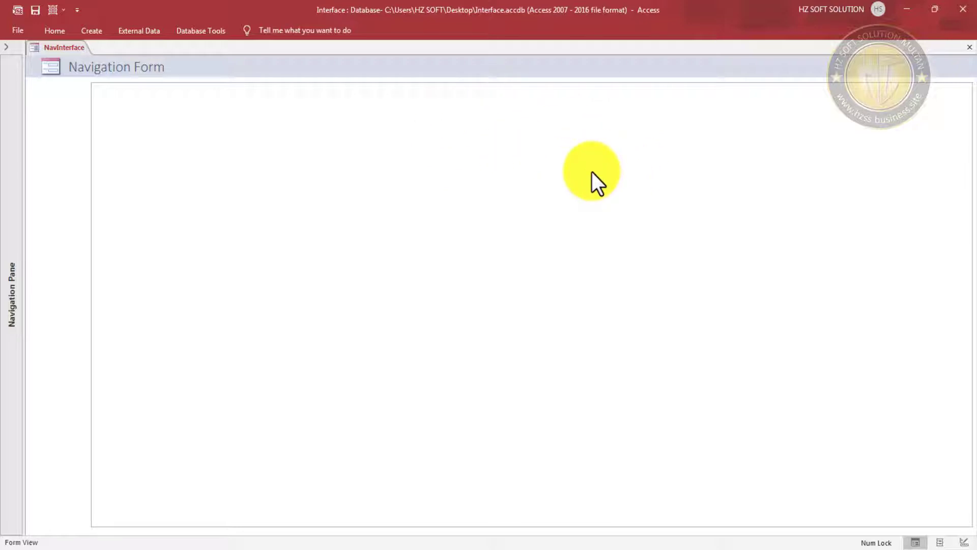
# - Return to Design View and caption the first navigation tab Home
pyautogui.rightClick(420, 66)
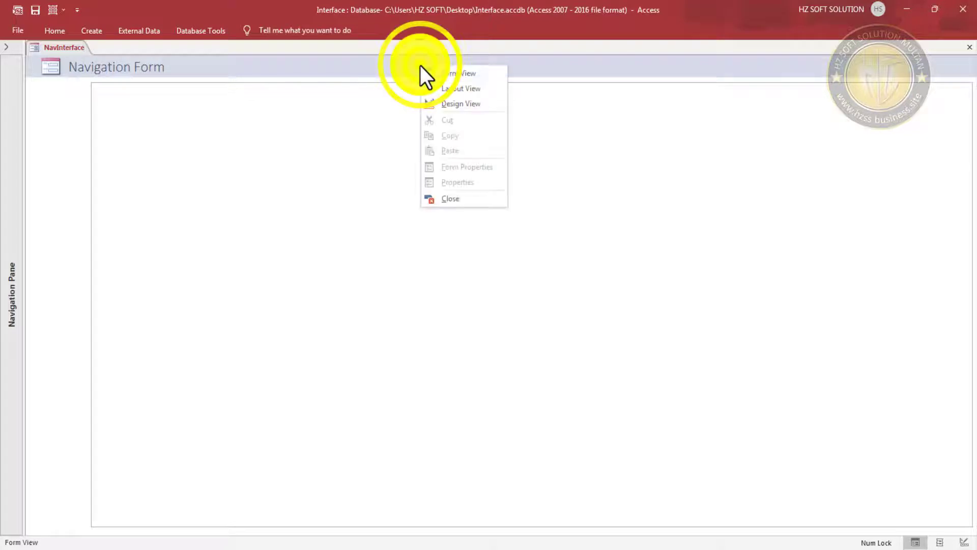
pyautogui.click(469, 104)
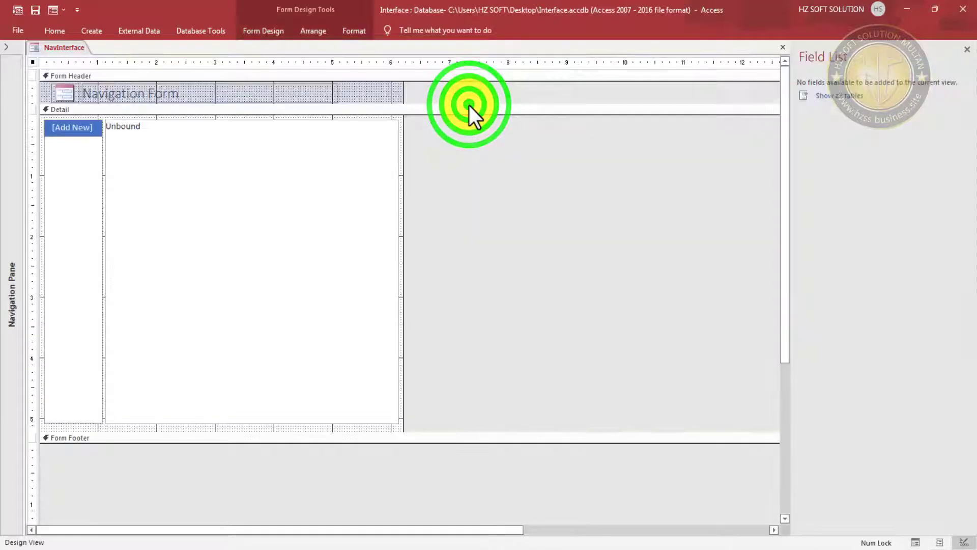
pyautogui.click(70, 129)
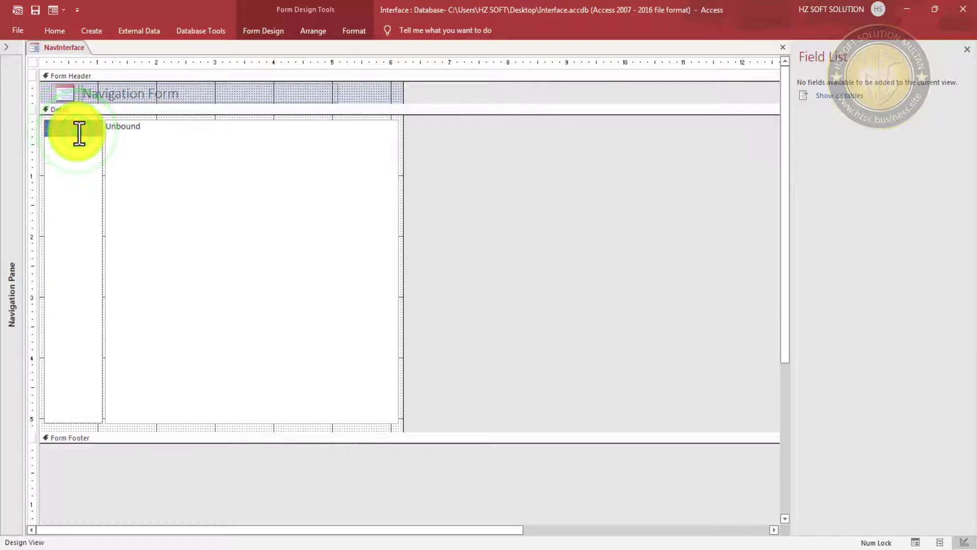
pyautogui.write('H')
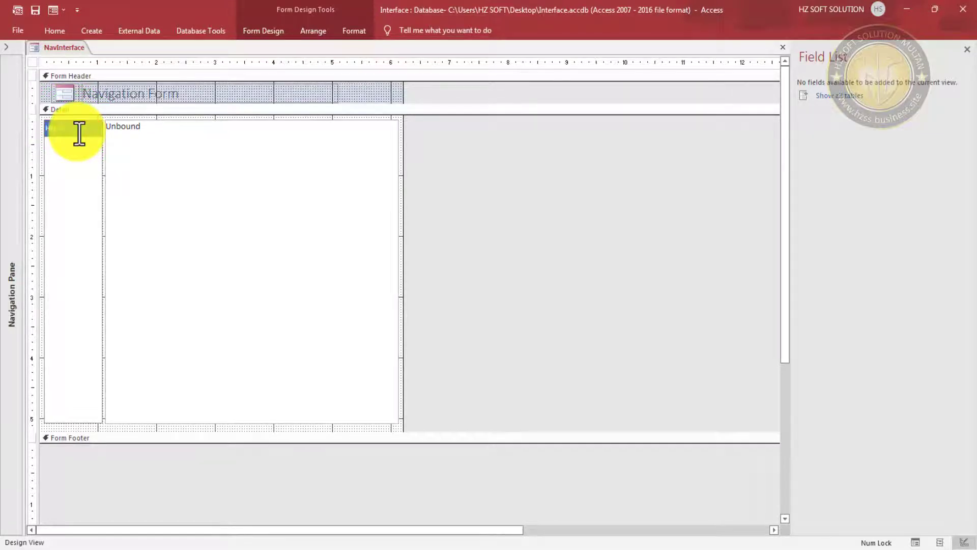
pyautogui.write('ome')
pyautogui.press('Return')
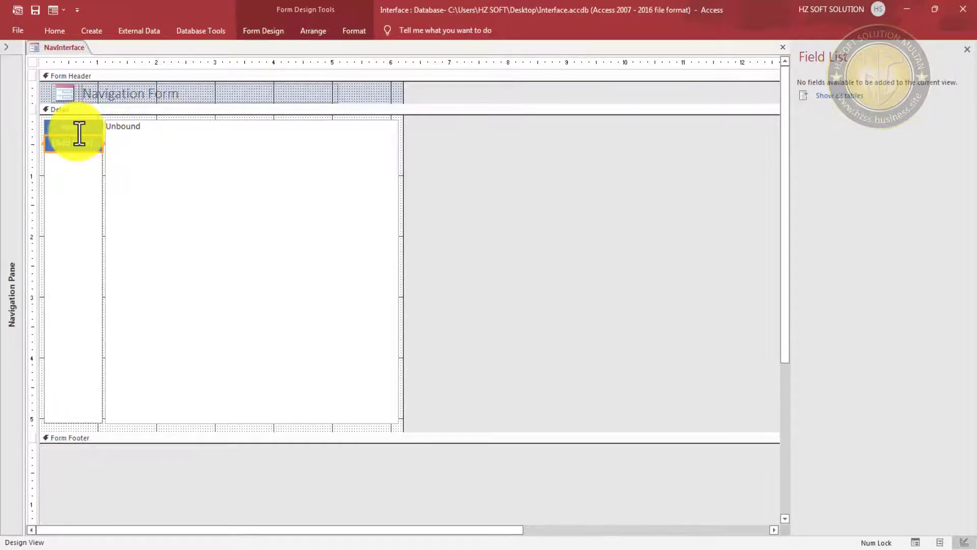
# - Add About, HR and Enrollments as the next navigation tab captions
pyautogui.click(76, 144)
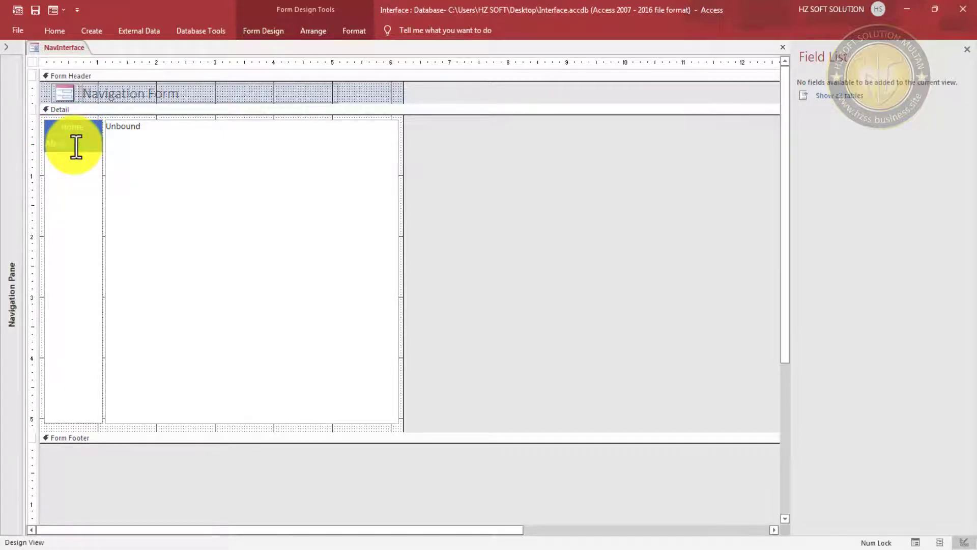
pyautogui.write('About')
pyautogui.press('Return')
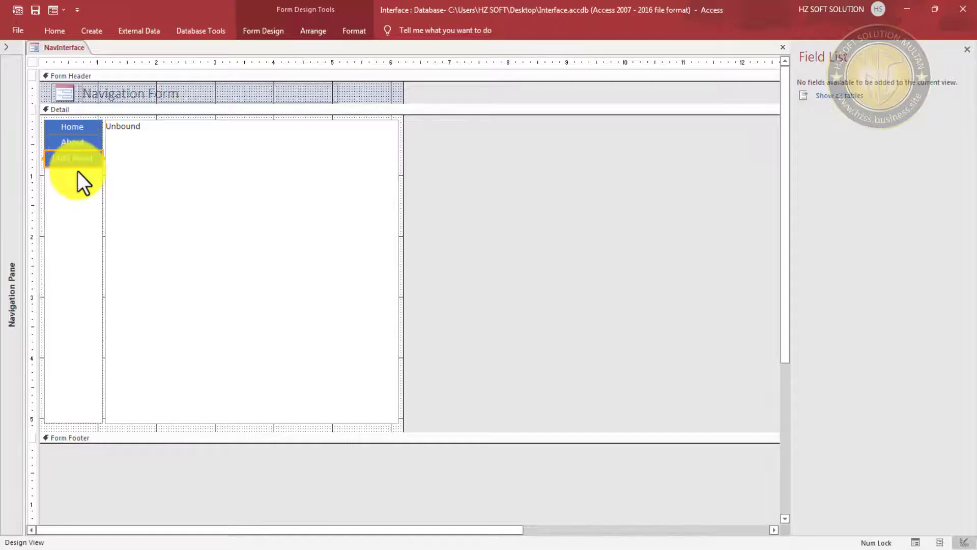
pyautogui.click(79, 159)
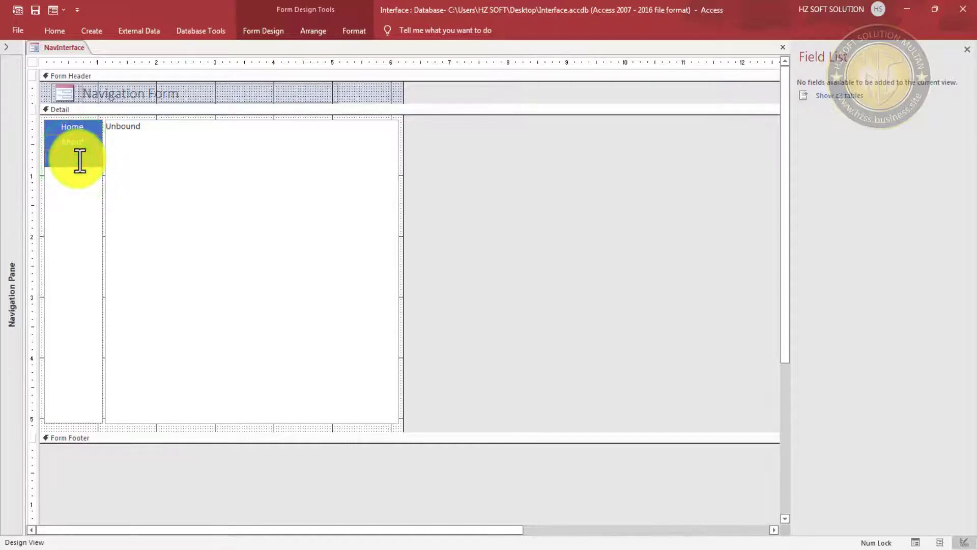
pyautogui.write('Hi')
pyautogui.press('Return')
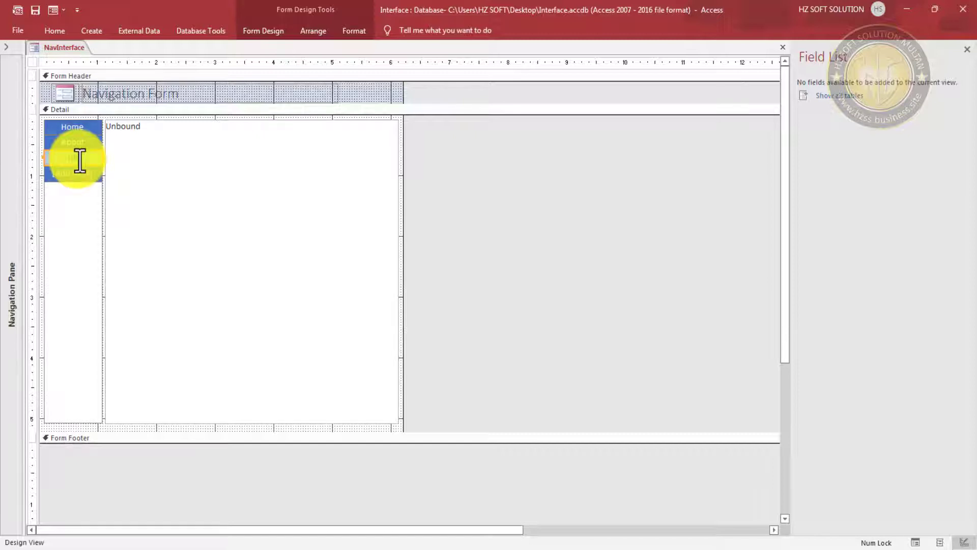
pyautogui.doubleClick(74, 172)
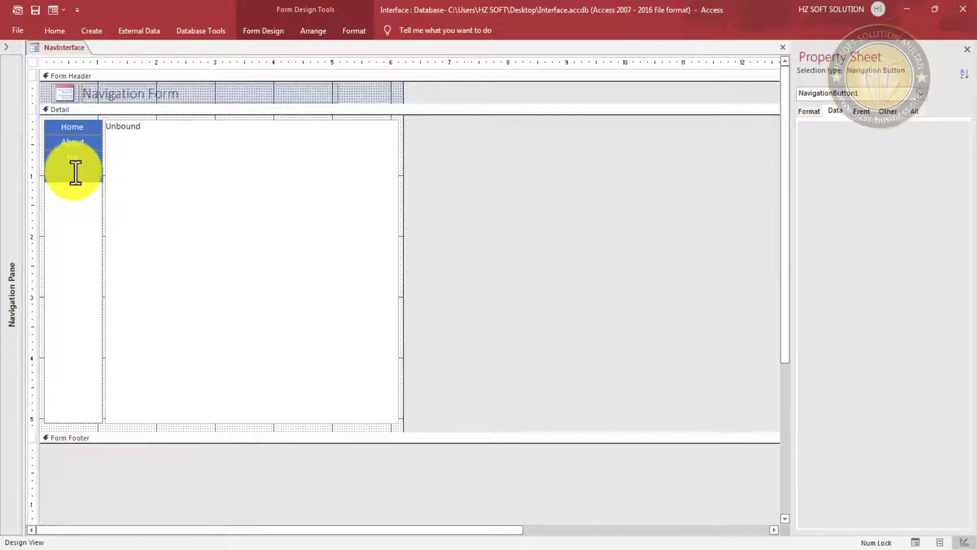
pyautogui.write('C')
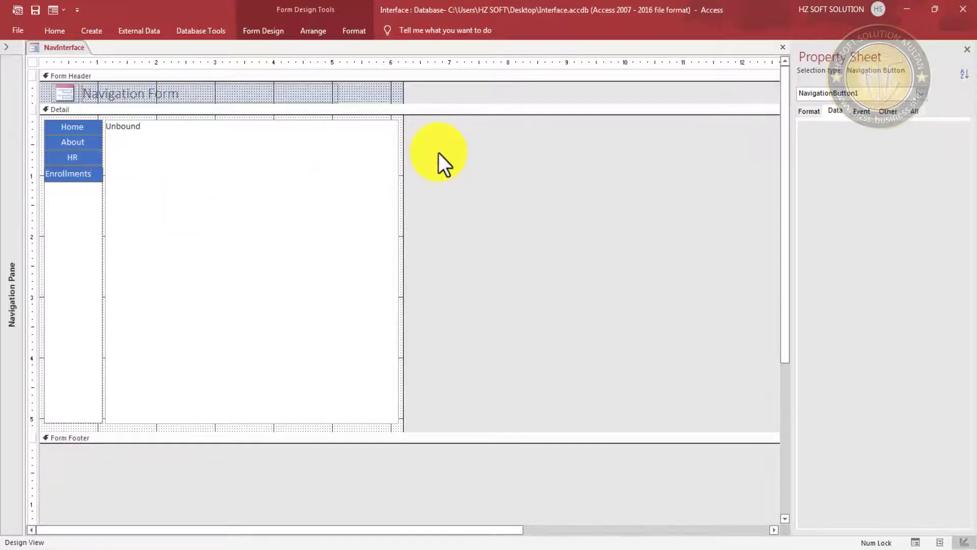
# - Select all four tabs and give them the Single Corner Snipped shape
pyautogui.click(457, 165)
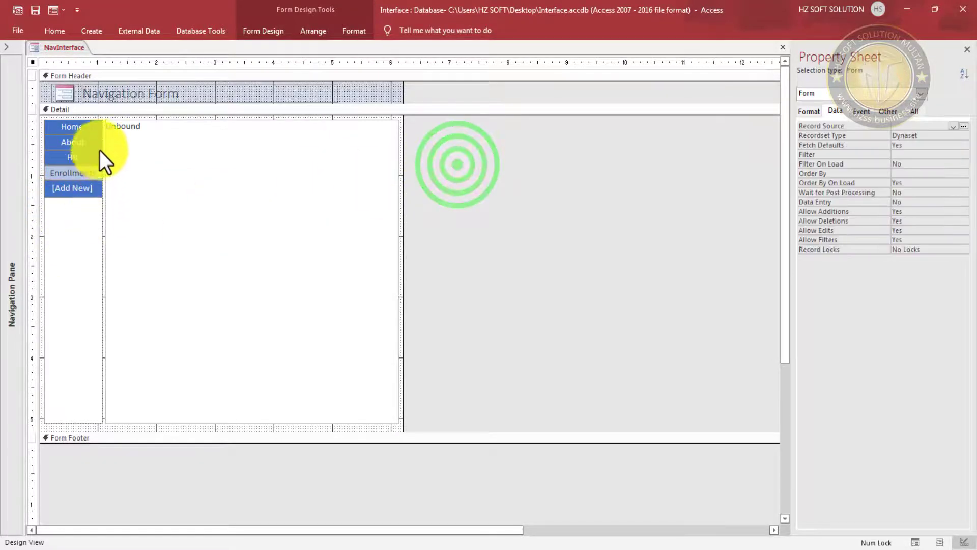
pyautogui.moveTo(88, 126); pyautogui.dragTo(81, 166)
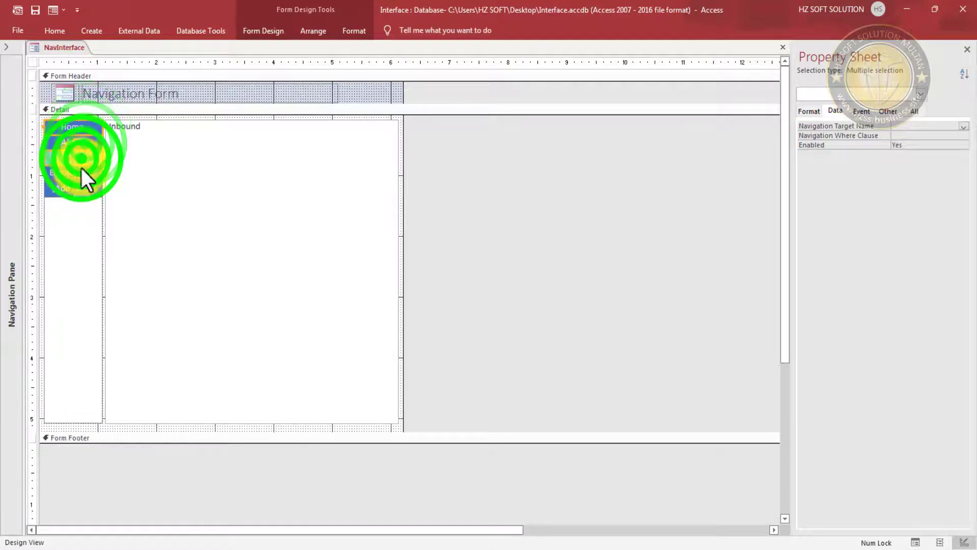
pyautogui.click(80, 175)
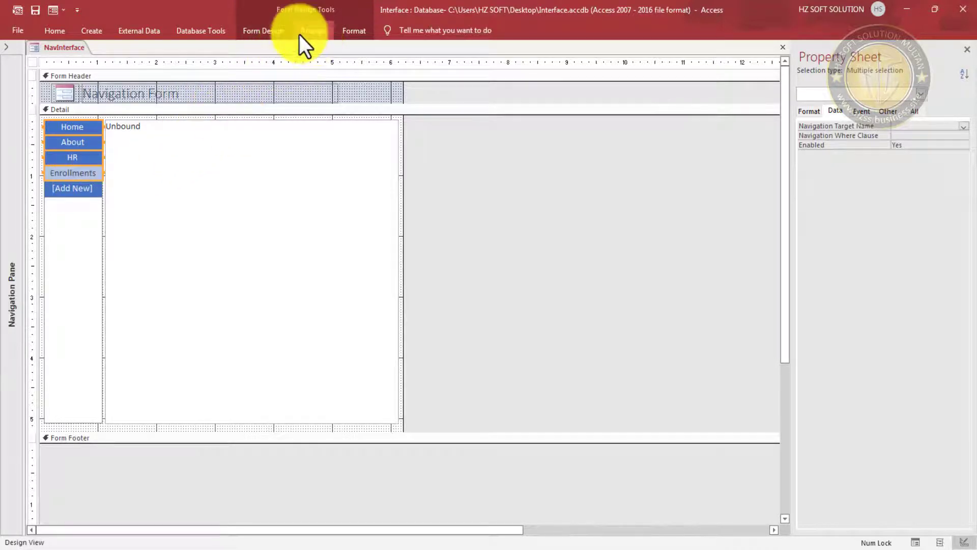
pyautogui.click(355, 32)
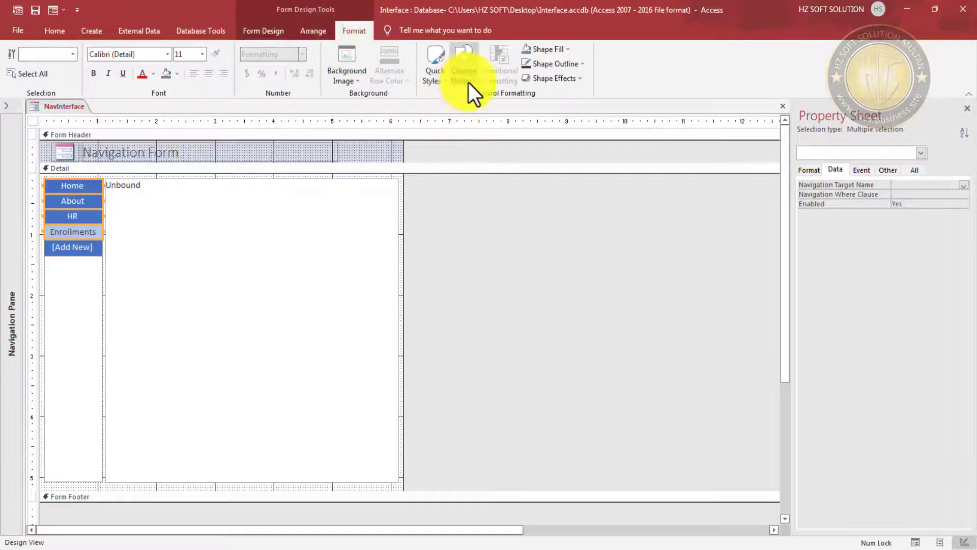
pyautogui.click(467, 82)
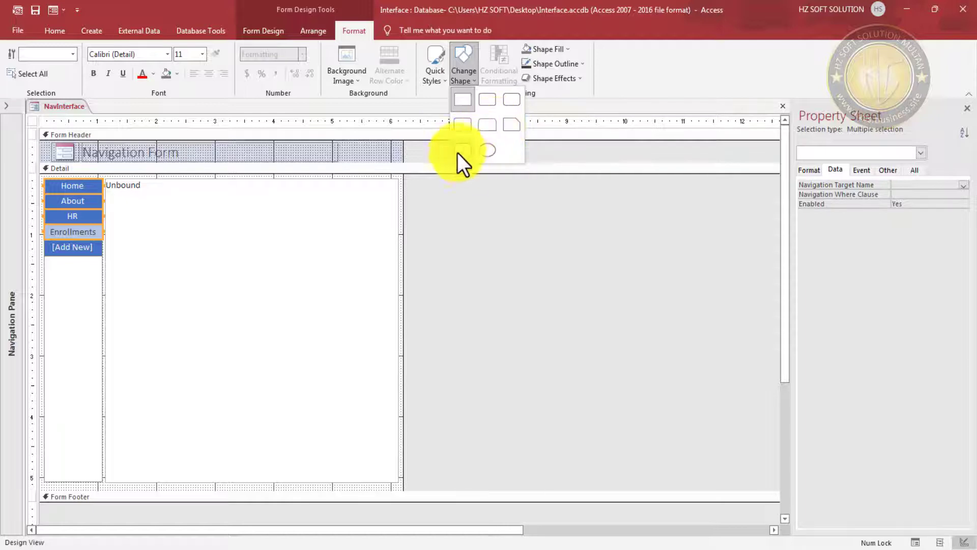
pyautogui.click(511, 127)
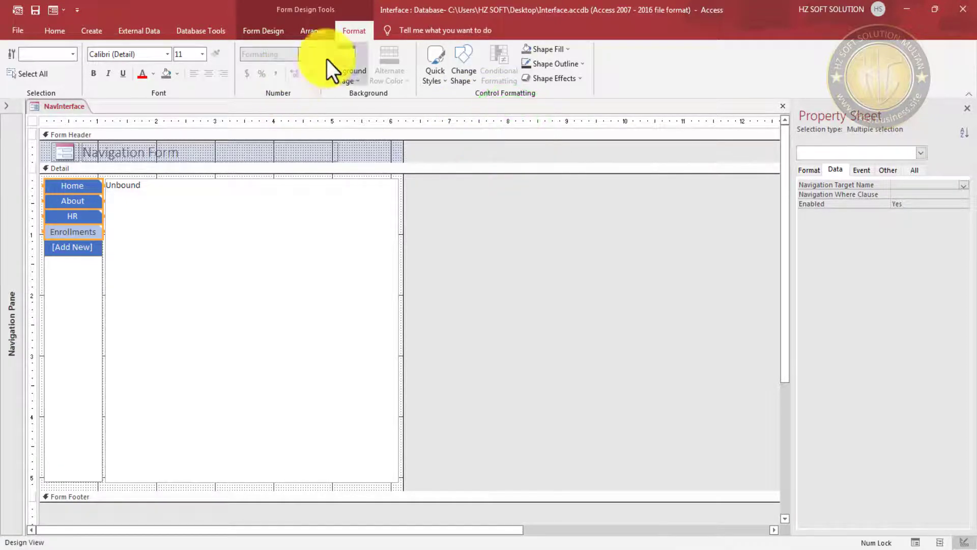
# - Apply the green Subtle Effect quick style to the tabs
pyautogui.click(465, 71)
pyautogui.click(432, 75)
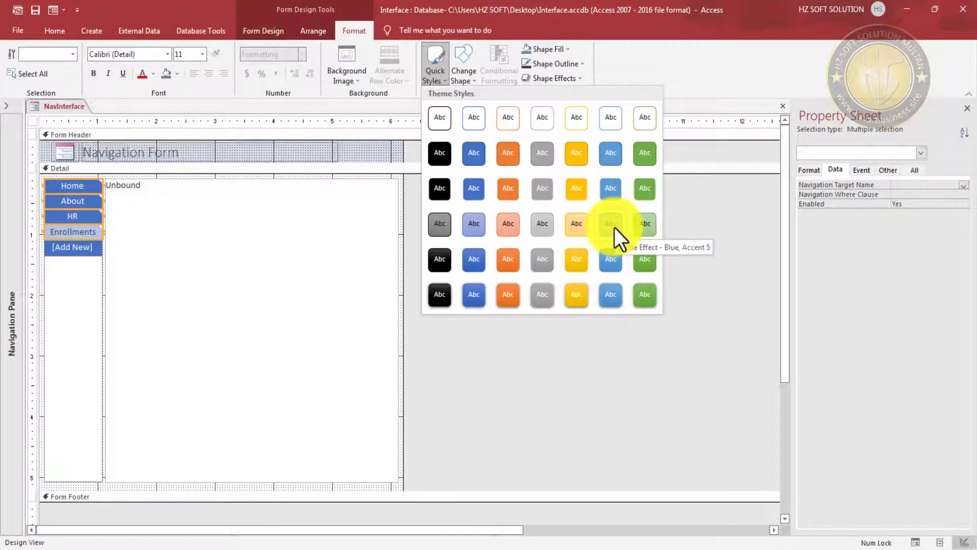
pyautogui.click(645, 227)
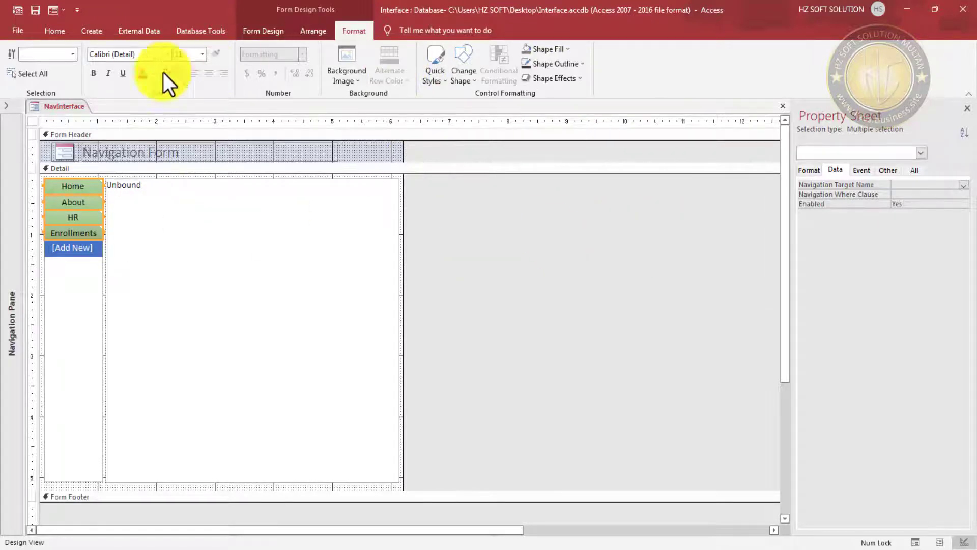
# - Make the tab captions bold at font size 10
pyautogui.click(94, 75)
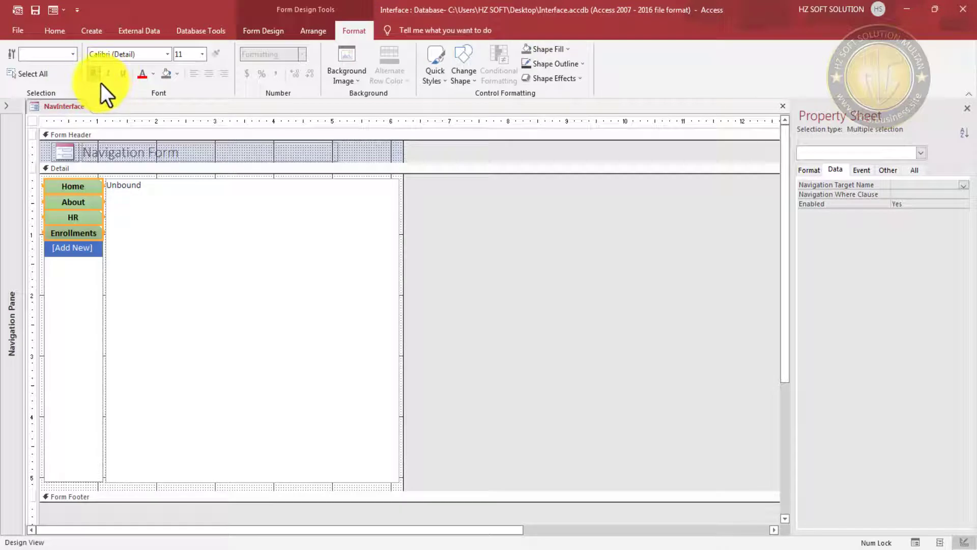
pyautogui.click(195, 77)
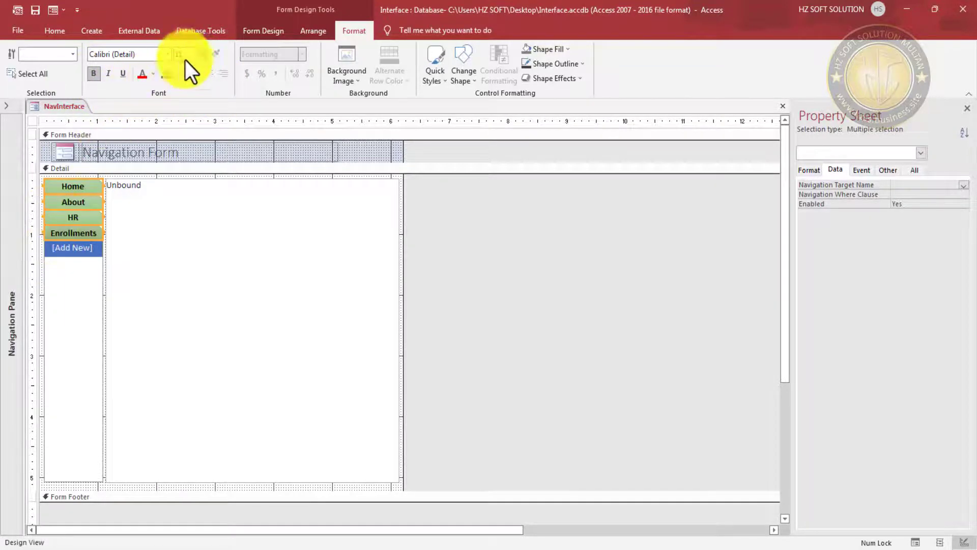
pyautogui.click(202, 54)
pyautogui.click(190, 98)
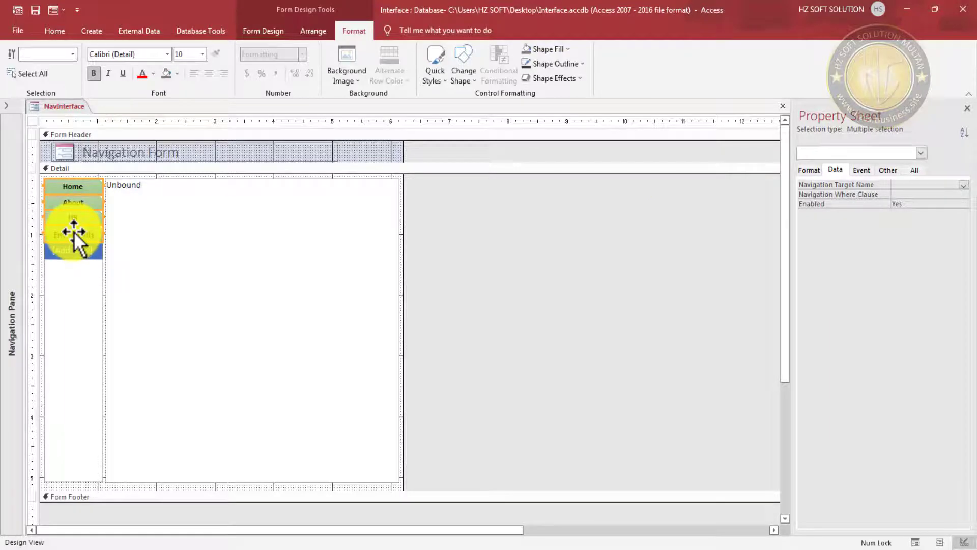
# - Size all four selected tabs to the tallest height
pyautogui.hotkey('shift', 'Down')
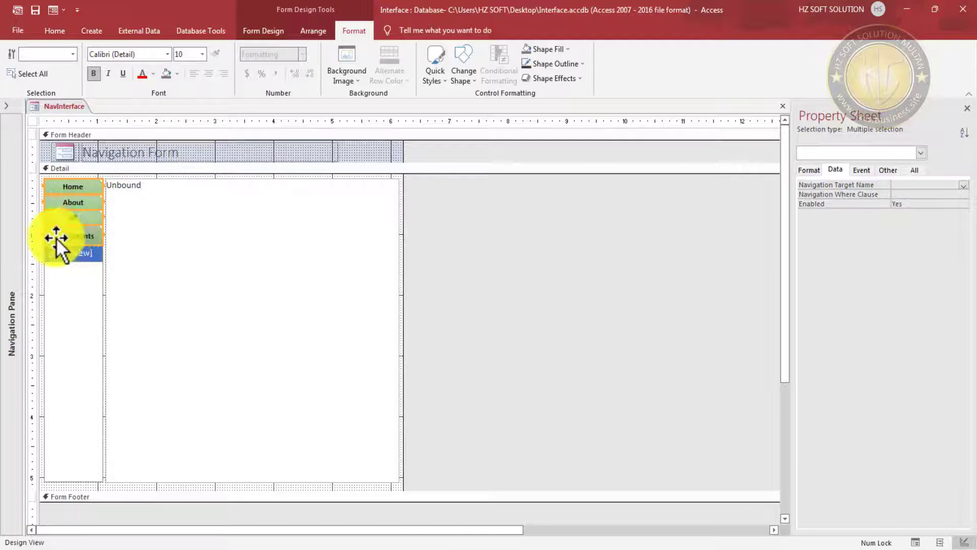
pyautogui.rightClick(68, 233)
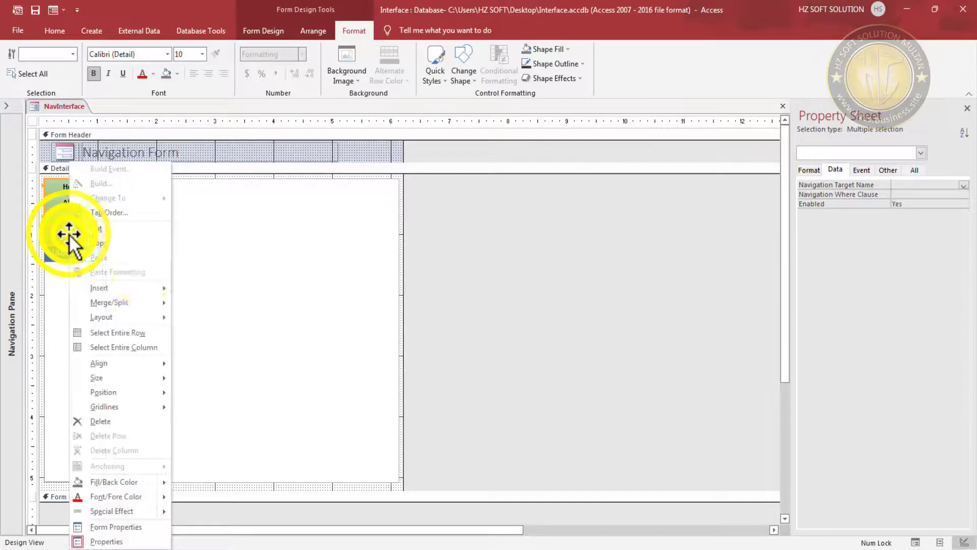
pyautogui.click(114, 381)
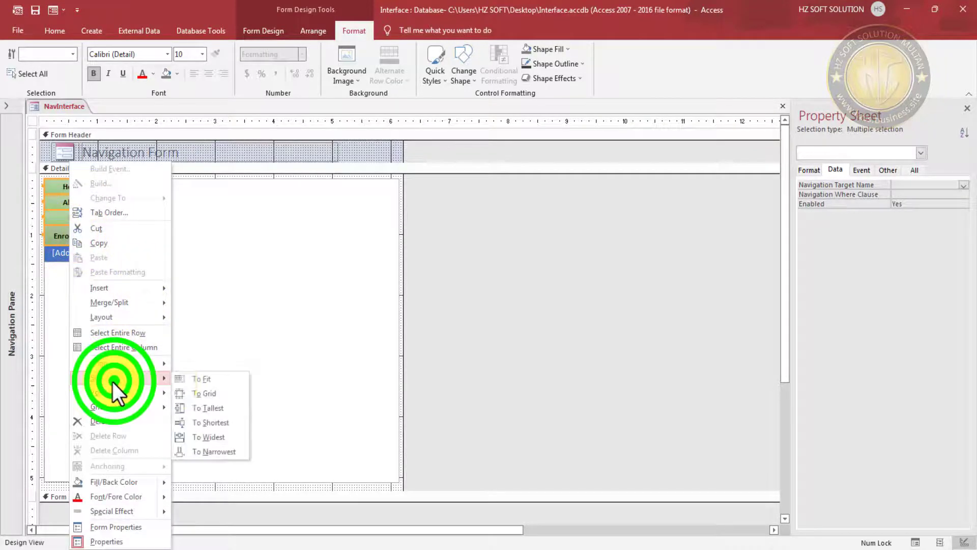
pyautogui.click(224, 408)
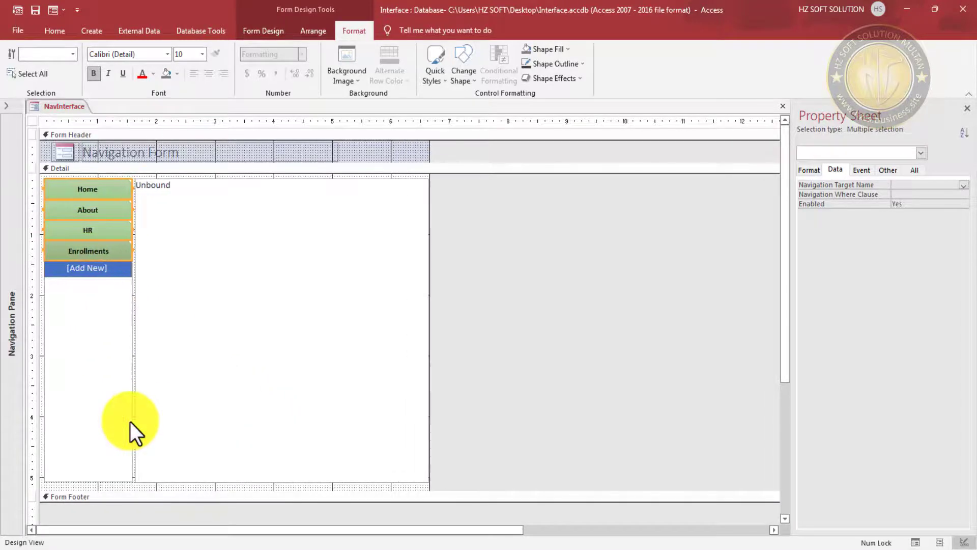
# - Shrink the navigation column to its narrowest width
pyautogui.hotkey('shift', 'Left')
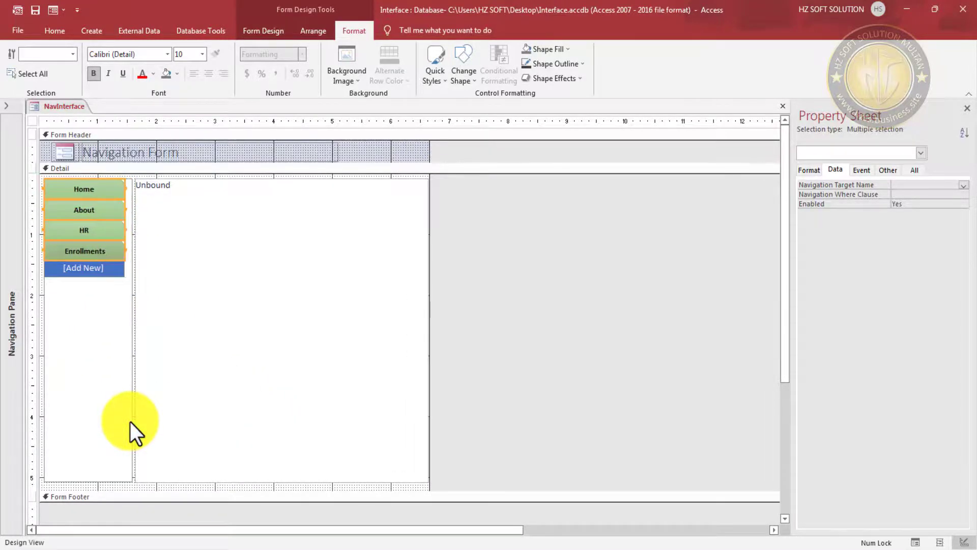
pyautogui.click(118, 317)
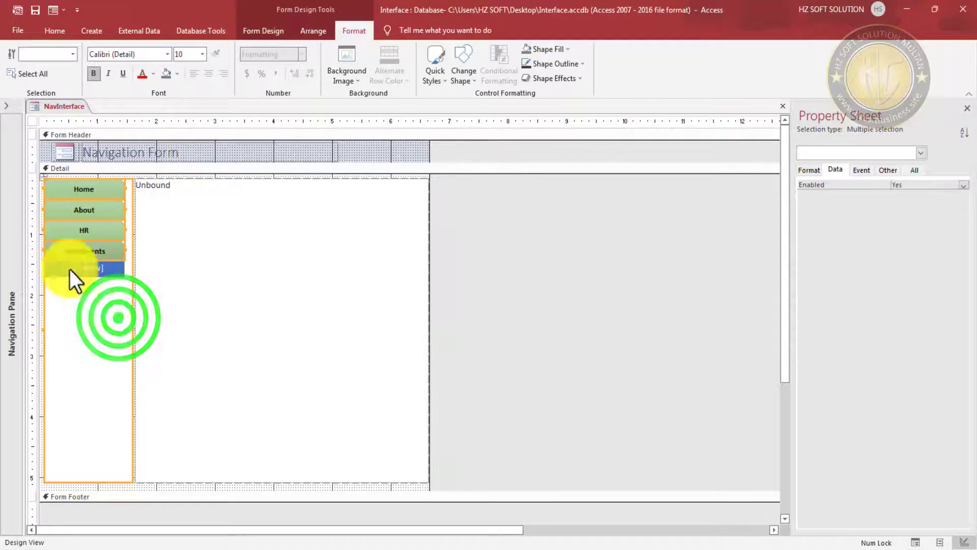
pyautogui.rightClick(102, 257)
pyautogui.click(166, 380)
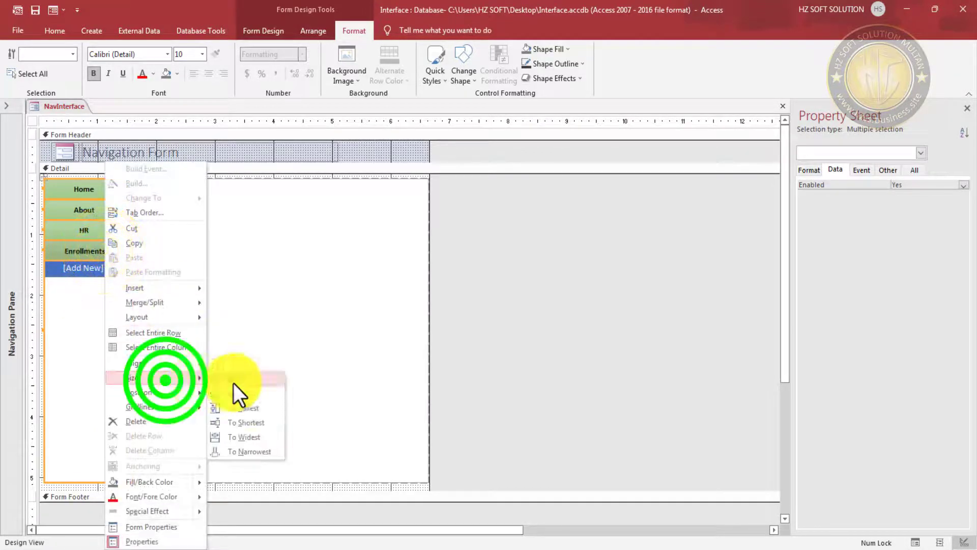
pyautogui.click(243, 451)
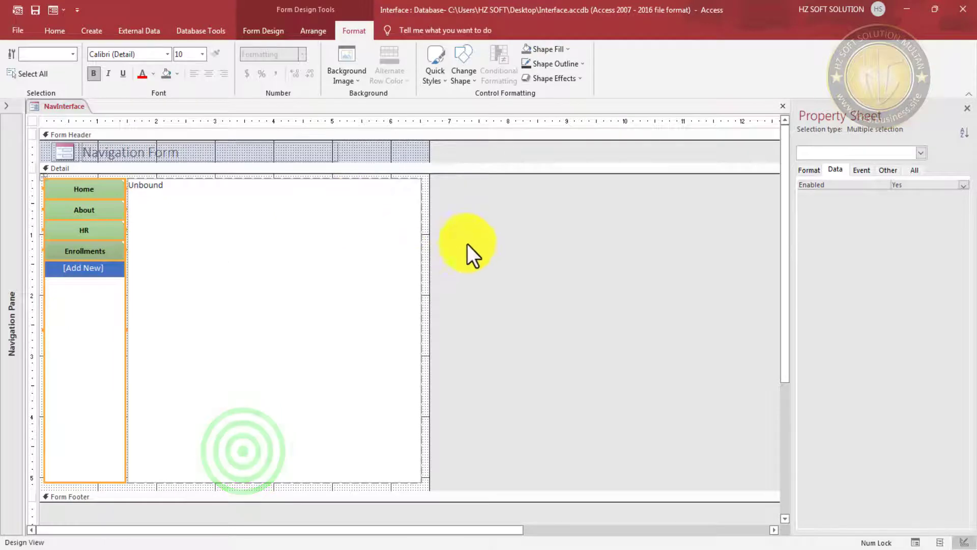
pyautogui.click(599, 297)
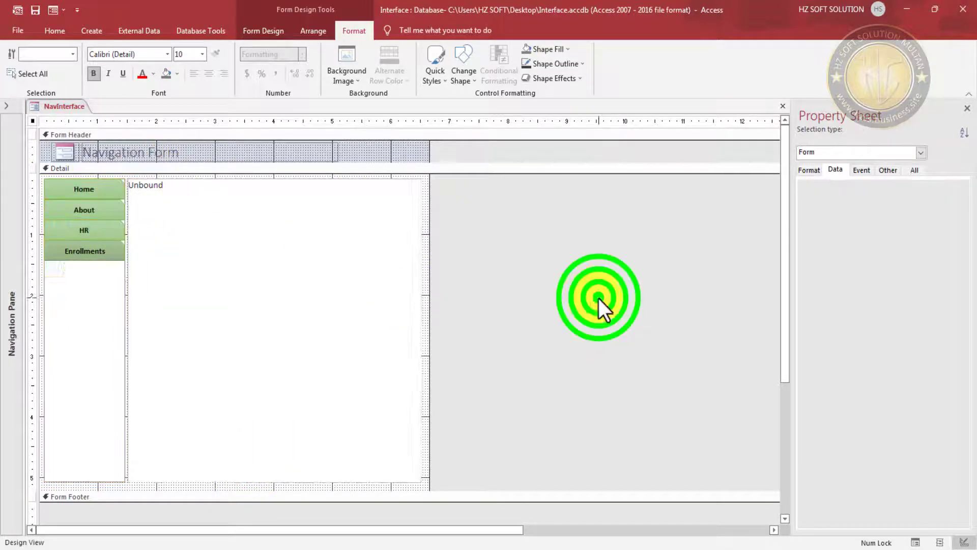
# - Reselect the Home, About, HR and Enrollments tabs together
pyautogui.click(105, 186)
pyautogui.keyDown('shift'); pyautogui.click(91, 209); pyautogui.keyUp('shift')
pyautogui.keyDown('shift'); pyautogui.click(92, 230); pyautogui.keyUp('shift')
pyautogui.keyDown('shift'); pyautogui.click(92, 246); pyautogui.keyUp('shift')
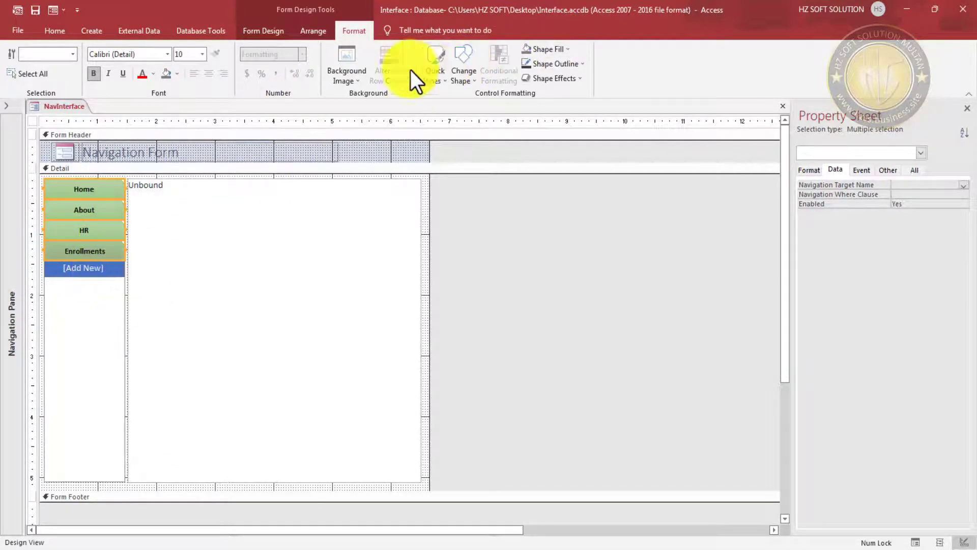
# - Set Narrow padding around the navigation tabs
pyautogui.click(314, 31)
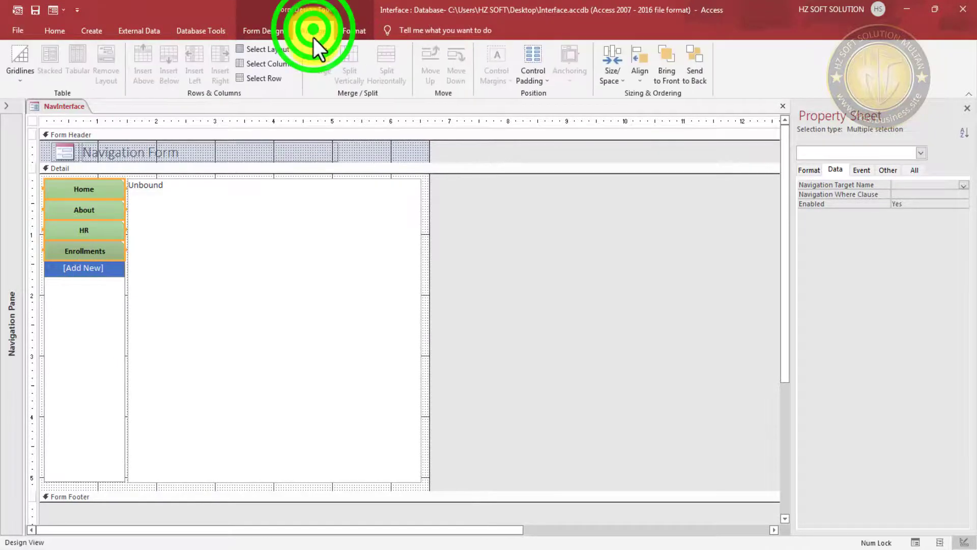
pyautogui.click(542, 77)
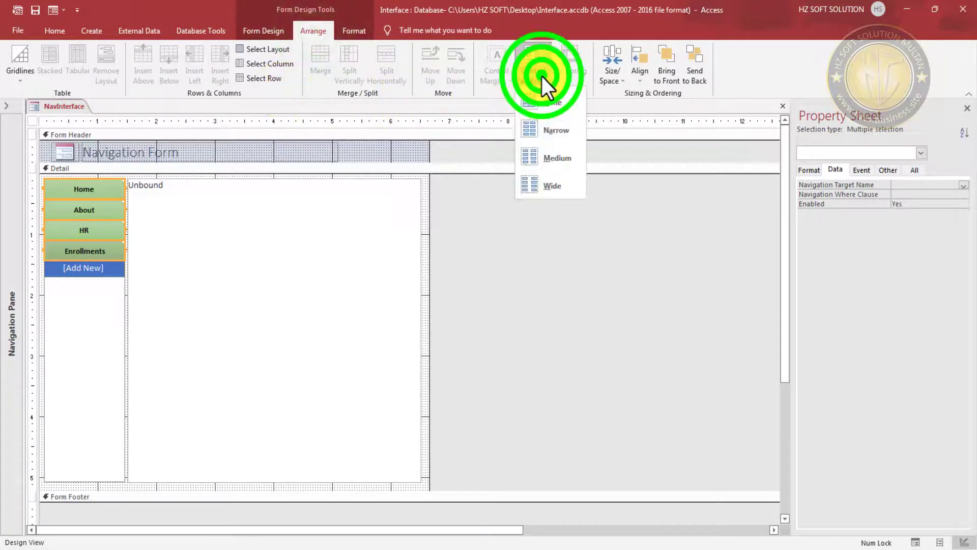
pyautogui.click(558, 129)
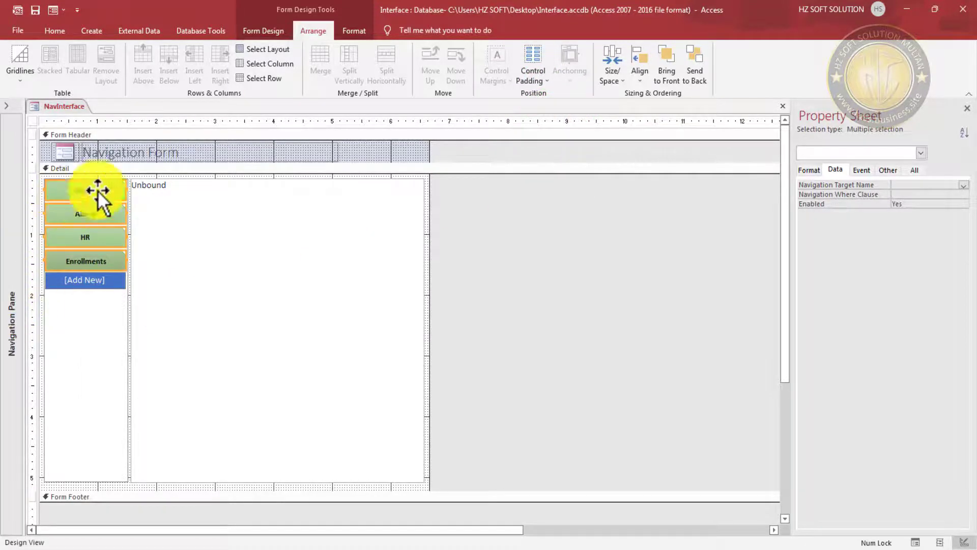
pyautogui.click(465, 289)
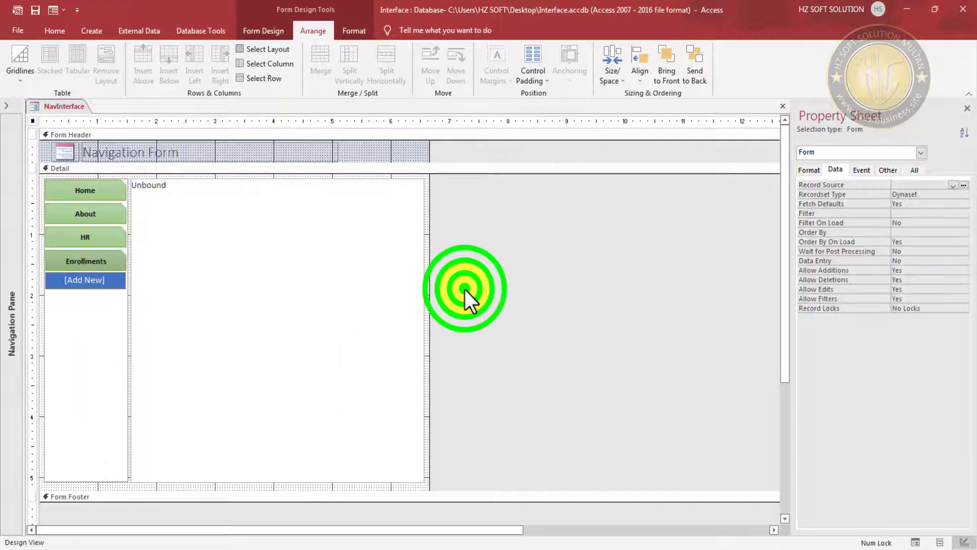
# - Give the whole navigation control a Transparent shape fill
pyautogui.click(87, 343)
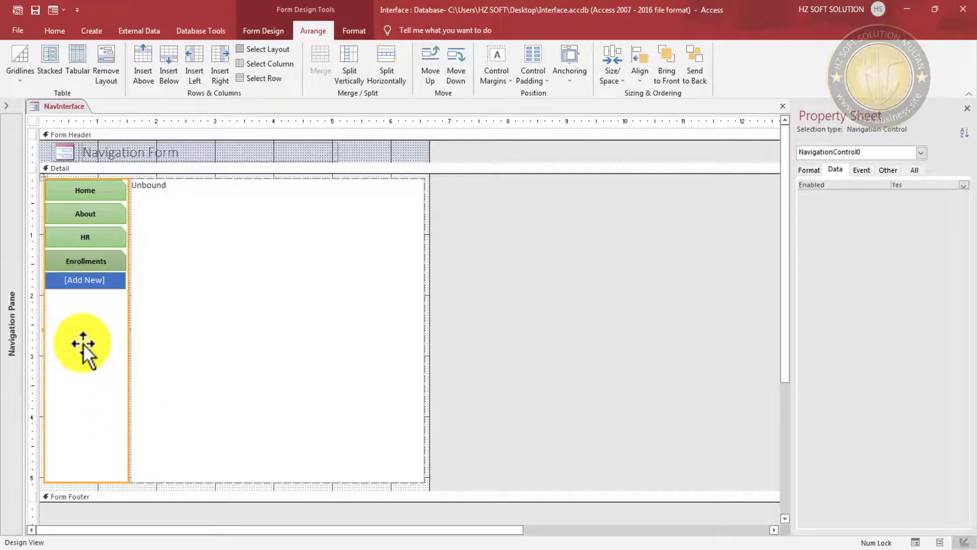
pyautogui.click(359, 29)
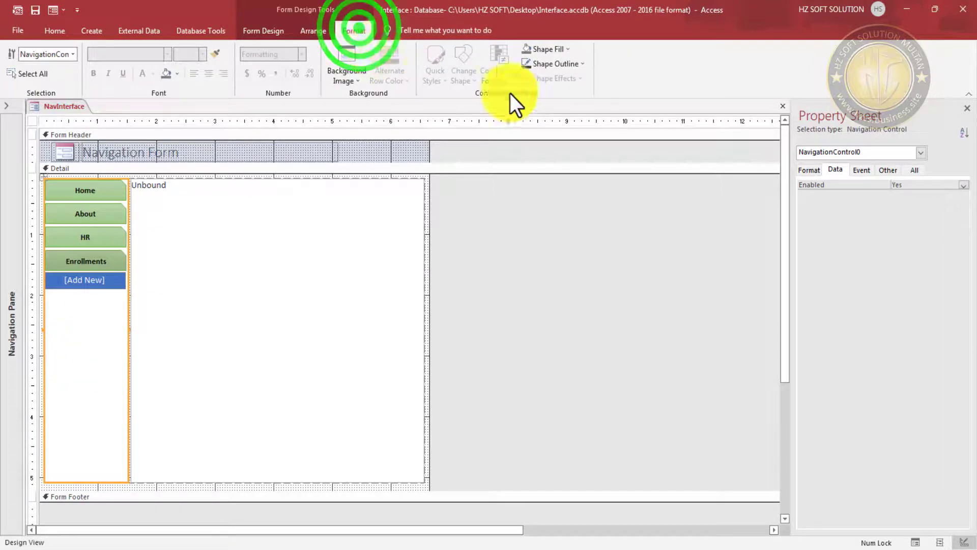
pyautogui.click(572, 49)
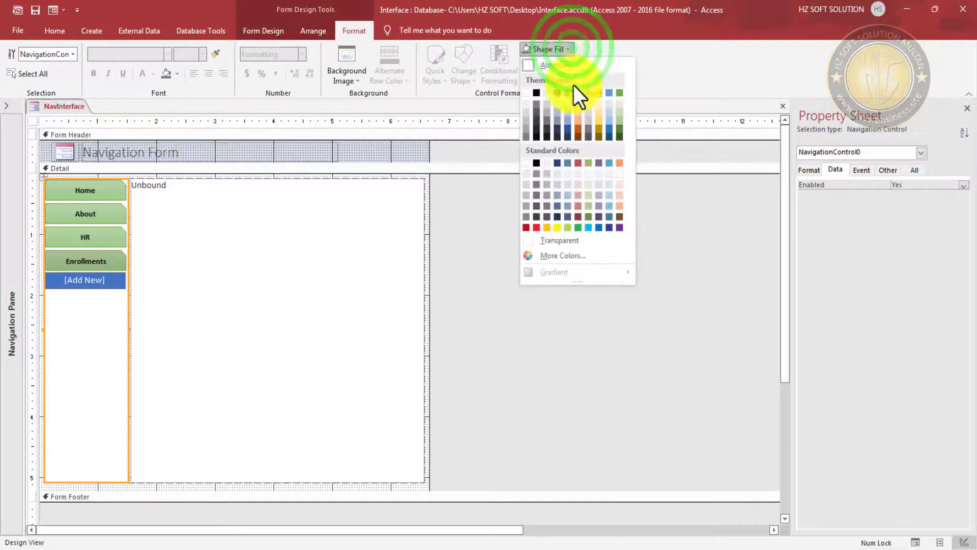
pyautogui.click(563, 240)
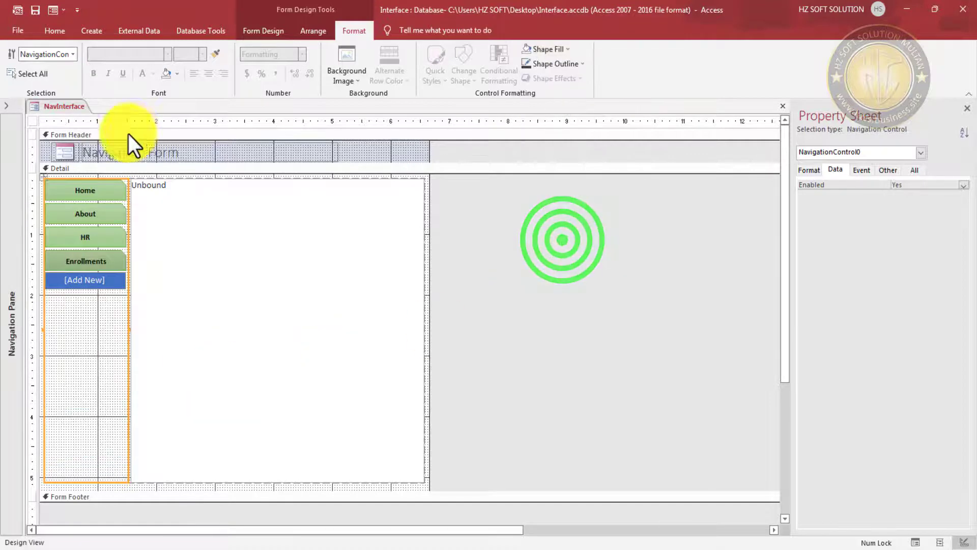
pyautogui.click(34, 11)
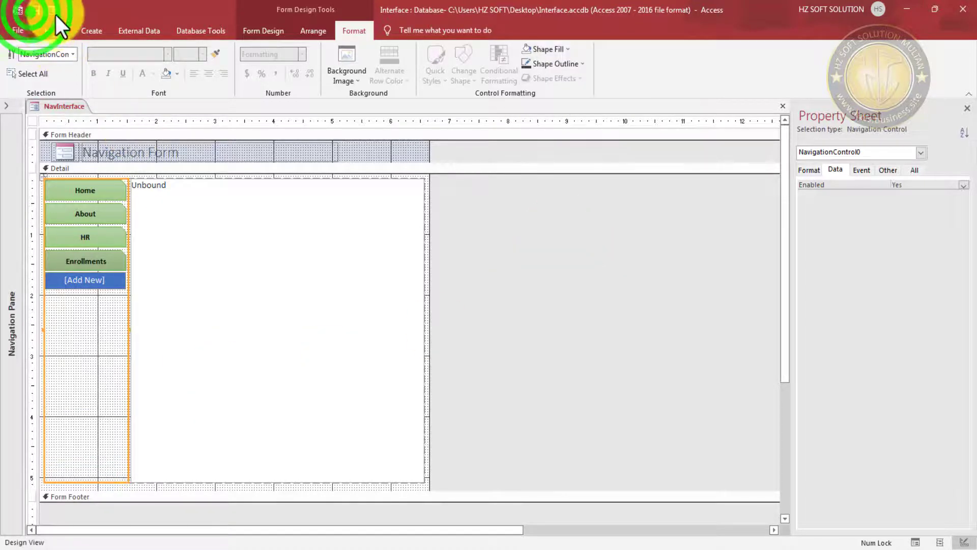
# - Preview NavInterface in Form View, then return it to Design View
pyautogui.click(51, 11)
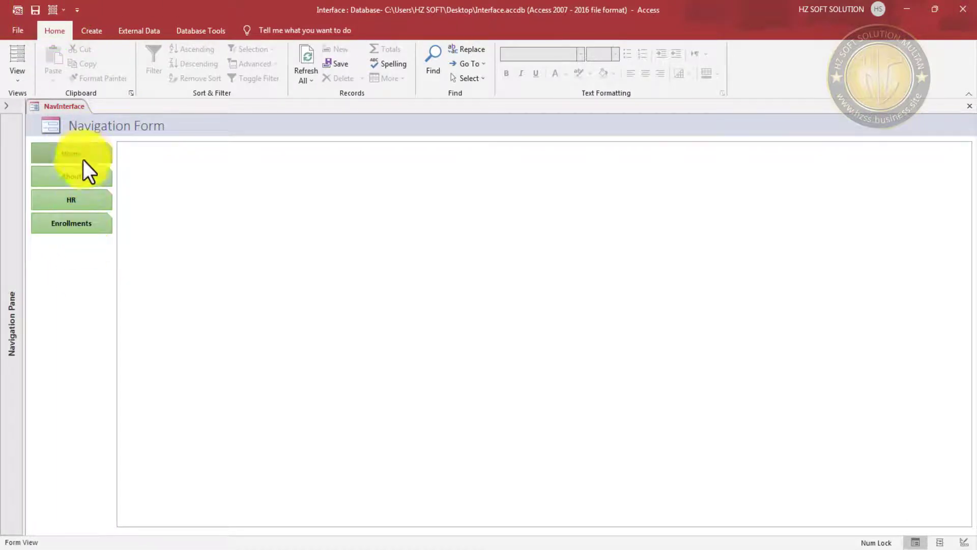
pyautogui.rightClick(594, 124)
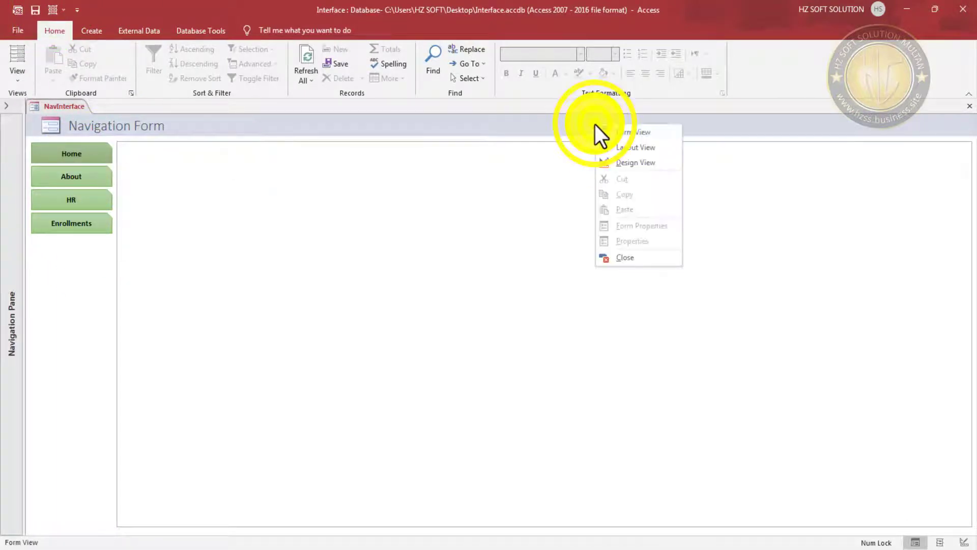
pyautogui.click(626, 162)
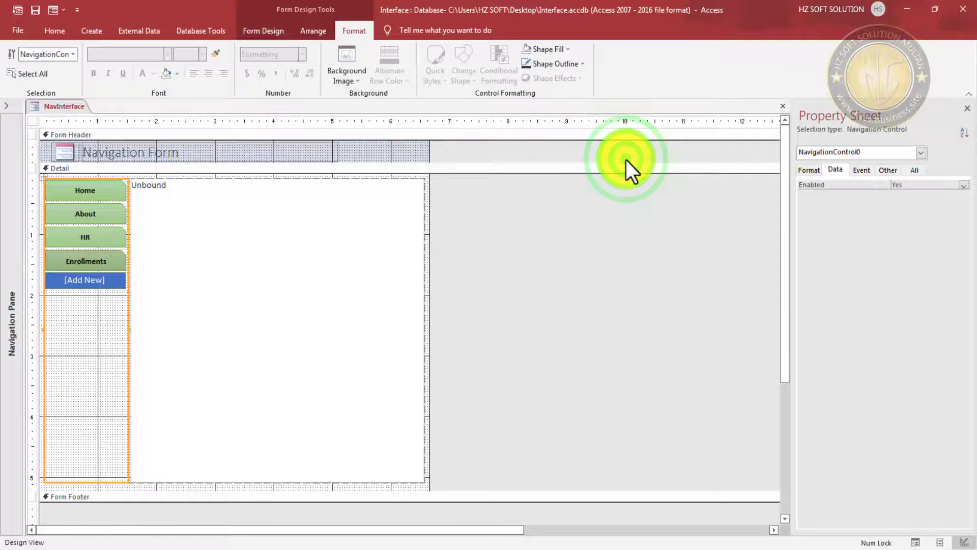
# - Select the whole form and reopen the Navigation Pane listing all database objects
pyautogui.click(506, 235)
pyautogui.click(8, 107)
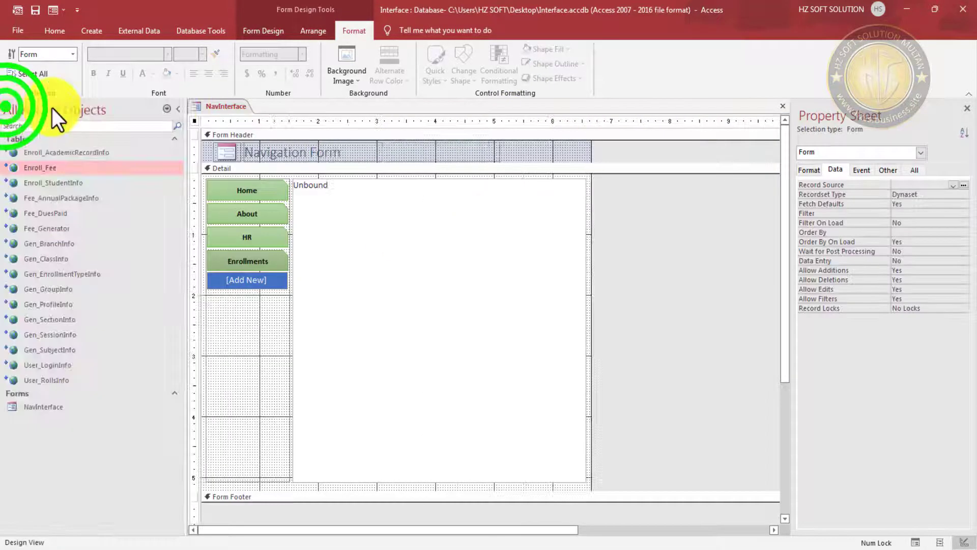
pyautogui.click(98, 32)
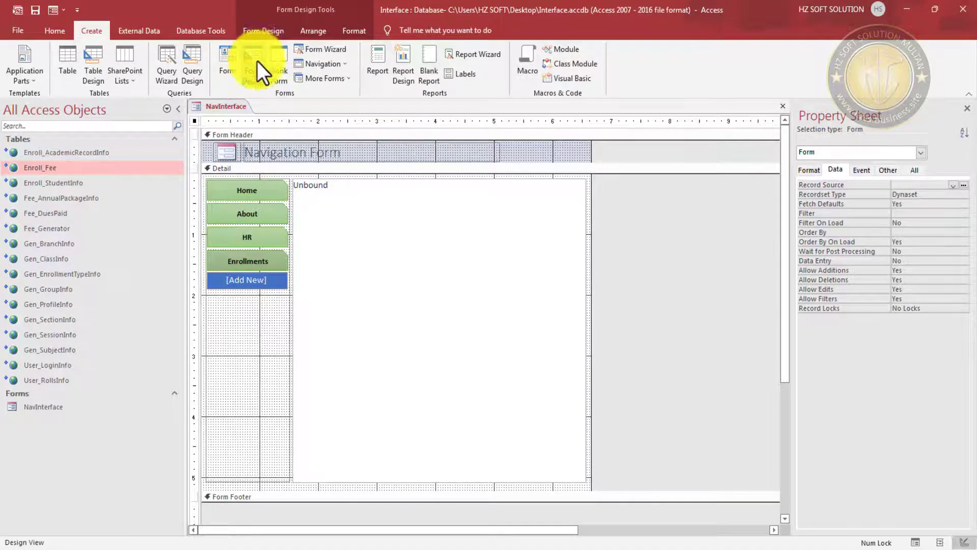
# - Create a new blank form and save it as frmDashboard
pyautogui.click(282, 55)
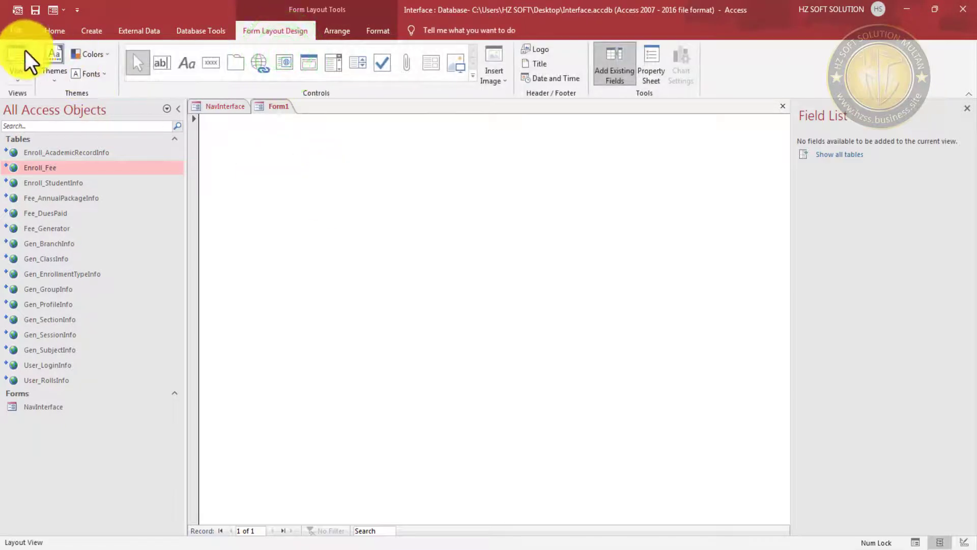
pyautogui.click(36, 9)
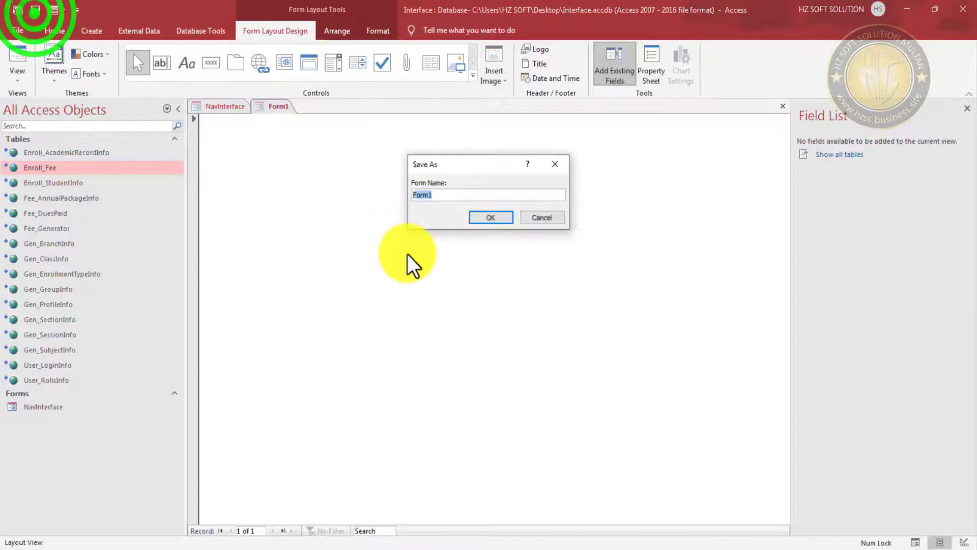
pyautogui.write('fimDas')
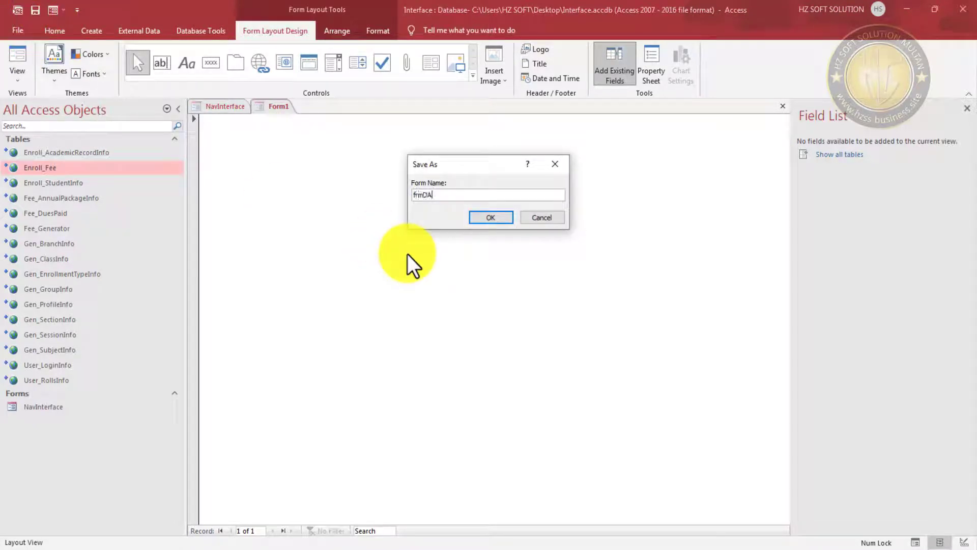
pyautogui.write('hboard')
pyautogui.press('Return')
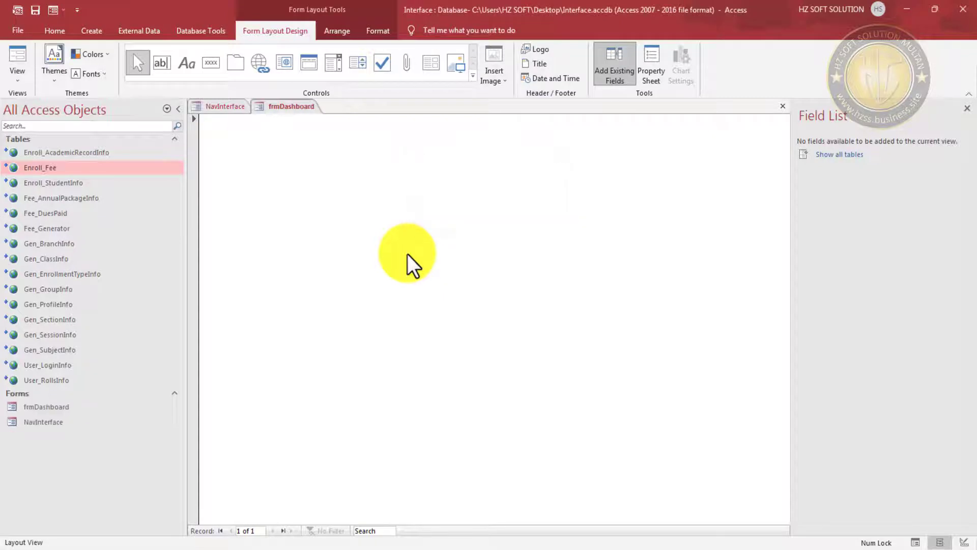
pyautogui.rightClick(394, 194)
# - In Design View, show all form properties and set Modal to Yes
pyautogui.click(432, 226)
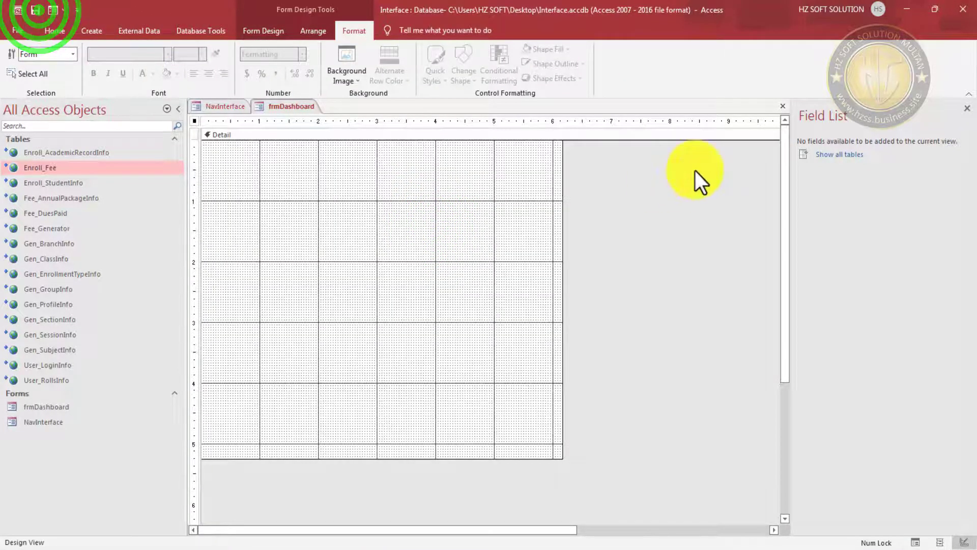
pyautogui.doubleClick(462, 232)
pyautogui.click(916, 169)
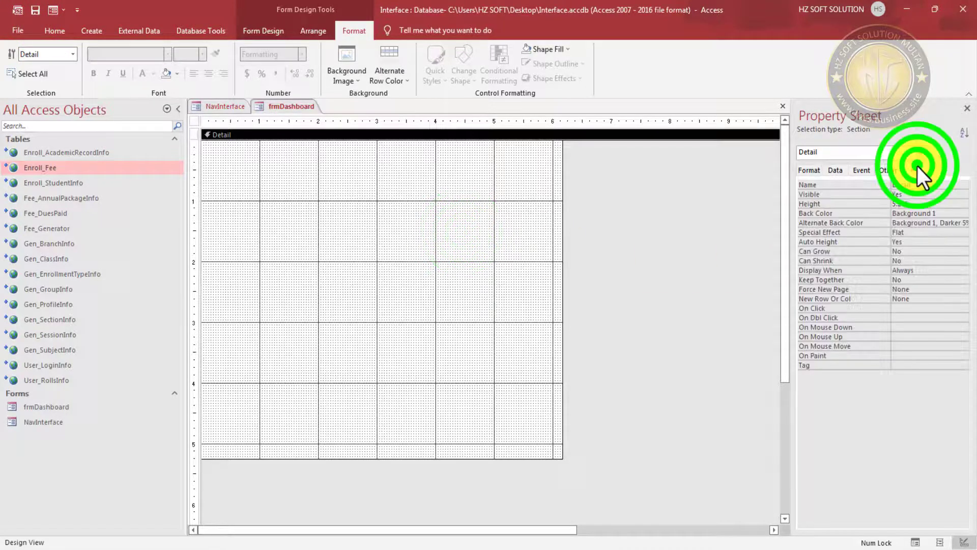
pyautogui.click(190, 124)
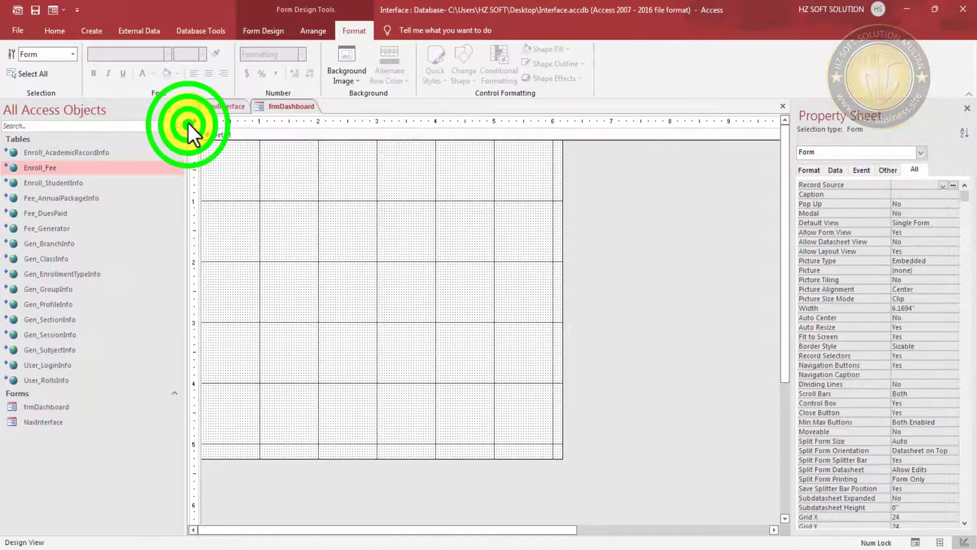
pyautogui.click(913, 204)
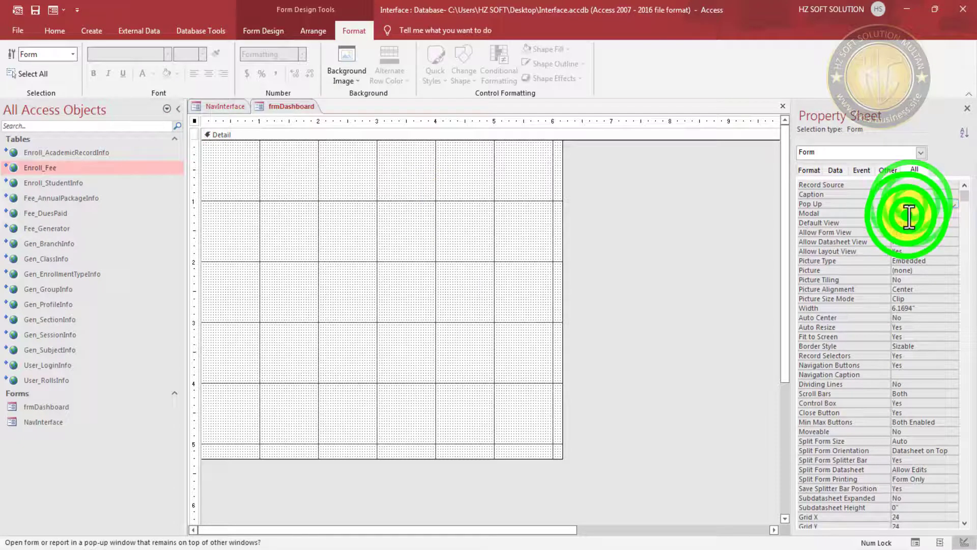
pyautogui.doubleClick(906, 212)
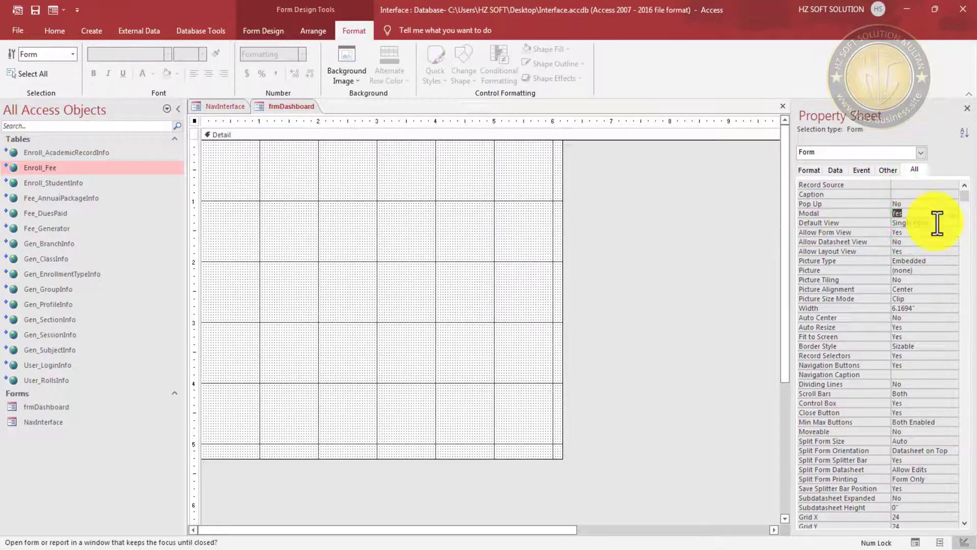
pyautogui.doubleClick(905, 213)
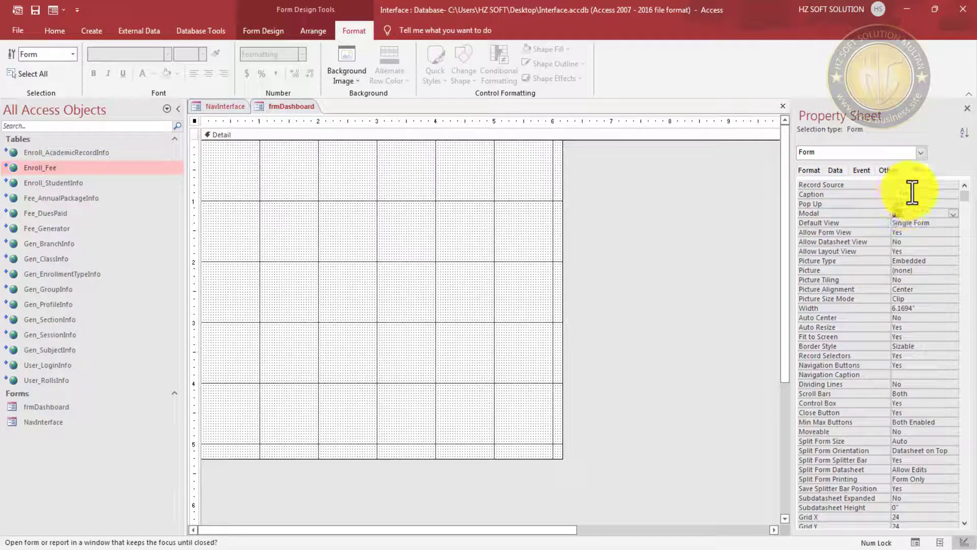
# - Caption the form Dashboard, set Auto Center to Yes and Border Style to Dialog
pyautogui.click(910, 196)
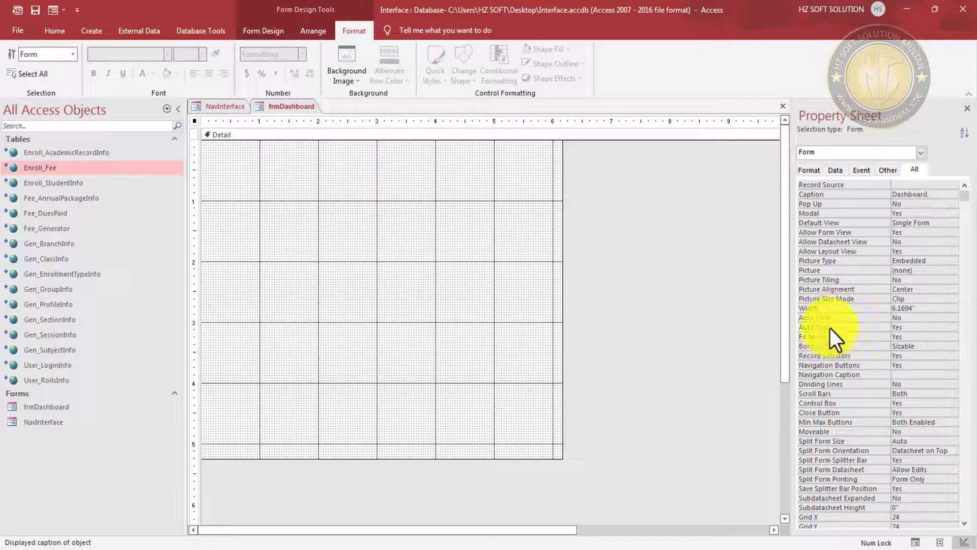
pyautogui.click(913, 319)
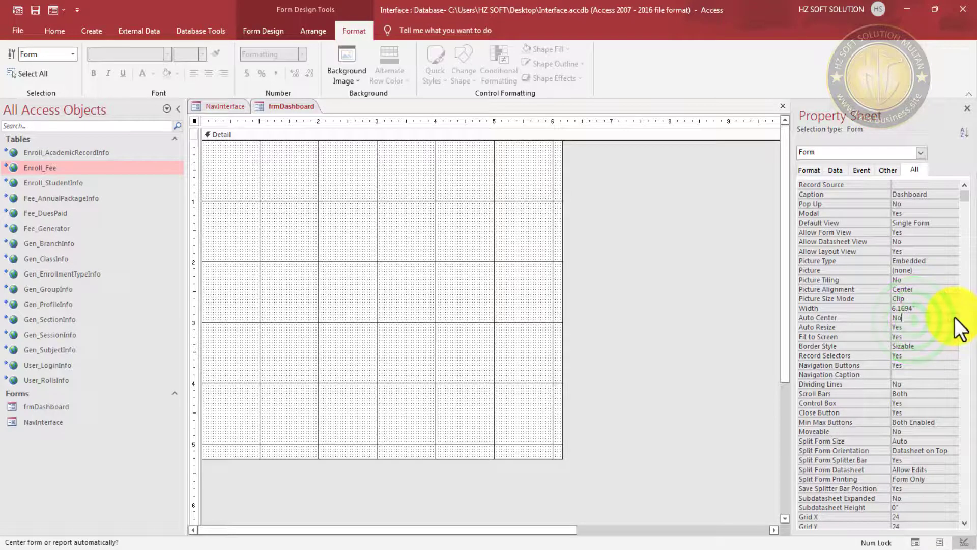
pyautogui.doubleClick(930, 319)
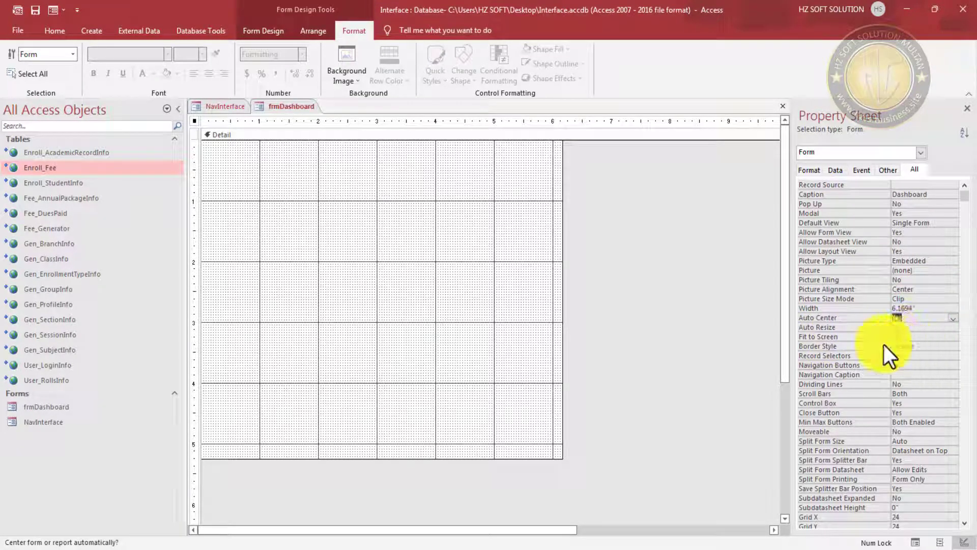
pyautogui.click(926, 346)
pyautogui.click(950, 346)
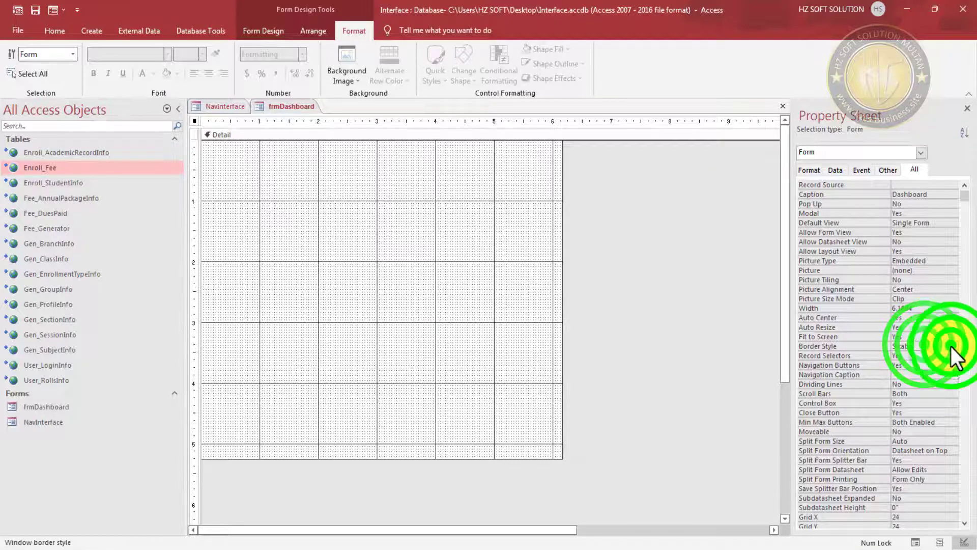
pyautogui.click(918, 381)
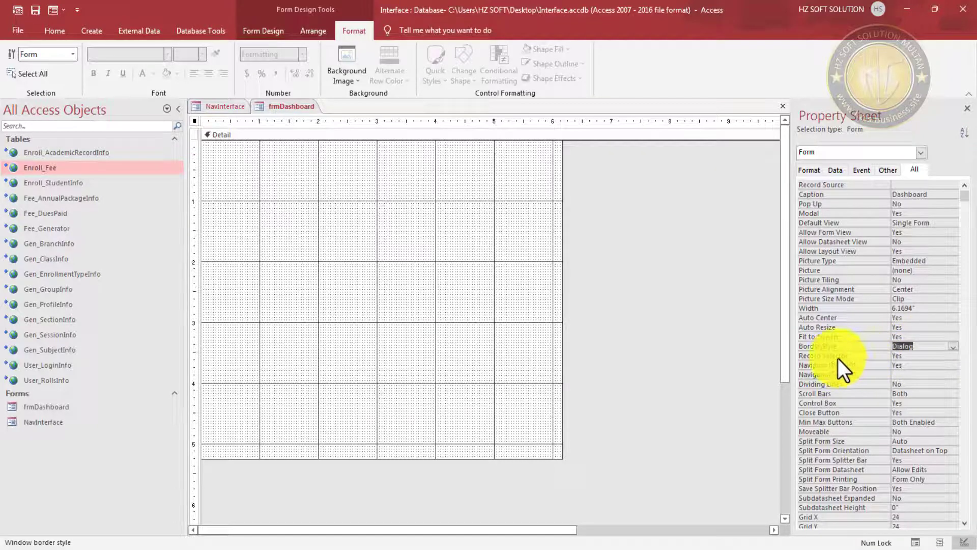
# - Turn off record selectors and navigation buttons, set Scroll Bars to Neither, then preview in Form View
pyautogui.click(911, 355)
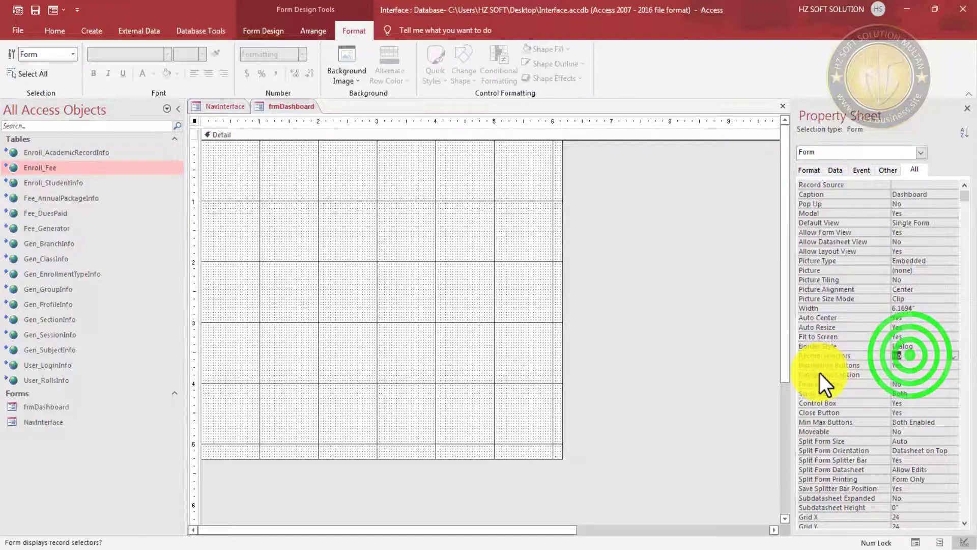
pyautogui.click(913, 365)
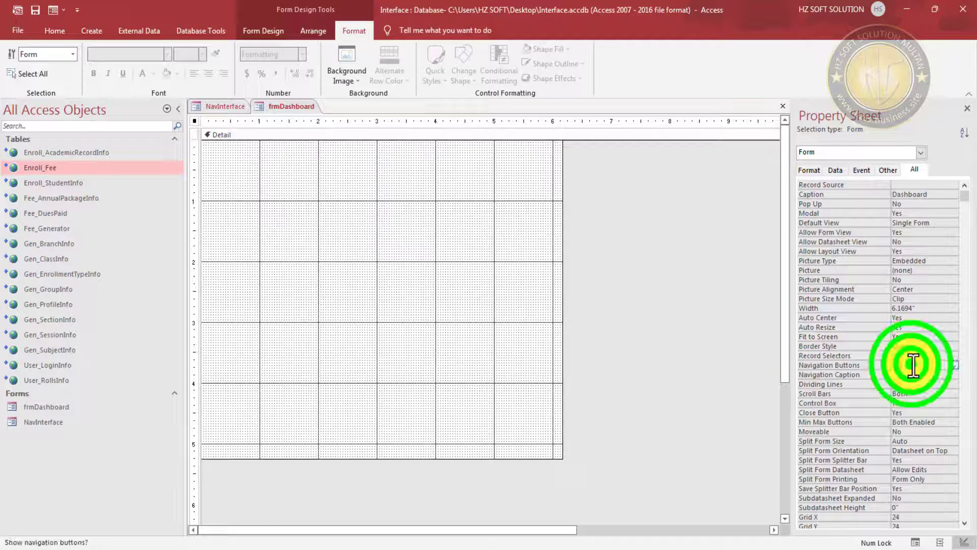
pyautogui.click(913, 365)
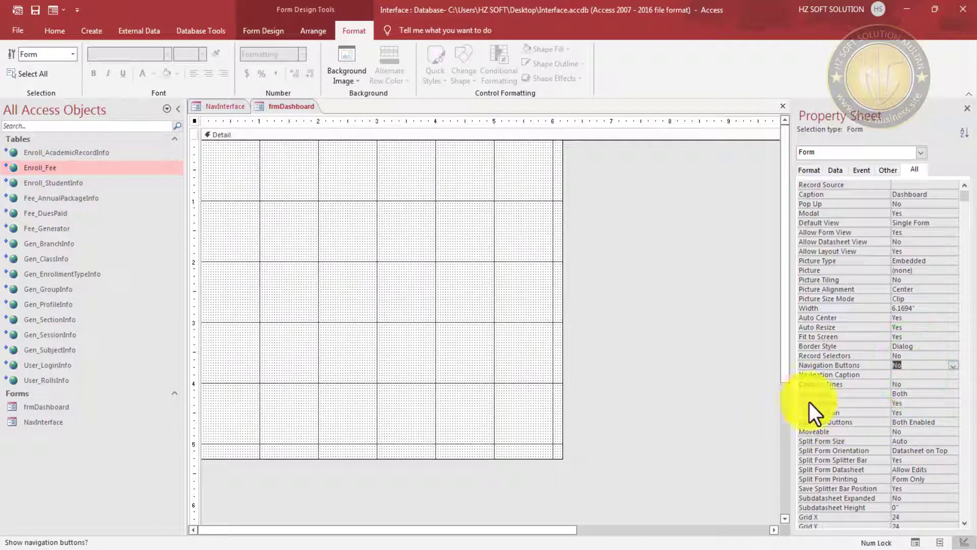
pyautogui.click(915, 393)
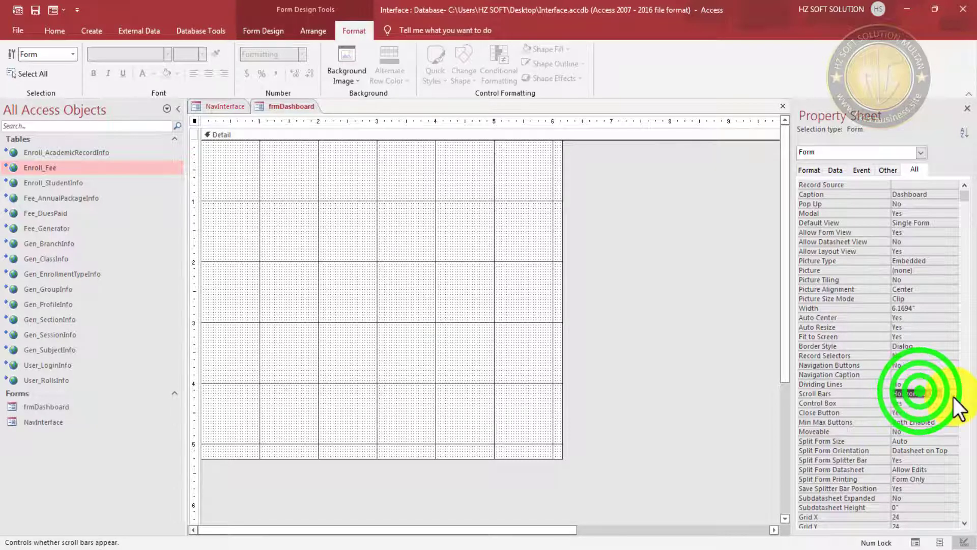
pyautogui.click(954, 394)
pyautogui.click(927, 405)
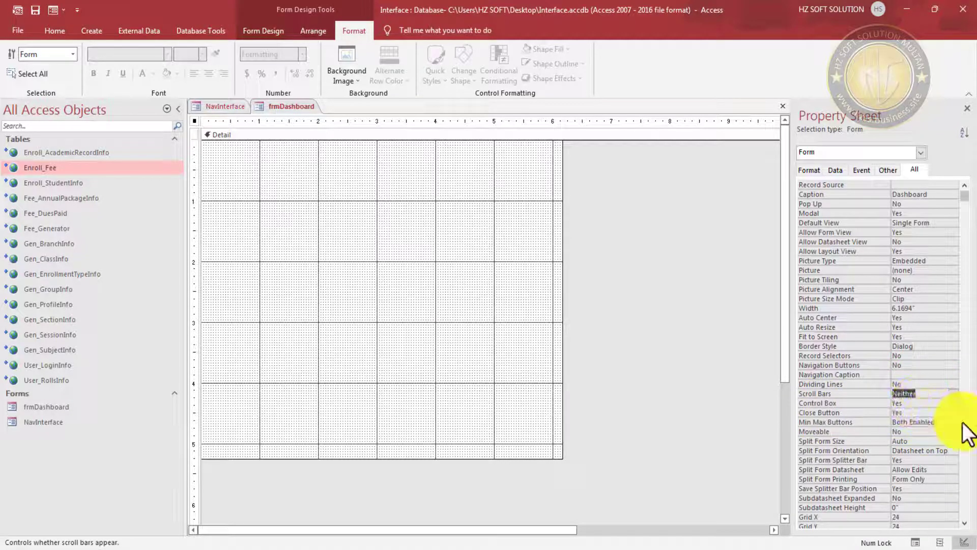
pyautogui.click(49, 14)
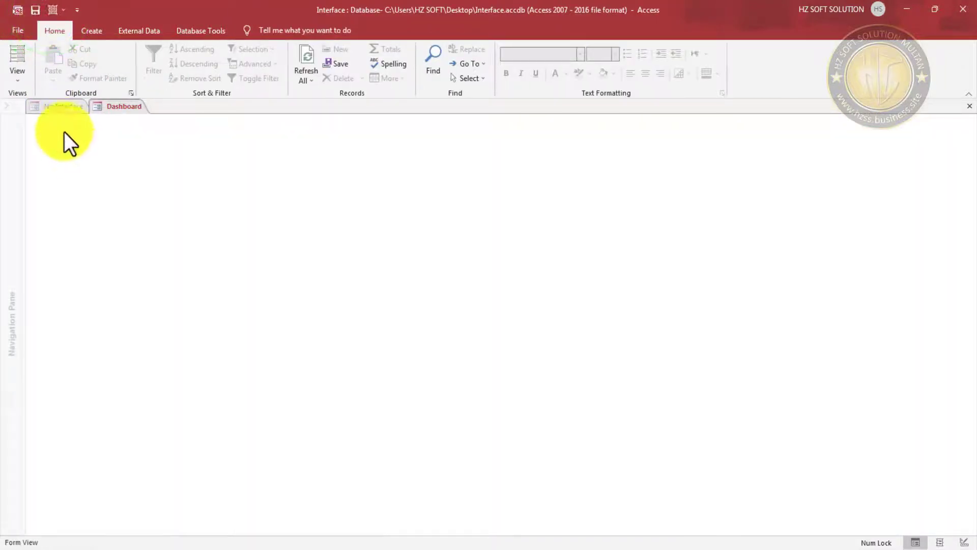
# - Close the Dashboard form and set the Home button's Navigation Target Name to frmDashboard
pyautogui.rightClick(776, 148)
pyautogui.click(819, 274)
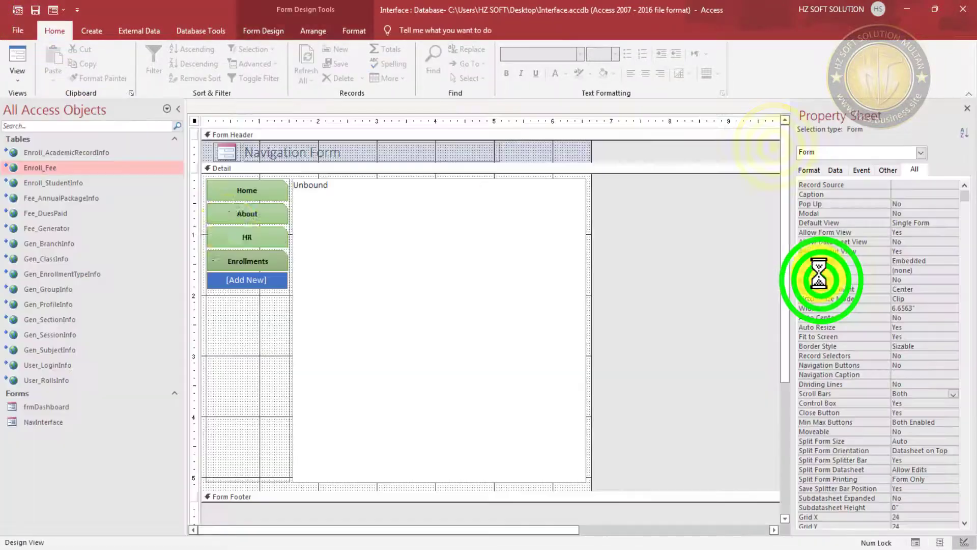
pyautogui.click(264, 190)
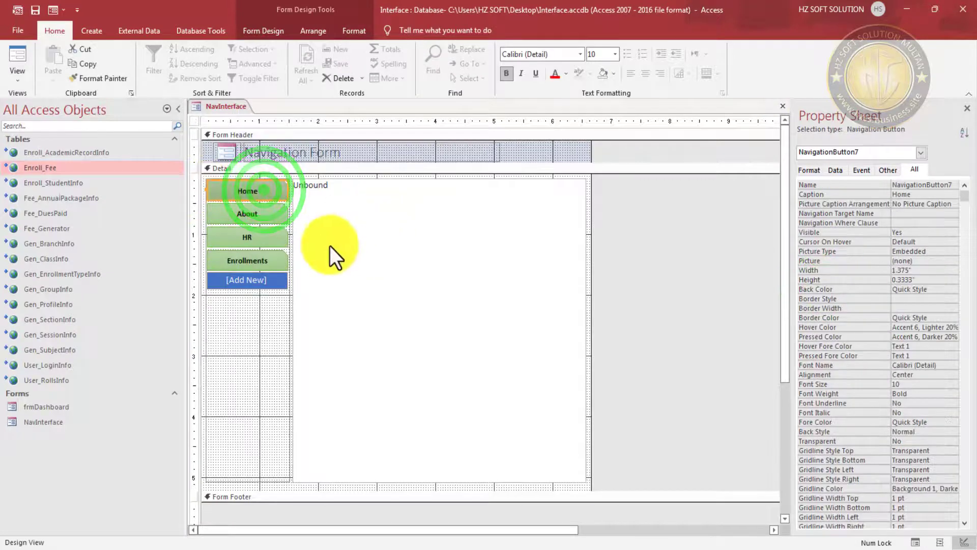
pyautogui.click(646, 211)
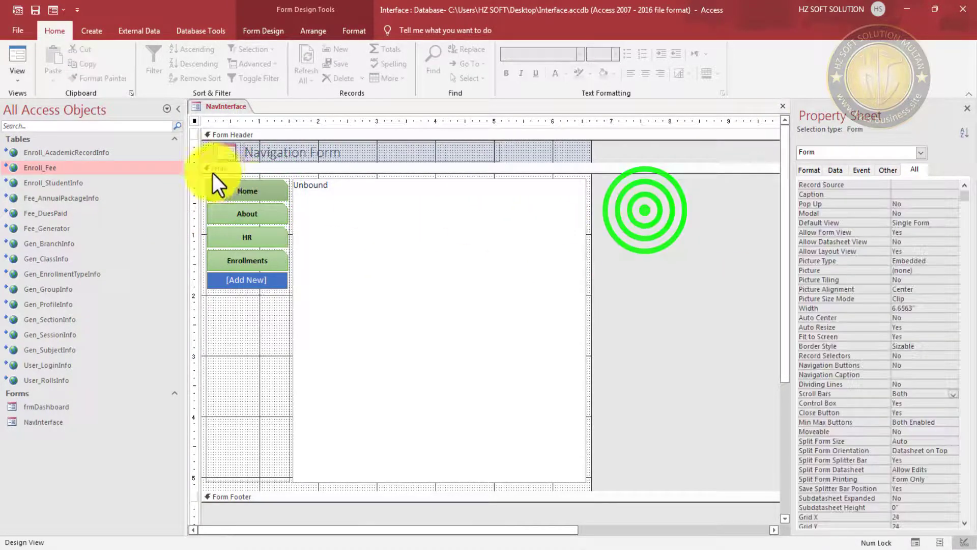
pyautogui.click(252, 191)
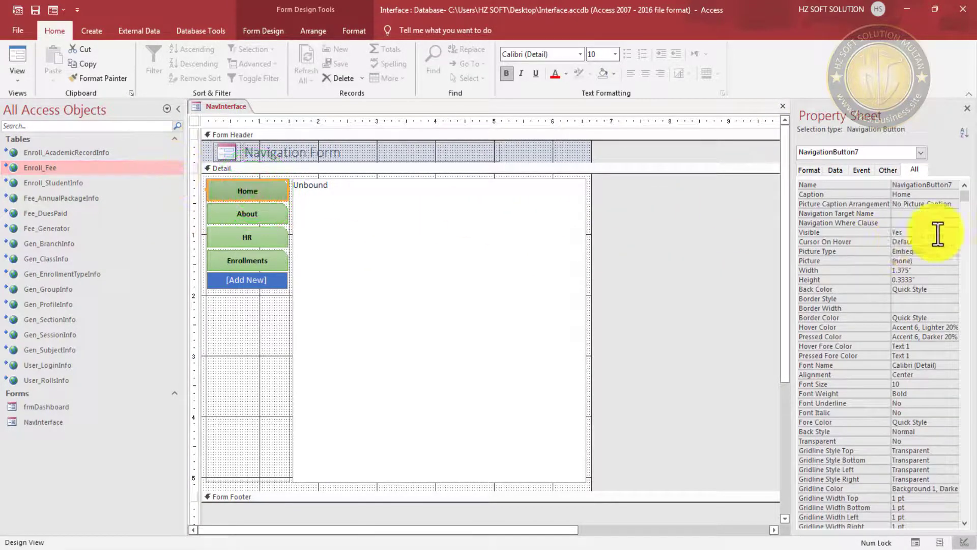
pyautogui.click(906, 213)
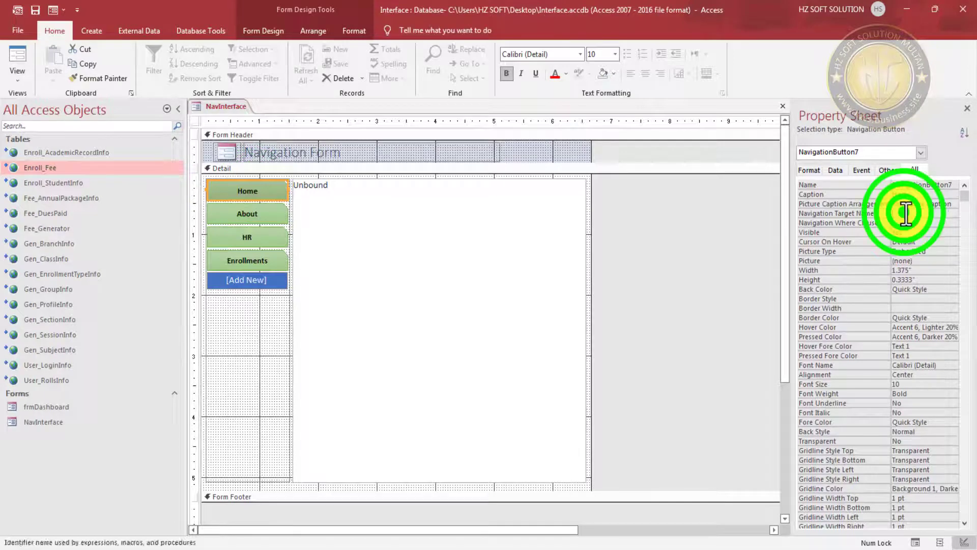
pyautogui.click(950, 215)
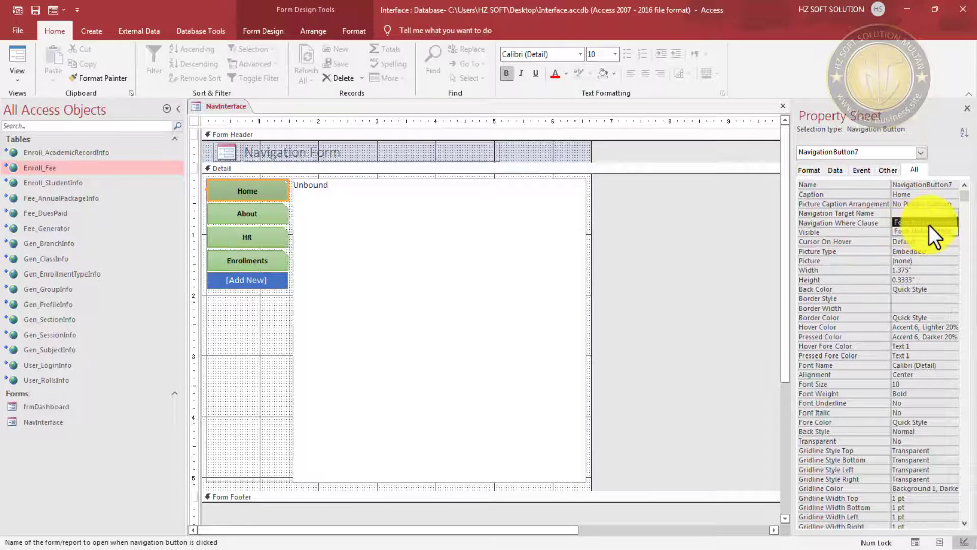
pyautogui.click(934, 225)
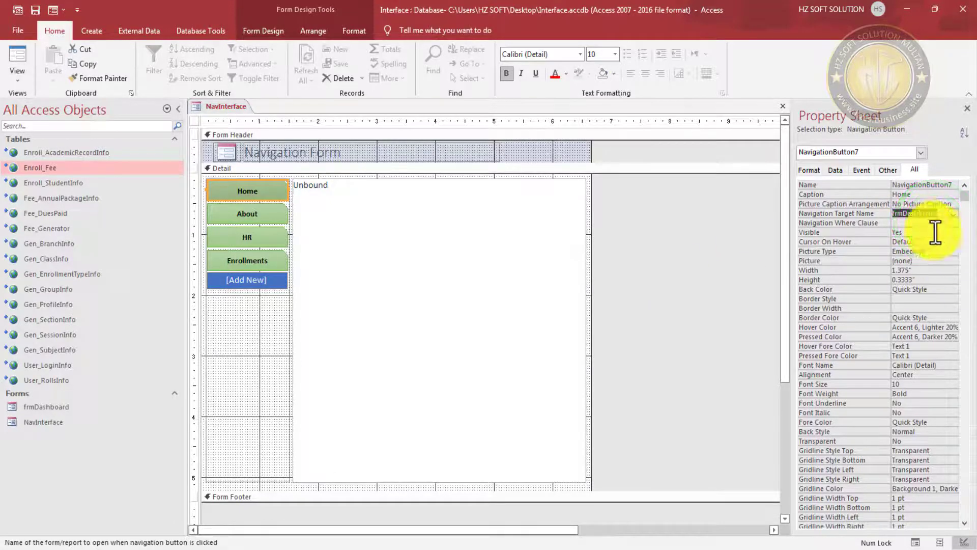
pyautogui.click(924, 222)
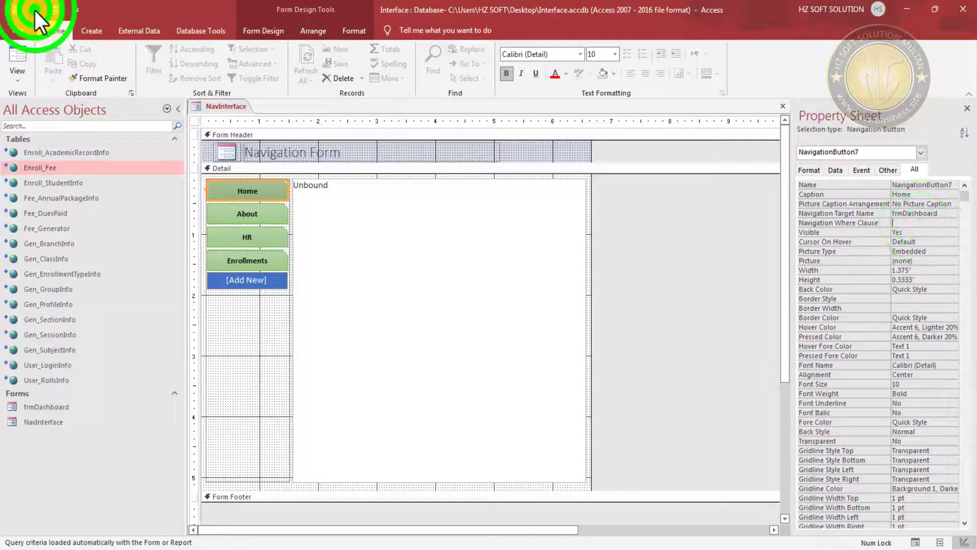
# - Test the Home, HR and About navigation buttons in Form View
pyautogui.click(52, 11)
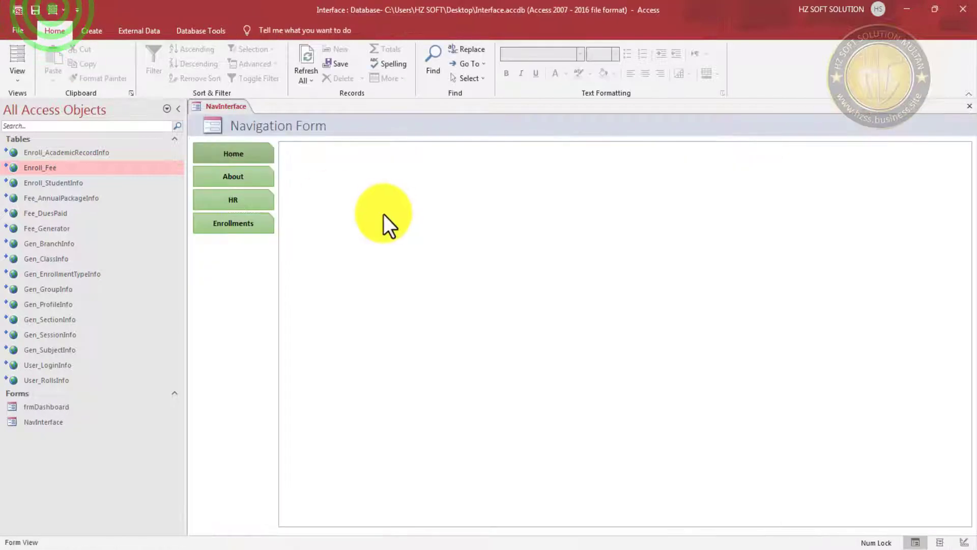
pyautogui.click(246, 151)
pyautogui.click(417, 177)
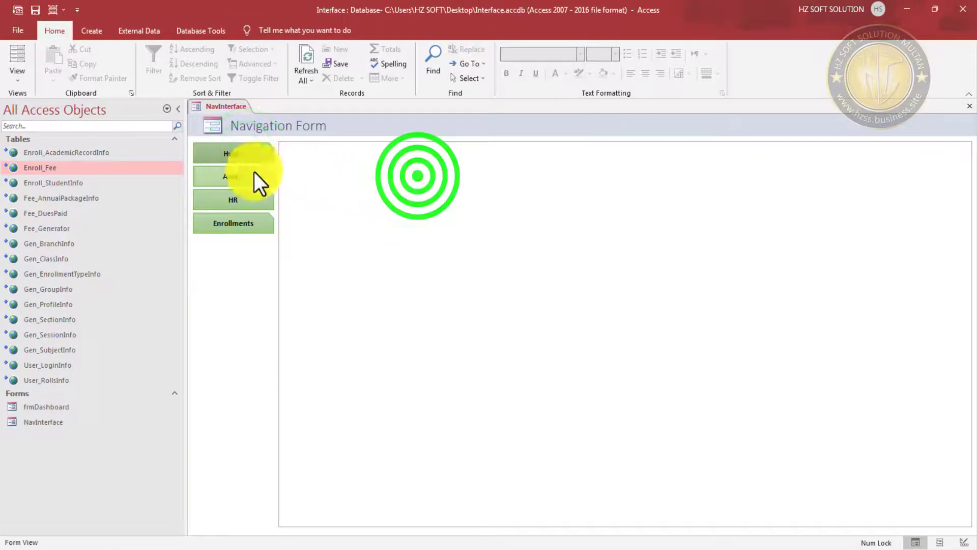
pyautogui.click(249, 200)
pyautogui.click(246, 172)
pyautogui.click(255, 153)
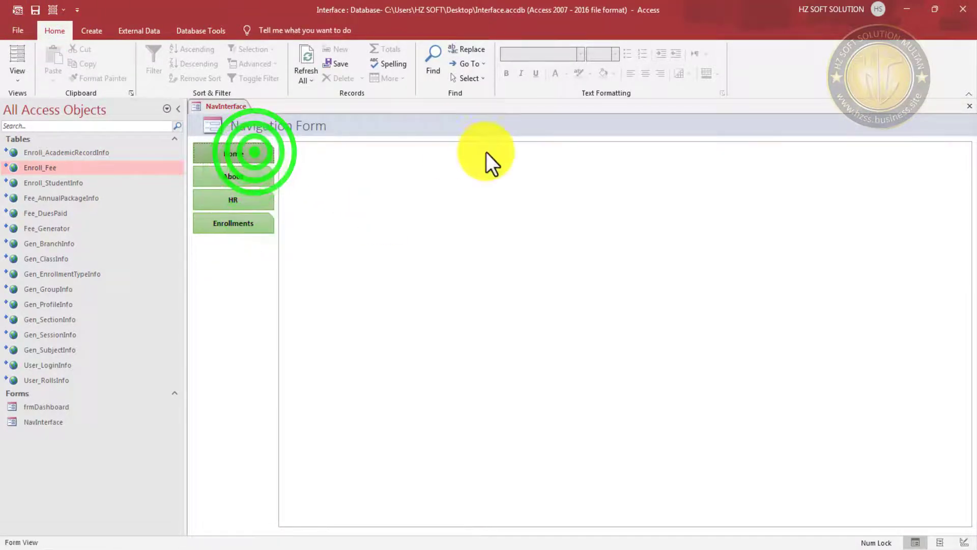
# - In Design View, give the dashboard subform's Detail a light grey (#ECECEC) background and save
pyautogui.rightClick(521, 122)
pyautogui.click(573, 164)
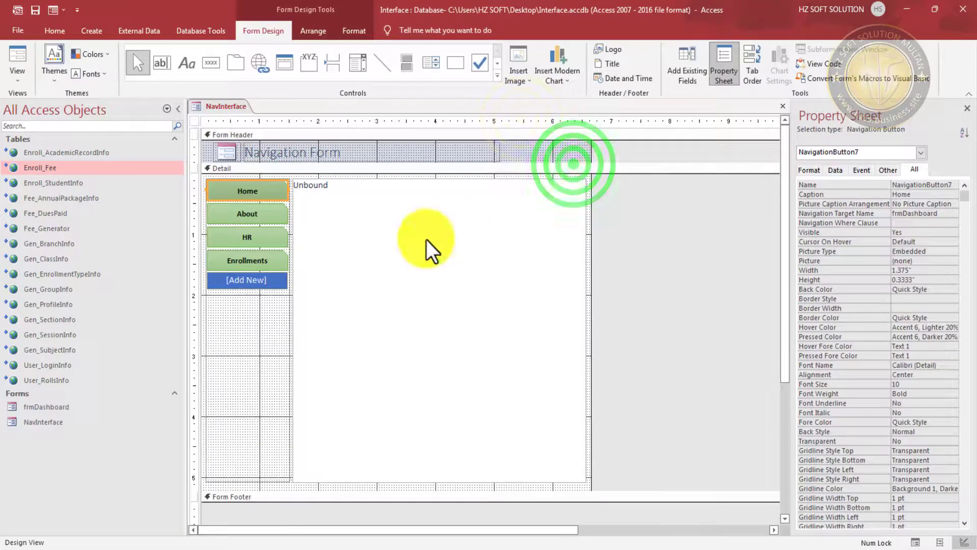
pyautogui.click(238, 196)
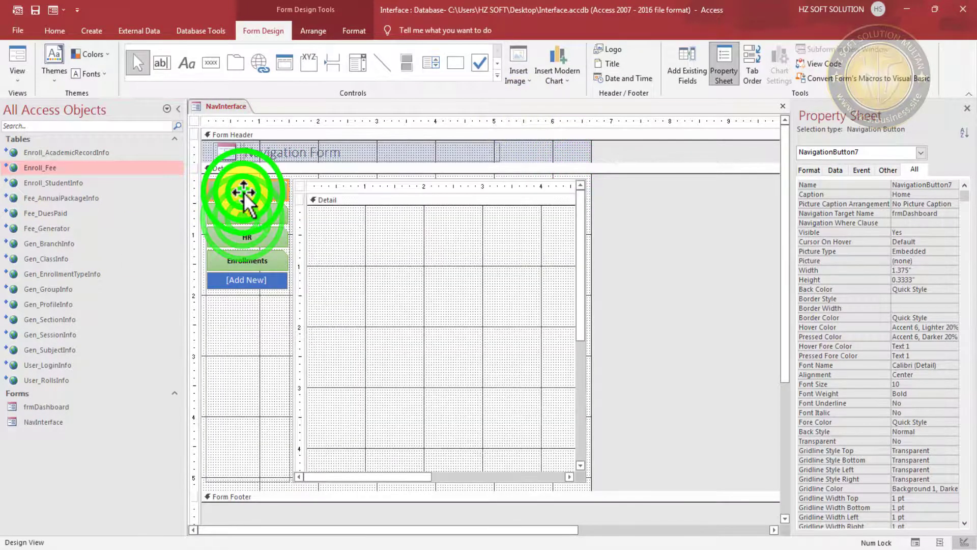
pyautogui.click(411, 254)
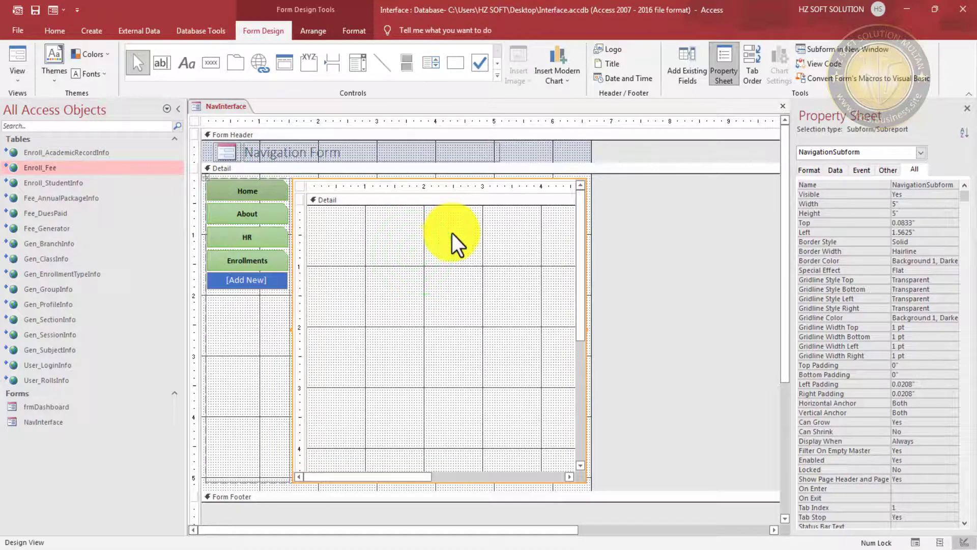
pyautogui.rightClick(435, 246)
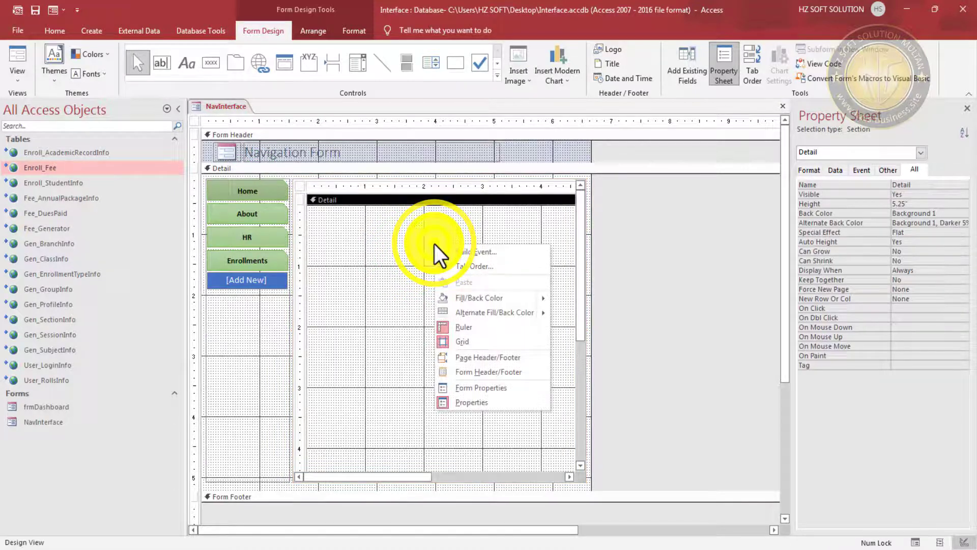
pyautogui.click(542, 299)
pyautogui.click(559, 339)
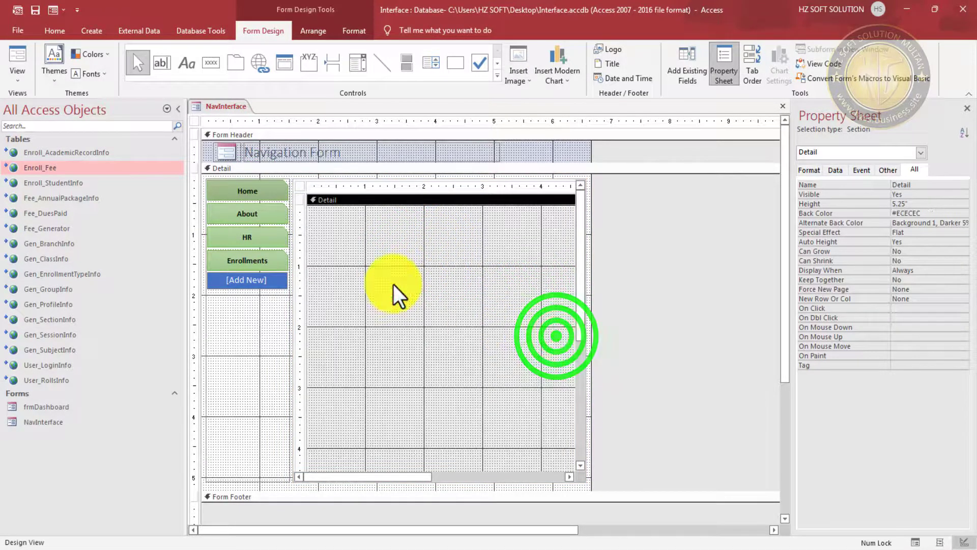
pyautogui.click(36, 10)
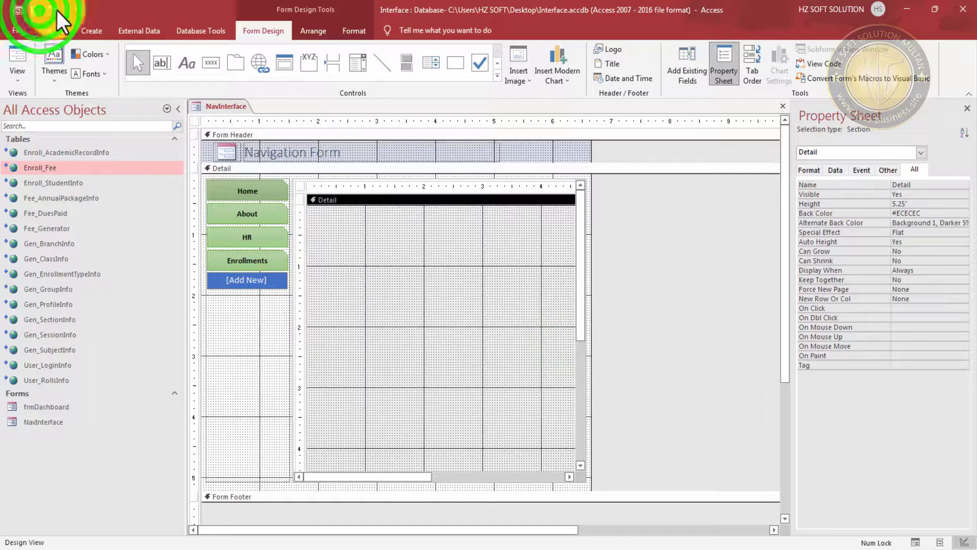
# - Preview the form, then give the Form Header a green fill in Design View
pyautogui.click(55, 11)
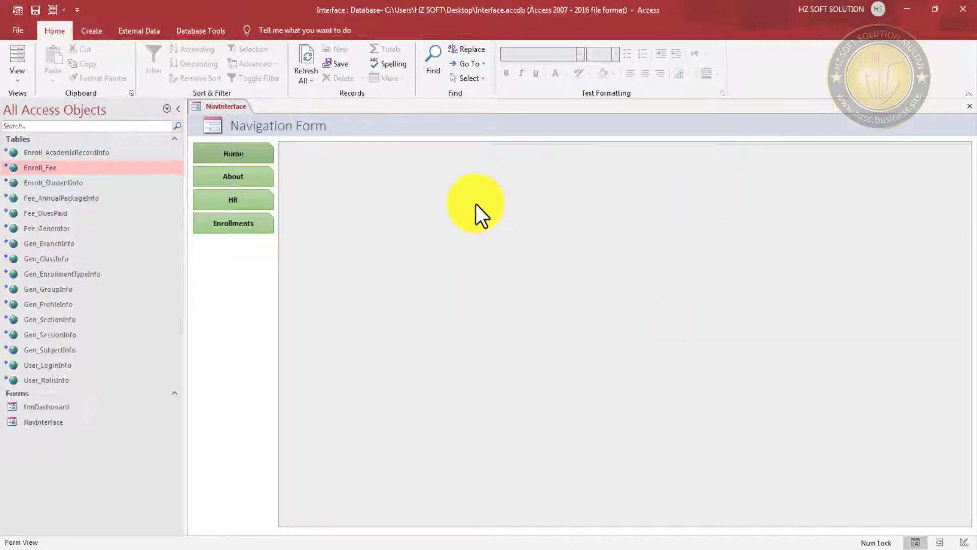
pyautogui.rightClick(601, 128)
pyautogui.click(637, 161)
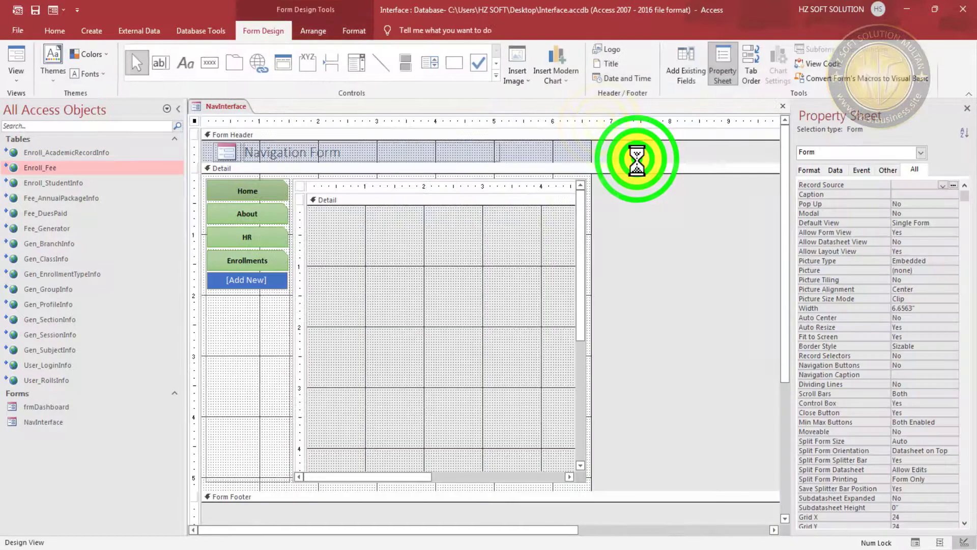
pyautogui.click(571, 149)
pyautogui.rightClick(560, 145)
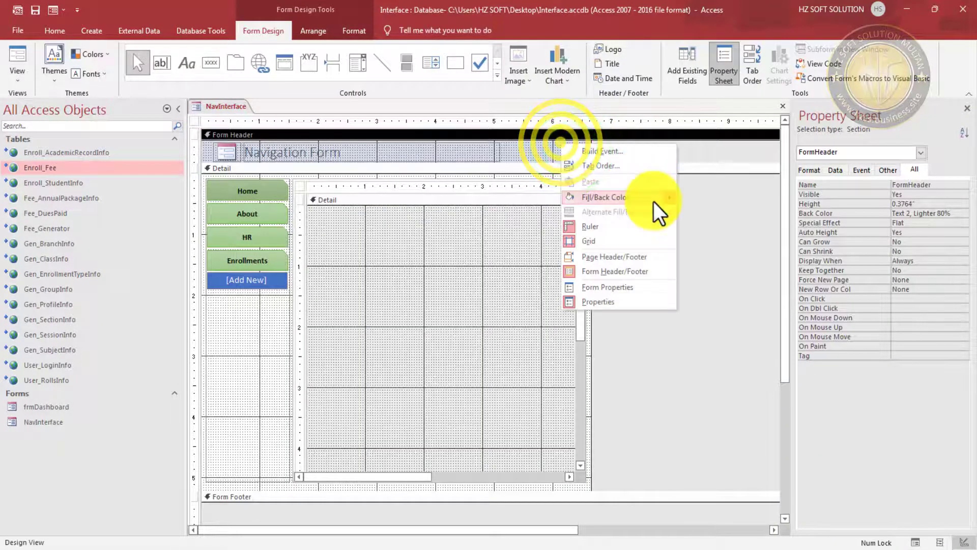
pyautogui.moveTo(654, 203)
pyautogui.click(755, 269)
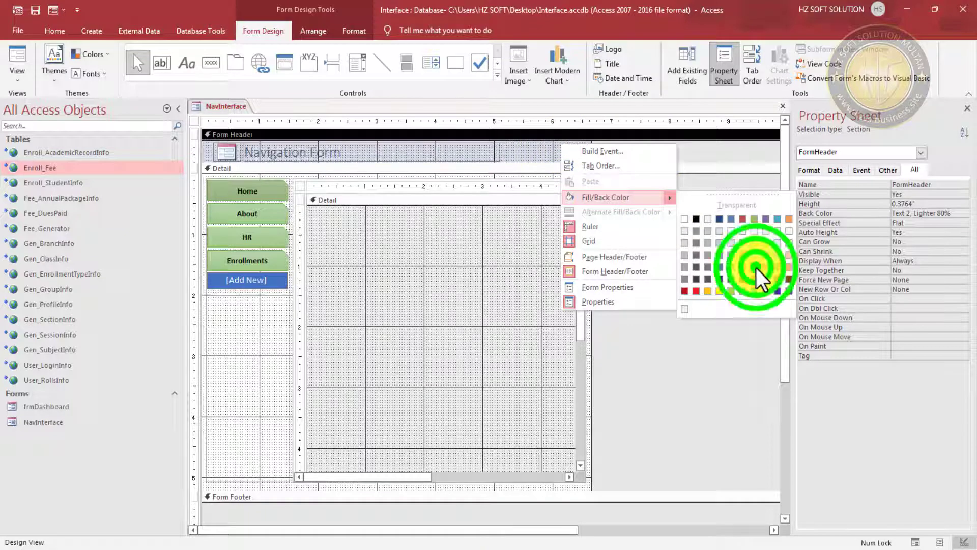
# - Select the Navigation Form title label and look through its Format and Arrange options
pyautogui.click(294, 146)
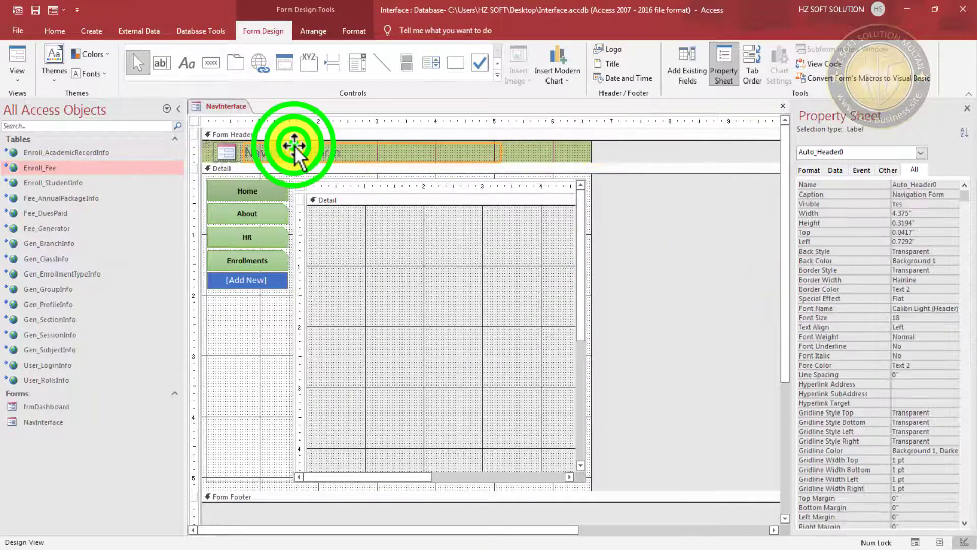
pyautogui.click(352, 30)
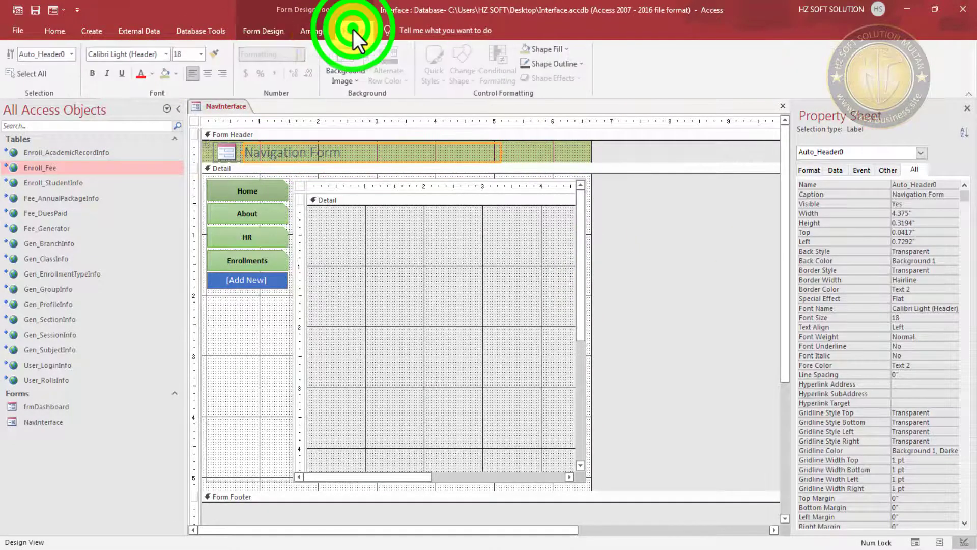
pyautogui.click(319, 29)
# - Make the Navigation Form title bold, italic and black, and save the form
pyautogui.click(361, 29)
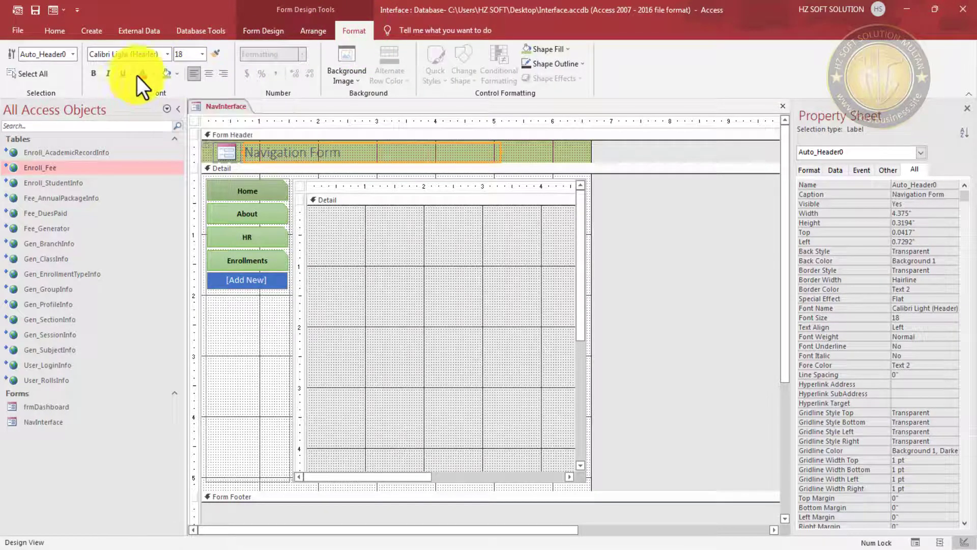
pyautogui.click(94, 74)
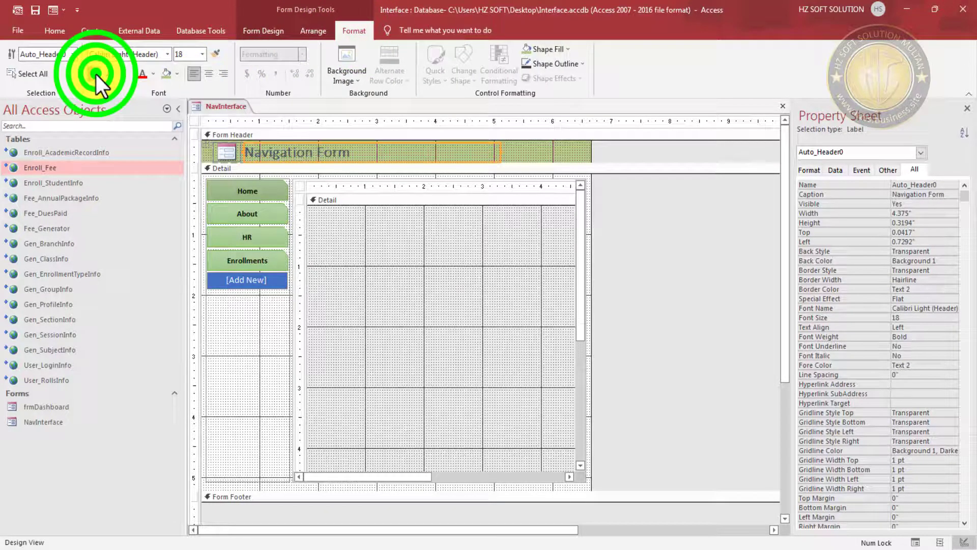
pyautogui.click(152, 74)
pyautogui.click(143, 93)
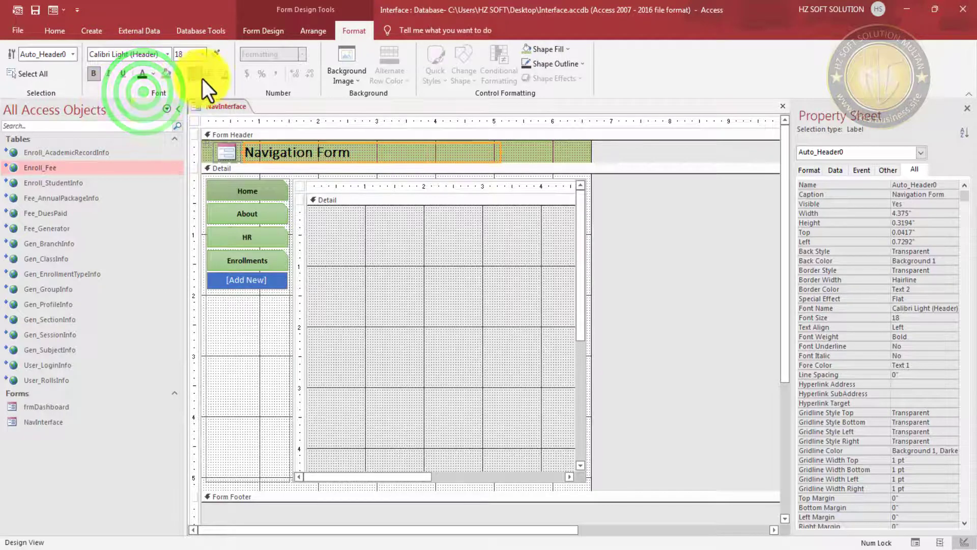
pyautogui.click(109, 74)
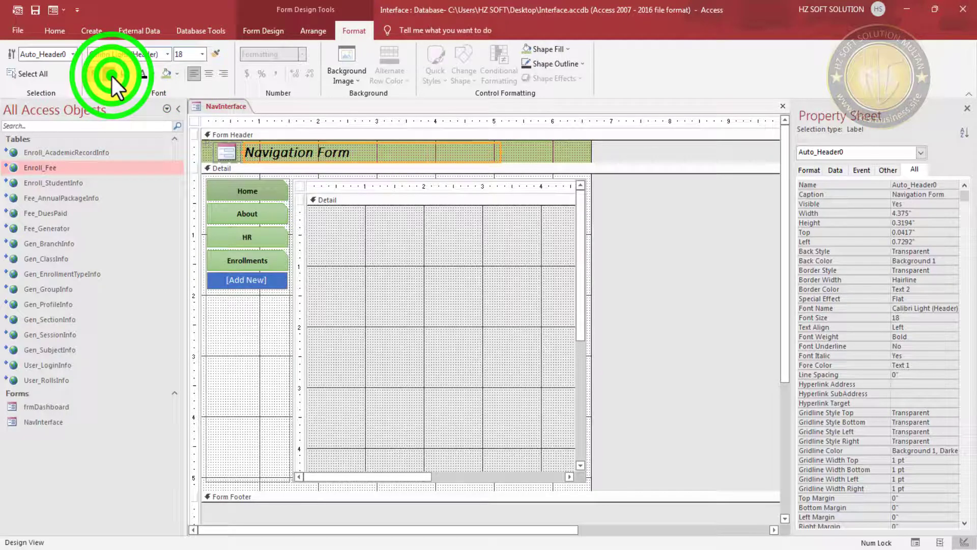
pyautogui.click(35, 9)
# - Widen the form and give its Detail section a pale green background
pyautogui.click(633, 226)
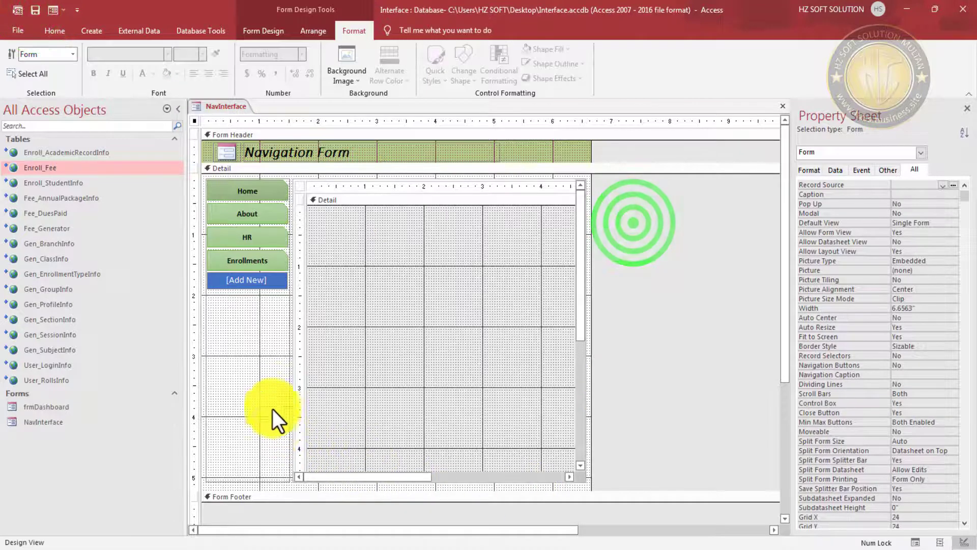
pyautogui.moveTo(589, 316); pyautogui.dragTo(663, 315)
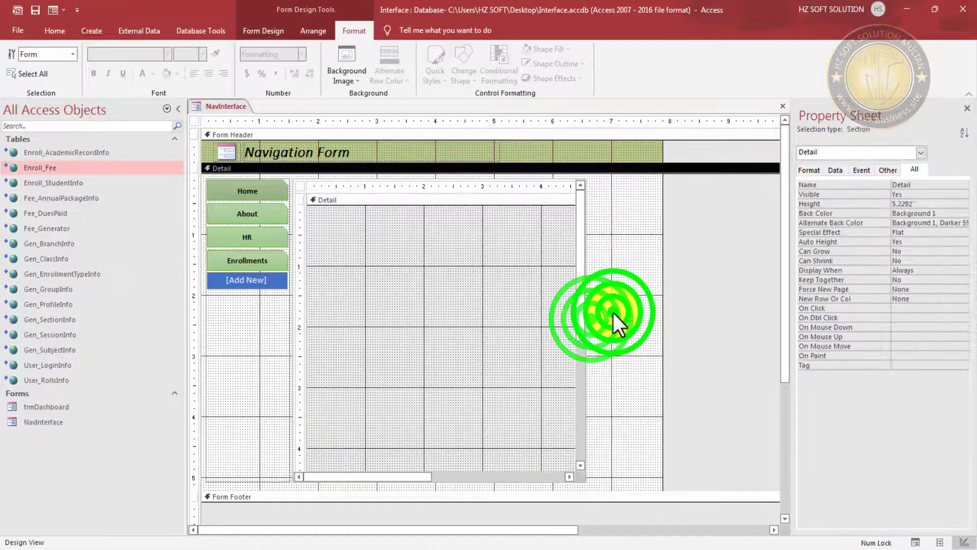
pyautogui.rightClick(642, 269)
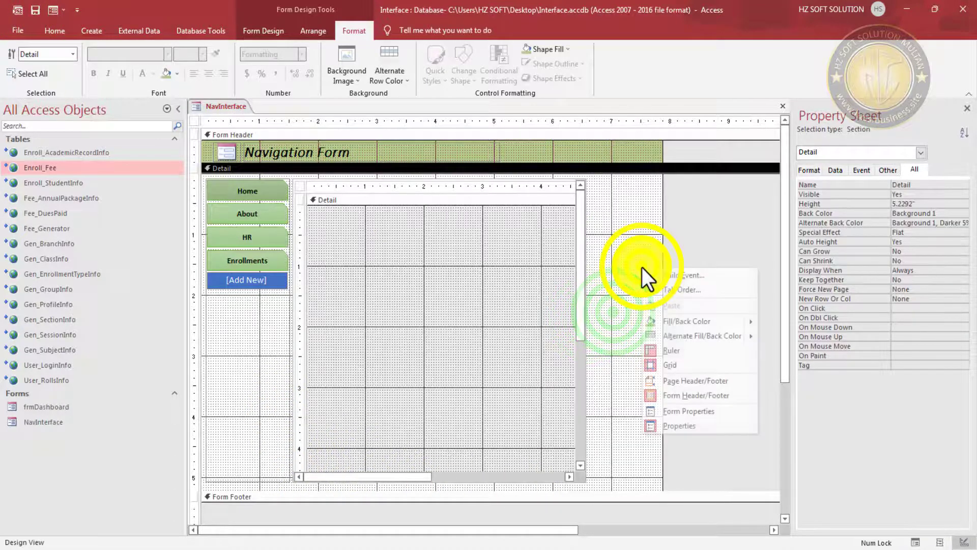
pyautogui.click(753, 322)
pyautogui.click(838, 369)
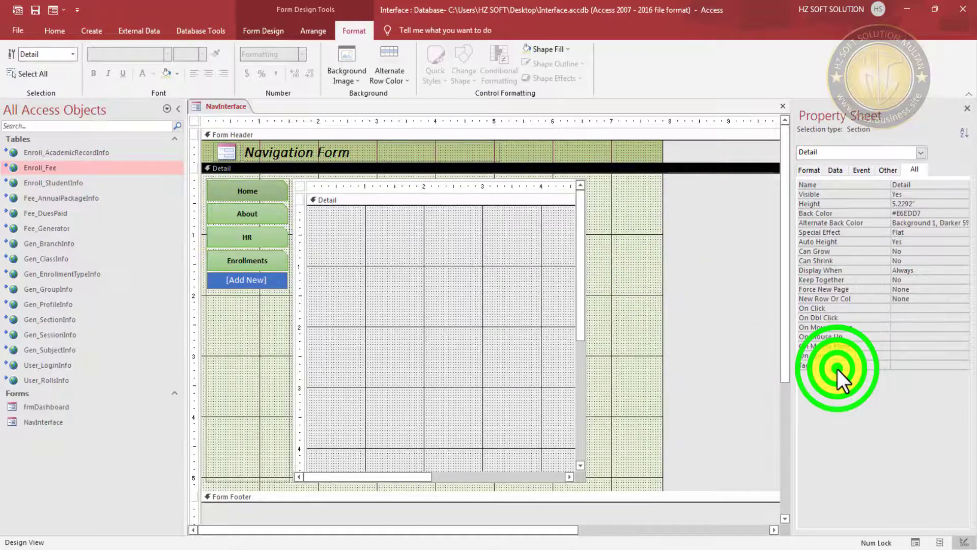
pyautogui.click(677, 310)
# - Make the dashboard's Detail background pale green and narrow the form to 6.625 inches
pyautogui.click(426, 317)
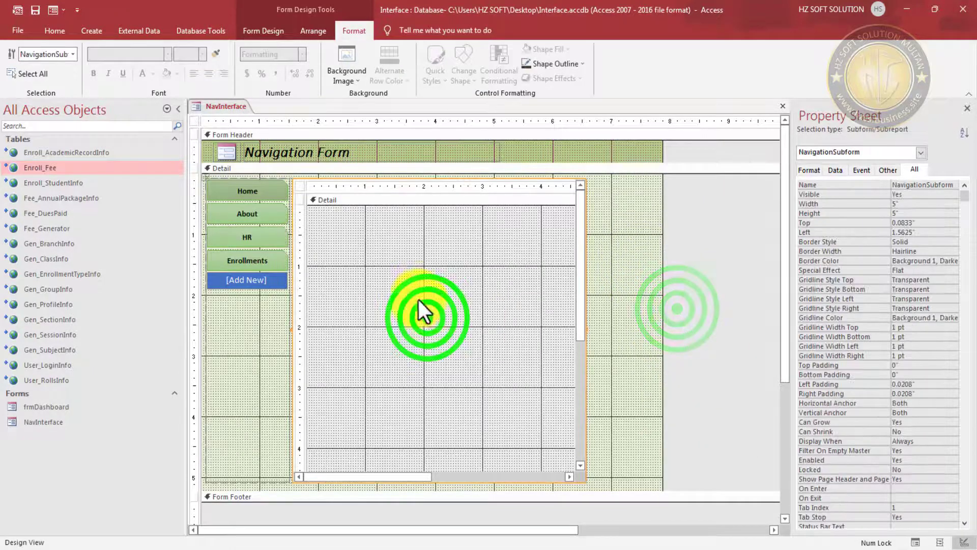
pyautogui.click(426, 277)
pyautogui.rightClick(413, 266)
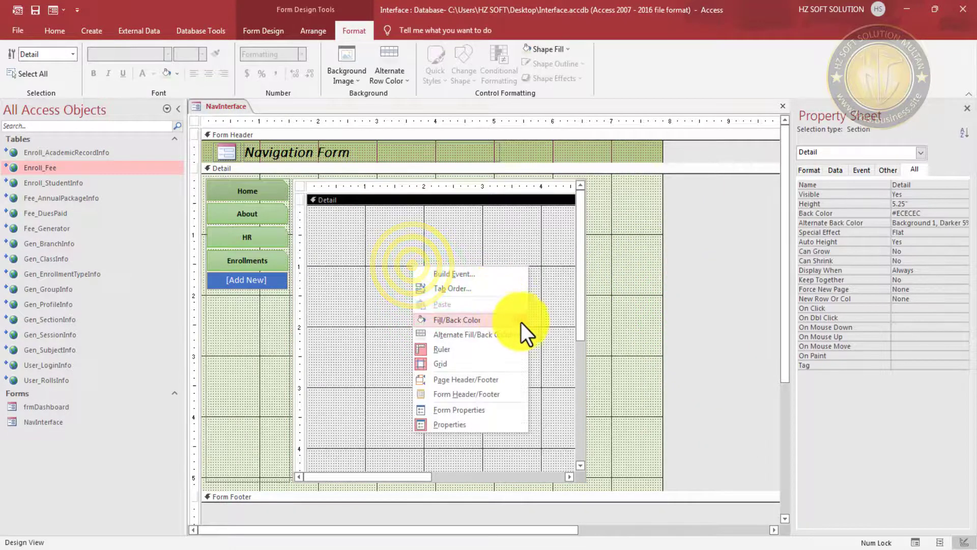
pyautogui.click(475, 320)
pyautogui.click(677, 238)
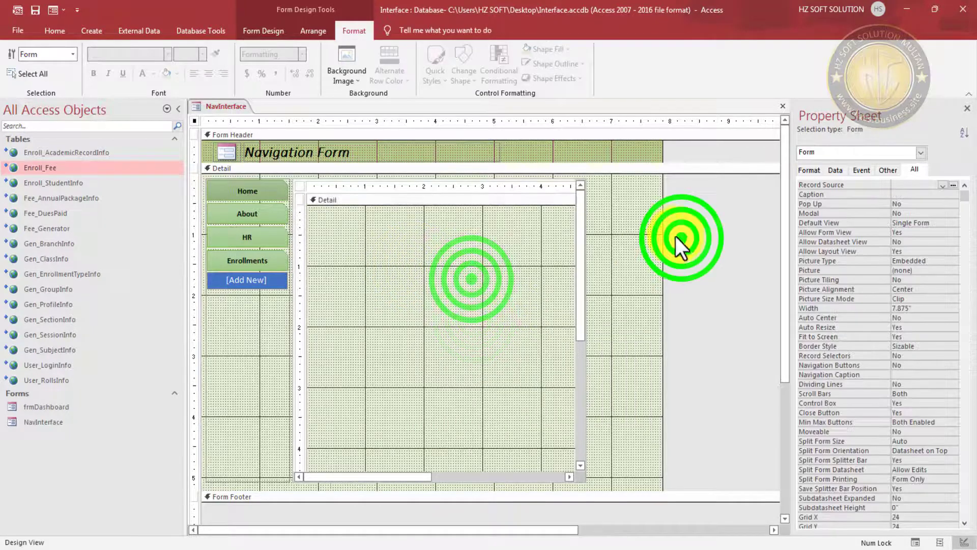
pyautogui.click(661, 232)
pyautogui.moveTo(597, 262); pyautogui.dragTo(589, 275)
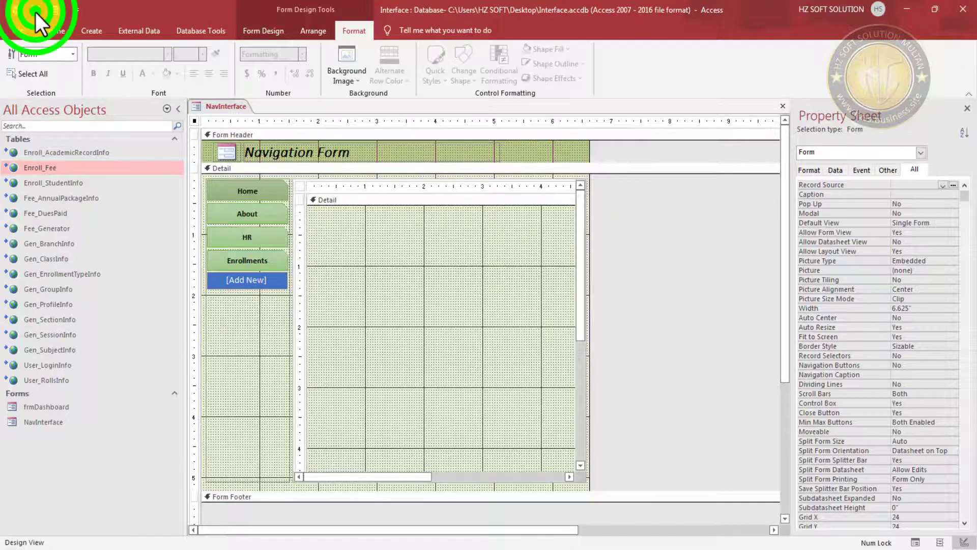
# - After a Form View preview, set the navigation subform's outline to Transparent and save
pyautogui.click(50, 10)
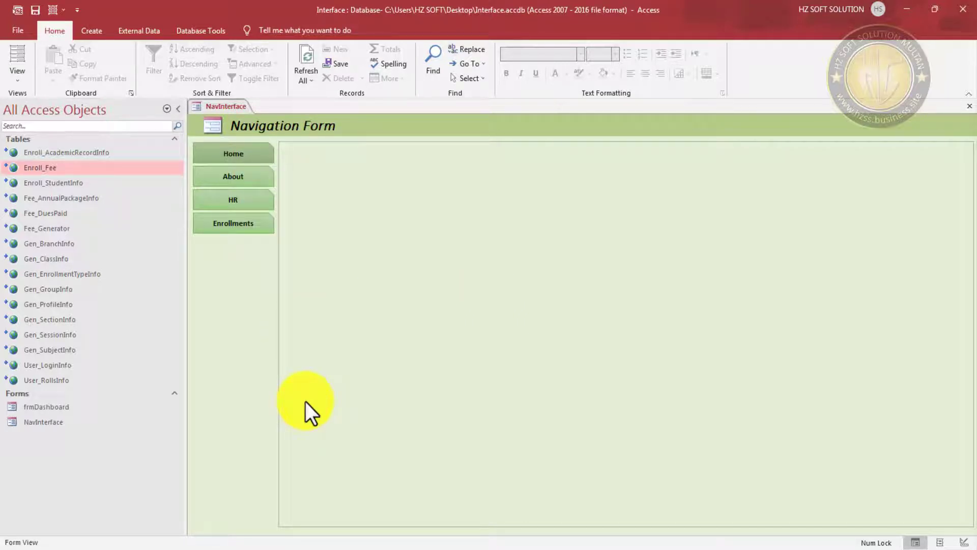
pyautogui.rightClick(456, 121)
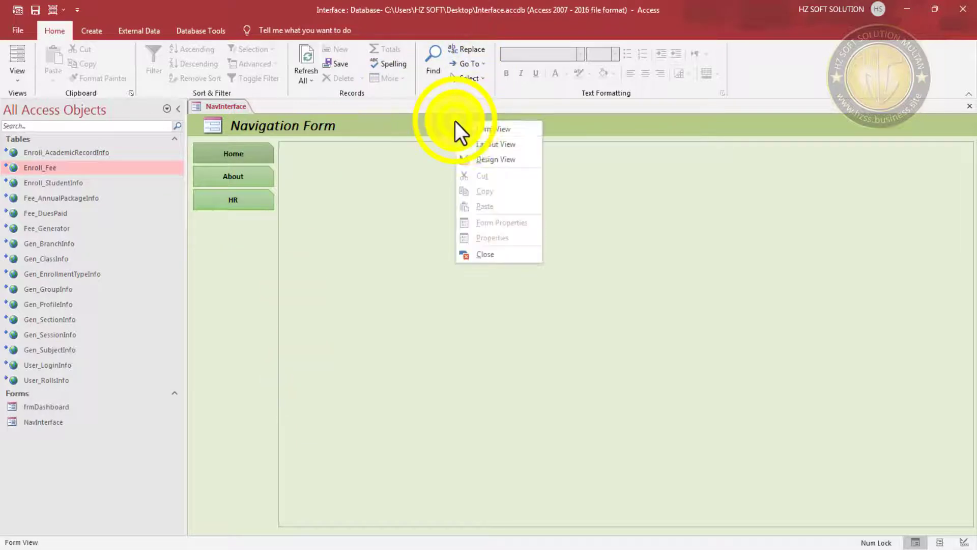
pyautogui.click(490, 160)
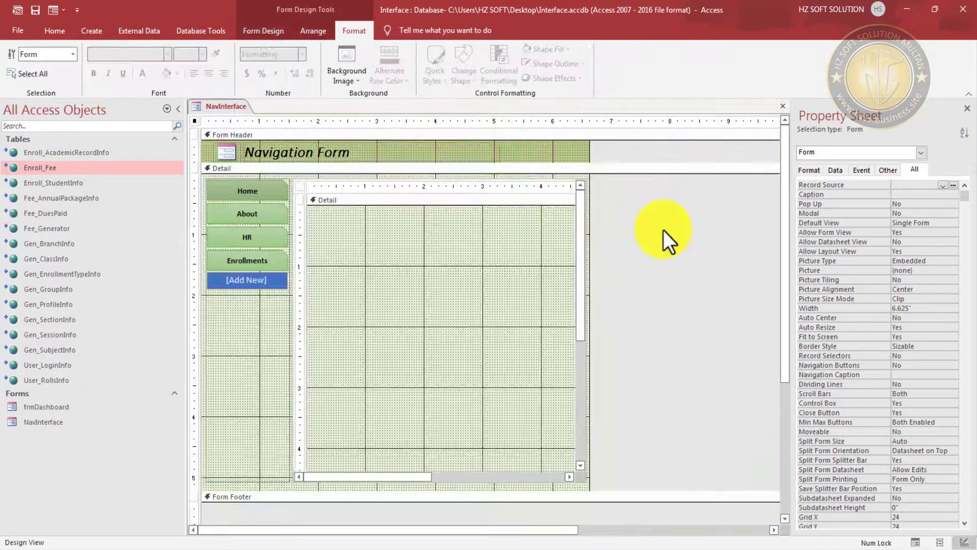
pyautogui.moveTo(664, 225); pyautogui.dragTo(552, 278)
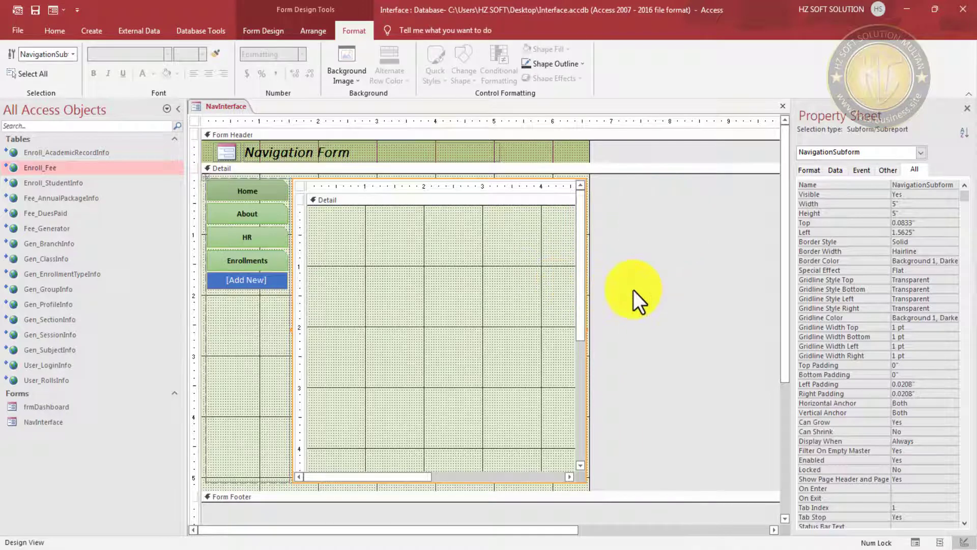
pyautogui.click(587, 62)
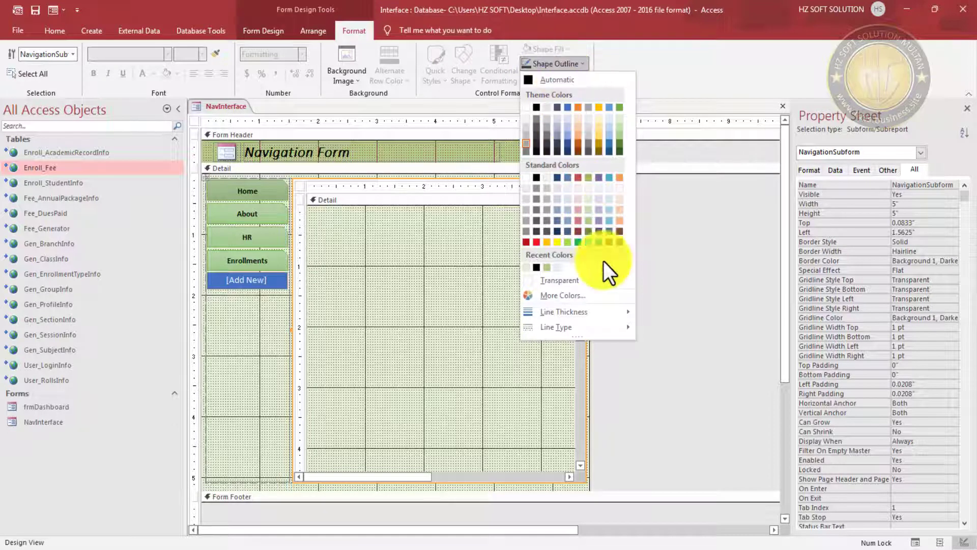
pyautogui.click(564, 280)
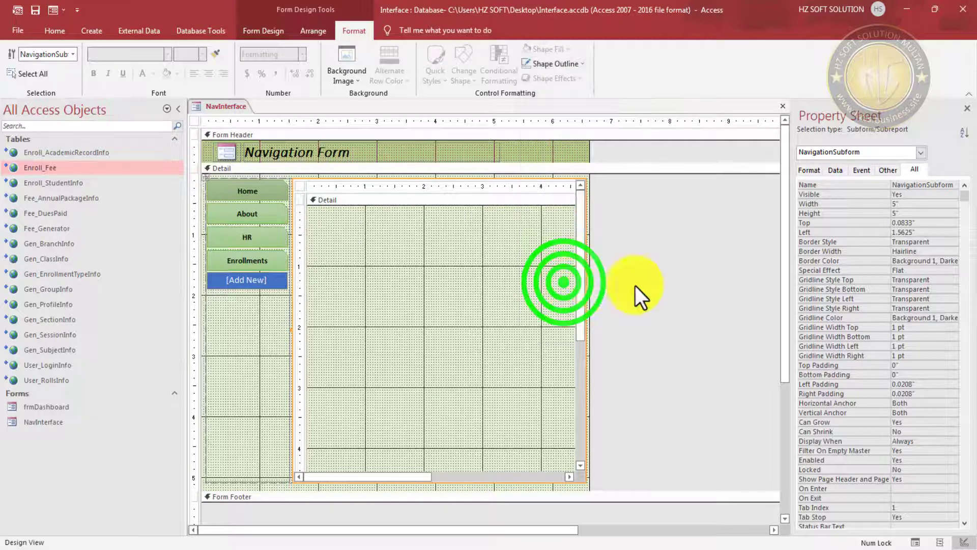
pyautogui.click(654, 282)
pyautogui.click(36, 9)
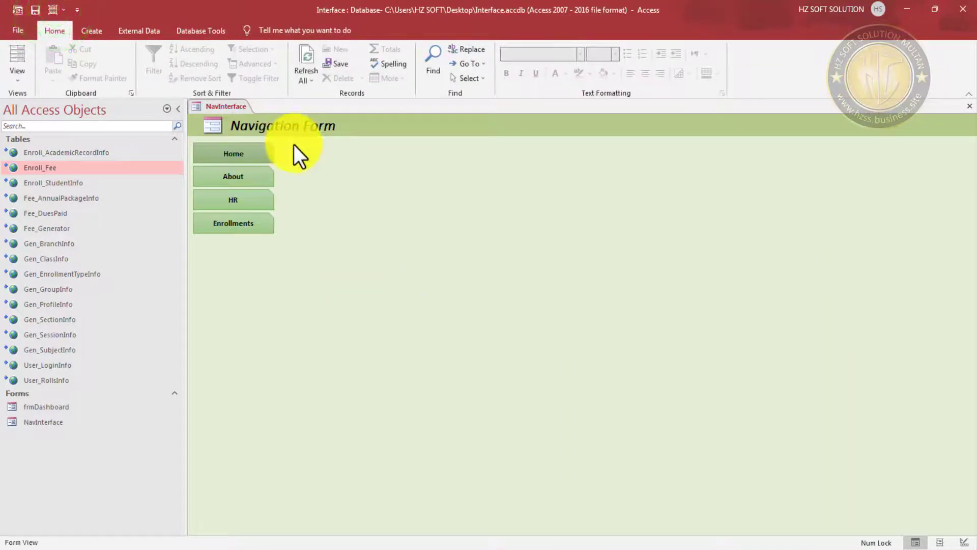
# - Collapse the Navigation Pane, refresh all, and return to Design View
pyautogui.click(176, 108)
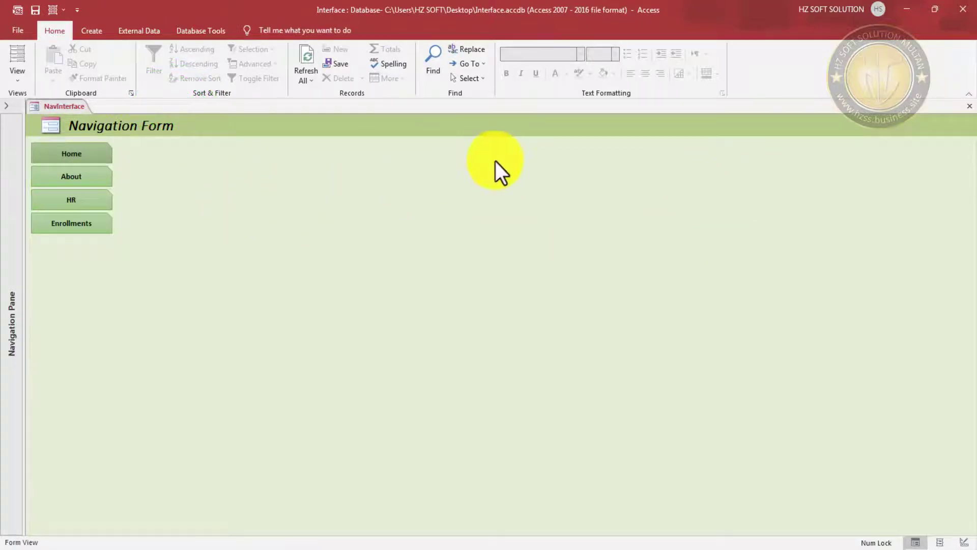
pyautogui.click(311, 52)
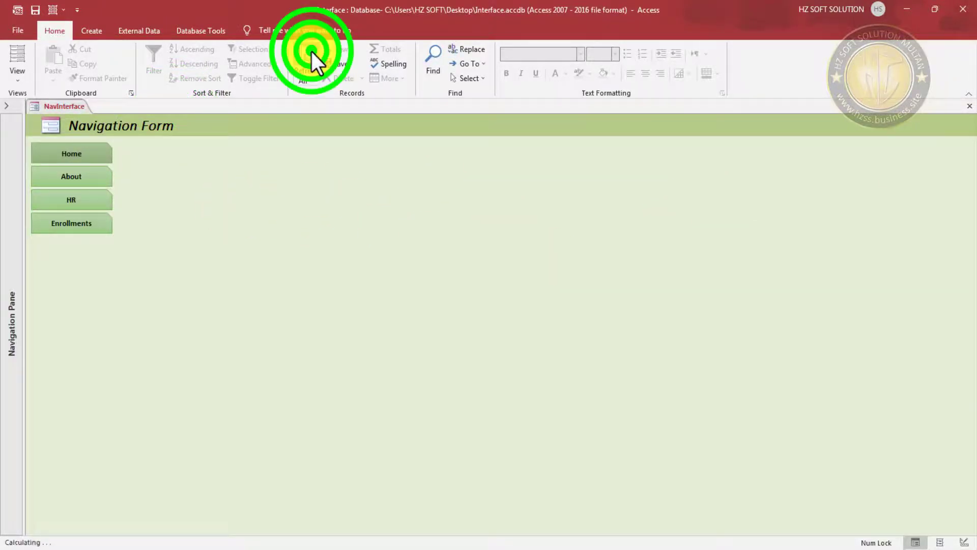
pyautogui.rightClick(549, 128)
pyautogui.click(600, 164)
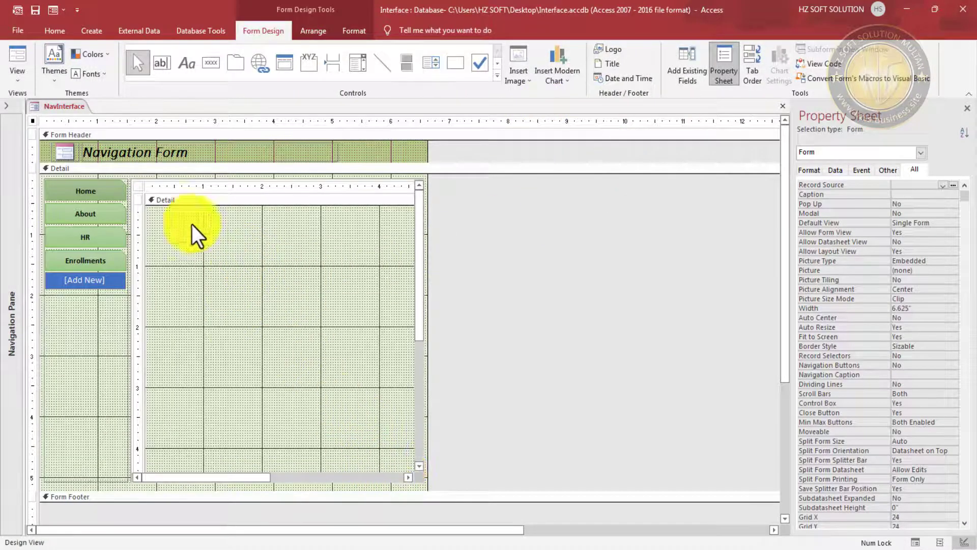
# - Add an unbound text box to the subform, move it below its label, and size both to the same width
pyautogui.click(162, 62)
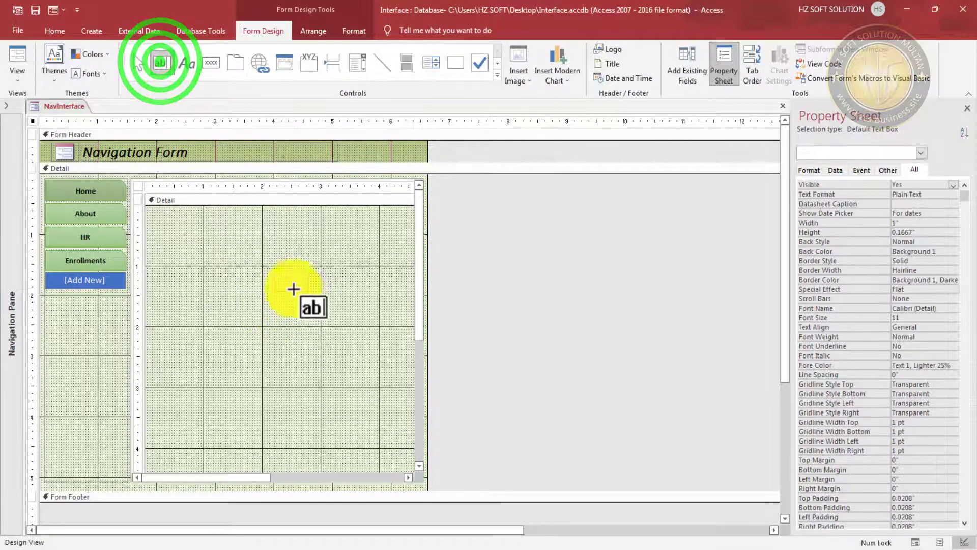
pyautogui.click(205, 223)
pyautogui.click(244, 288)
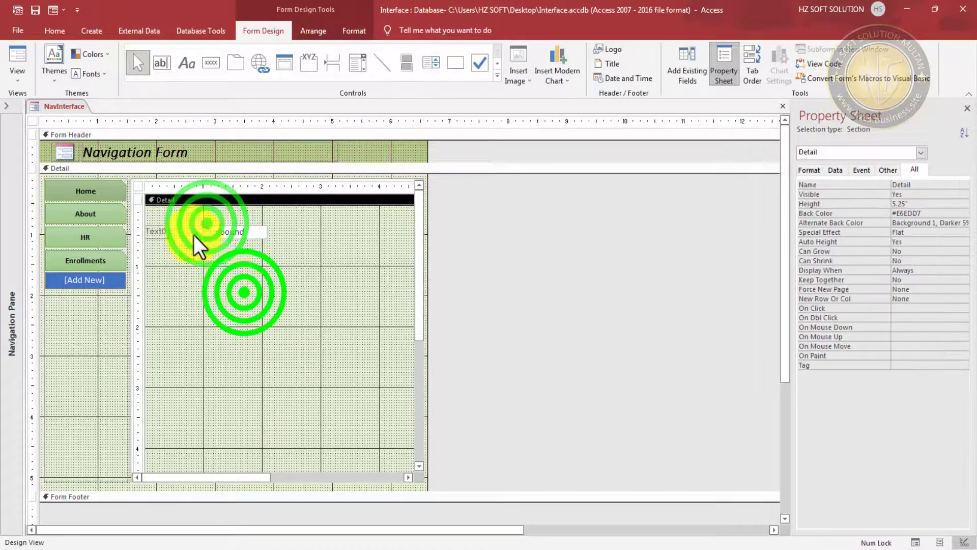
pyautogui.click(227, 237)
pyautogui.click(156, 229)
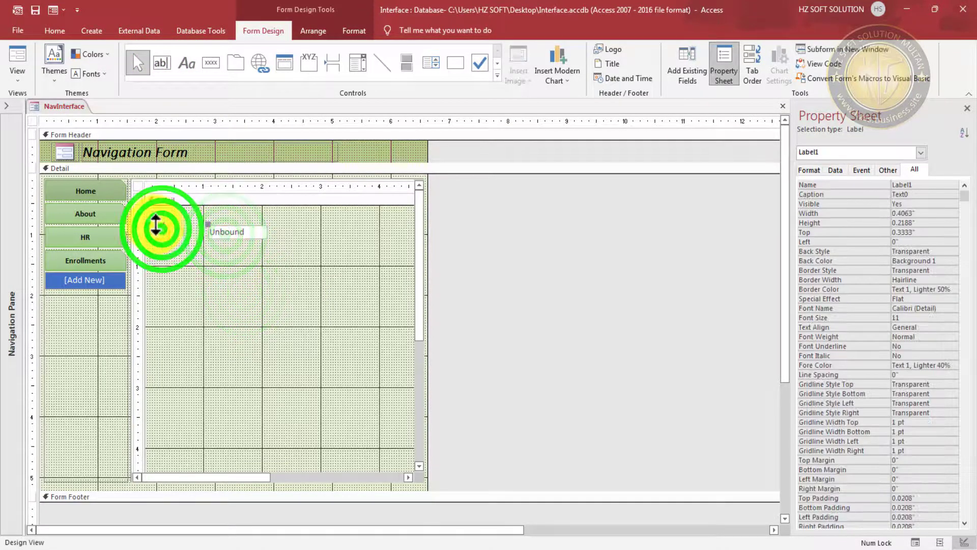
pyautogui.click(260, 293)
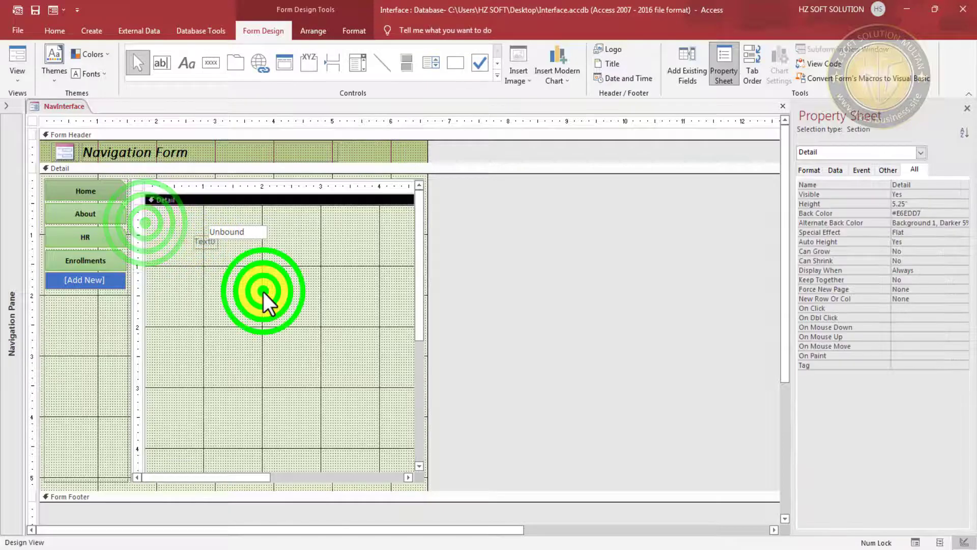
pyautogui.moveTo(211, 225); pyautogui.dragTo(218, 245)
pyautogui.click(278, 266)
pyautogui.rightClick(201, 241)
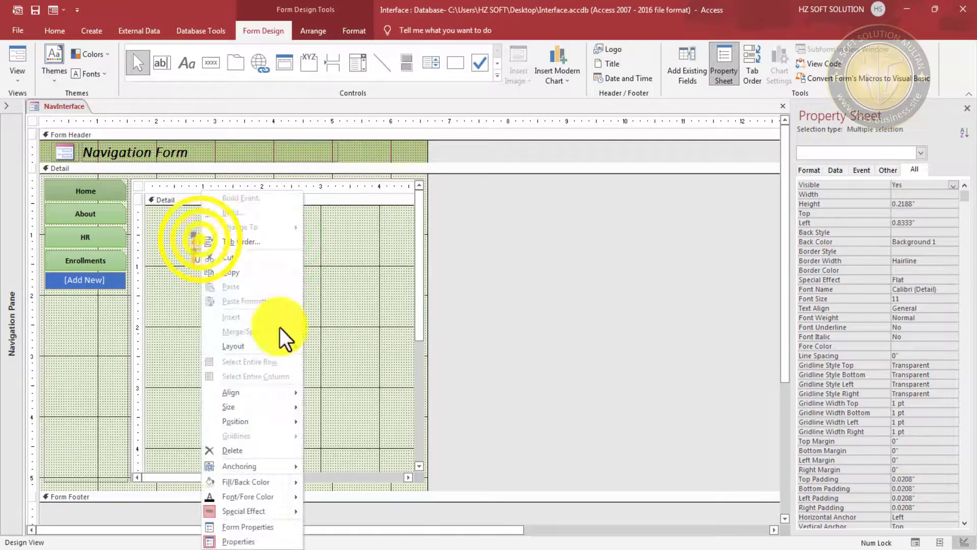
pyautogui.click(255, 402)
pyautogui.click(329, 466)
pyautogui.click(283, 226)
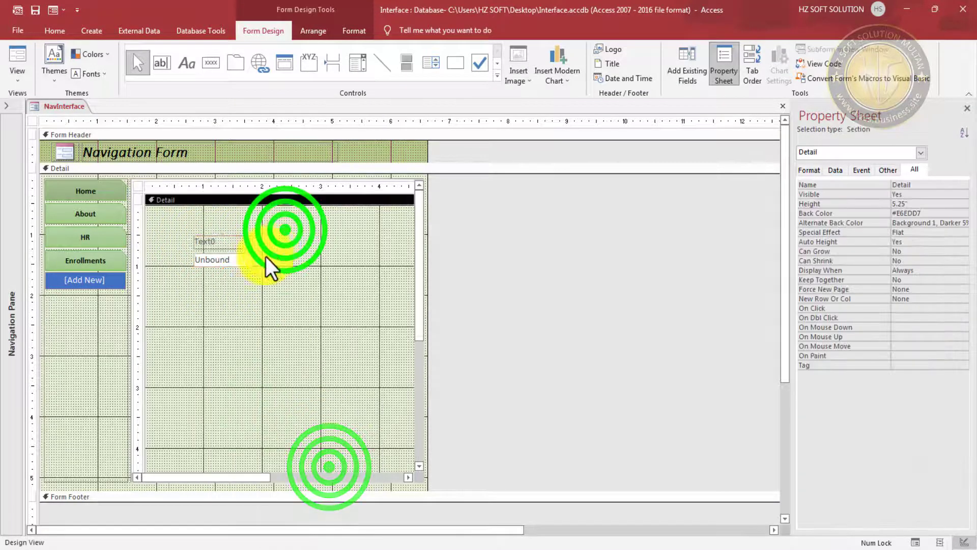
# - Change the label's caption to 'Today Enrollments'
pyautogui.click(210, 240)
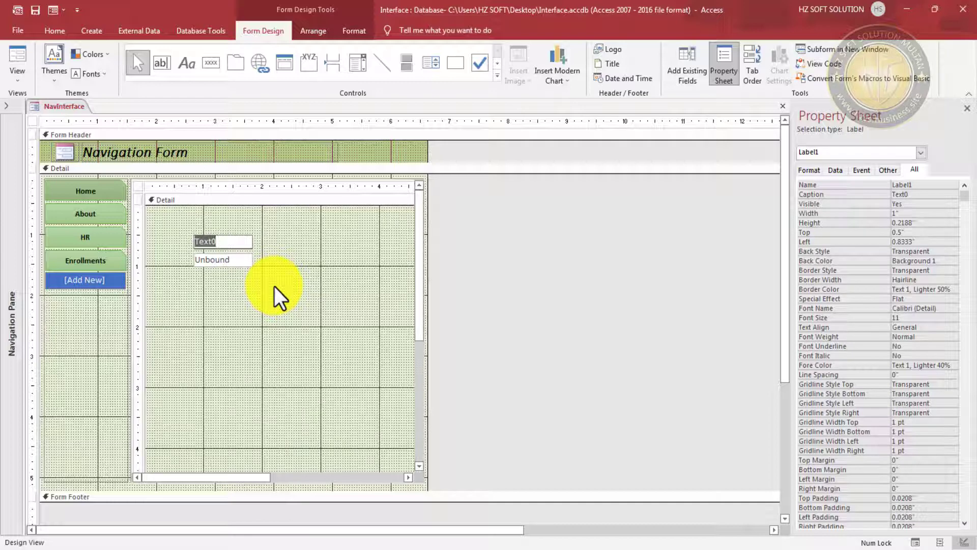
pyautogui.write('No of')
pyautogui.press('BackSpace')
pyautogui.press('BackSpace')
pyautogui.press('BackSpace')
pyautogui.press('BackSpace')
pyautogui.press('BackSpace')
pyautogui.press('BackSpace')
pyautogui.write('Today Enrollments')
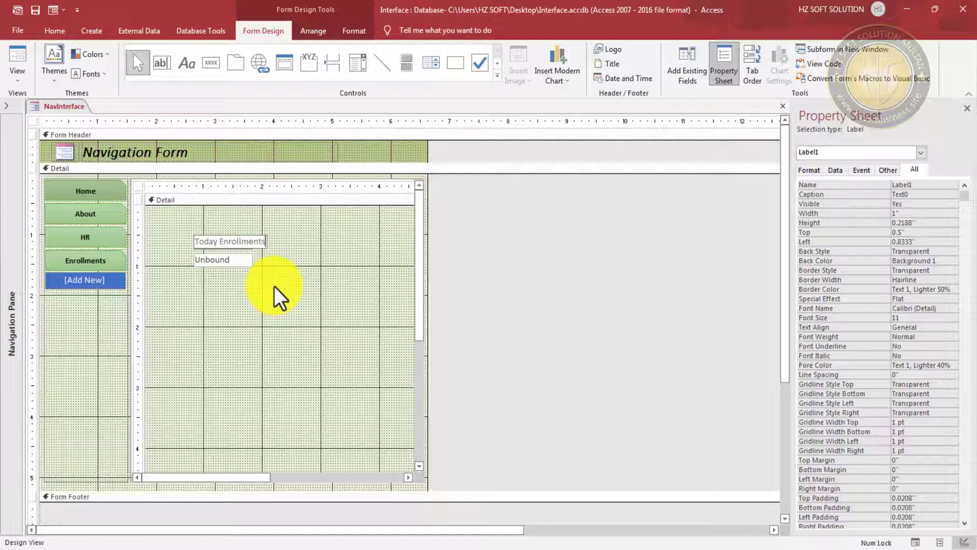
# - Give the Today Enrollments label a darker font colour
pyautogui.click(276, 289)
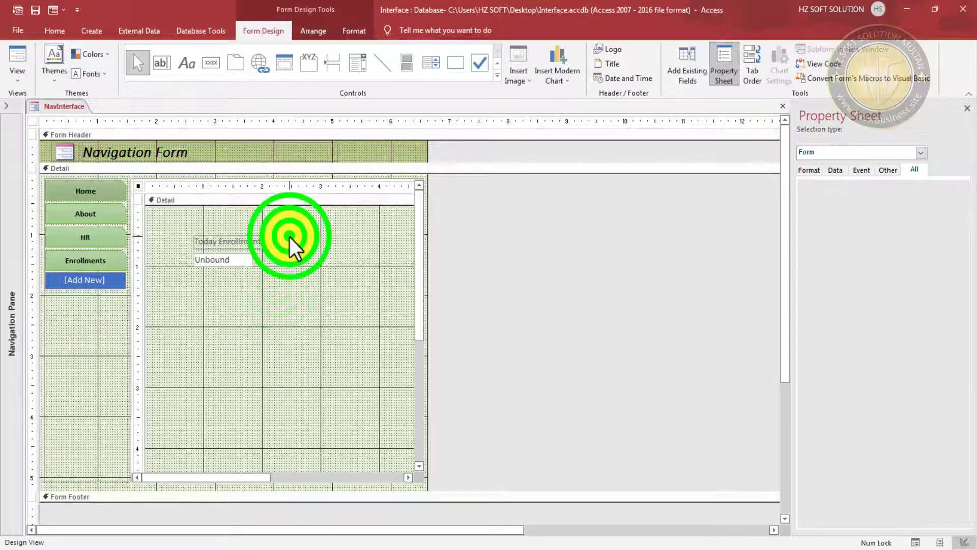
pyautogui.click(255, 242)
pyautogui.click(354, 31)
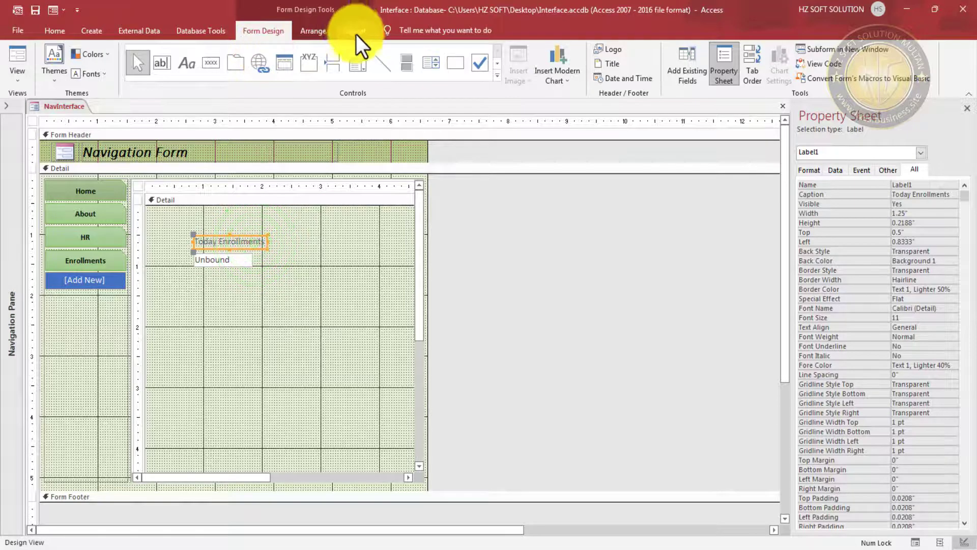
pyautogui.click(143, 75)
pyautogui.click(235, 219)
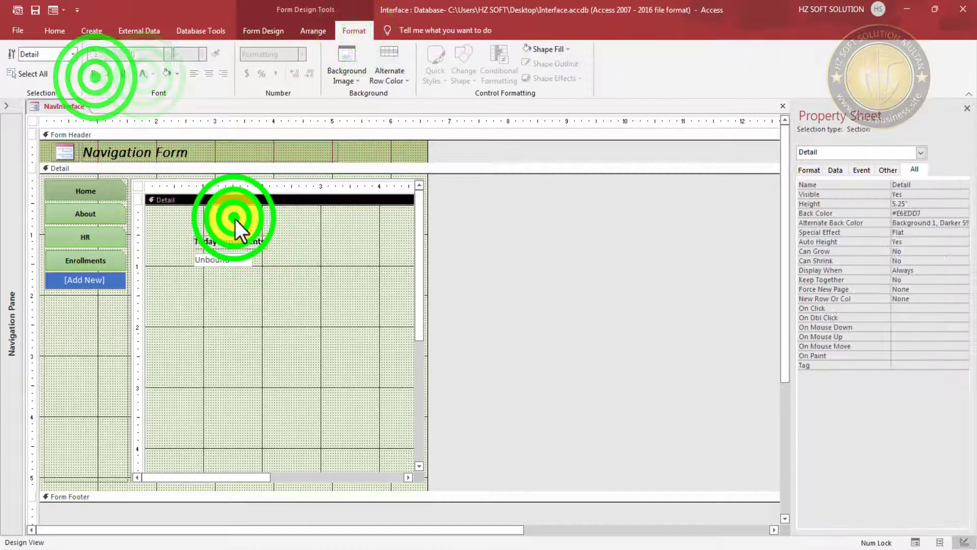
pyautogui.click(313, 257)
# - Size the label and text box To Widest, making them 1.25" wide
pyautogui.moveTo(275, 229); pyautogui.dragTo(237, 273)
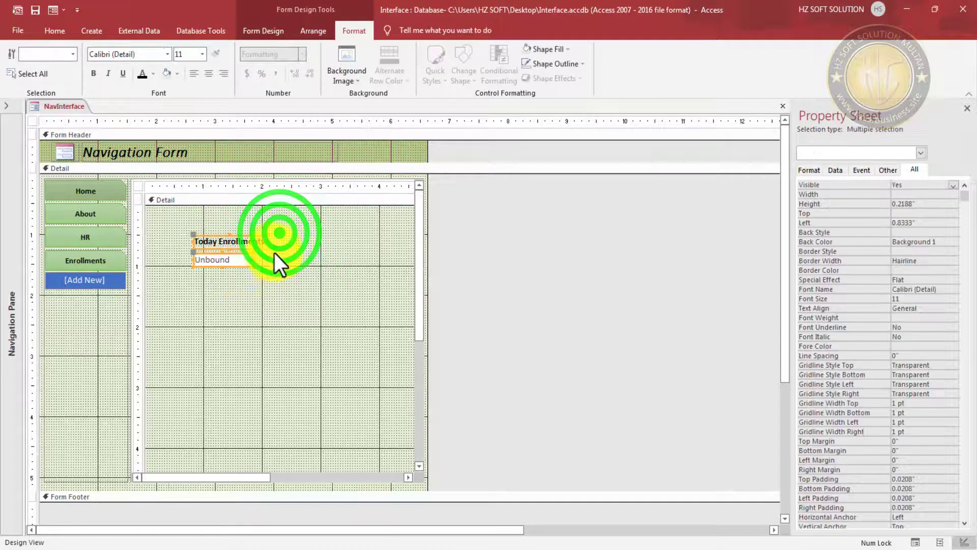
pyautogui.rightClick(245, 242)
pyautogui.click(310, 407)
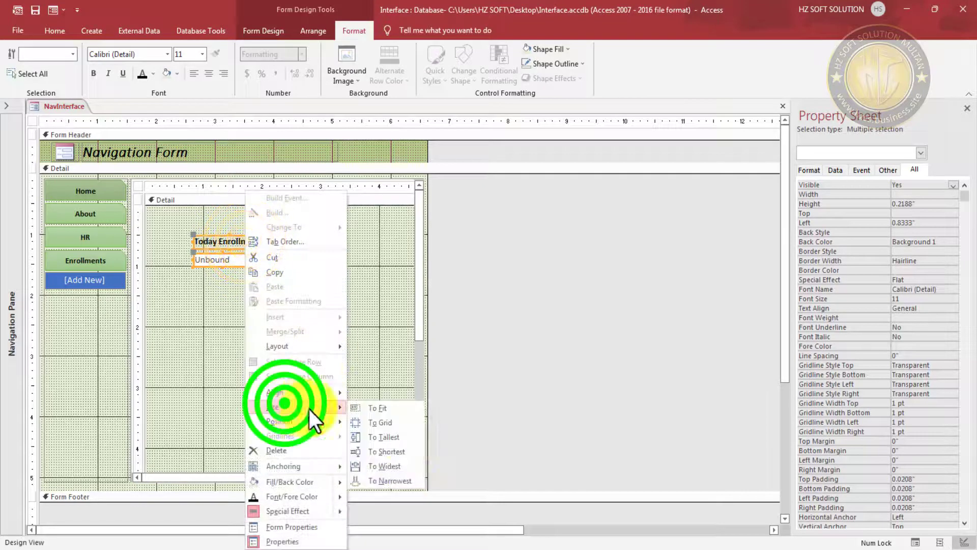
pyautogui.click(367, 464)
pyautogui.click(283, 319)
# - Make the unbound text box 0.5" tall
pyautogui.click(235, 259)
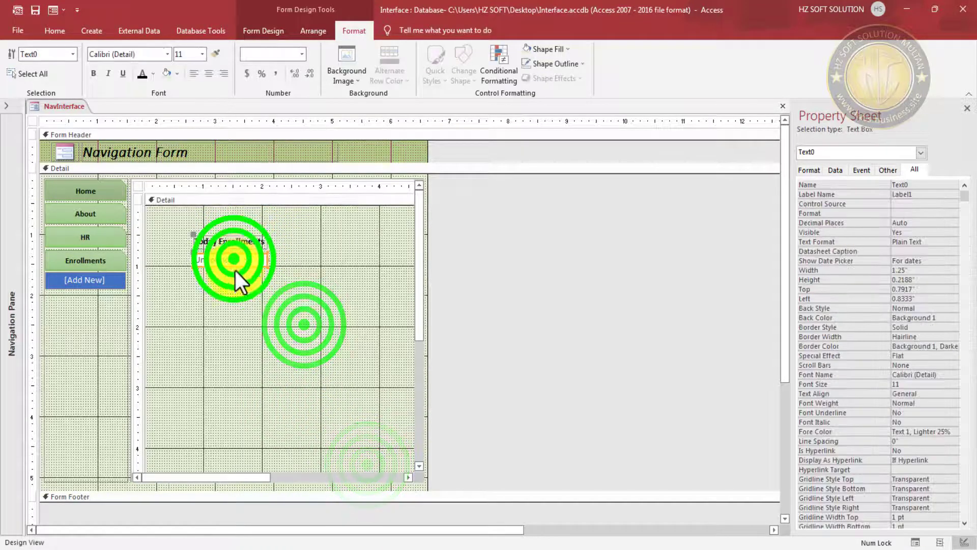
pyautogui.moveTo(230, 267); pyautogui.dragTo(227, 283)
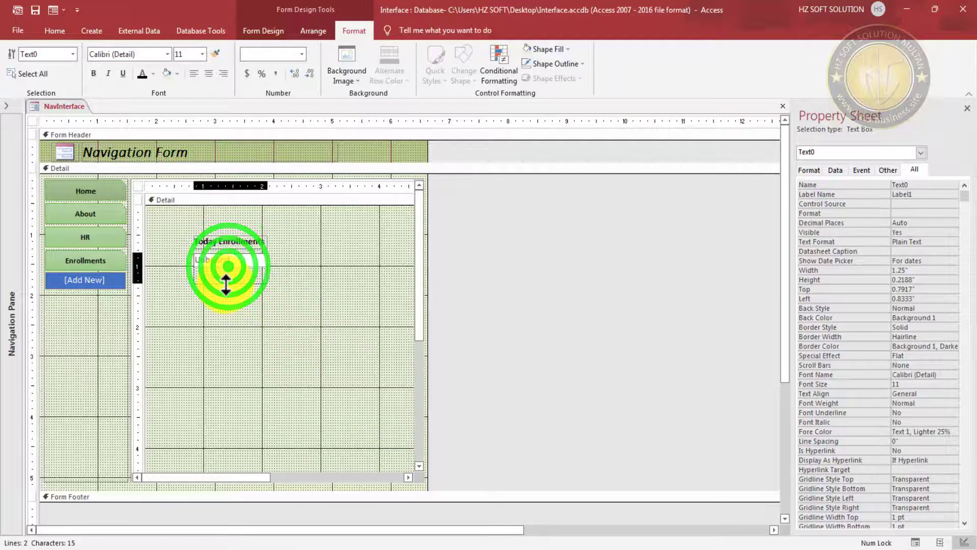
pyautogui.click(305, 281)
pyautogui.click(238, 273)
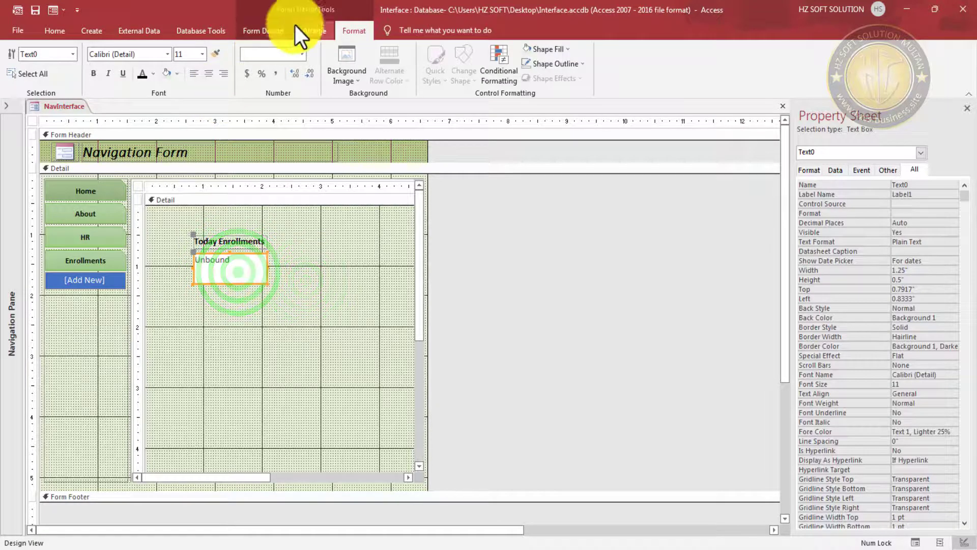
# - Set the text box font to bold, 20-point, with a darker colour, then select both controls
pyautogui.click(191, 54)
pyautogui.write('20')
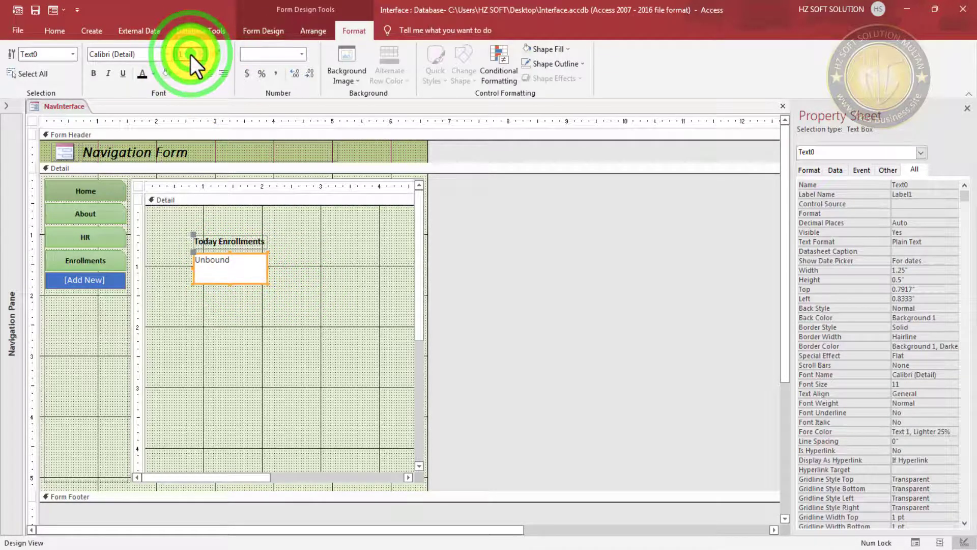
pyautogui.press('Return')
pyautogui.click(140, 75)
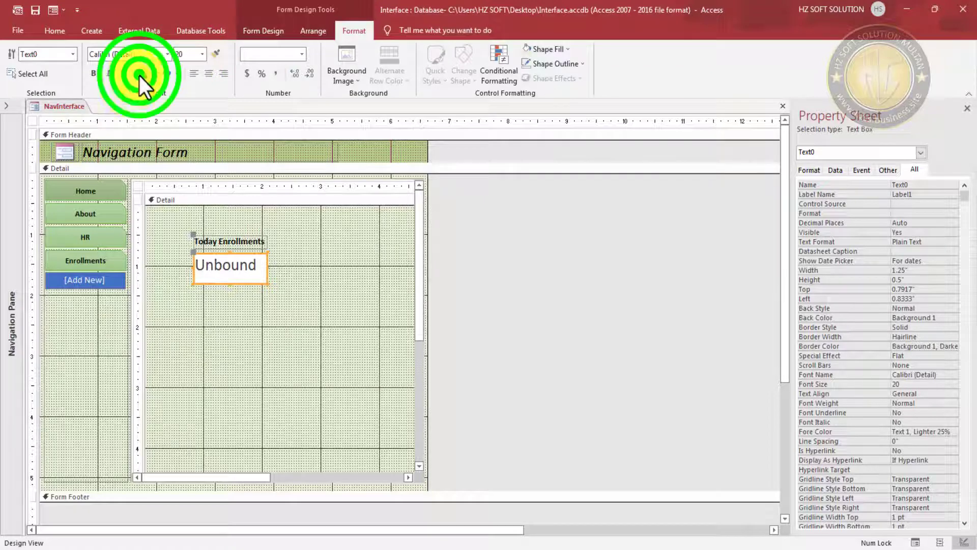
pyautogui.click(92, 76)
pyautogui.click(307, 286)
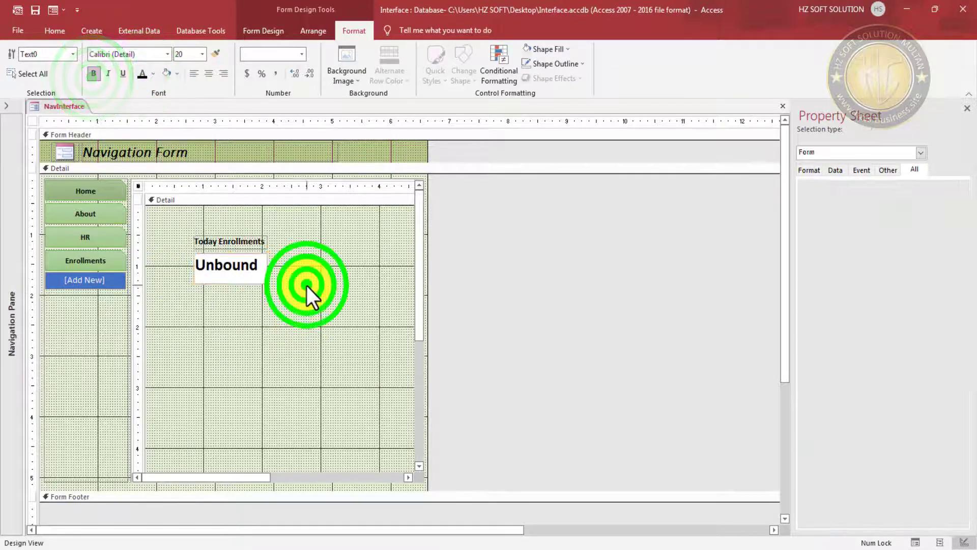
pyautogui.click(263, 258)
pyautogui.click(277, 254)
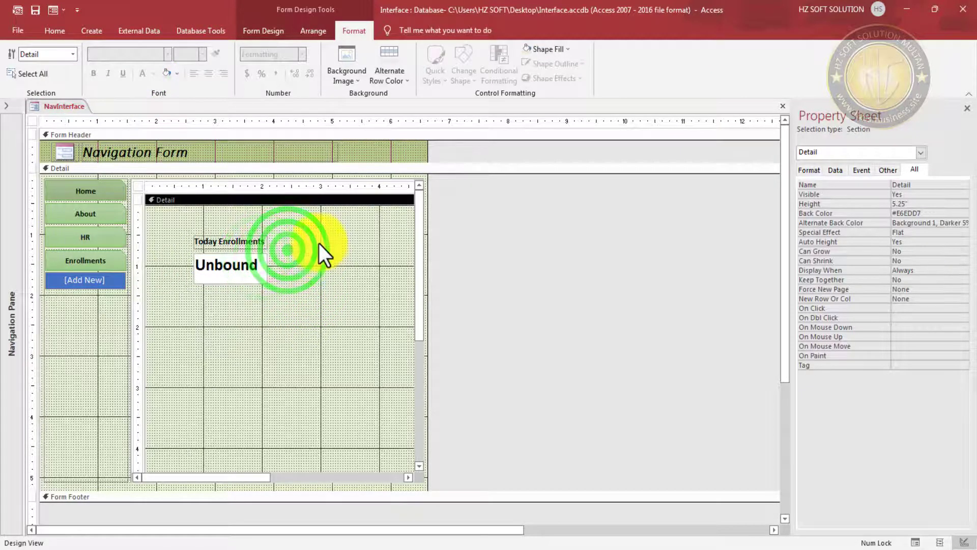
pyautogui.click(302, 234)
pyautogui.moveTo(303, 234); pyautogui.dragTo(195, 297)
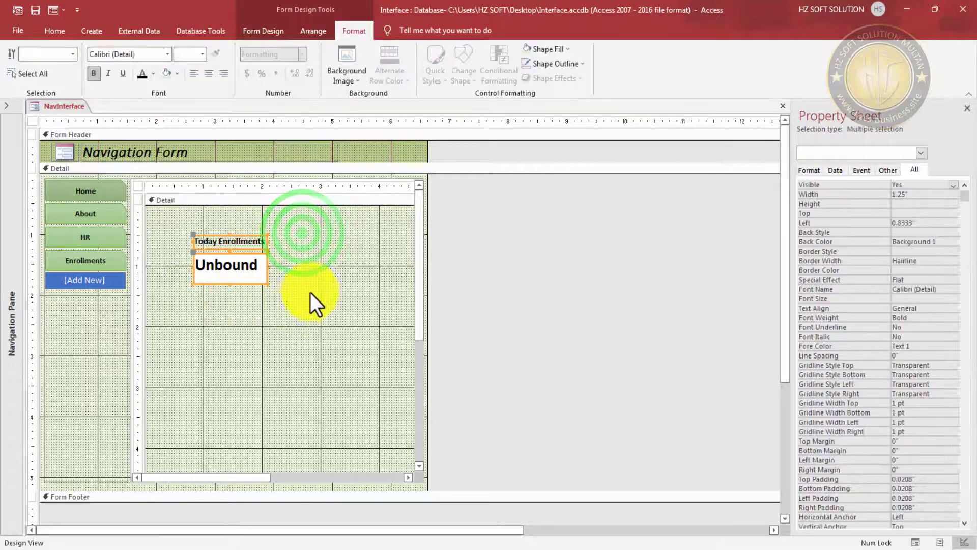
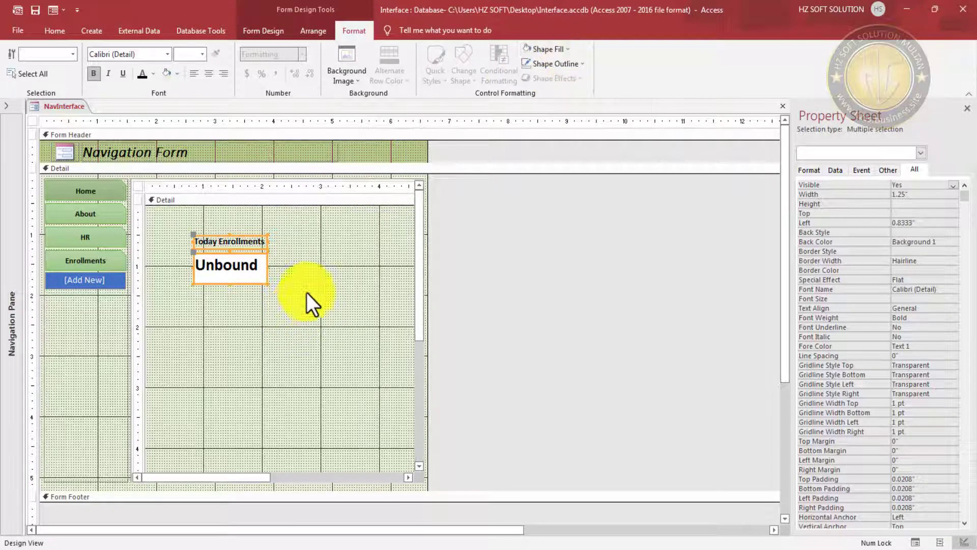
# - Give the Today Enrollments label and its unbound text box a transparent fill
pyautogui.click(569, 49)
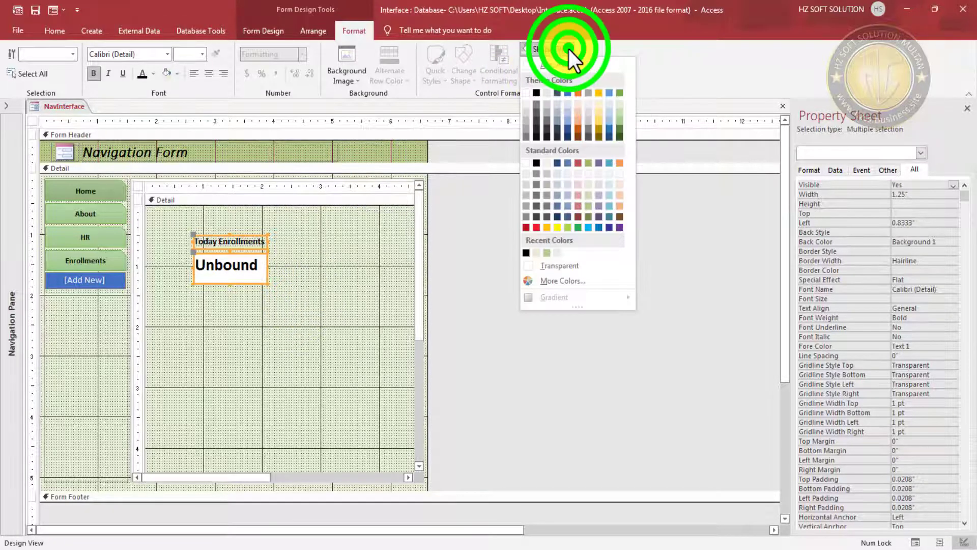
pyautogui.click(569, 260)
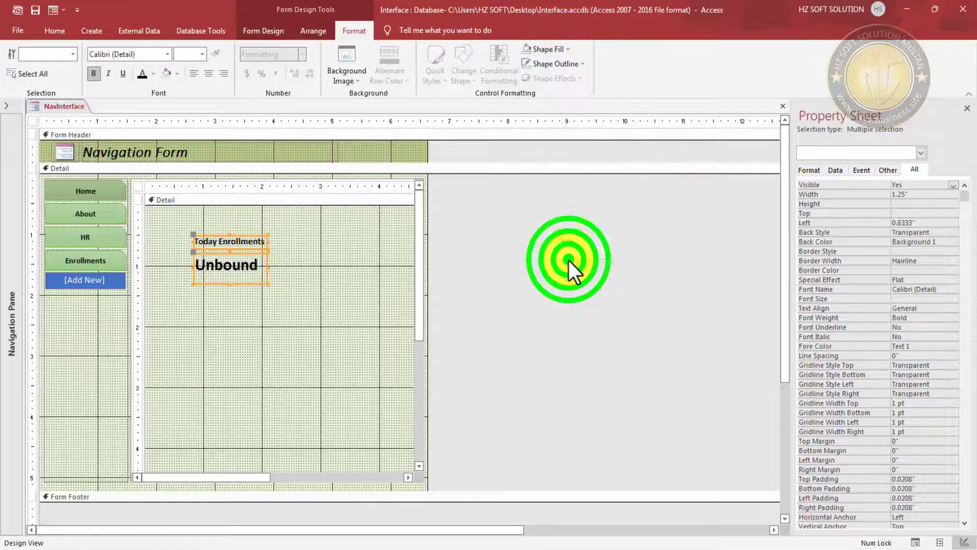
pyautogui.click(570, 49)
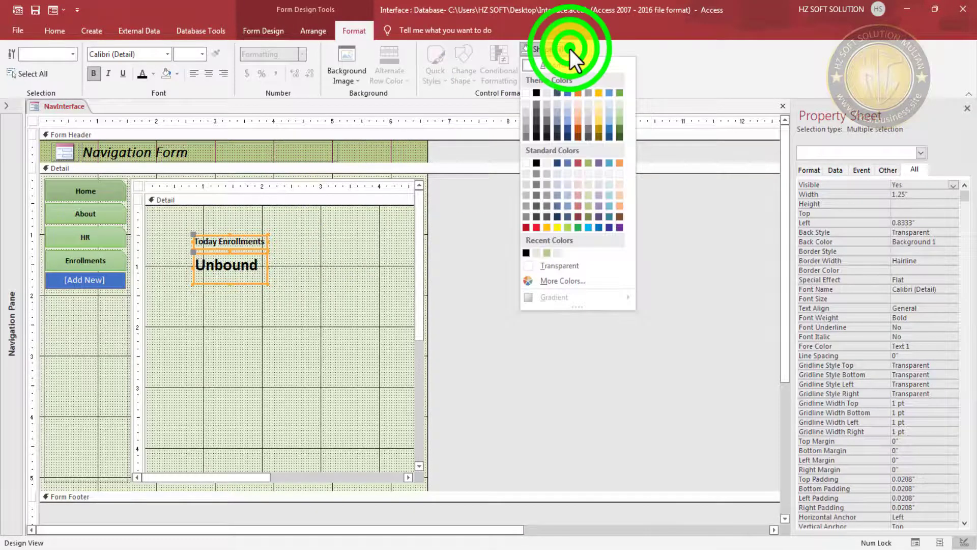
pyautogui.click(579, 264)
pyautogui.click(239, 298)
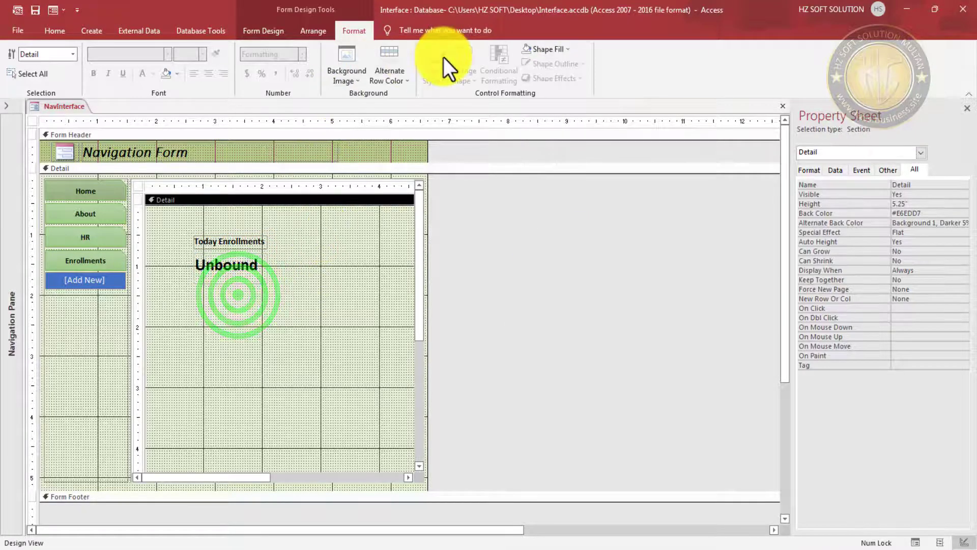
# - Draw a rectangle around the Today Enrollments label and text box
pyautogui.click(311, 32)
pyautogui.click(262, 31)
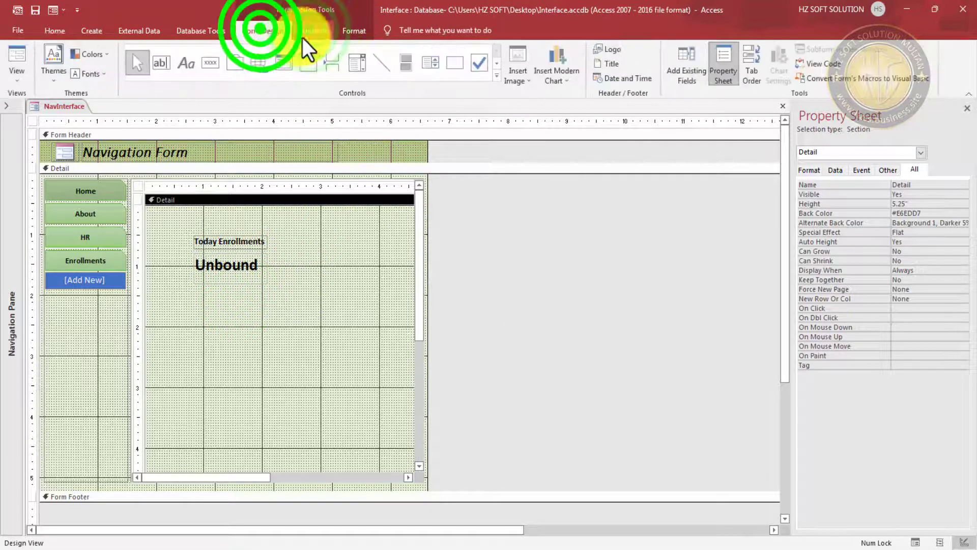
pyautogui.click(449, 69)
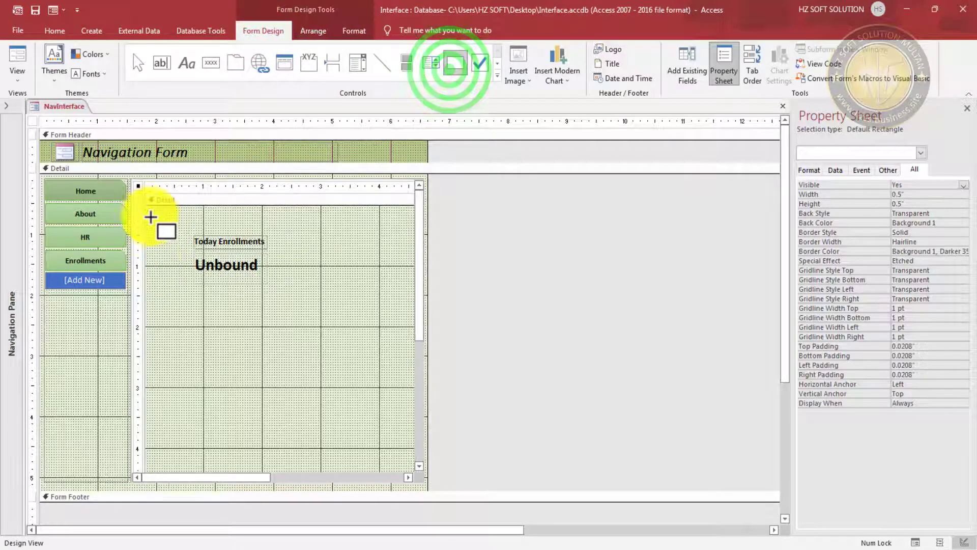
pyautogui.moveTo(148, 211); pyautogui.dragTo(262, 275)
pyautogui.click(316, 255)
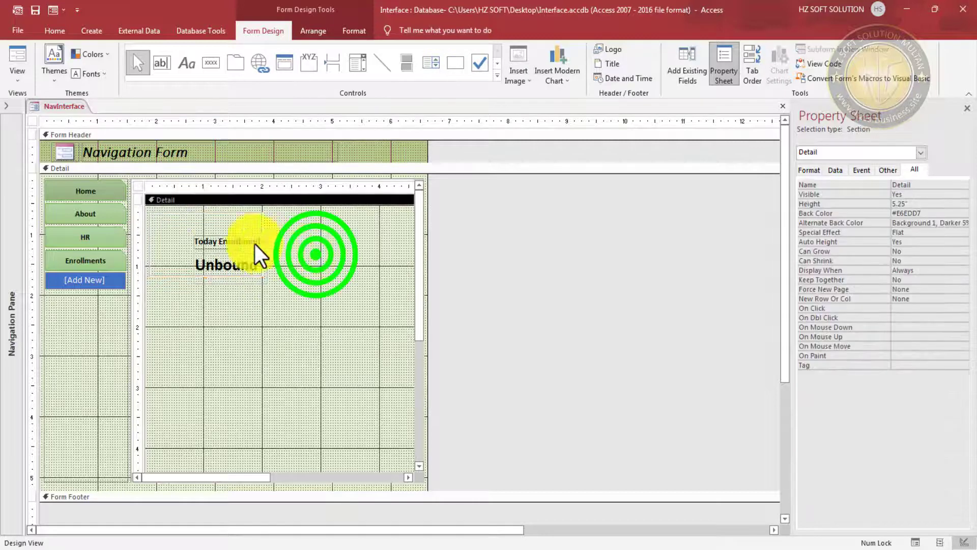
pyautogui.click(214, 212)
pyautogui.click(306, 247)
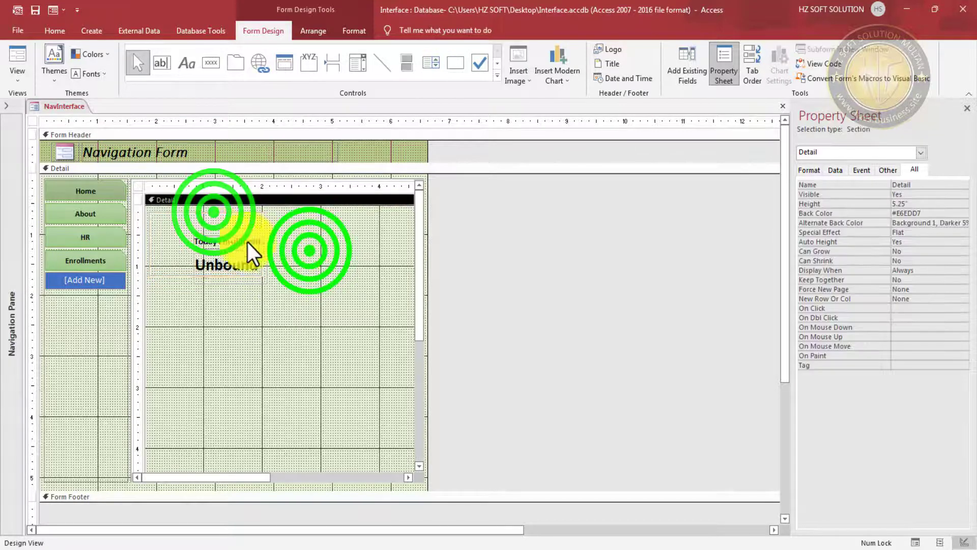
pyautogui.click(208, 213)
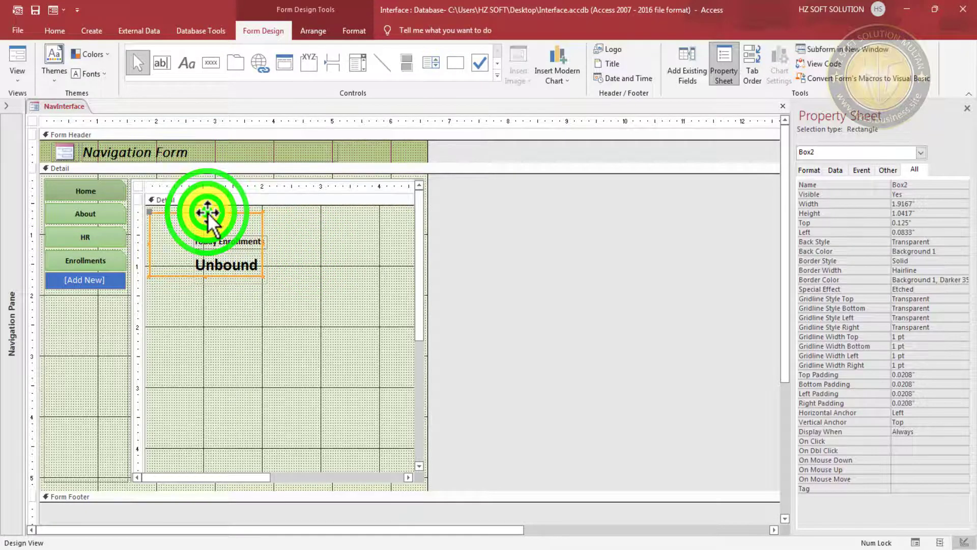
# - Fill the rectangle with yellow
pyautogui.click(311, 29)
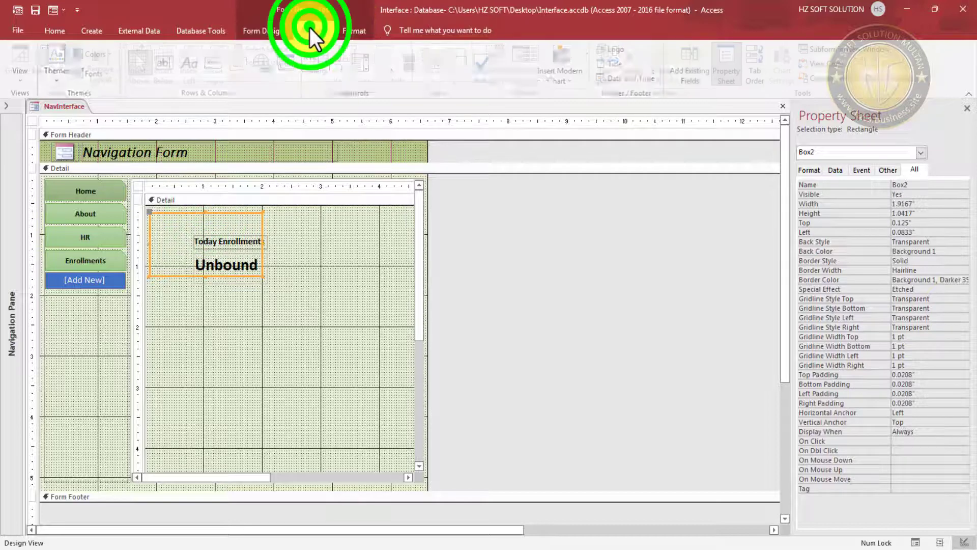
pyautogui.click(357, 29)
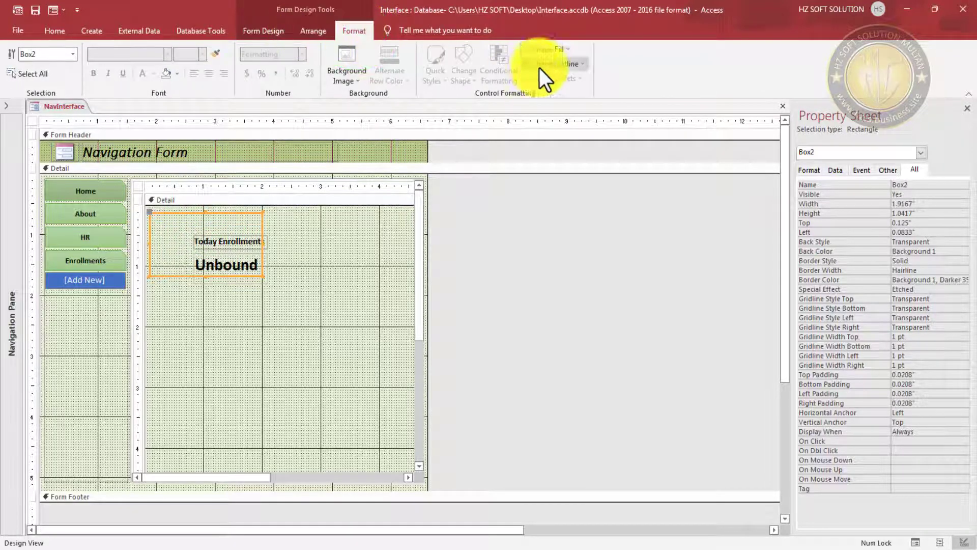
pyautogui.click(567, 47)
pyautogui.click(558, 226)
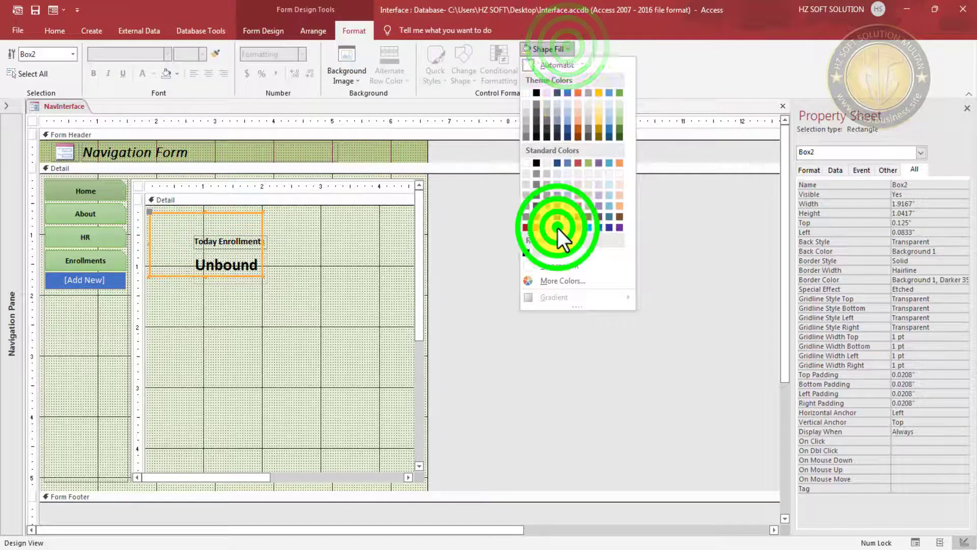
pyautogui.click(275, 305)
# - Send the yellow rectangle behind the Today Enrollments label and text box
pyautogui.click(234, 227)
pyautogui.rightClick(234, 225)
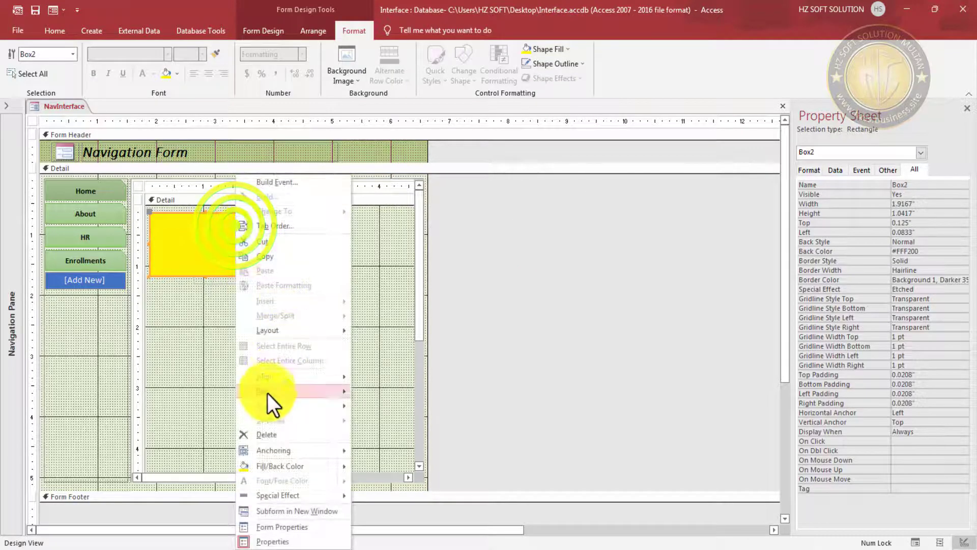
pyautogui.click(292, 405)
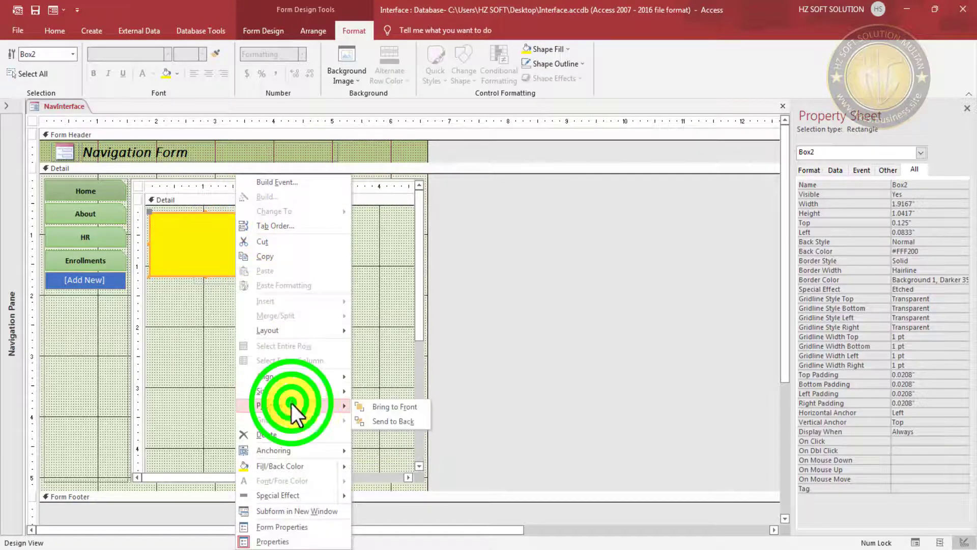
pyautogui.click(396, 423)
pyautogui.click(340, 294)
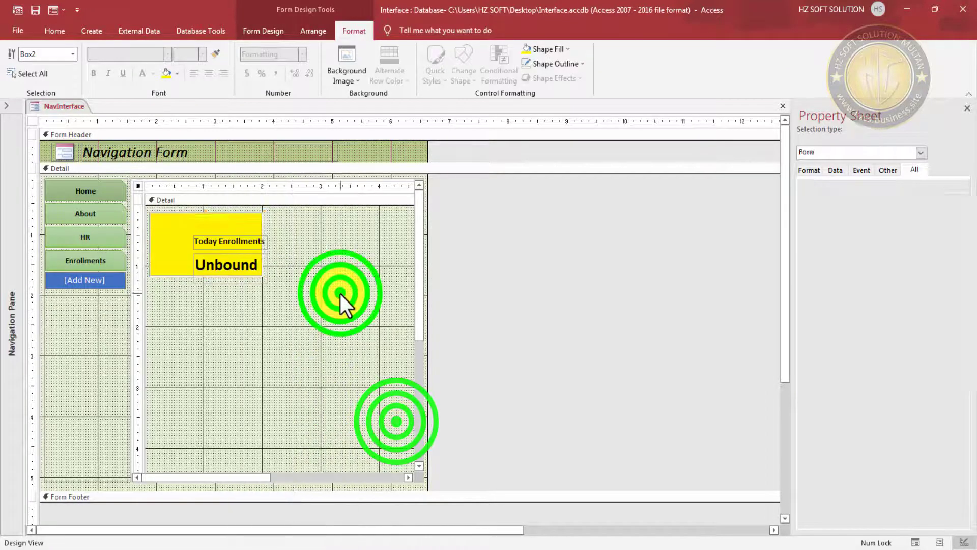
pyautogui.click(208, 241)
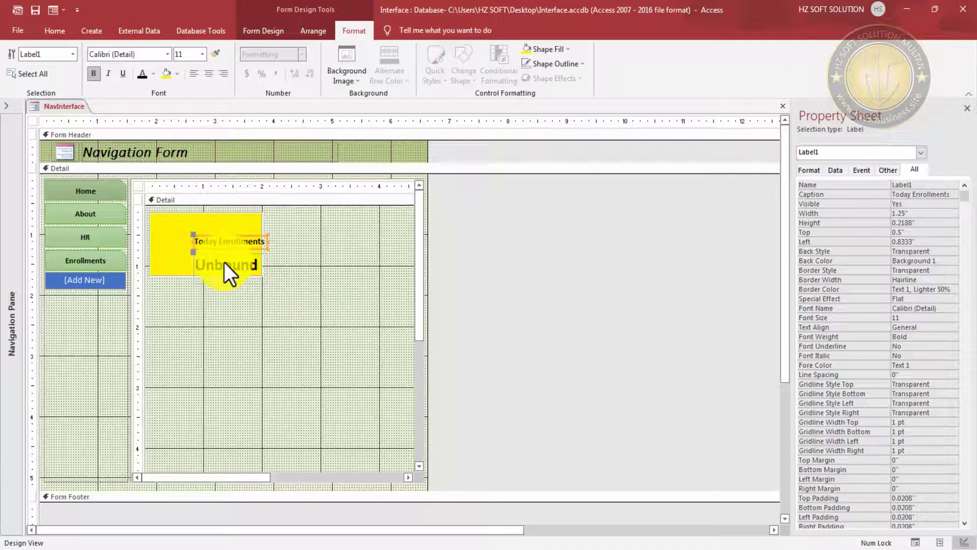
# - Move the Today Enrollments label and text box left and resize them to fit the yellow card
pyautogui.keyDown('shift'); pyautogui.click(224, 262); pyautogui.keyUp('shift')
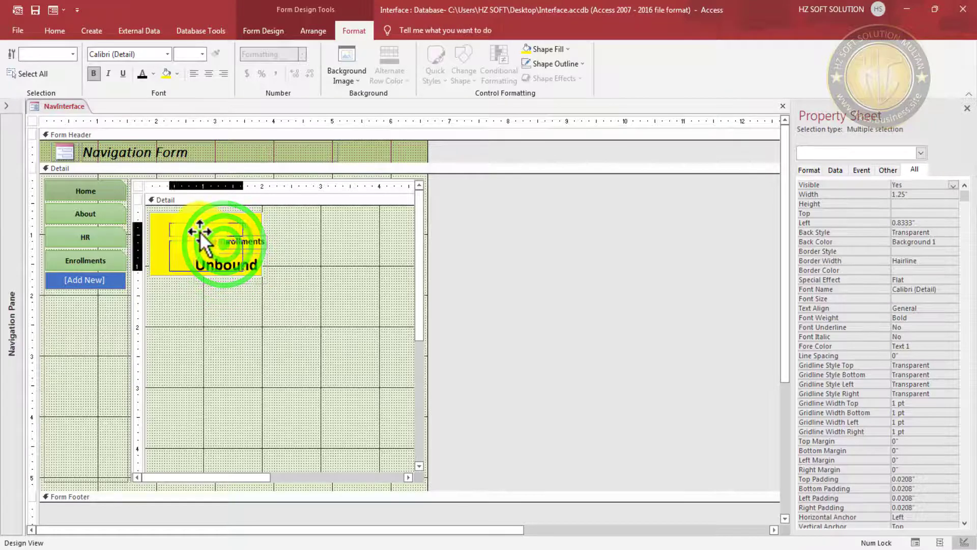
pyautogui.moveTo(199, 231); pyautogui.dragTo(184, 227)
pyautogui.click(294, 257)
pyautogui.click(218, 234)
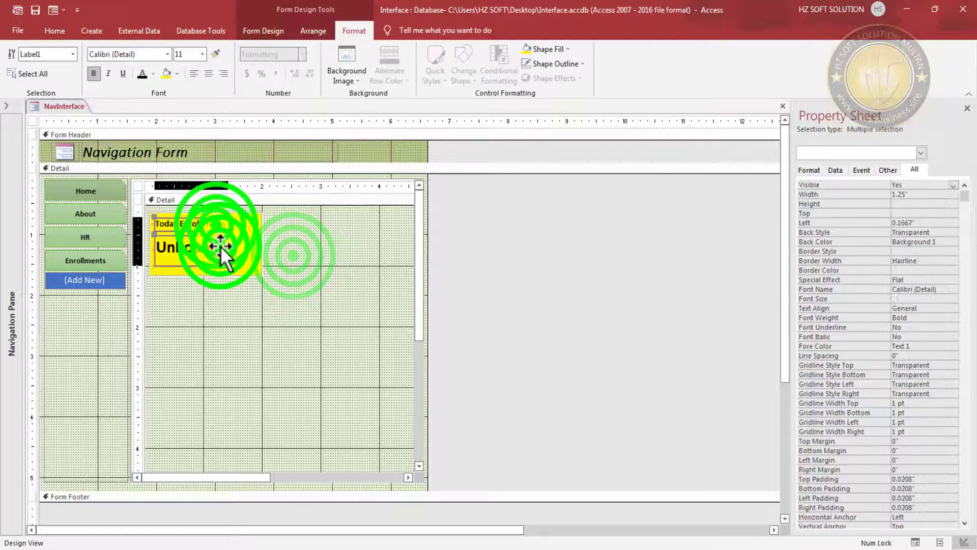
pyautogui.keyDown('shift'); pyautogui.click(227, 224); pyautogui.keyUp('shift')
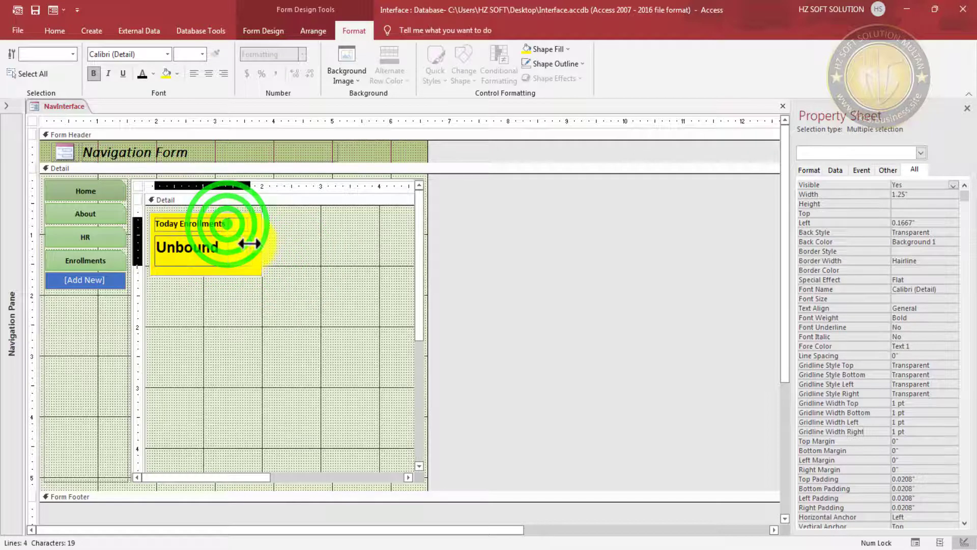
pyautogui.click(303, 273)
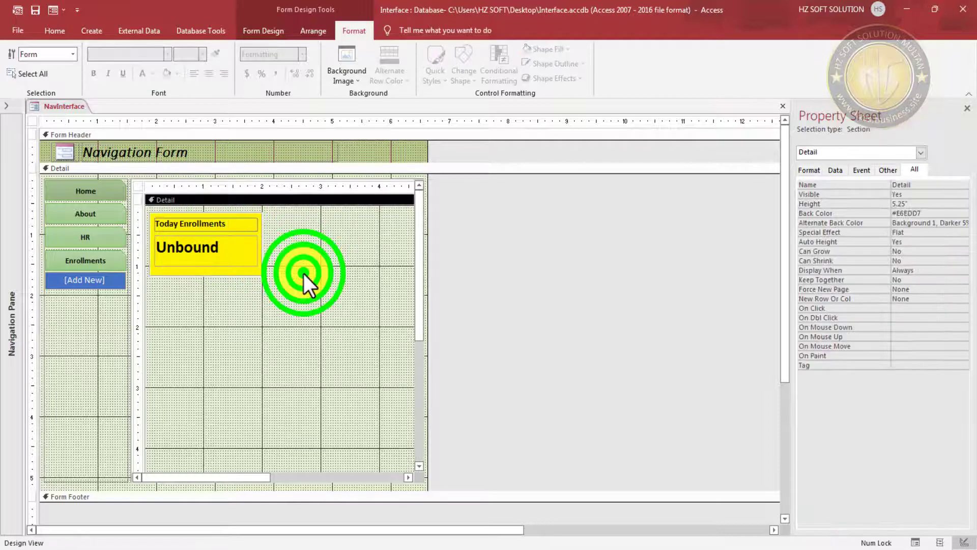
pyautogui.click(228, 264)
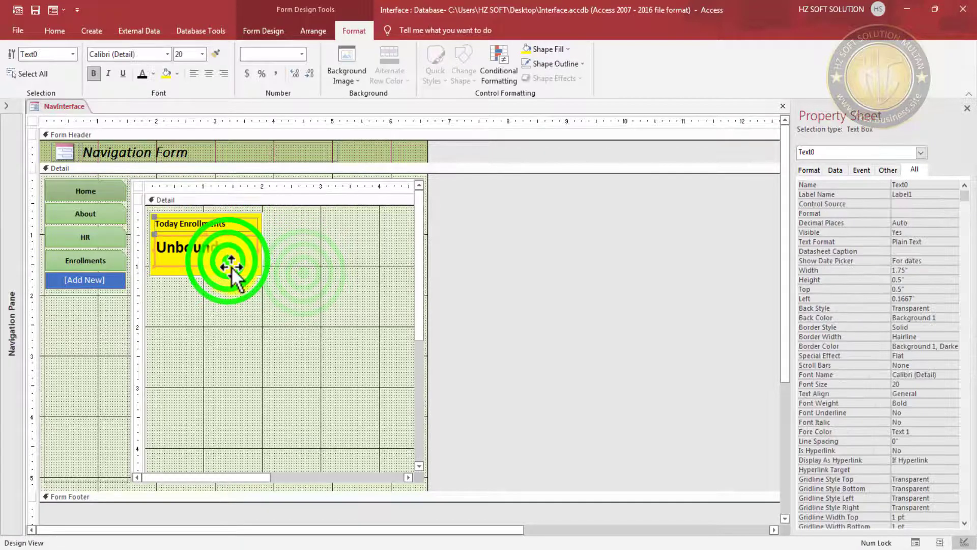
pyautogui.click(205, 266)
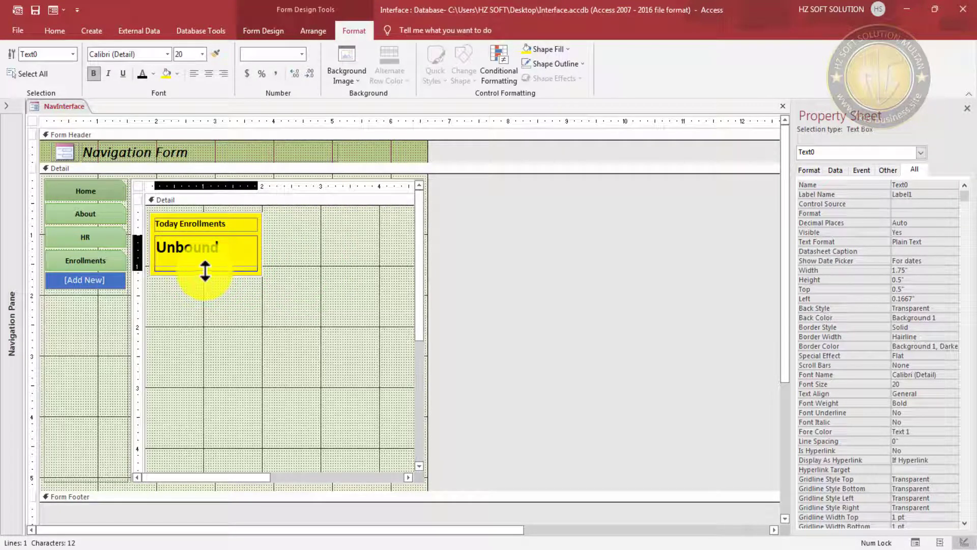
pyautogui.click(340, 244)
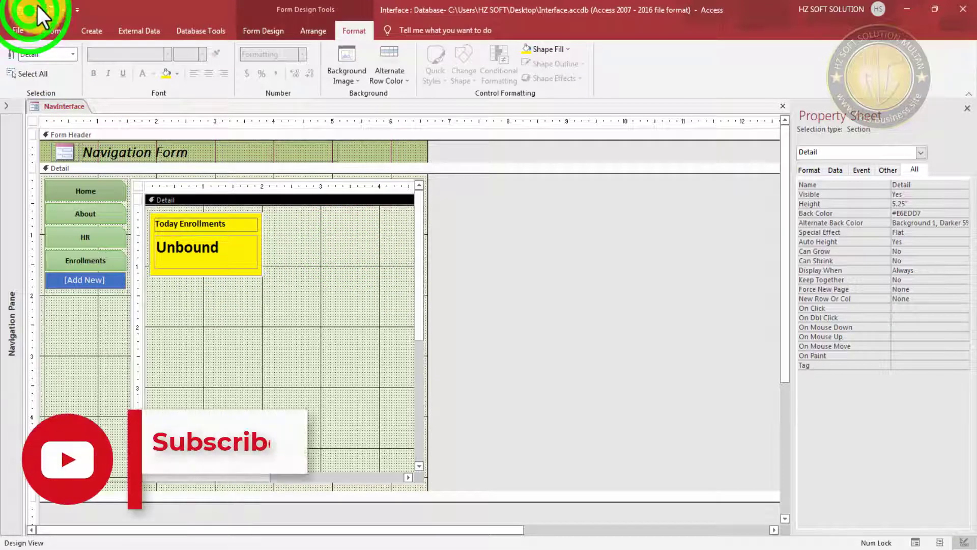
# - Paste two copies of the yellow Today Enrollments card to the right of the original
pyautogui.click(330, 274)
pyautogui.click(305, 209)
pyautogui.moveTo(305, 210); pyautogui.dragTo(204, 328)
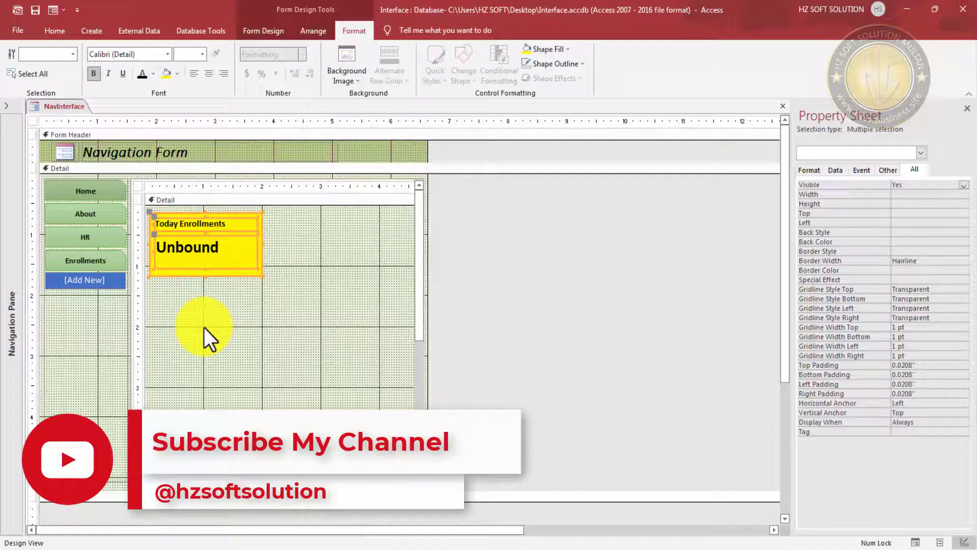
pyautogui.hotkey('ctrl', 'v')
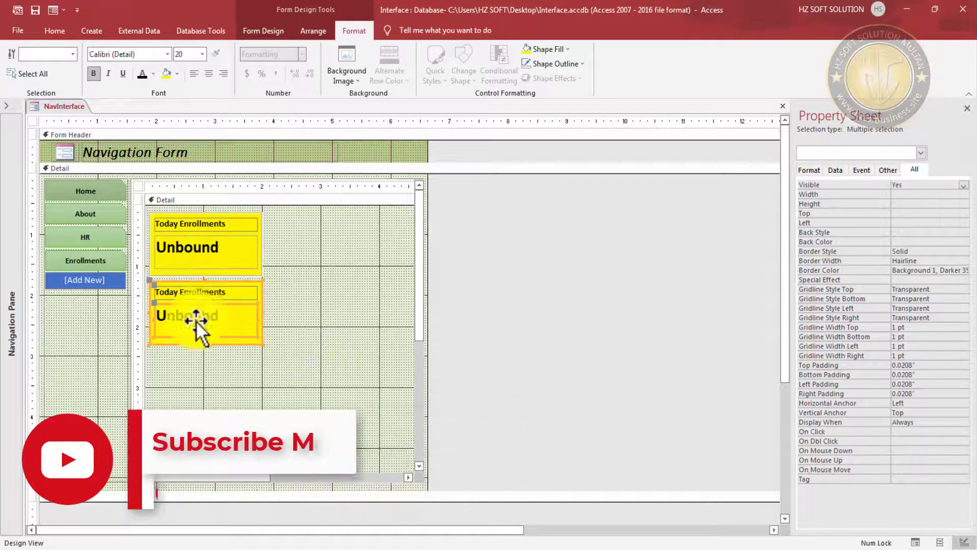
pyautogui.moveTo(195, 321); pyautogui.dragTo(310, 256)
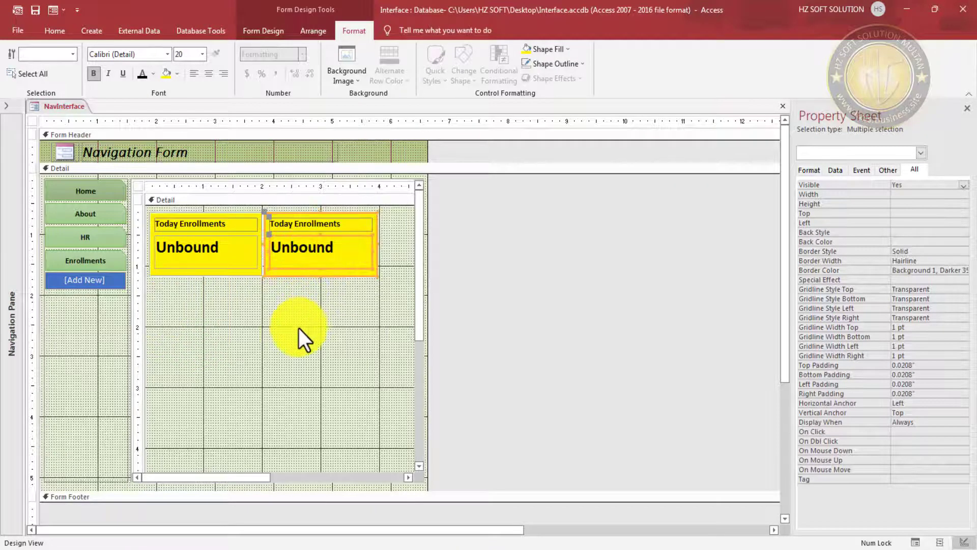
pyautogui.hotkey('ctrl', 'v')
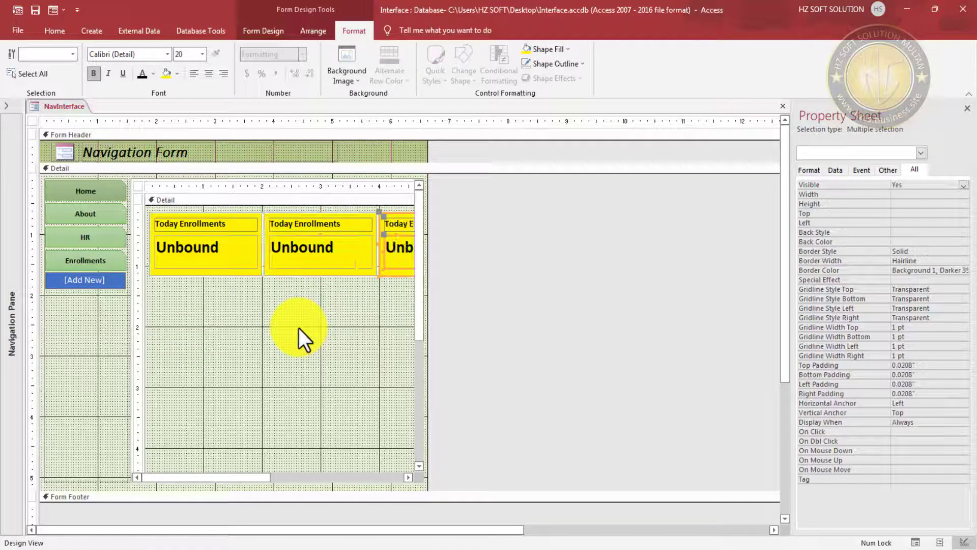
pyautogui.click(337, 357)
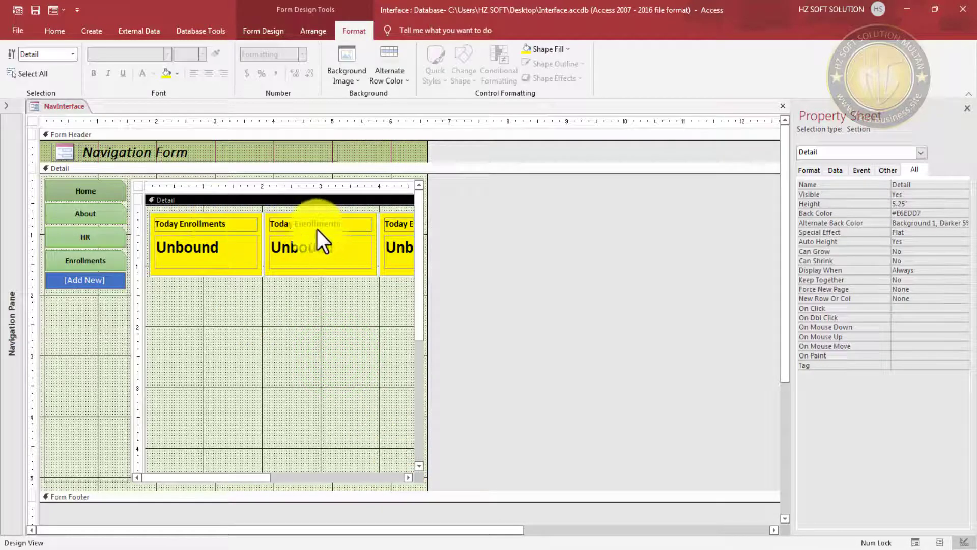
# - Change the second card's caption to Total Enrollments
pyautogui.click(284, 224)
pyautogui.doubleClick(284, 224)
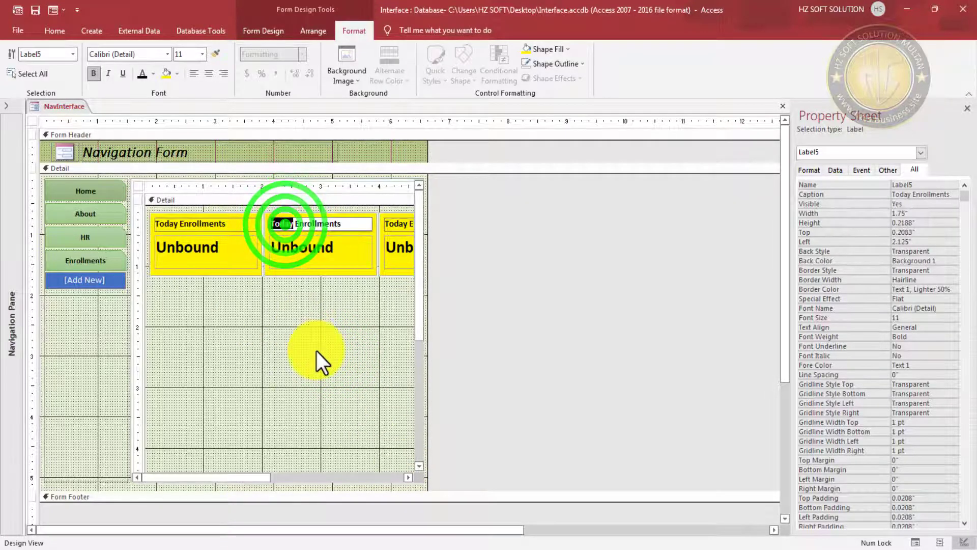
pyautogui.write('Total')
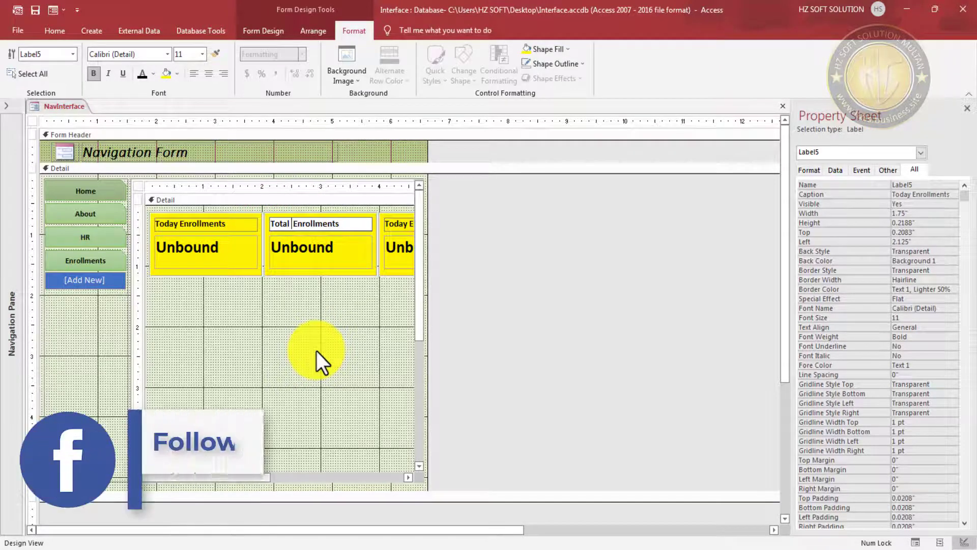
pyautogui.click(419, 352)
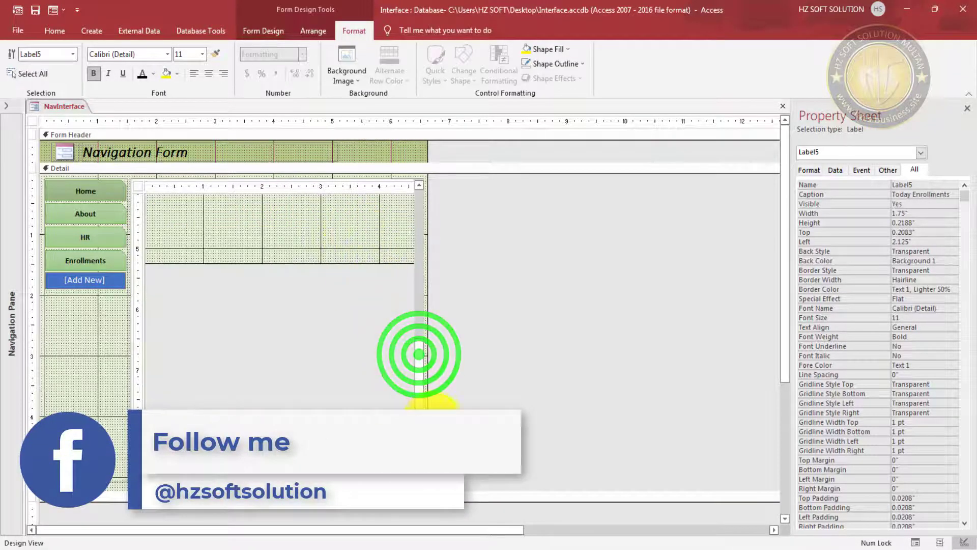
pyautogui.moveTo(419, 410); pyautogui.dragTo(420, 262)
pyautogui.click(405, 480)
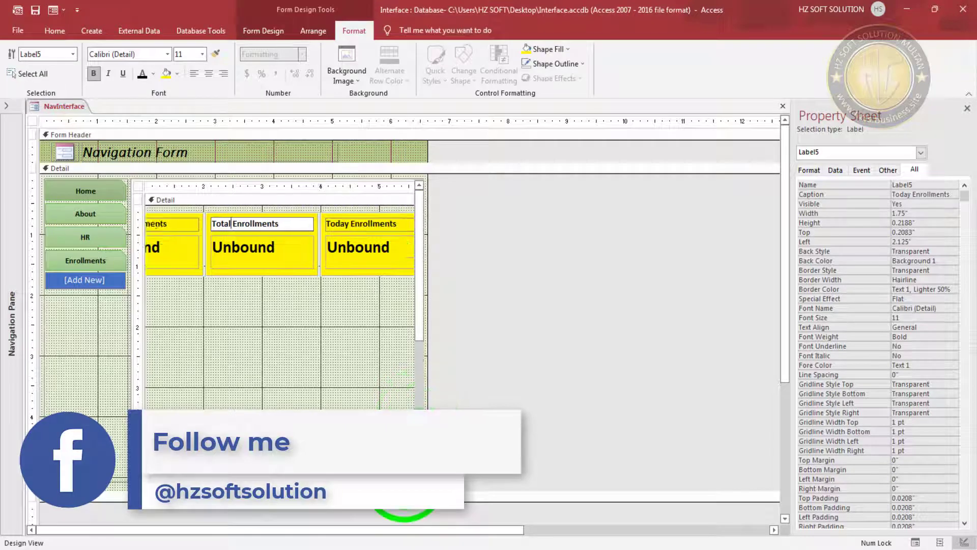
pyautogui.click(405, 479)
pyautogui.click(235, 283)
# - Change the third card's caption to User Login
pyautogui.click(286, 219)
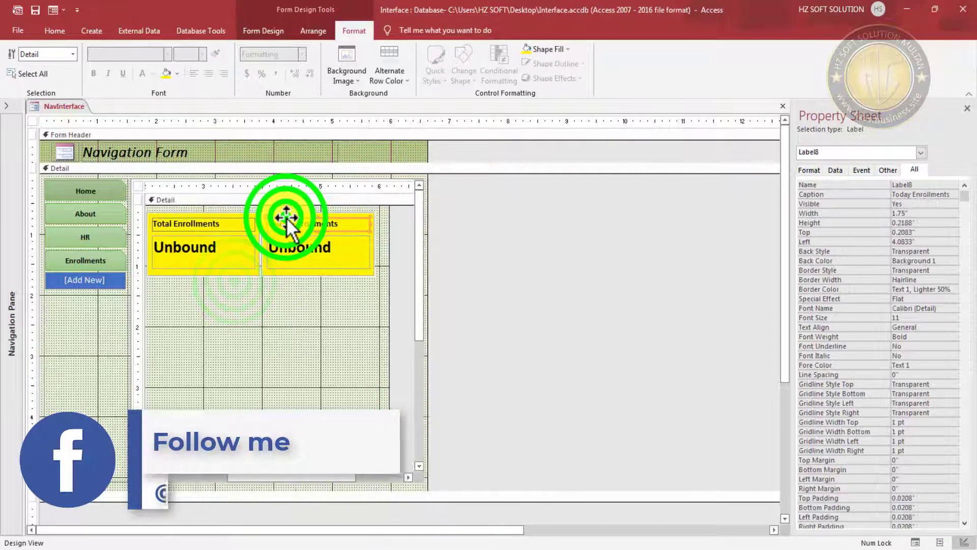
pyautogui.doubleClick(277, 224)
pyautogui.press('Delete')
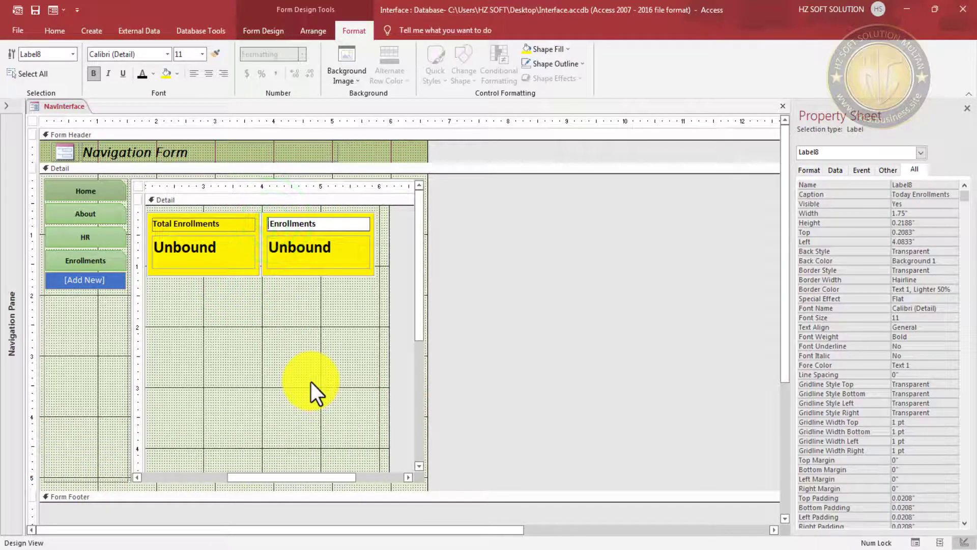
pyautogui.press('Delete')
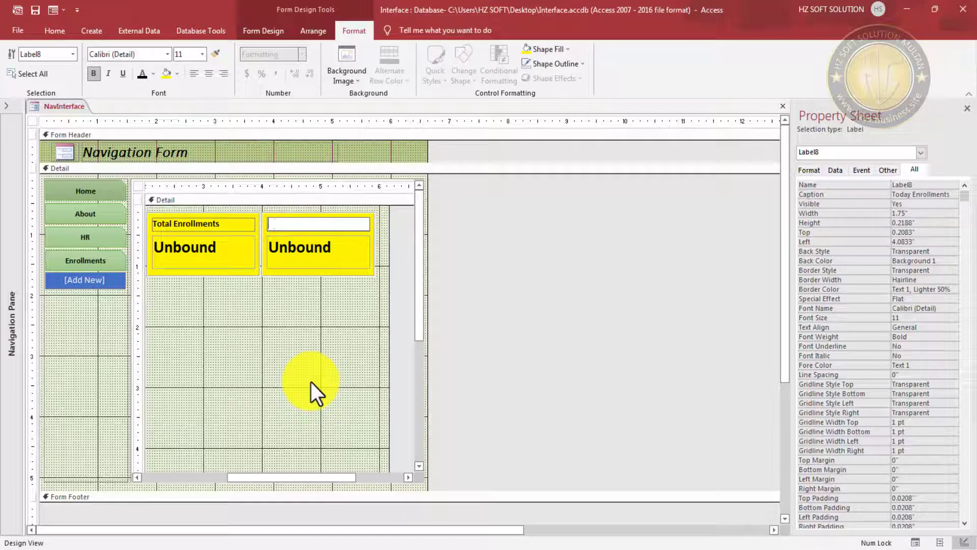
pyautogui.write('Login')
pyautogui.click(310, 359)
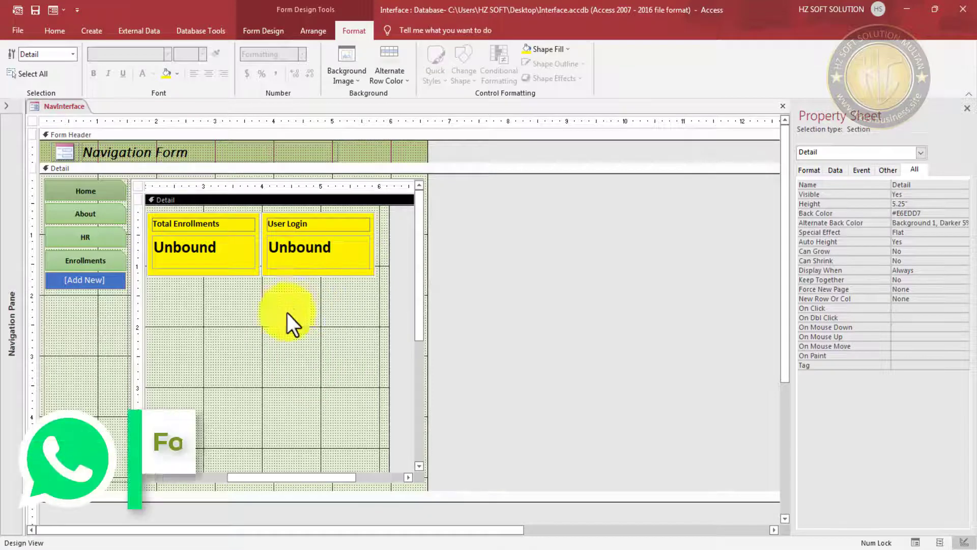
pyautogui.moveTo(292, 477); pyautogui.dragTo(235, 477)
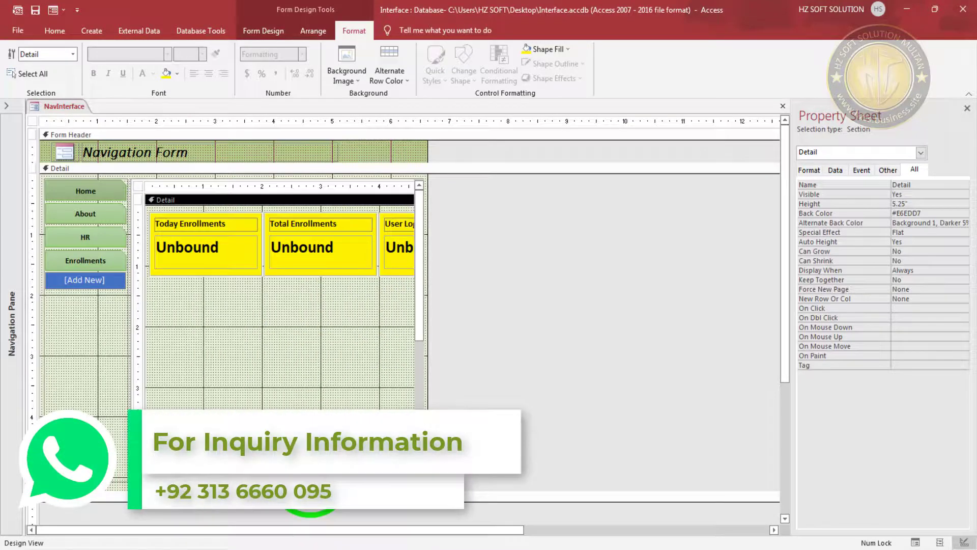
# - Preview the dashboard in Form View, then return to Design View
pyautogui.click(53, 10)
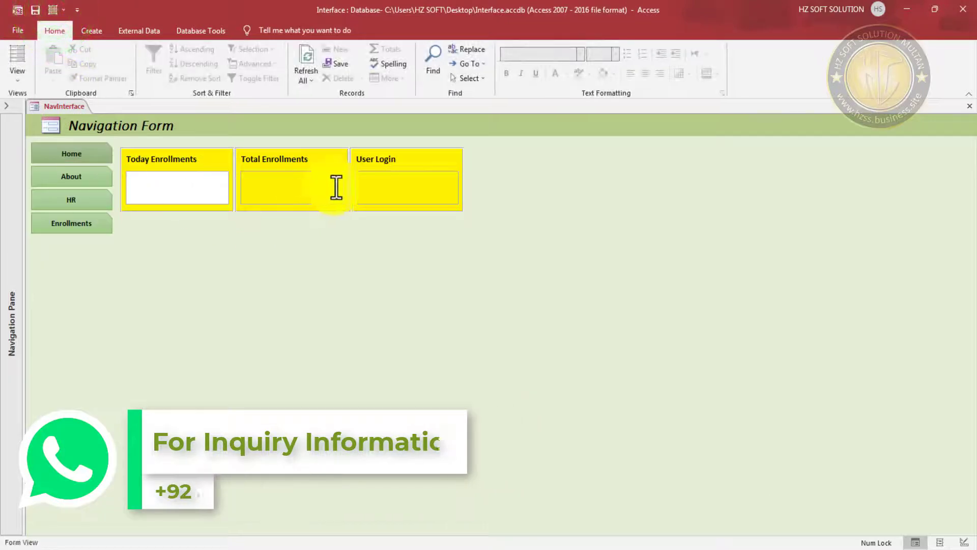
pyautogui.rightClick(551, 134)
pyautogui.click(585, 173)
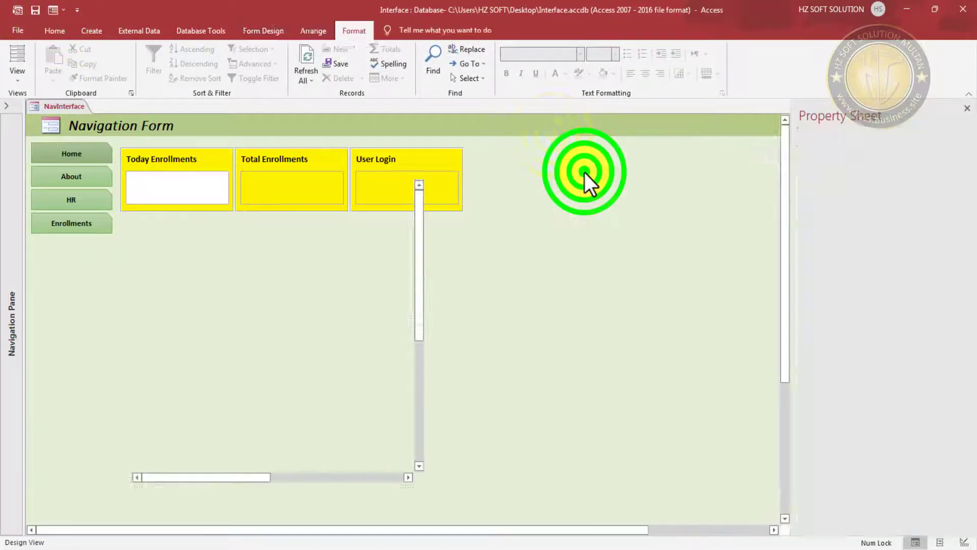
pyautogui.click(194, 242)
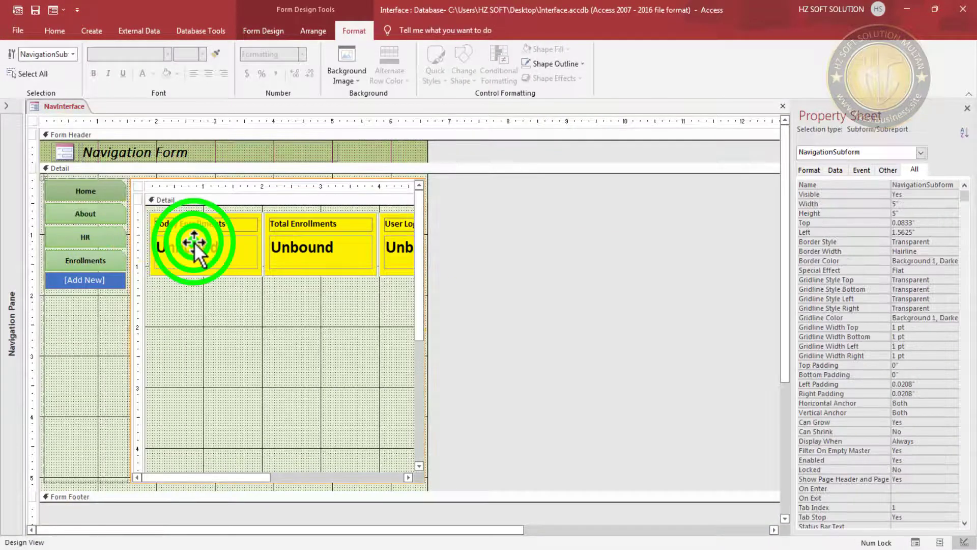
# - Set the three card value boxes to Enabled No and Locked Yes
pyautogui.click(225, 250)
pyautogui.keyDown('shift'); pyautogui.click(291, 253); pyautogui.keyUp('shift')
pyautogui.keyDown('shift'); pyautogui.click(399, 253); pyautogui.keyUp('shift')
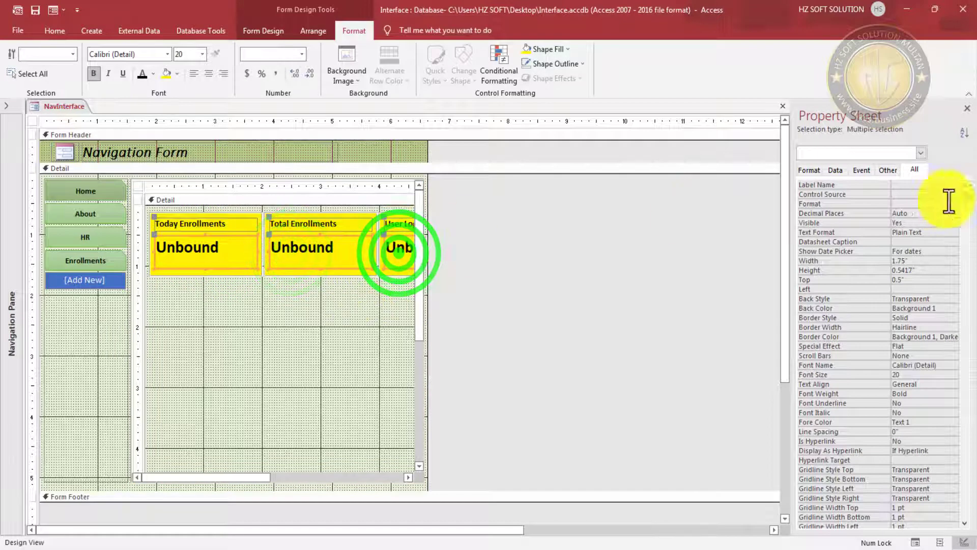
pyautogui.click(835, 170)
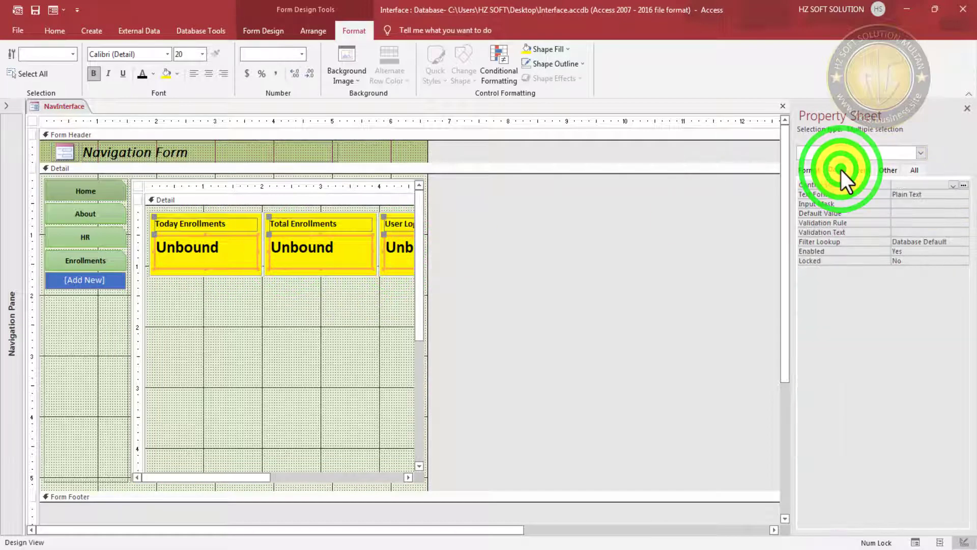
pyautogui.click(916, 252)
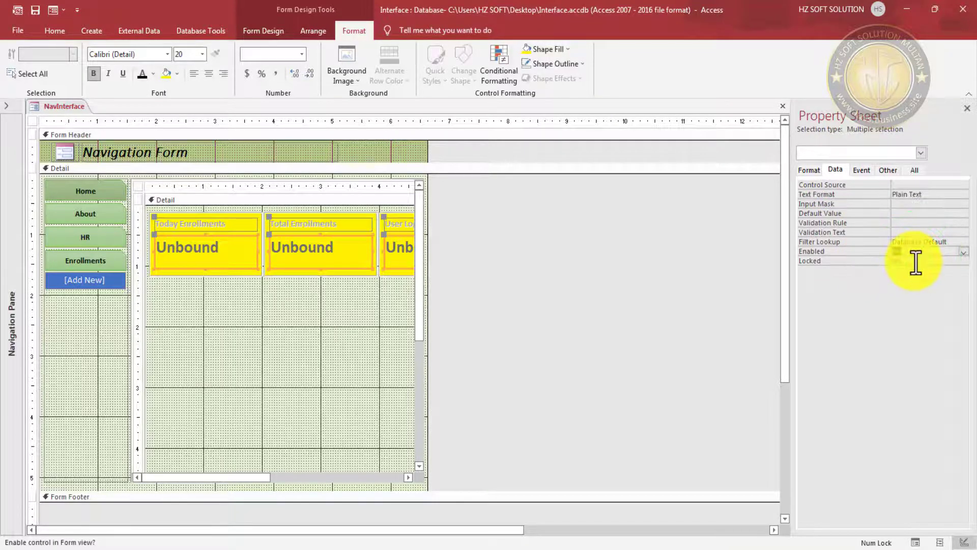
pyautogui.click(917, 261)
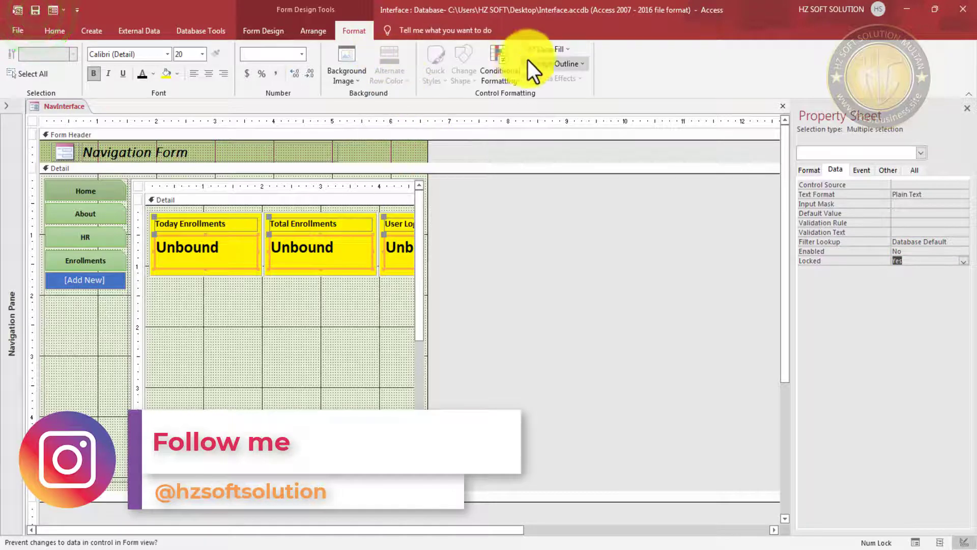
# - Give the three value boxes a transparent outline
pyautogui.click(570, 51)
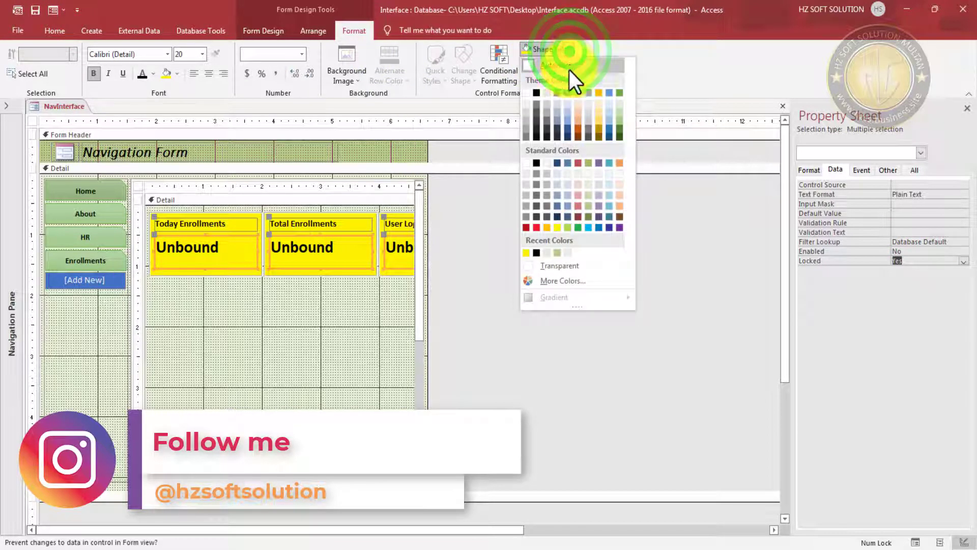
pyautogui.click(637, 53)
pyautogui.click(582, 63)
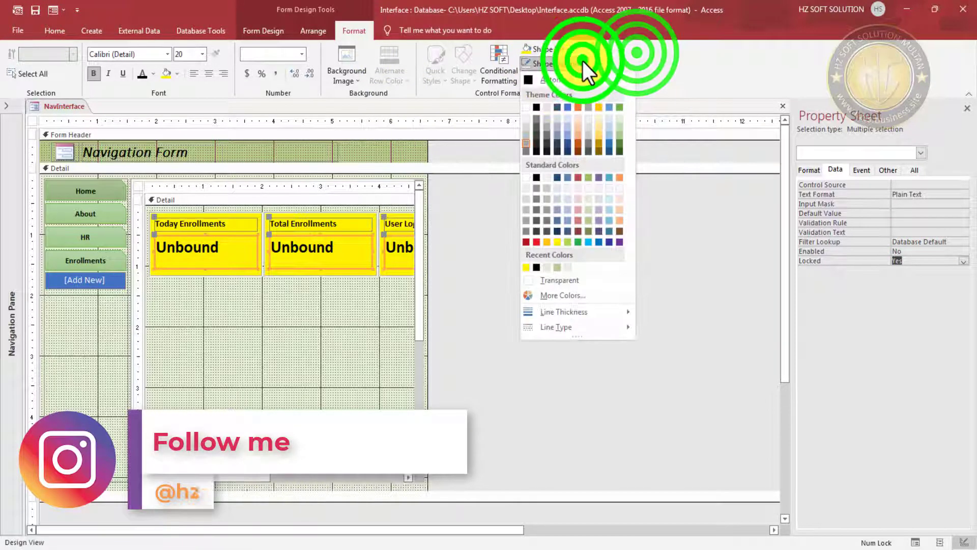
pyautogui.click(565, 280)
# - Save the form and view the dashboard in Form View
pyautogui.click(34, 10)
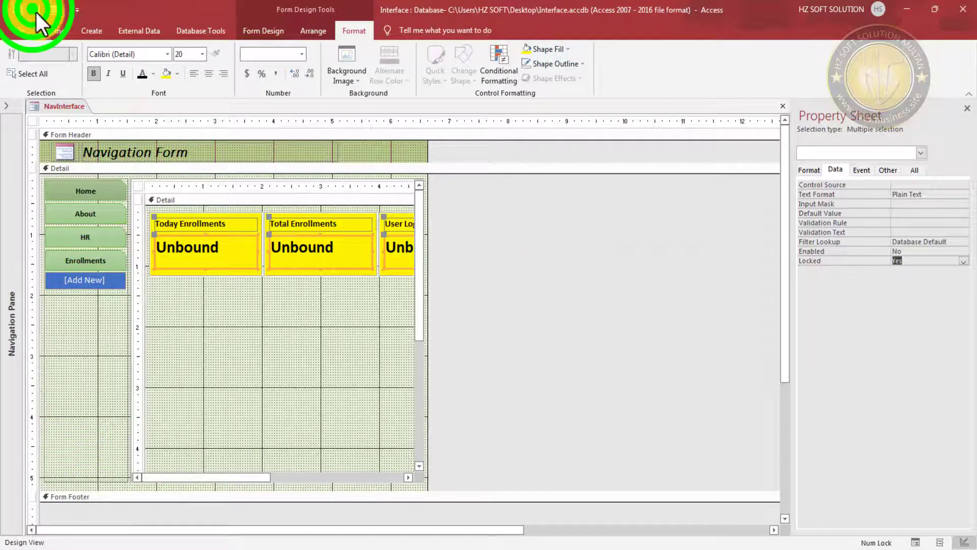
pyautogui.click(53, 10)
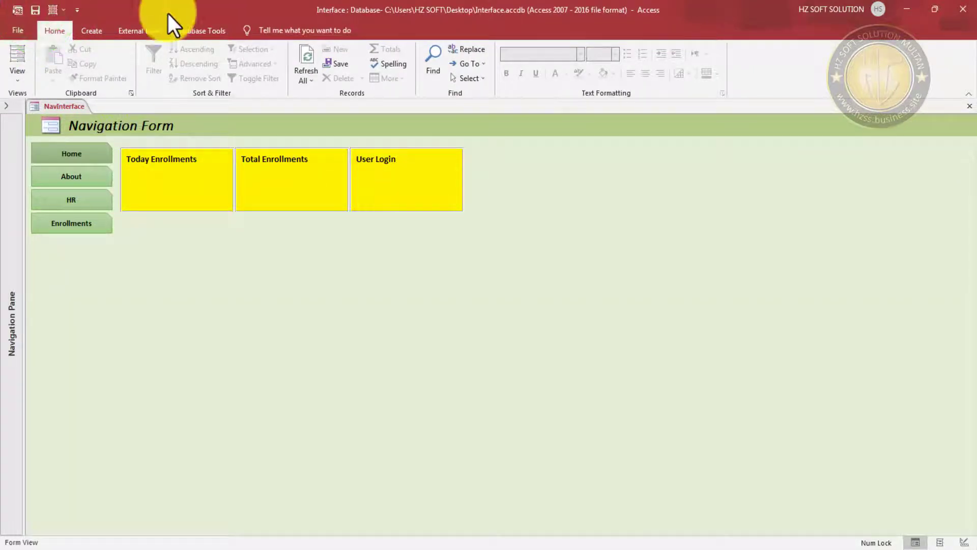
pyautogui.rightClick(197, 14)
pyautogui.click(523, 161)
# - In Design View, set the Default Value of the three value boxes to 0
pyautogui.rightClick(522, 133)
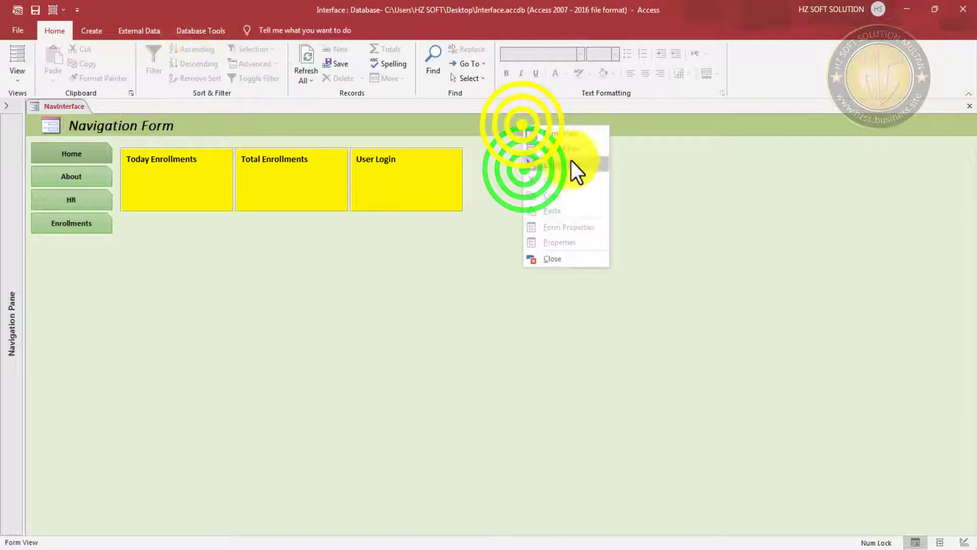
pyautogui.click(571, 162)
pyautogui.click(209, 257)
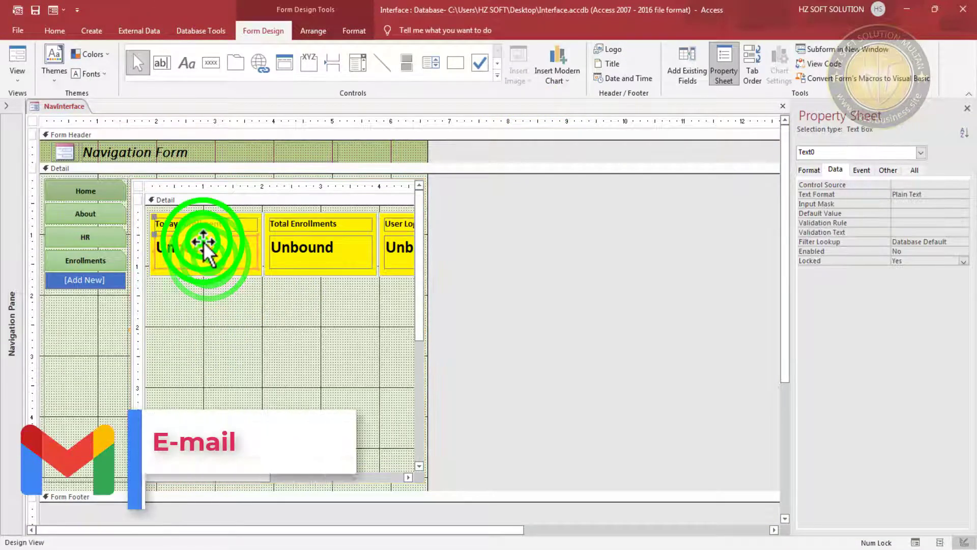
pyautogui.keyDown('shift'); pyautogui.click(294, 254); pyautogui.keyUp('shift')
pyautogui.keyDown('shift'); pyautogui.click(405, 250); pyautogui.keyUp('shift')
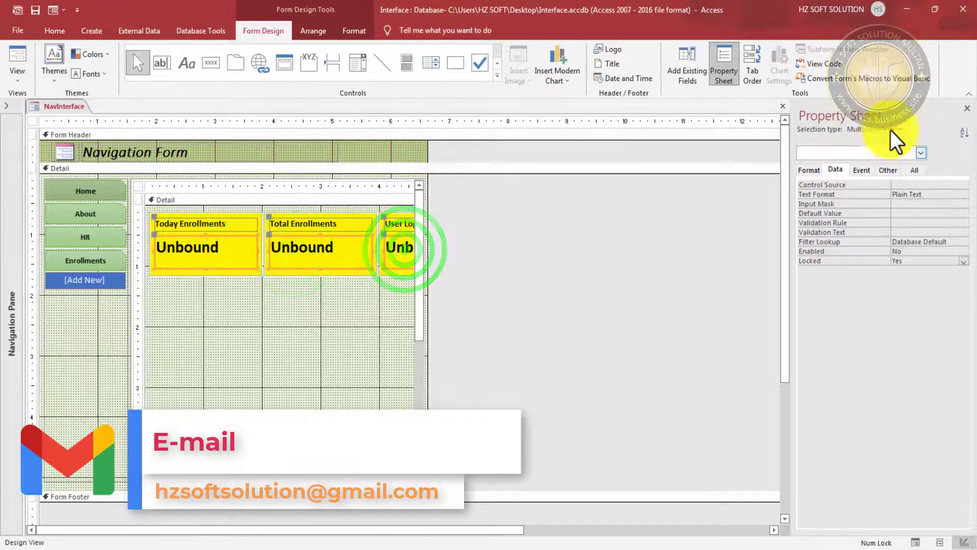
pyautogui.click(918, 218)
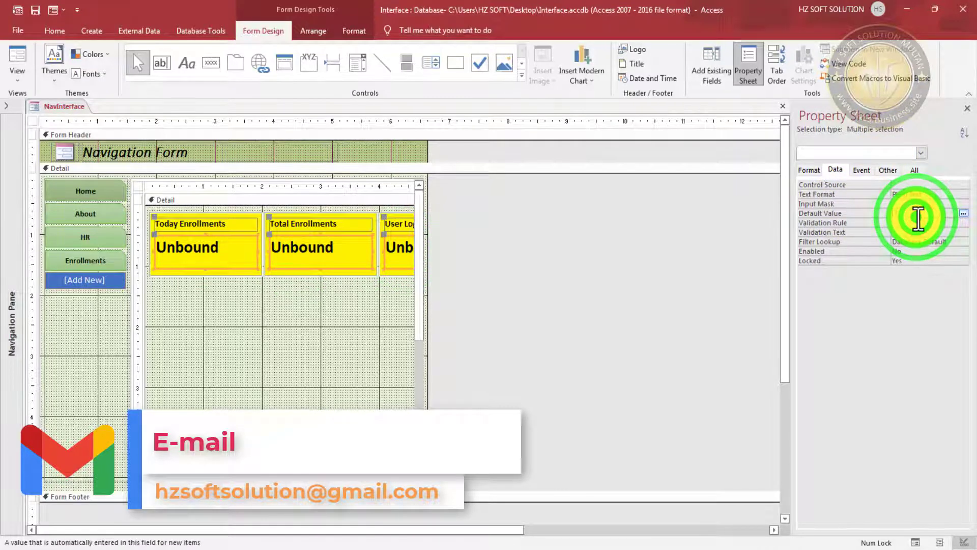
pyautogui.write('0')
pyautogui.press('Return')
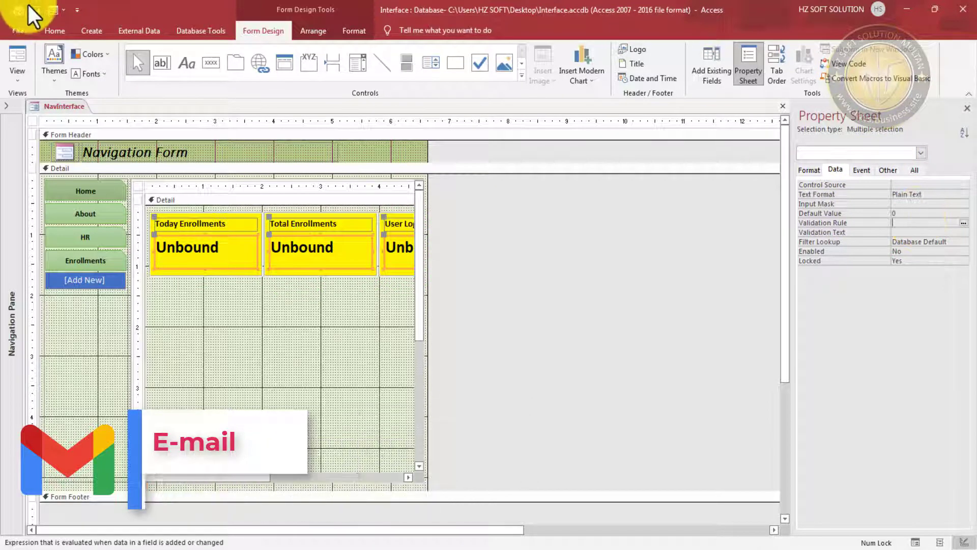
# - Preview the cards showing 0 in Form View, then return to Design View
pyautogui.click(51, 15)
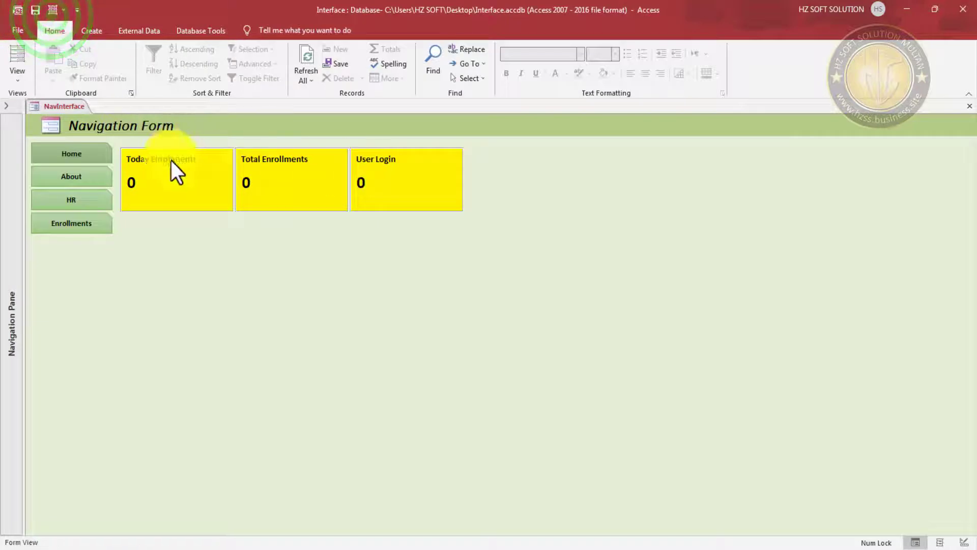
pyautogui.rightClick(551, 139)
pyautogui.click(590, 172)
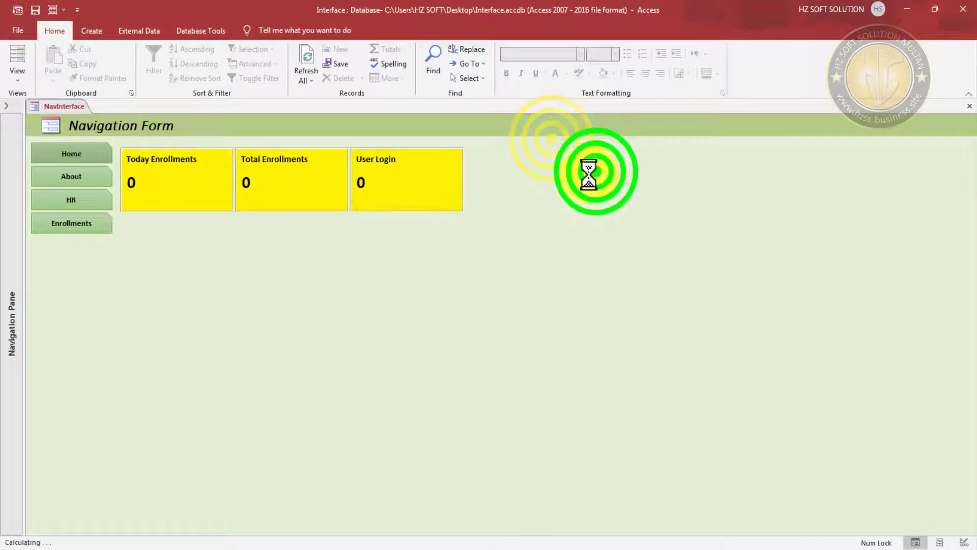
pyautogui.click(176, 247)
# - Give the three value boxes Wide control margins and centred text
pyautogui.click(173, 247)
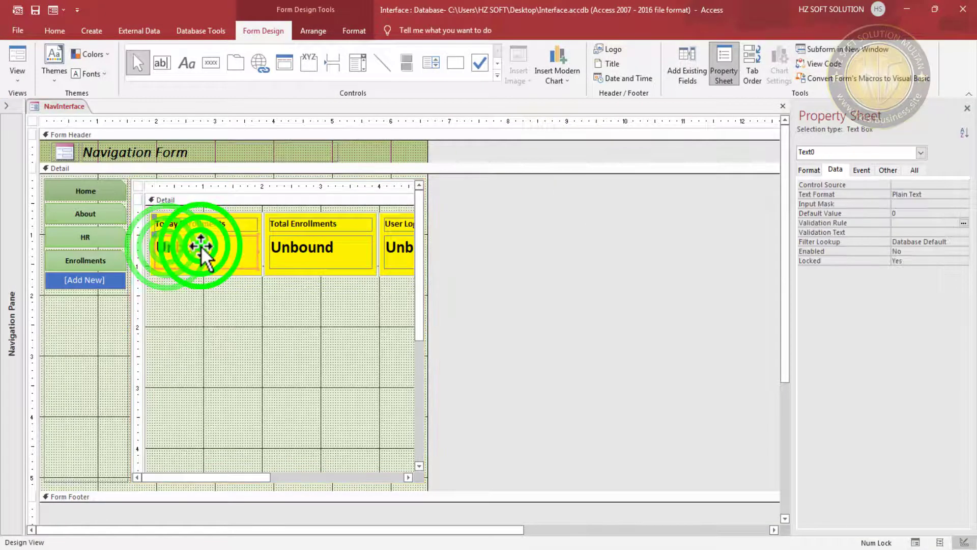
pyautogui.keyDown('shift'); pyautogui.click(305, 249); pyautogui.keyUp('shift')
pyautogui.keyDown('shift'); pyautogui.click(401, 254); pyautogui.keyUp('shift')
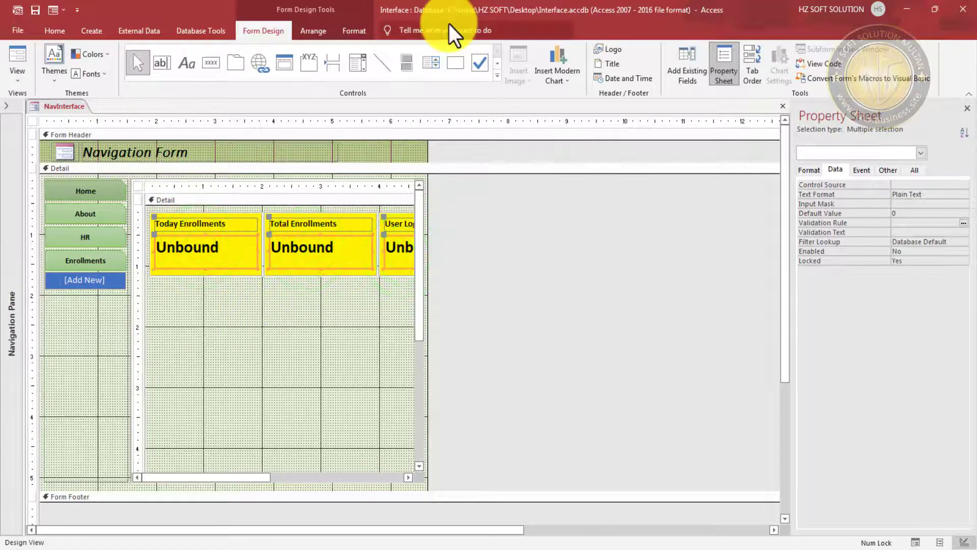
pyautogui.click(359, 30)
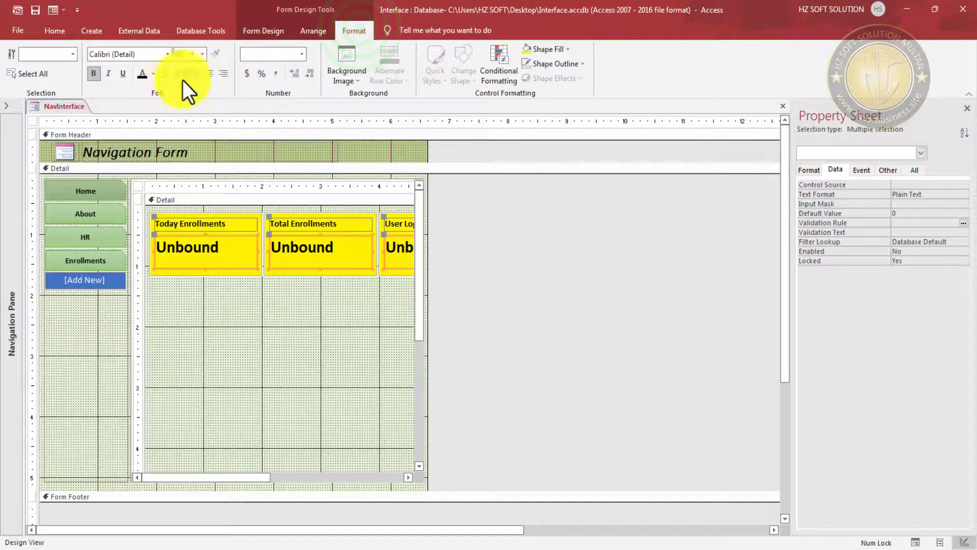
pyautogui.click(314, 29)
pyautogui.click(509, 75)
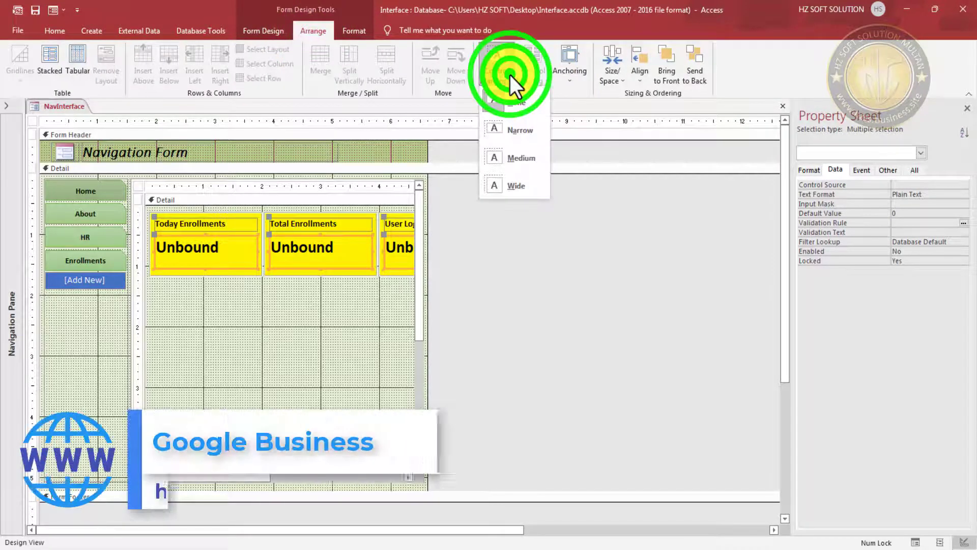
pyautogui.click(523, 189)
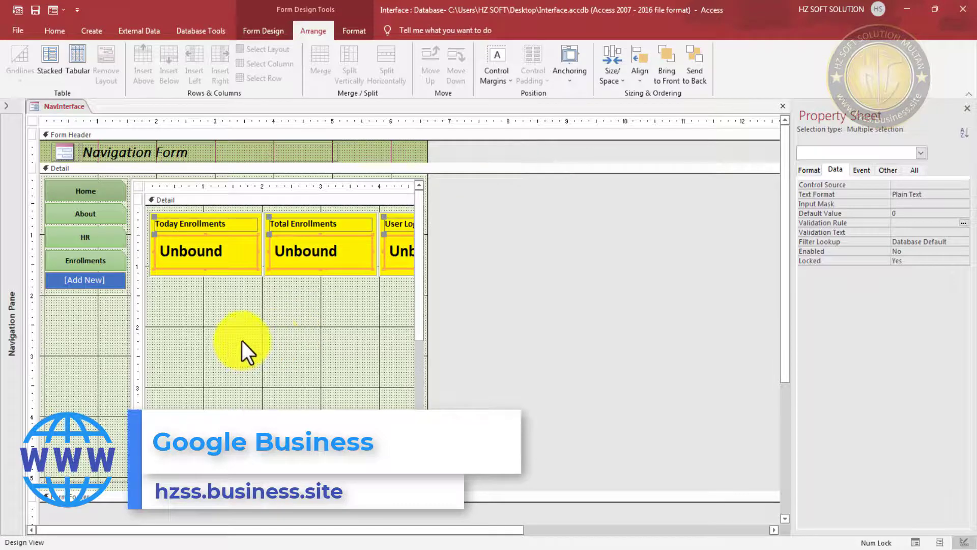
pyautogui.click(356, 29)
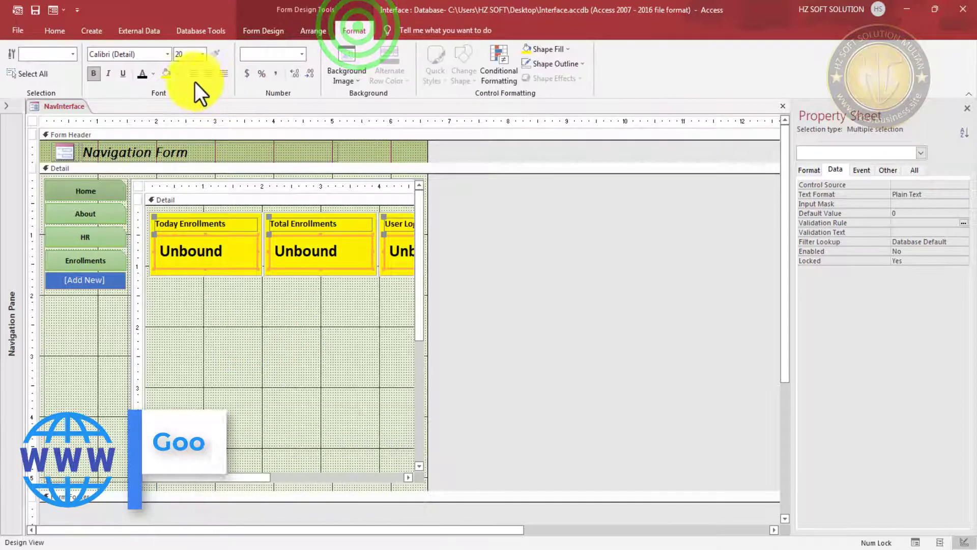
pyautogui.click(208, 73)
# - Save, preview the centred zeros in Form View, and return to Design View
pyautogui.click(35, 9)
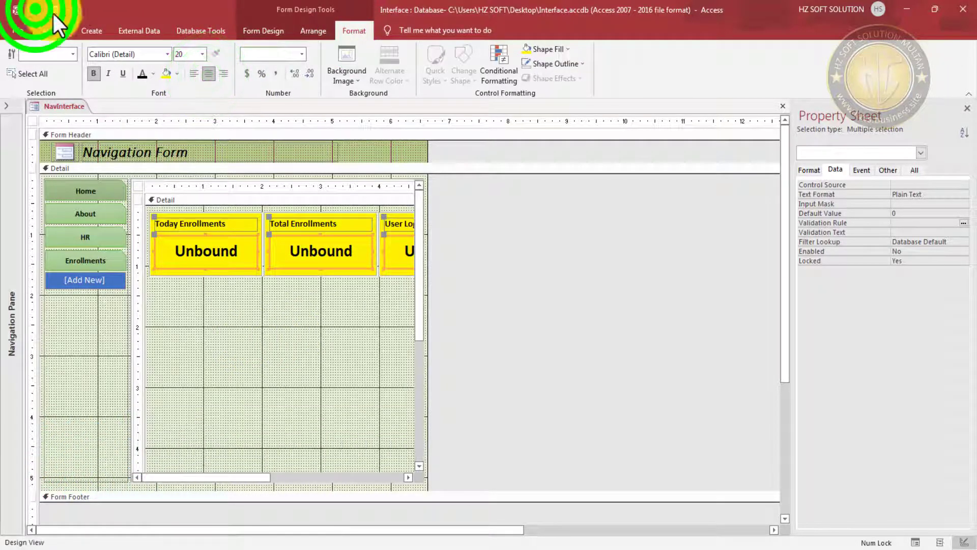
pyautogui.click(51, 10)
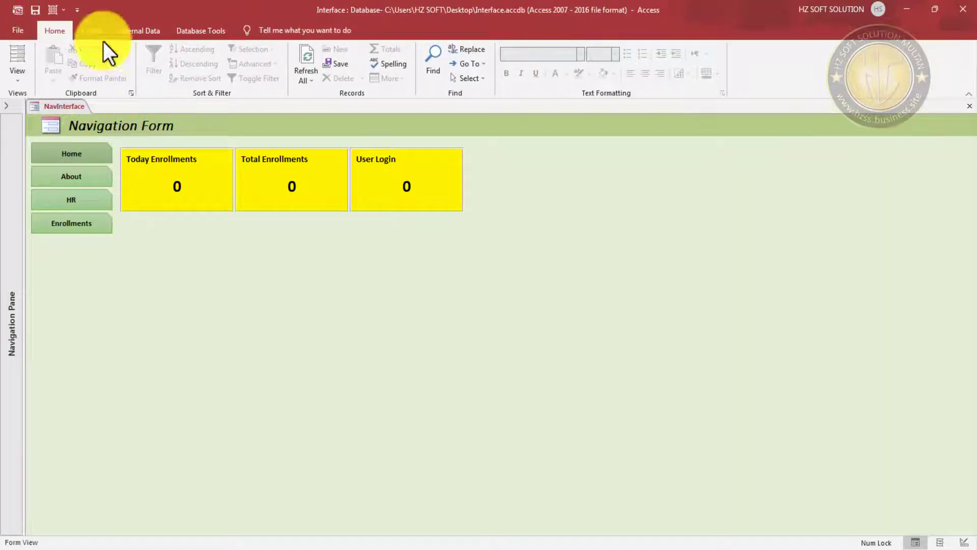
pyautogui.rightClick(684, 137)
pyautogui.click(716, 170)
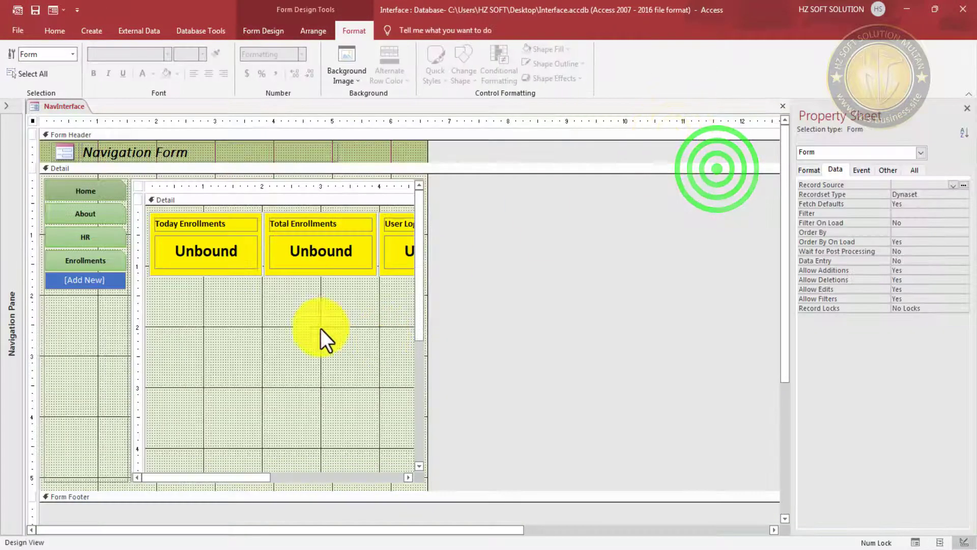
# - Name the first two value boxes txtTEnrolls and txtTotalEnrolls
pyautogui.click(222, 257)
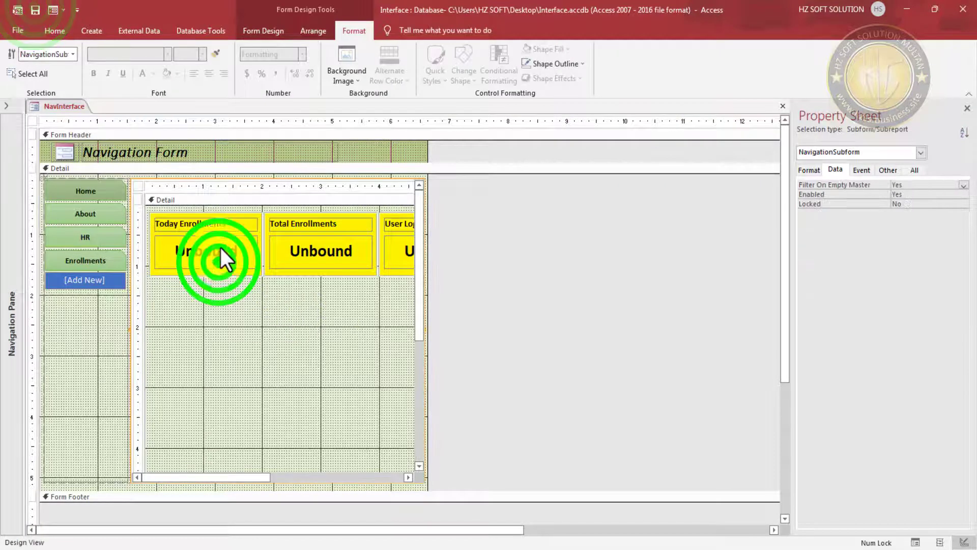
pyautogui.click(221, 248)
pyautogui.click(895, 169)
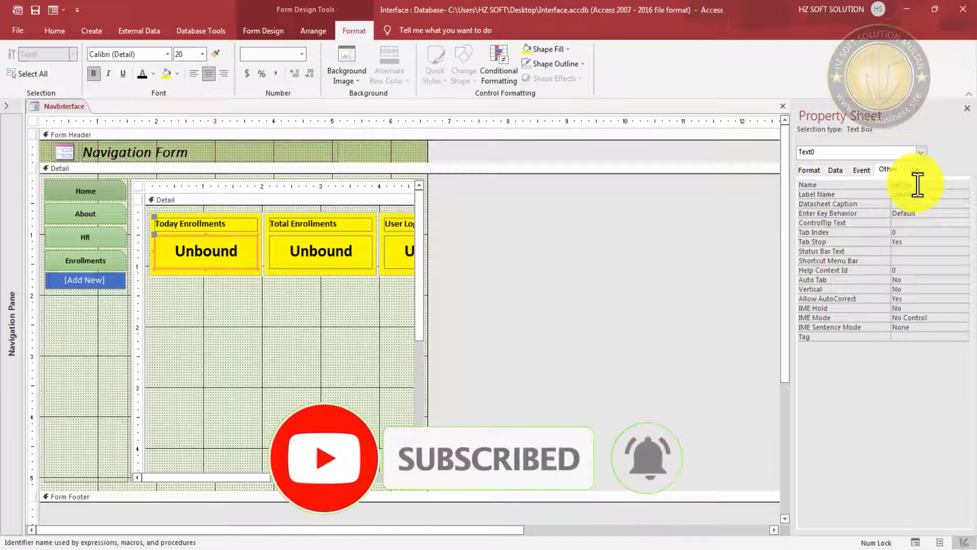
pyautogui.press('Return')
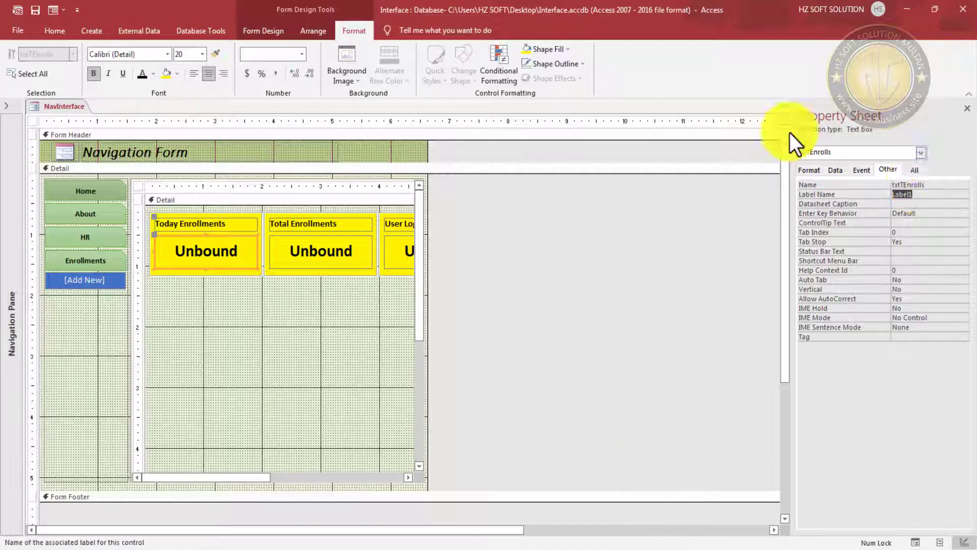
pyautogui.click(328, 266)
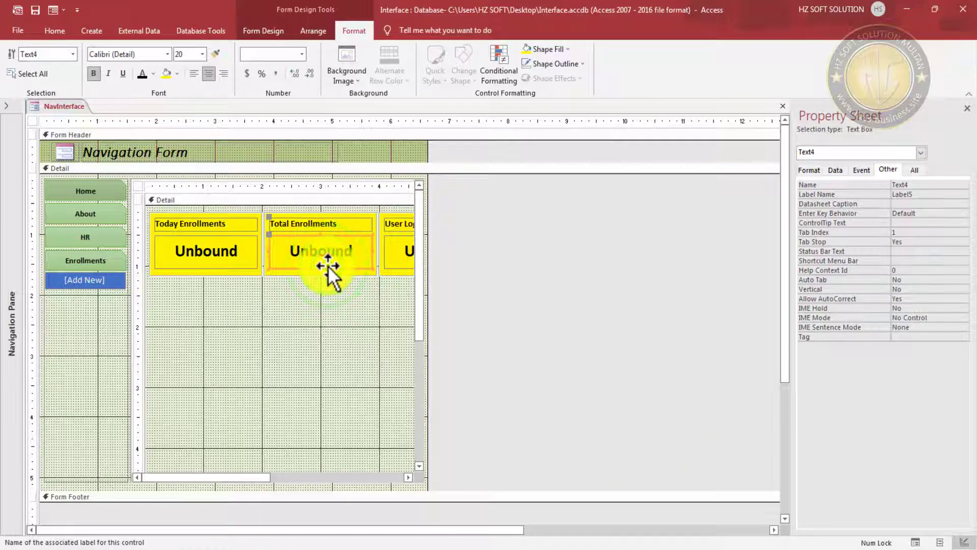
pyautogui.doubleClick(924, 184)
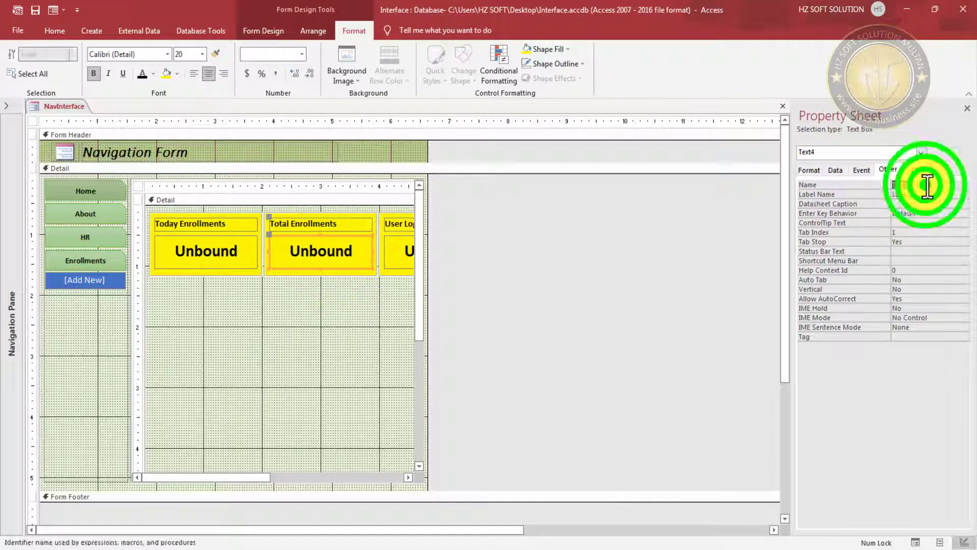
pyautogui.press('Tab')
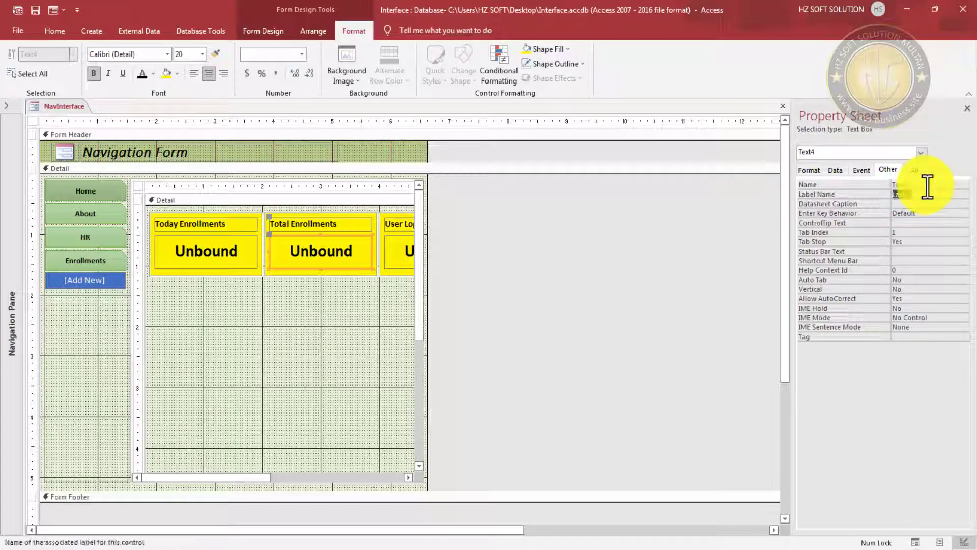
pyautogui.hotkey('shift', 'Tab')
pyautogui.write('t')
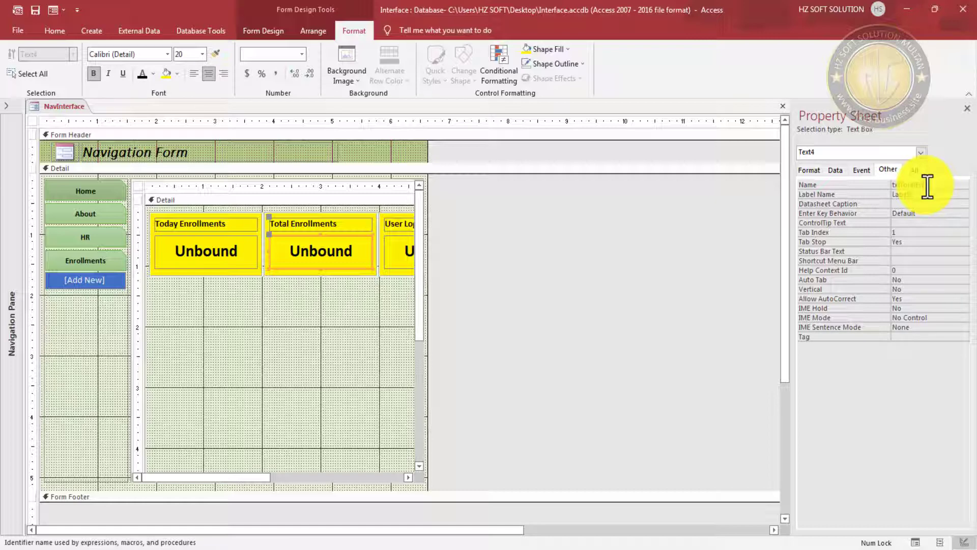
pyautogui.press('Tab')
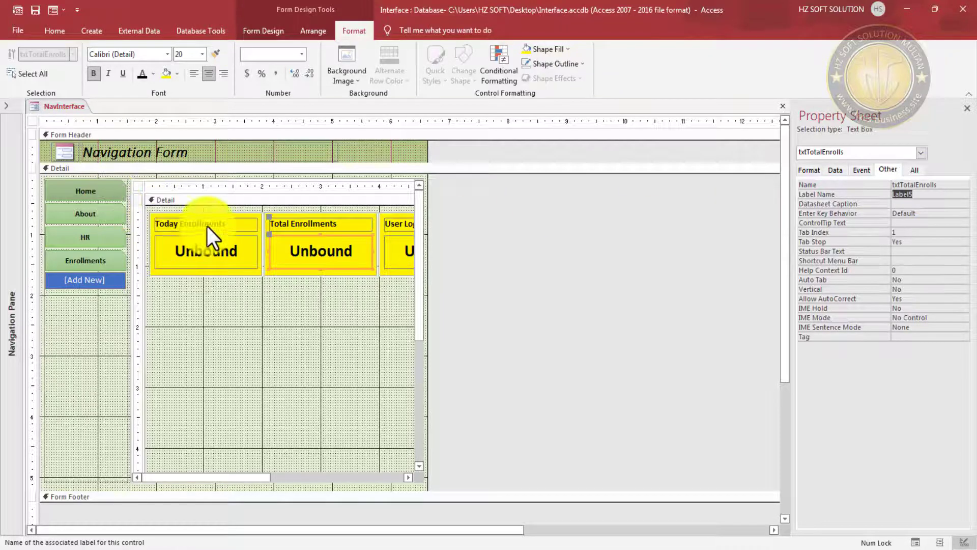
# - Name the User Login value box txtUserLogin, save, and run the form
pyautogui.click(207, 224)
pyautogui.click(229, 250)
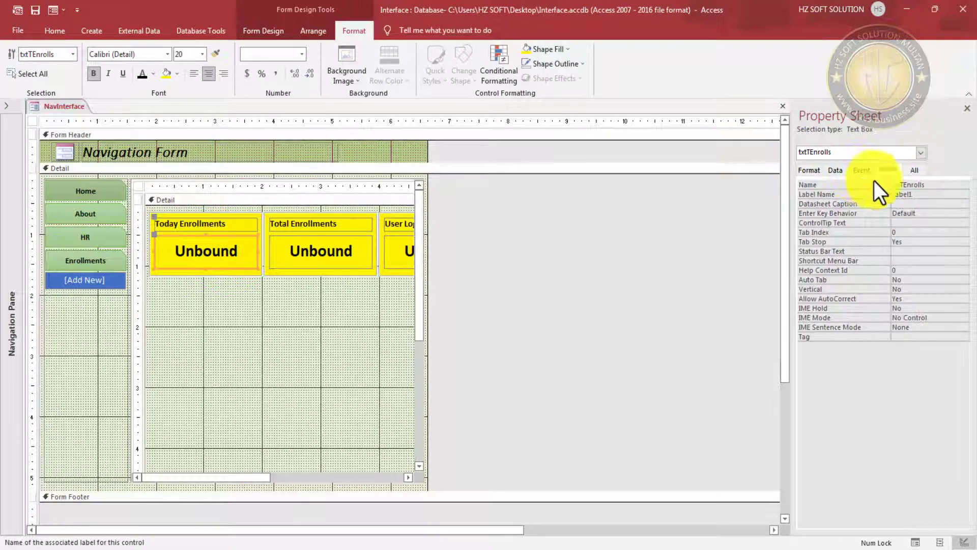
pyautogui.click(321, 249)
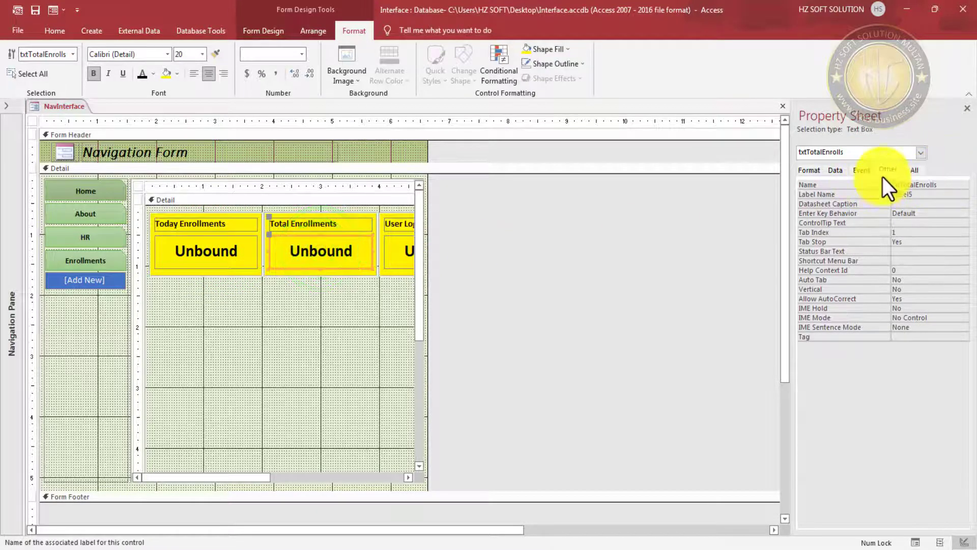
pyautogui.click(391, 249)
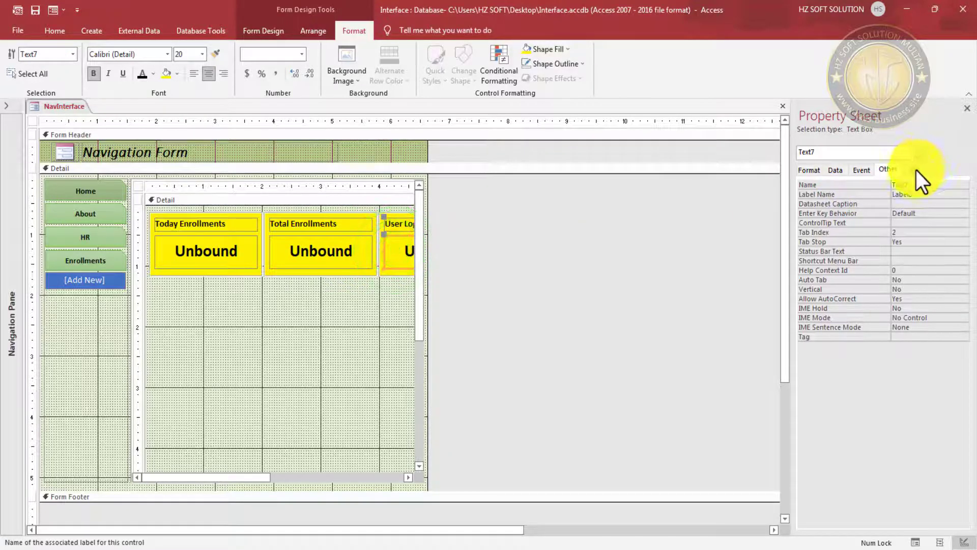
pyautogui.click(911, 184)
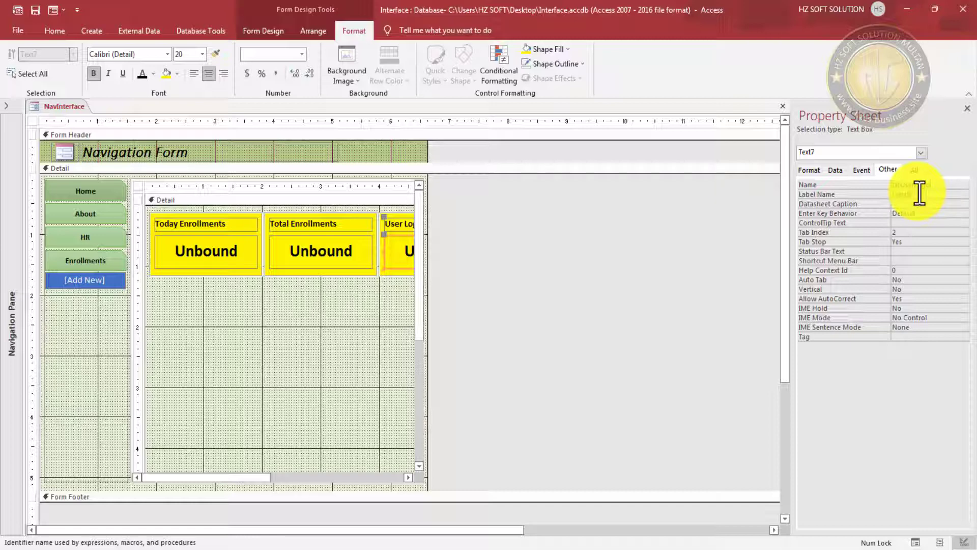
pyautogui.write('txtUserLogin')
pyautogui.press('Return')
pyautogui.click(32, 11)
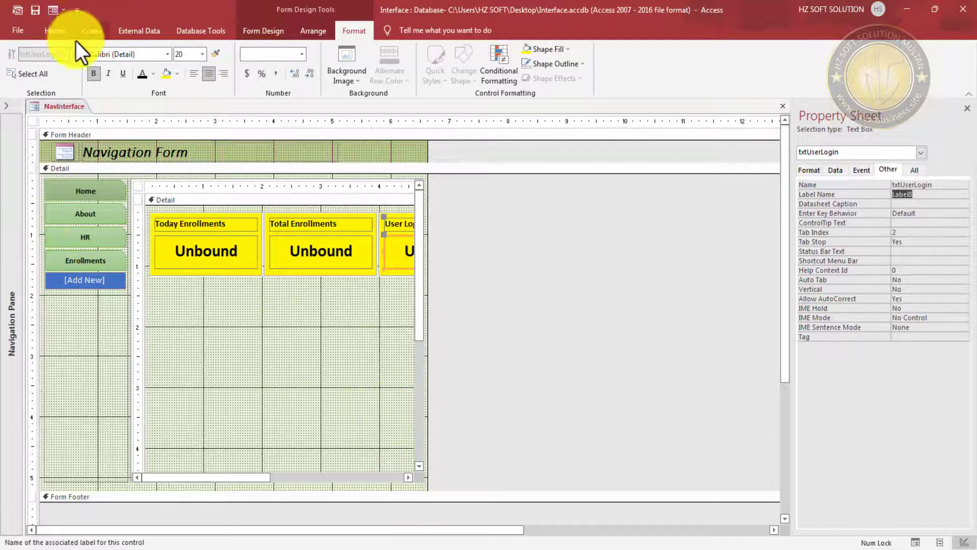
pyautogui.click(35, 10)
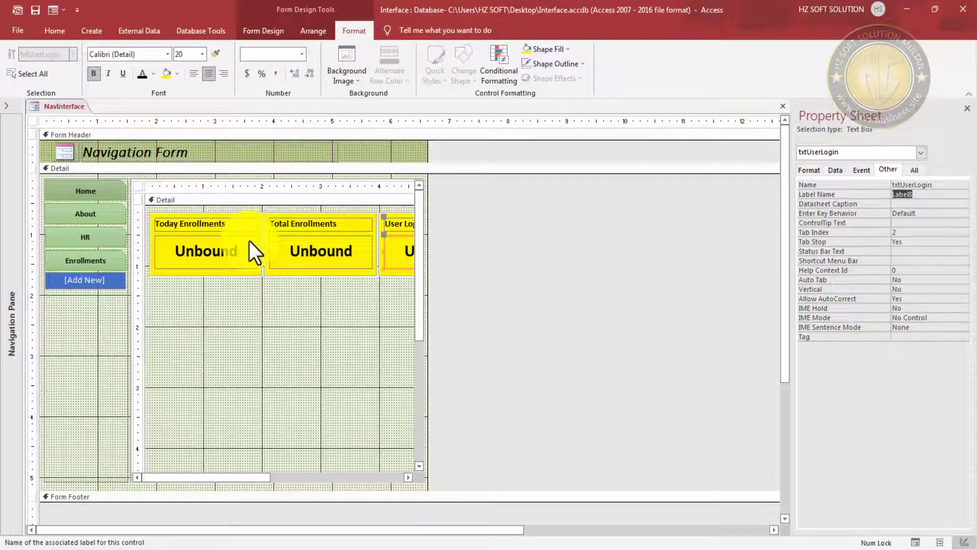
pyautogui.click(35, 8)
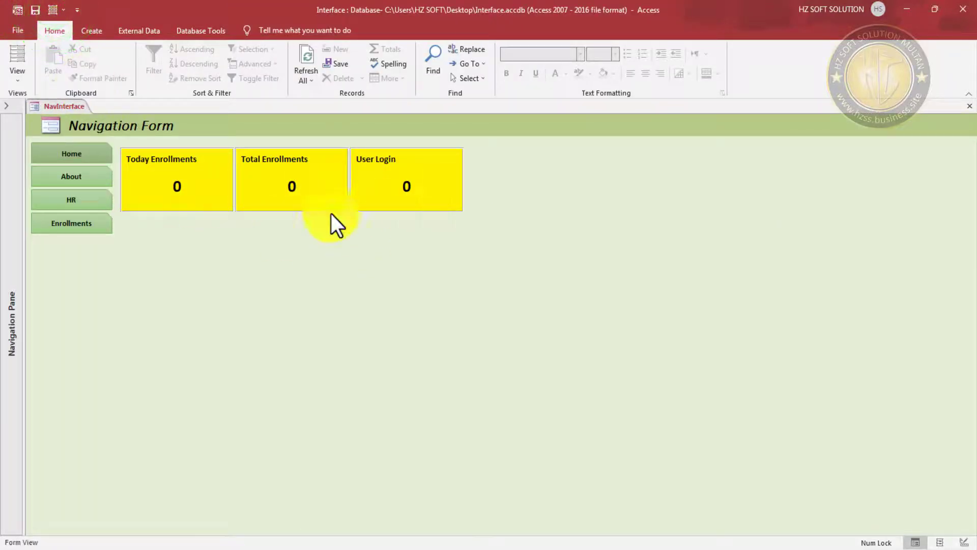
# - Switch NavInterface to Design View and select the dashboard subform's form
pyautogui.rightClick(567, 134)
pyautogui.click(611, 166)
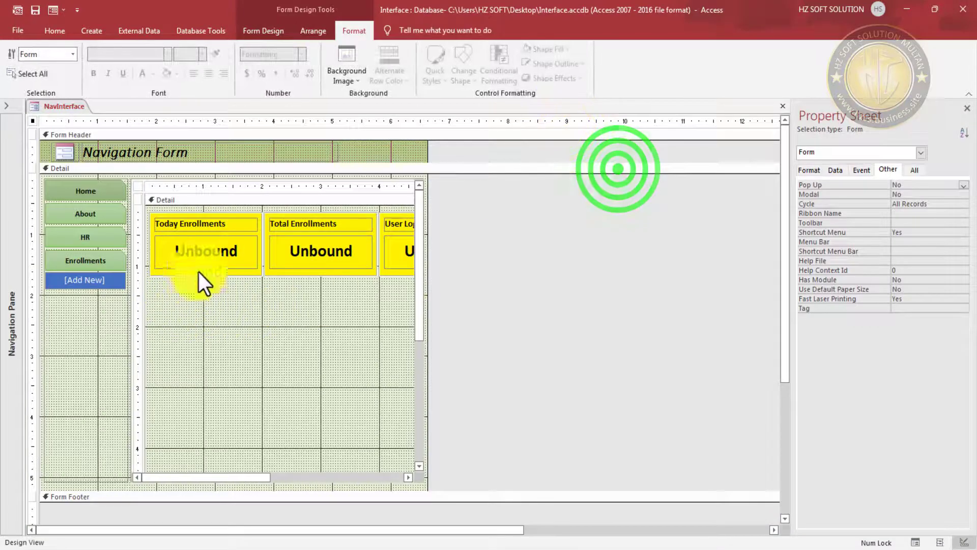
pyautogui.click(214, 249)
pyautogui.click(208, 250)
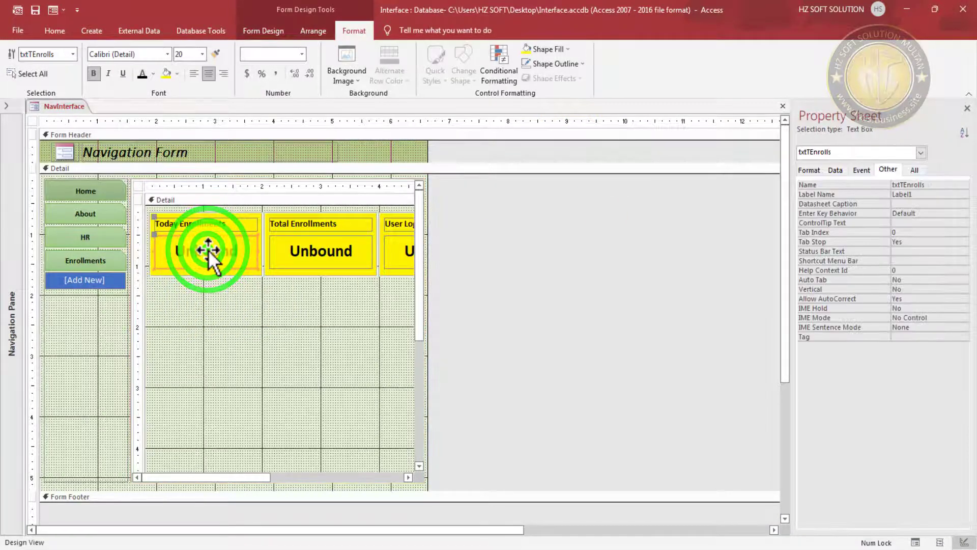
pyautogui.click(139, 184)
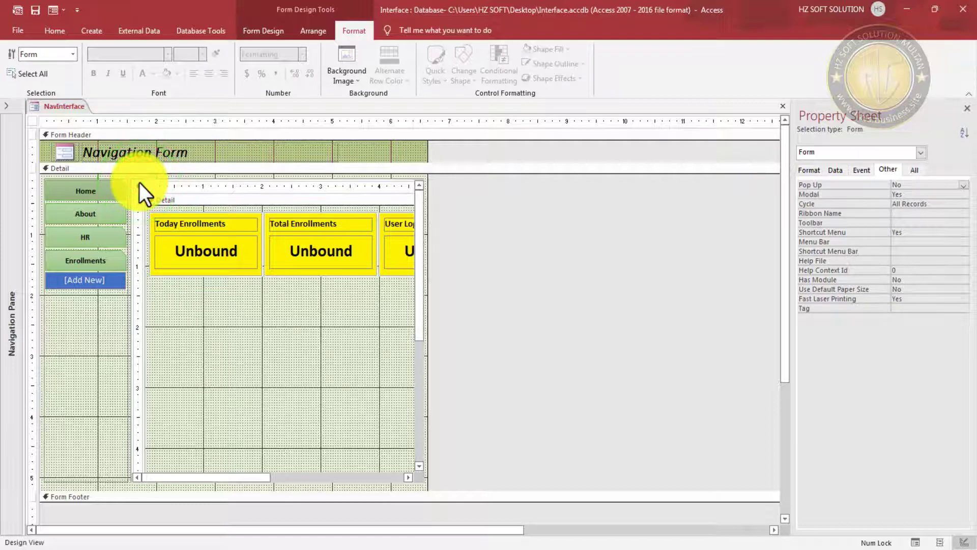
pyautogui.click(139, 189)
# - Set the subform's On Load event to [Event Procedure] and open its code
pyautogui.click(915, 222)
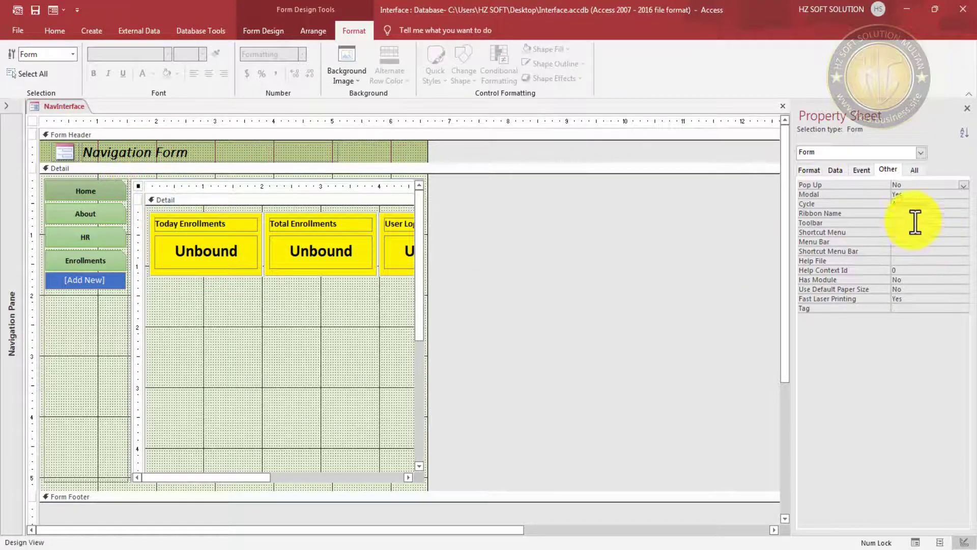
pyautogui.click(864, 170)
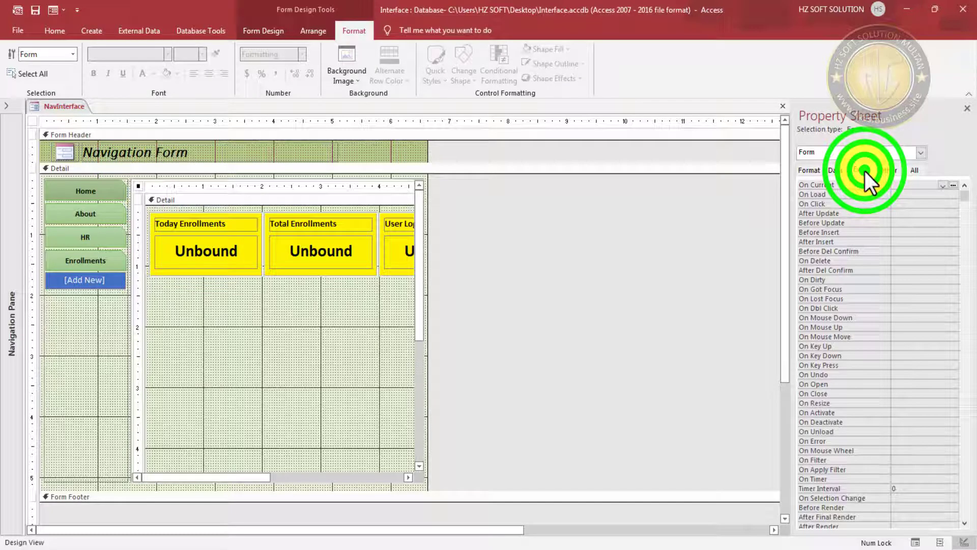
pyautogui.click(915, 195)
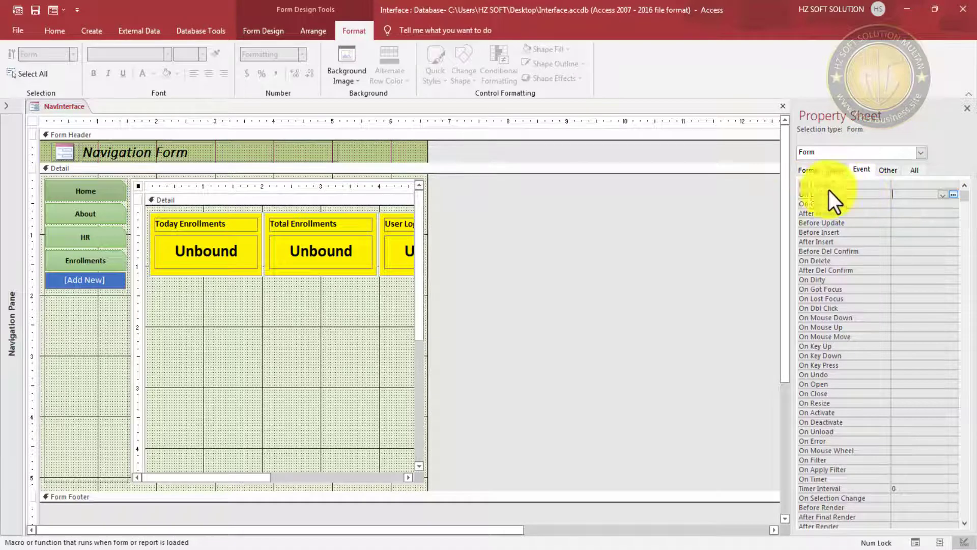
pyautogui.doubleClick(930, 198)
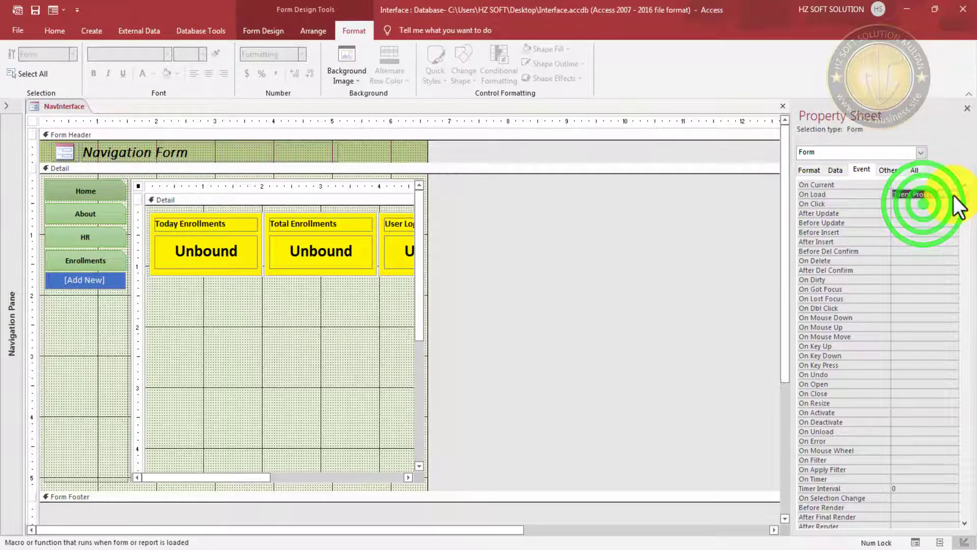
pyautogui.click(954, 194)
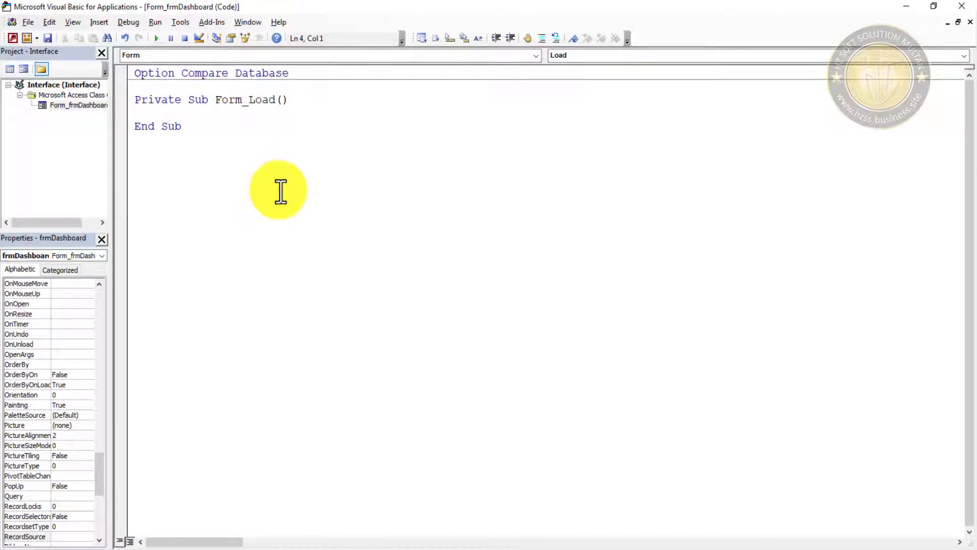
# - Declare Dim TEnrolls As String inside Form_Load
pyautogui.press('Return')
pyautogui.press('Return')
pyautogui.press('Return')
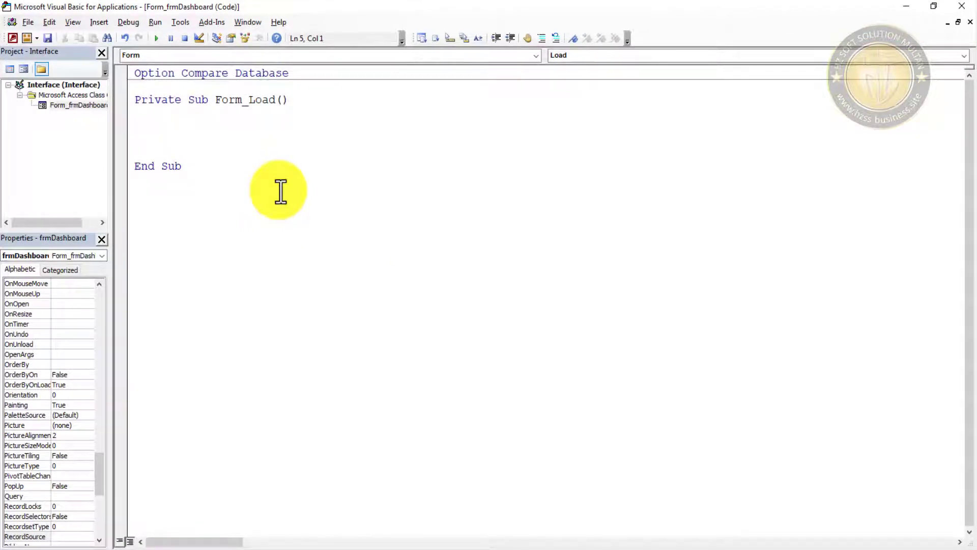
pyautogui.write('d')
pyautogui.press('BackSpace')
pyautogui.write('im')
pyautogui.write(' Enrol')
pyautogui.press('BackSpace')
pyautogui.press('BackSpace')
pyautogui.press('BackSpace')
pyautogui.press('BackSpace')
pyautogui.press('BackSpace')
pyautogui.write('TEnrolls As ')
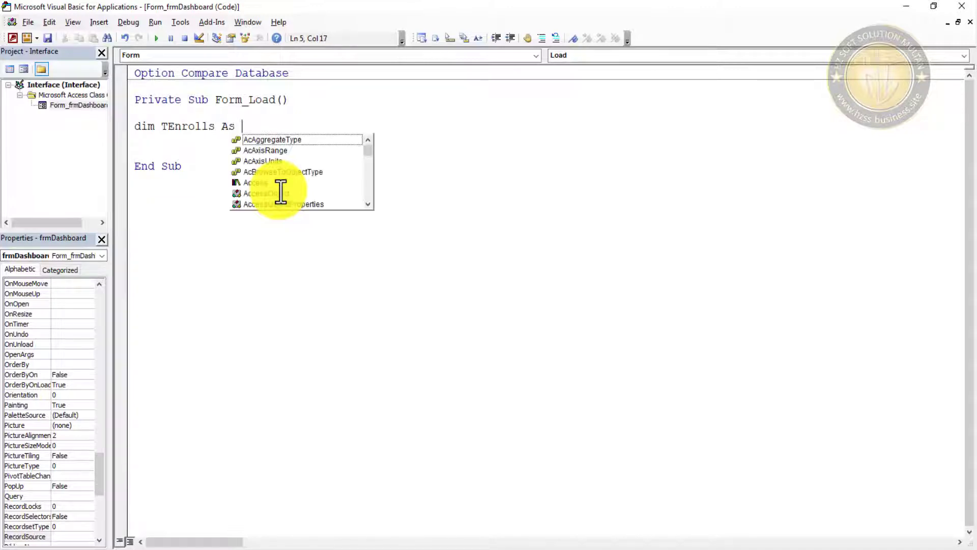
pyautogui.write('Str')
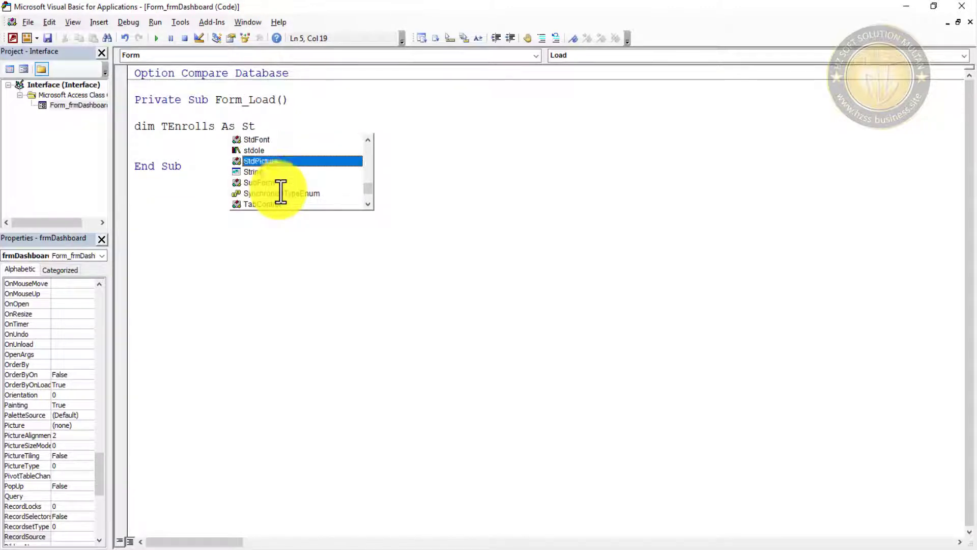
pyautogui.press('Tab')
pyautogui.press('Return')
pyautogui.press('Return')
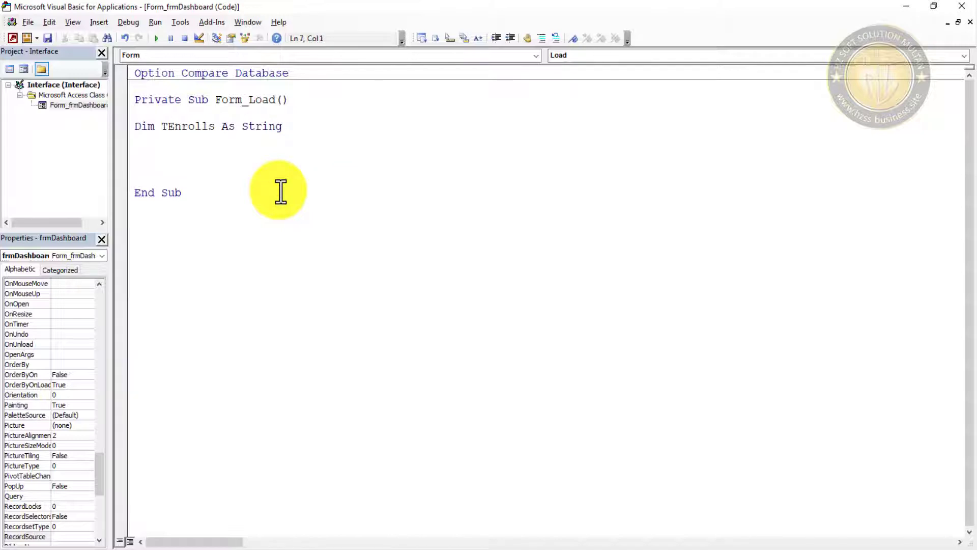
# - Begin the assignment TEnrolls = DSum("" on the next line
pyautogui.write('TEnrolls =dlookup')
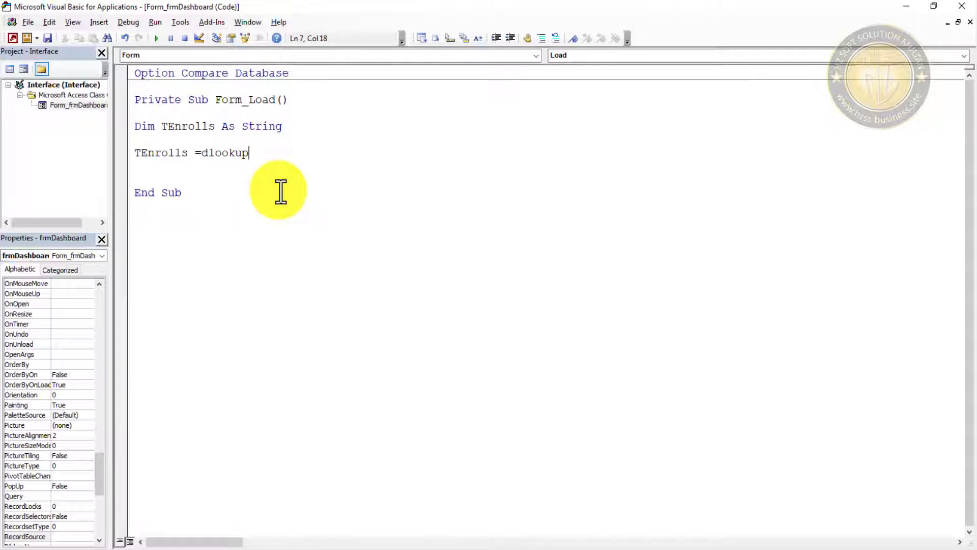
pyautogui.write('(')
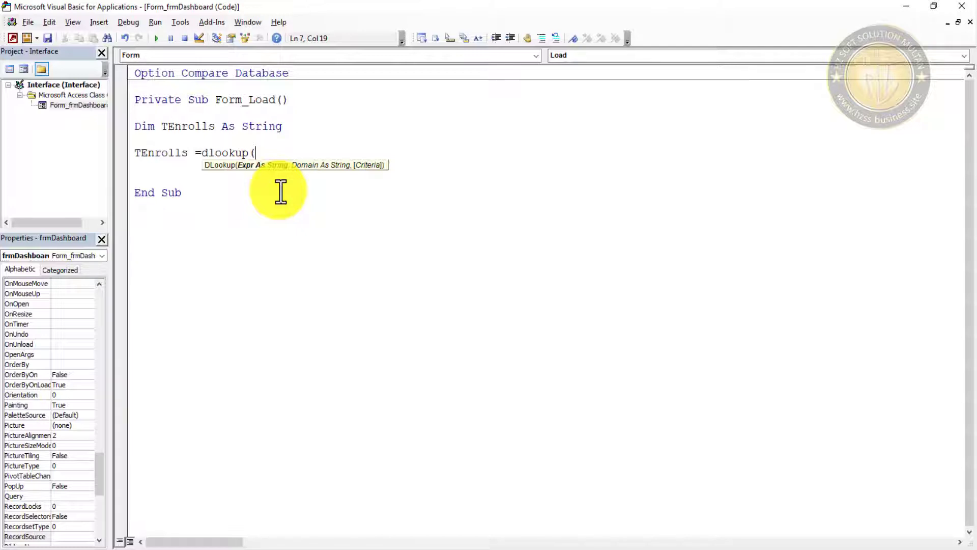
pyautogui.write('""')
pyautogui.press('Left')
pyautogui.press('BackSpace')
pyautogui.press('BackSpace')
pyautogui.press('BackSpace')
pyautogui.press('BackSpace')
pyautogui.press('BackSpace')
pyautogui.press('BackSpace')
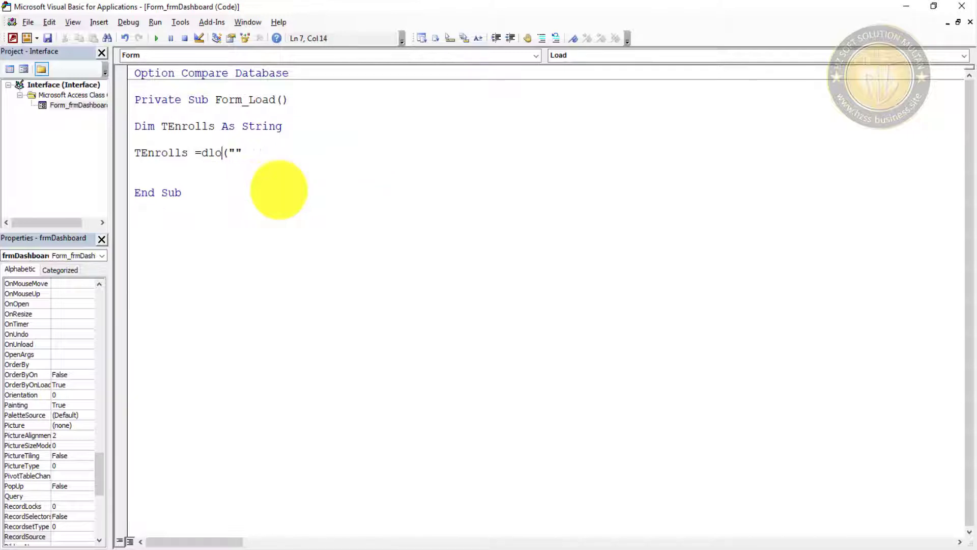
pyautogui.write('sum')
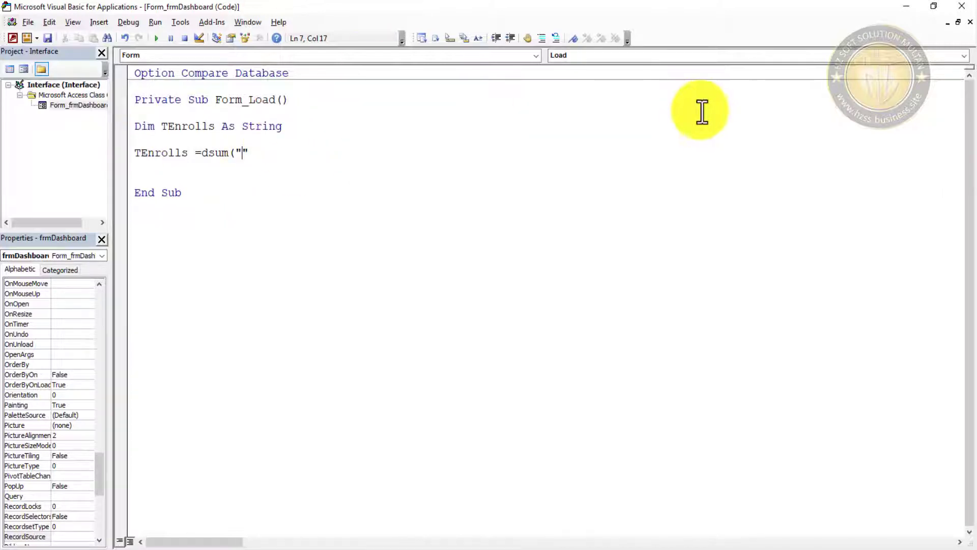
# - Open the Enroll_StudentInfo table, then return to NavInterface's On Load code
pyautogui.click(903, 8)
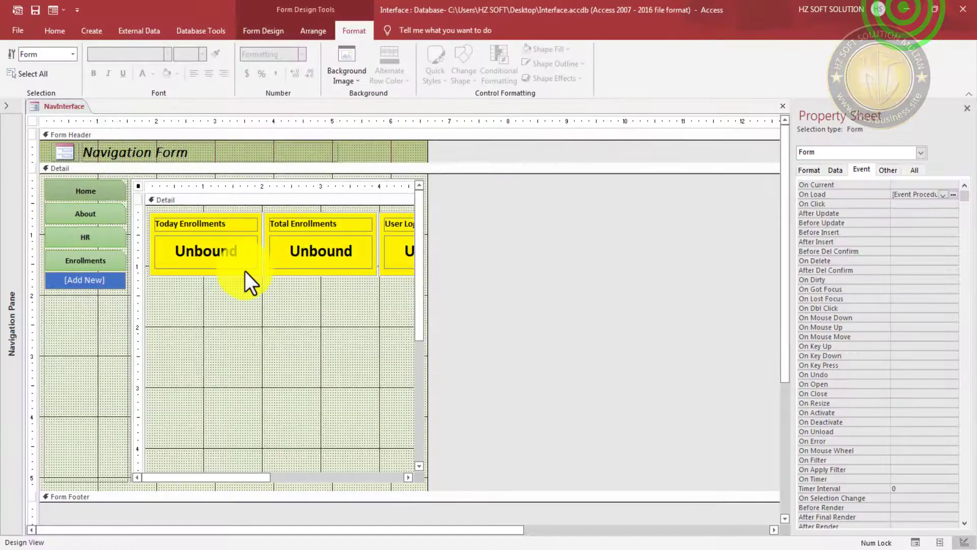
pyautogui.click(6, 105)
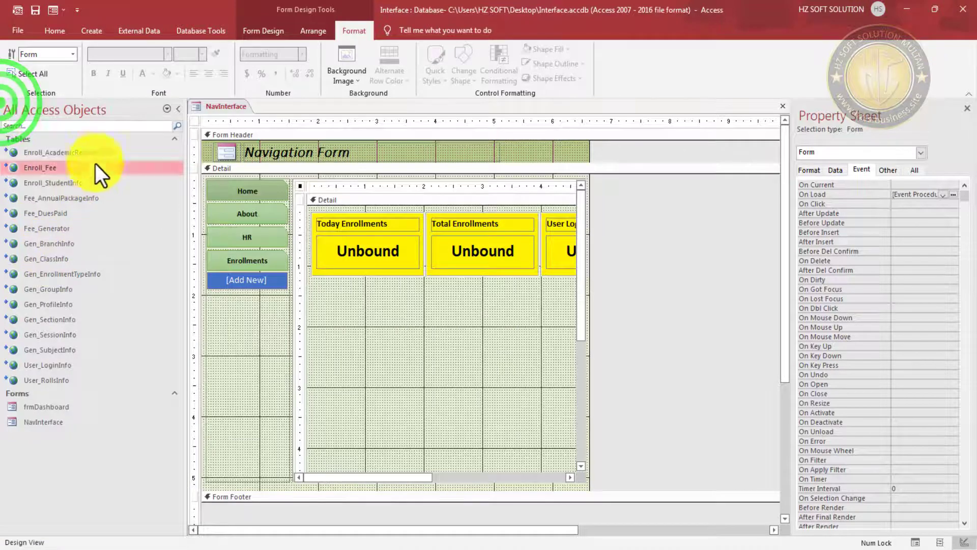
pyautogui.doubleClick(68, 184)
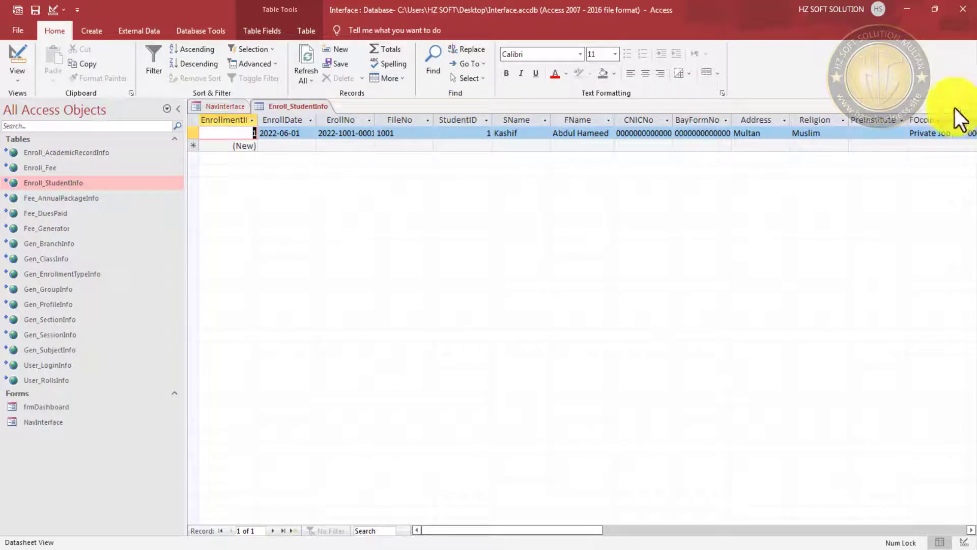
pyautogui.click(230, 109)
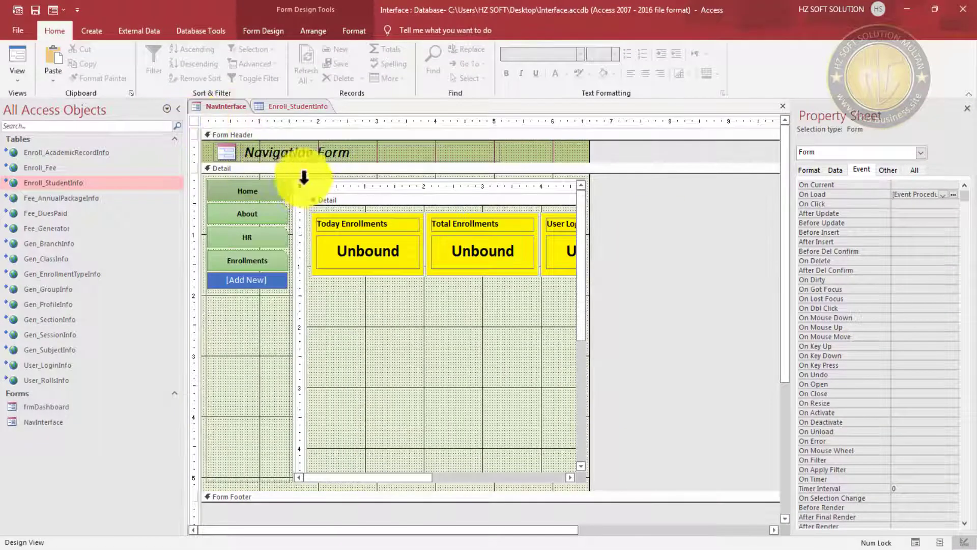
pyautogui.click(954, 194)
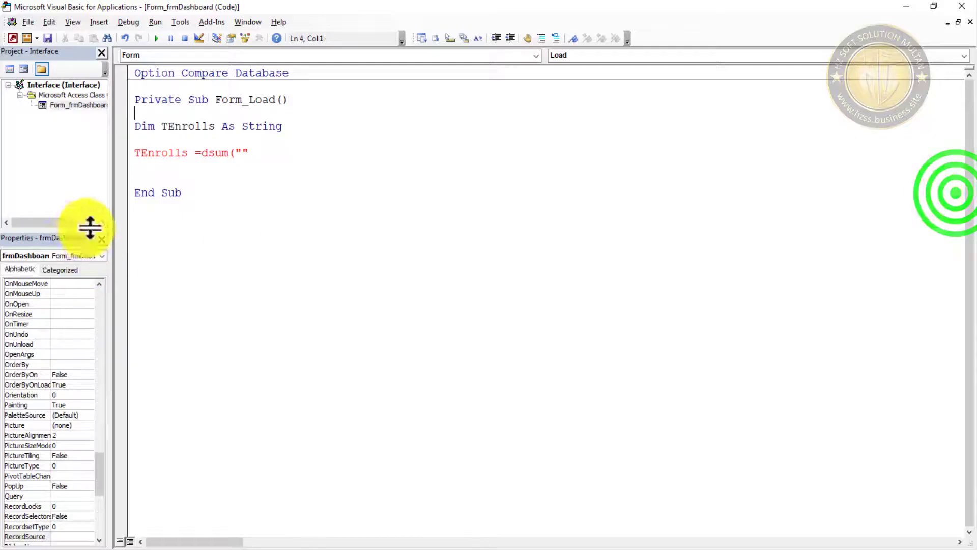
# - Dismiss the compile error and make the call read DSum("StudentID",""), then return to Access
pyautogui.click(239, 149)
pyautogui.click(487, 329)
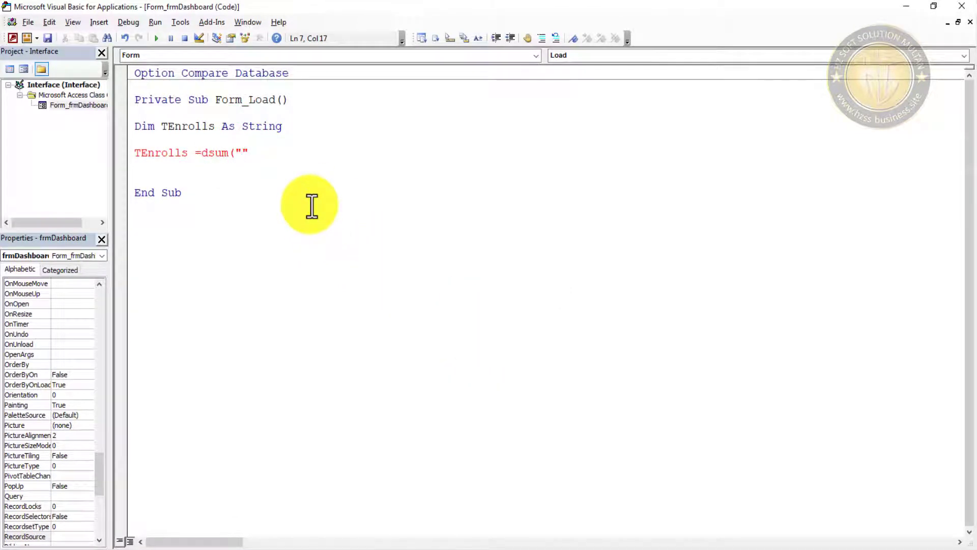
pyautogui.write('Sy')
pyautogui.press('BackSpace')
pyautogui.write('tu')
pyautogui.press('BackSpace')
pyautogui.write('udentID')
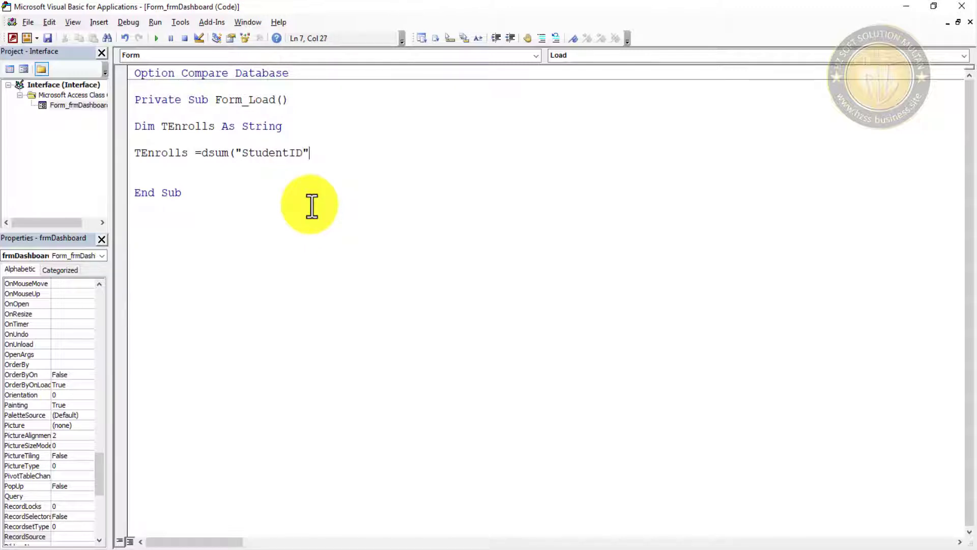
pyautogui.write('",""')
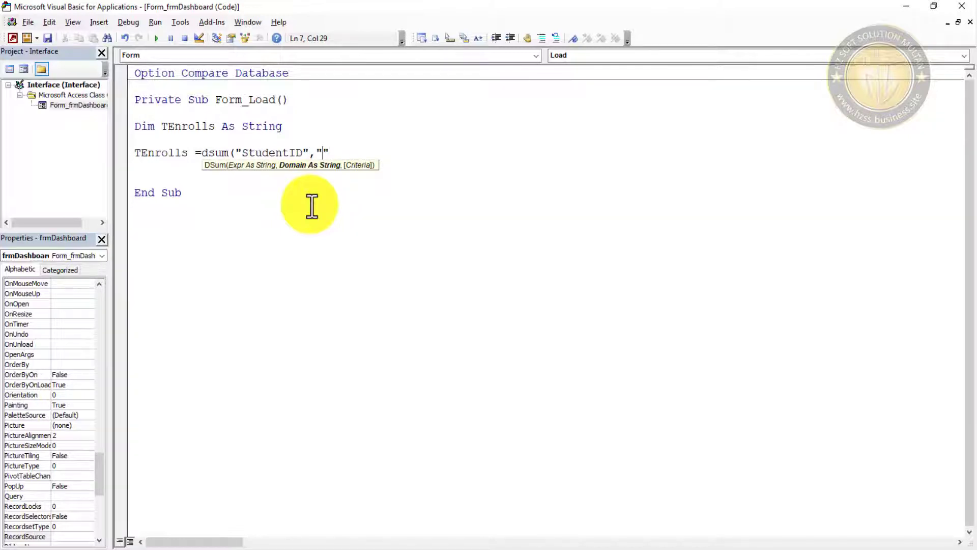
pyautogui.click(908, 6)
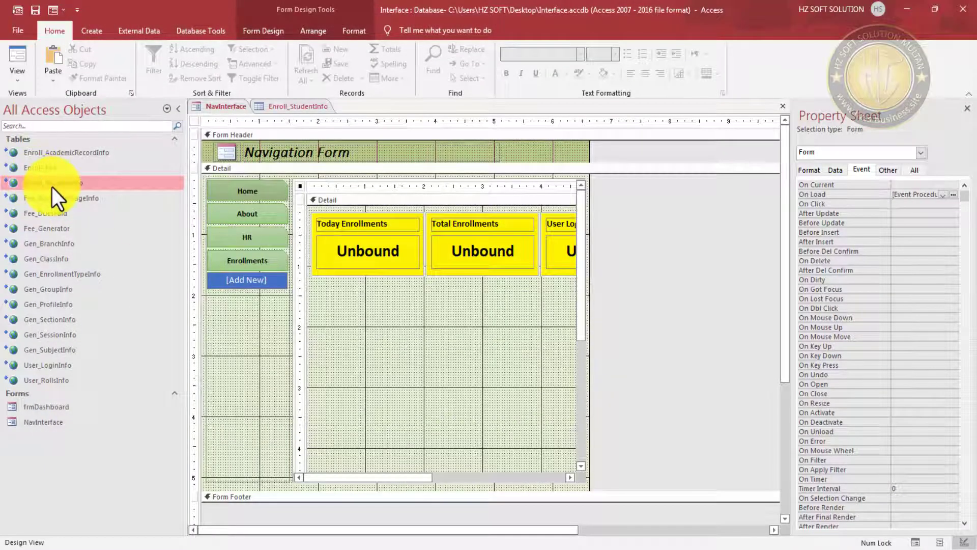
# - Try renaming Enroll_StudentInfo, dismiss the open-table warning, and close the table
pyautogui.rightClick(73, 182)
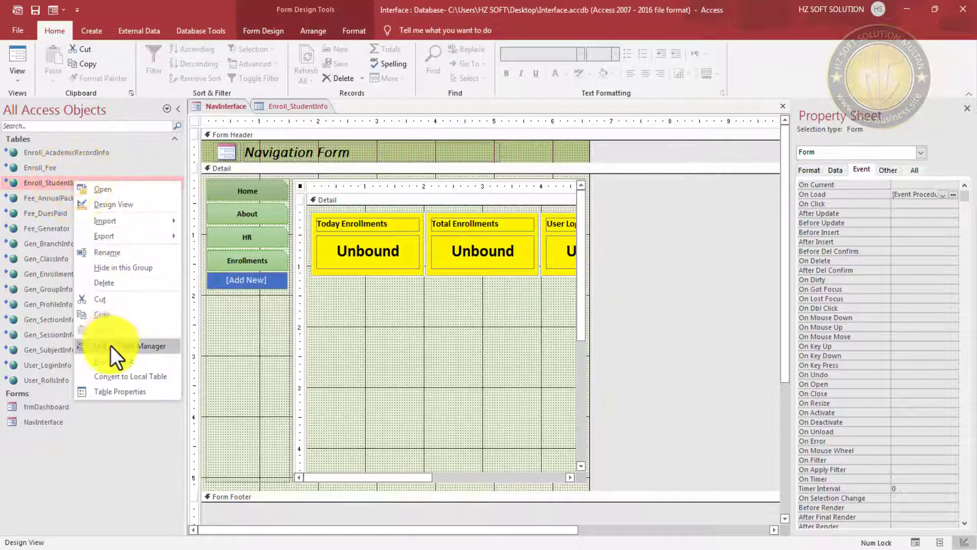
pyautogui.click(113, 253)
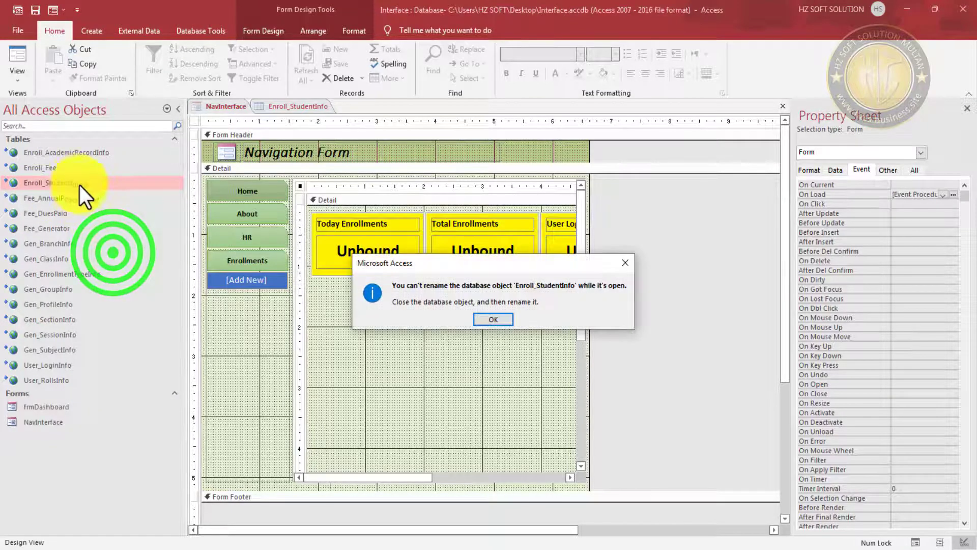
pyautogui.click(499, 321)
pyautogui.click(285, 105)
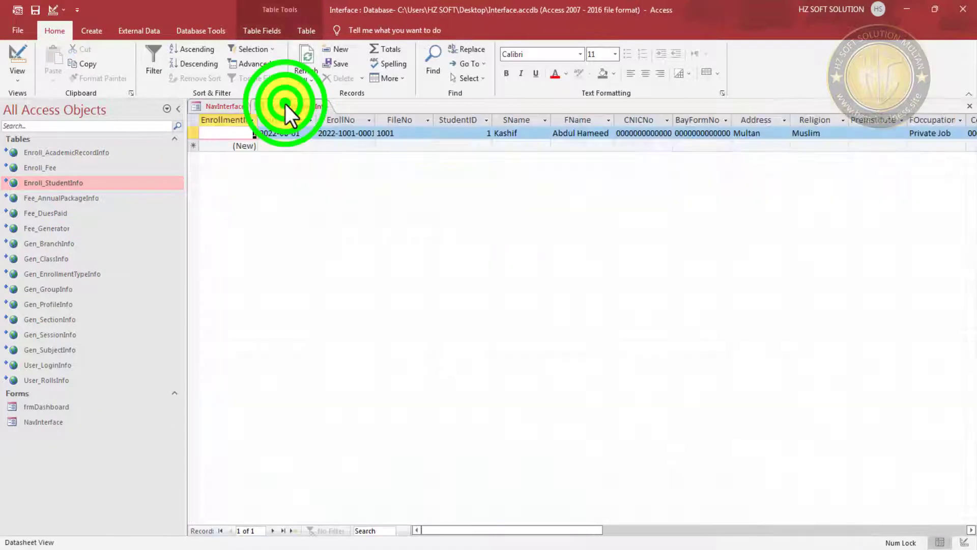
pyautogui.click(966, 106)
# - Check the Enroll_StudentInfo name without changing it, reopen the table, and return to NavInterface
pyautogui.rightClick(68, 182)
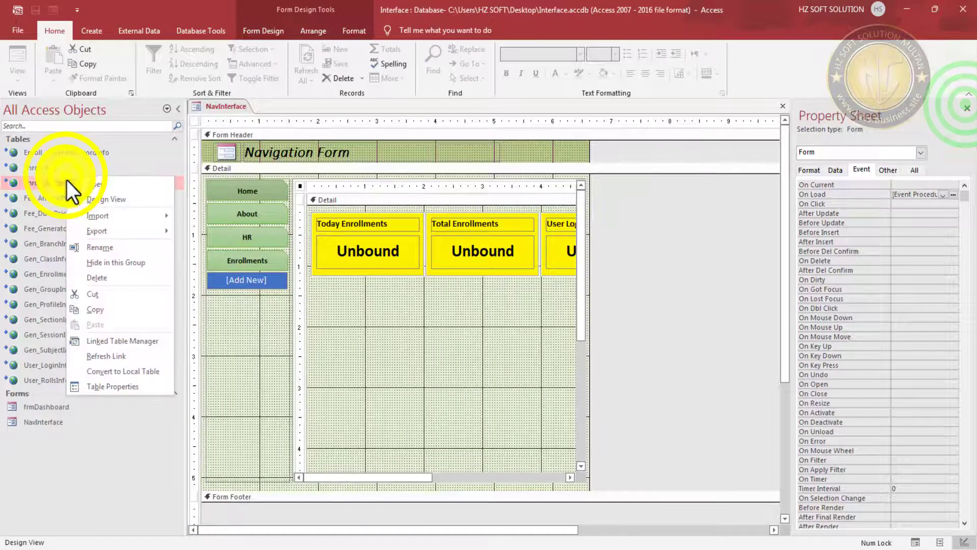
pyautogui.click(108, 252)
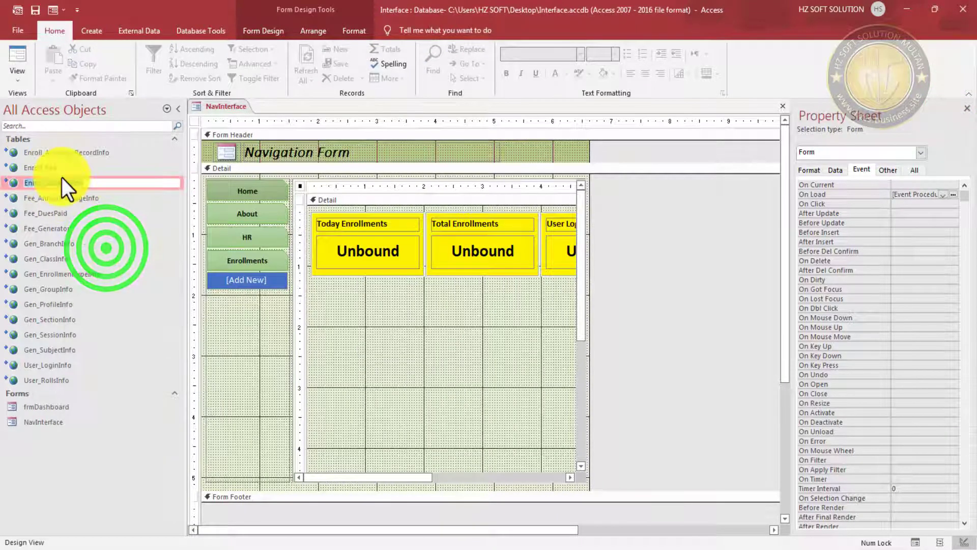
pyautogui.rightClick(62, 178)
pyautogui.click(101, 248)
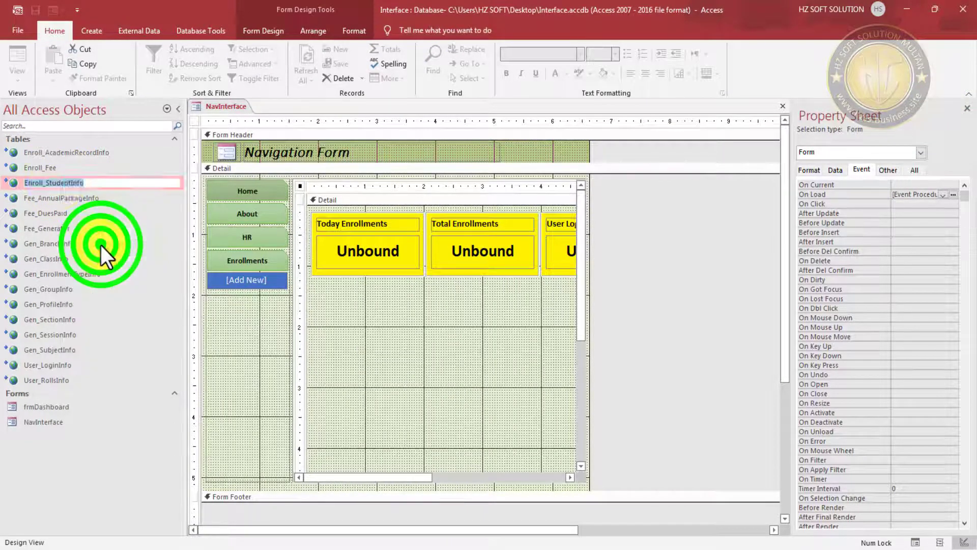
pyautogui.rightClick(61, 182)
pyautogui.click(97, 184)
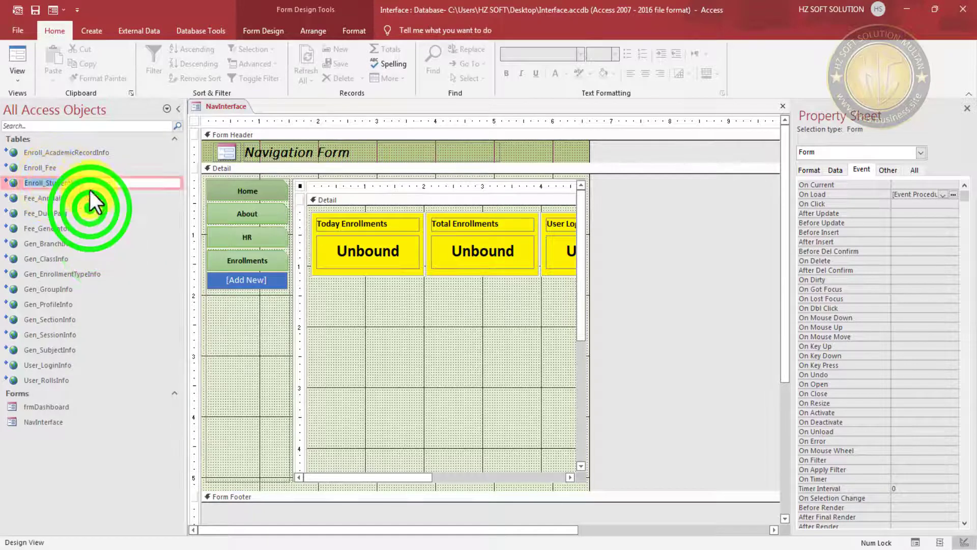
pyautogui.click(55, 484)
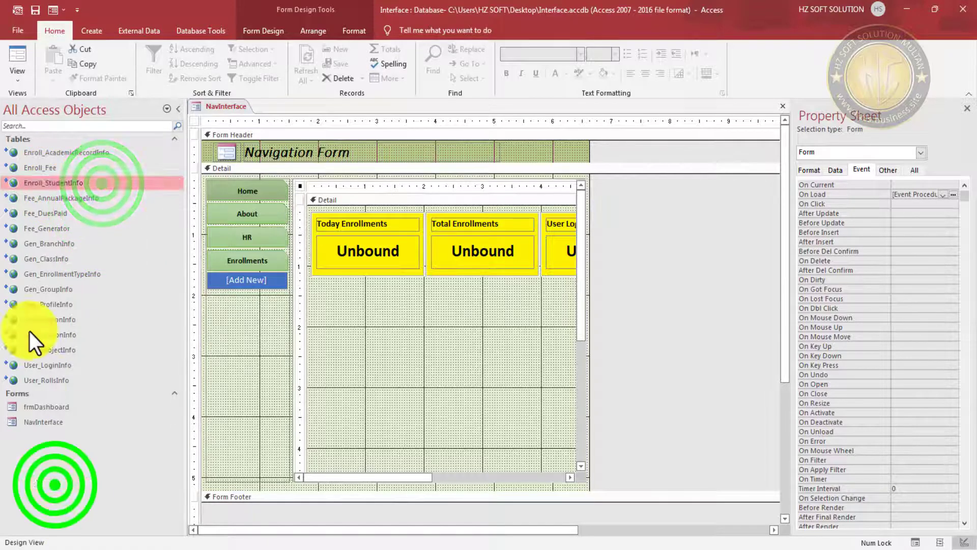
pyautogui.doubleClick(76, 187)
pyautogui.click(230, 103)
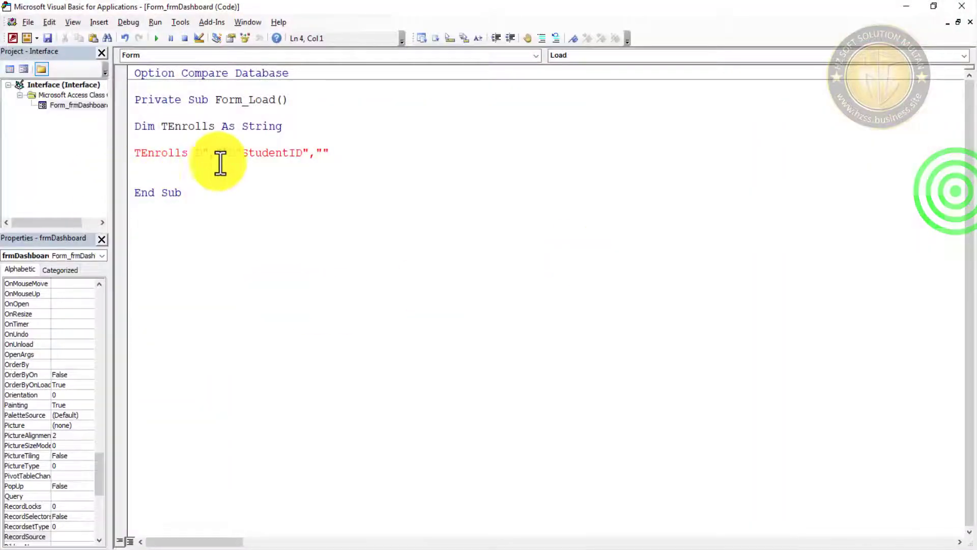
# - Complete DSum("StudentID","Enroll_StudentInfo","EnrollmentID=EnrollmentID") and save the module
pyautogui.click(319, 151)
pyautogui.click(486, 328)
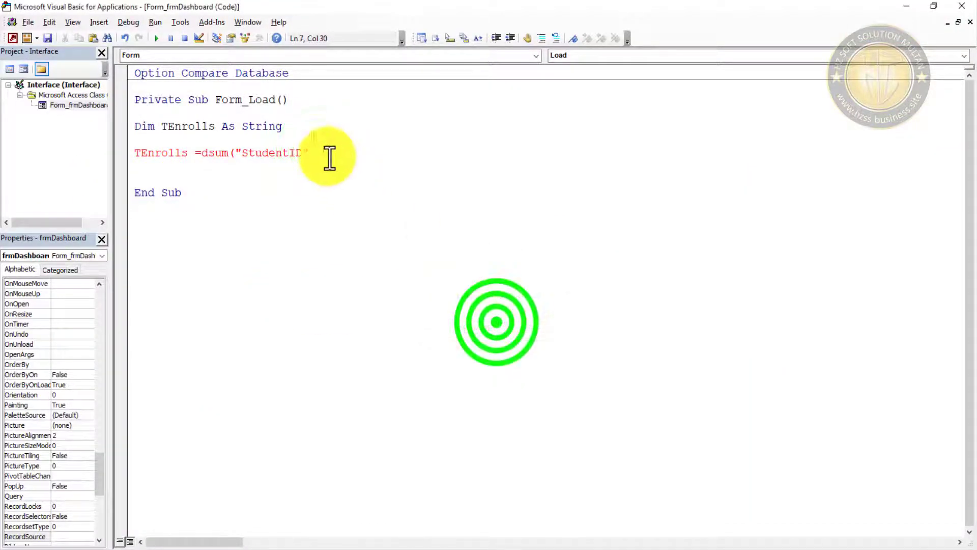
pyautogui.click(323, 152)
pyautogui.write('Enroll_StudentInfo')
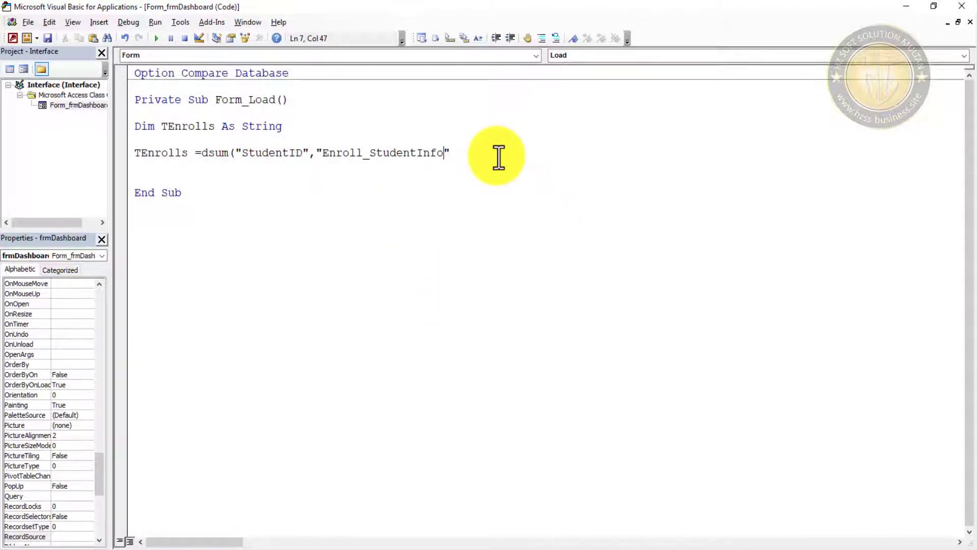
pyautogui.press('Right')
pyautogui.write(',')
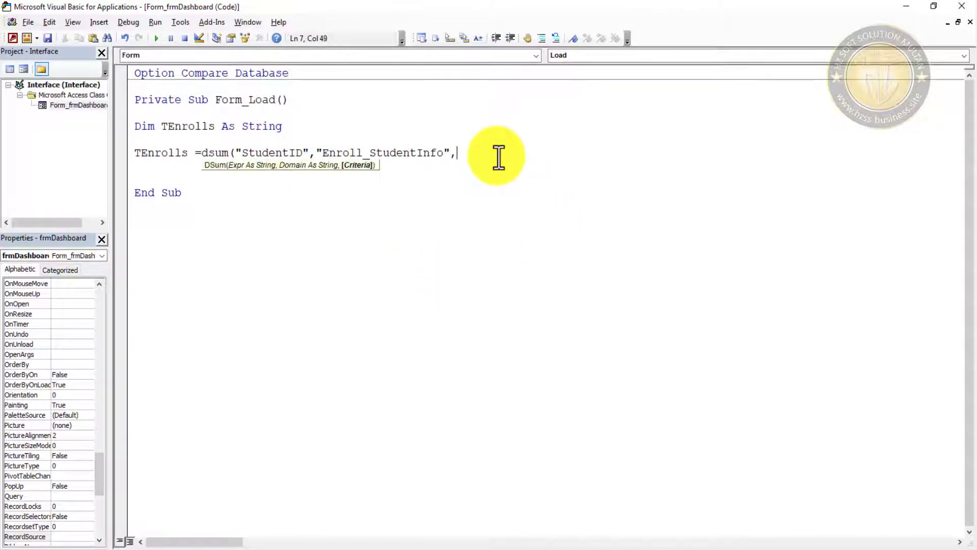
pyautogui.write('"')
pyautogui.write('EnrollmentID"=Enrollment')
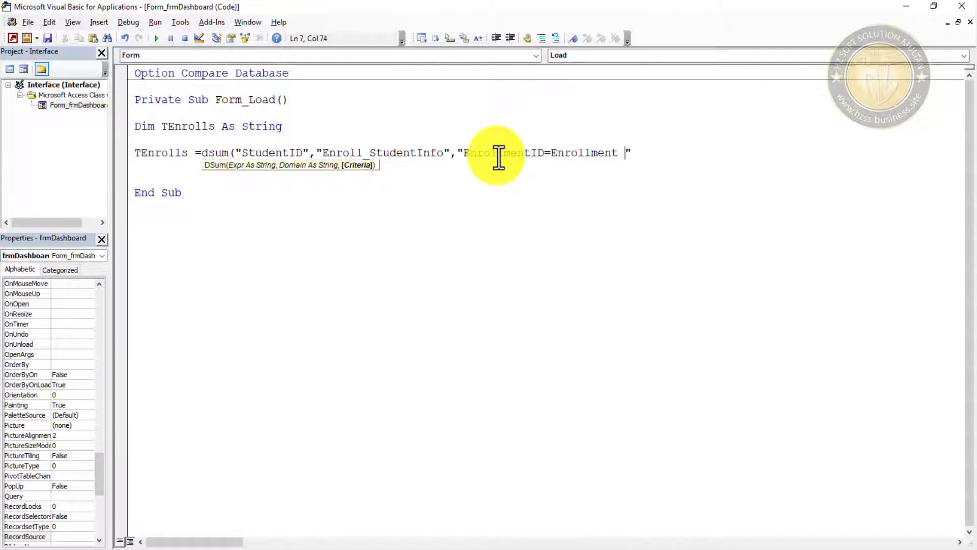
pyautogui.press('BackSpace')
pyautogui.write('ID")')
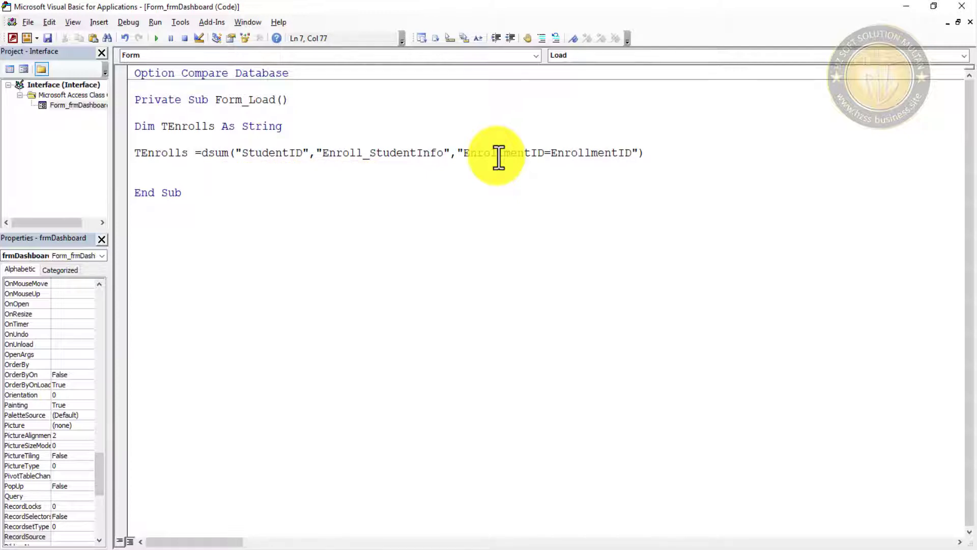
pyautogui.click(484, 228)
pyautogui.click(50, 38)
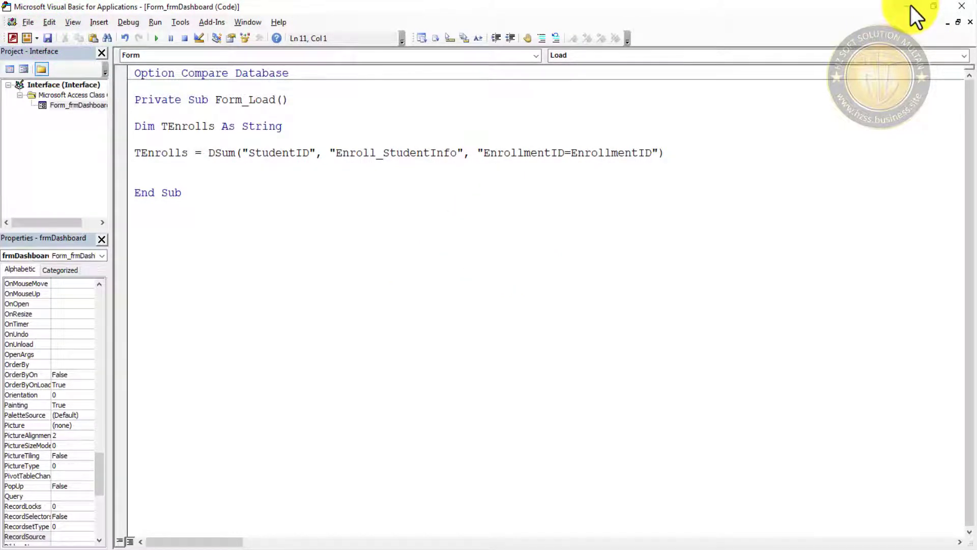
# - Add the line Me.txtTEnrolls.Value = TEnrolls below the DSum statement
pyautogui.click(566, 174)
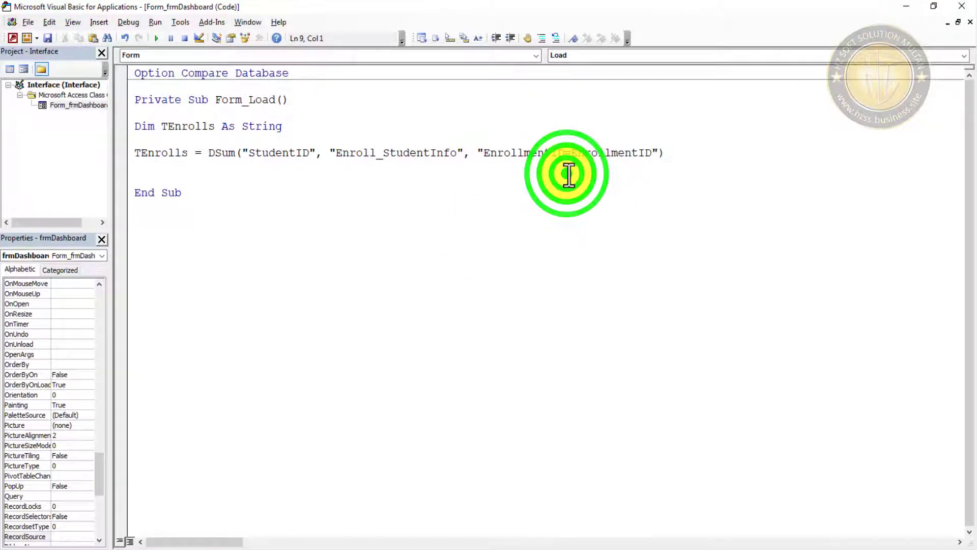
pyautogui.press('BackSpace')
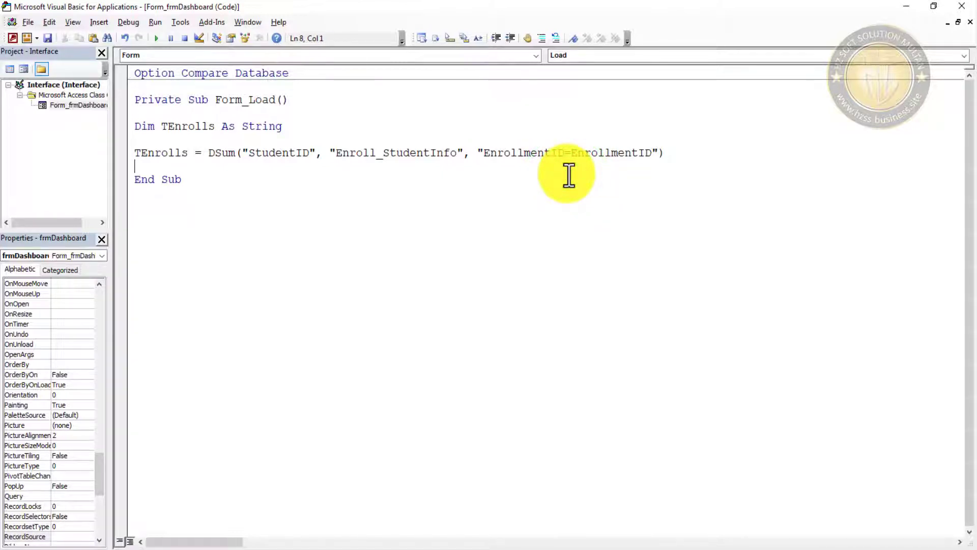
pyautogui.press('Return')
pyautogui.press('Return')
pyautogui.press('Up')
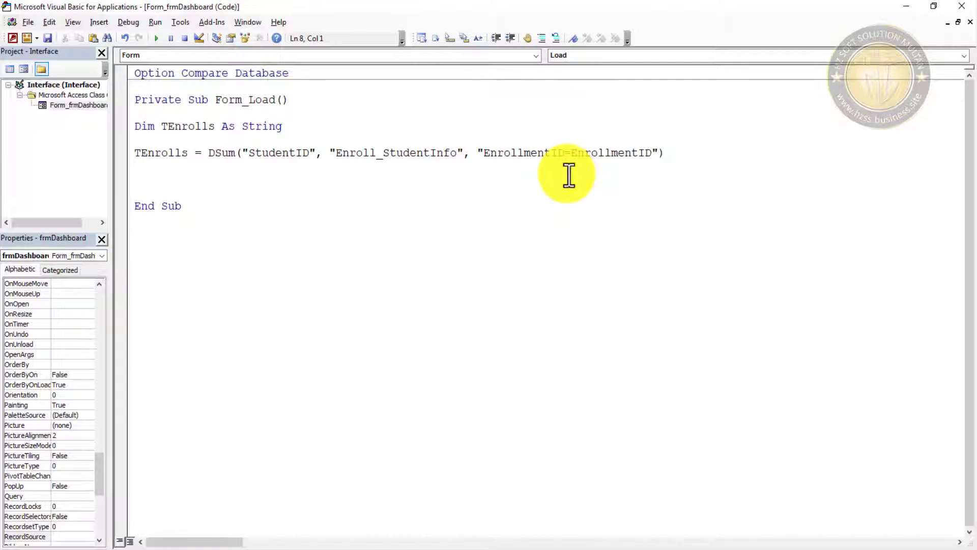
pyautogui.write('me.txt')
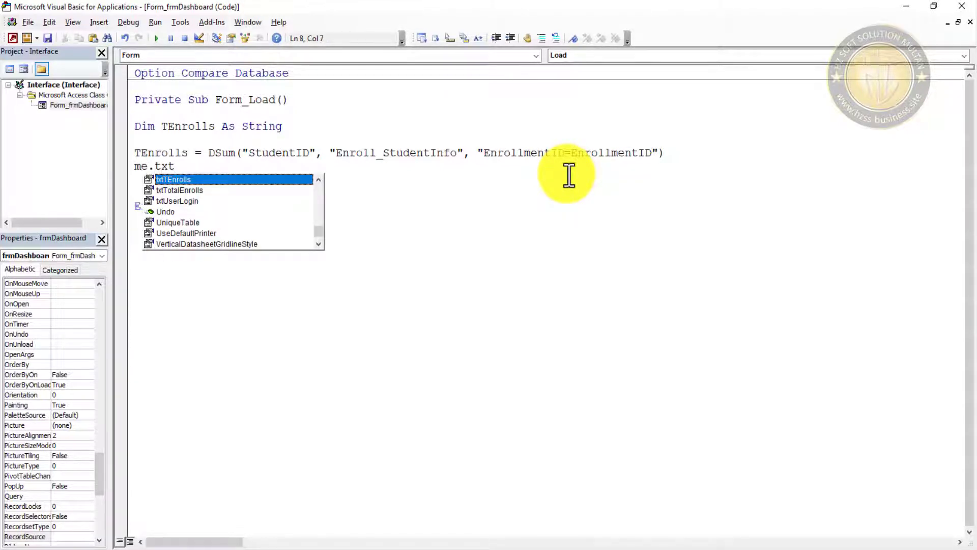
pyautogui.press('Tab')
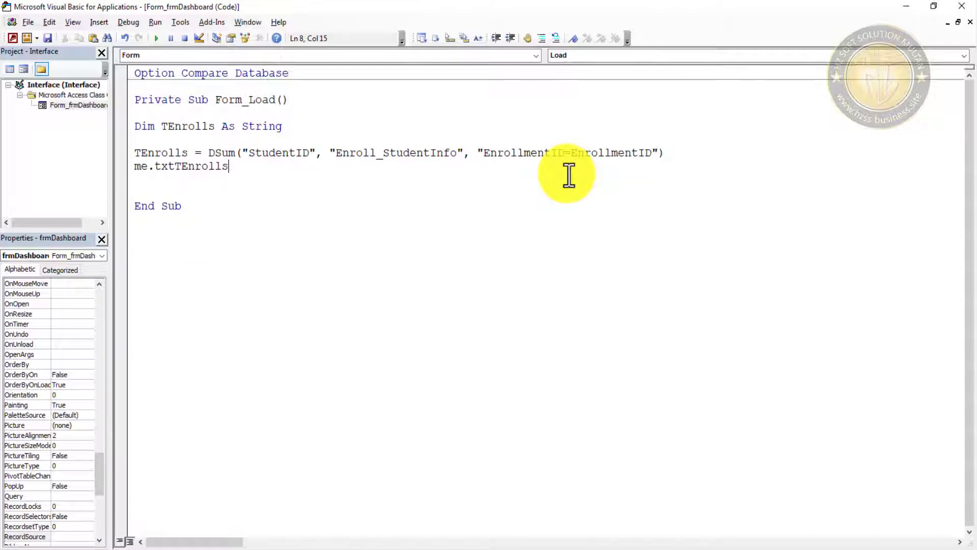
pyautogui.write('.va')
pyautogui.press('Down')
pyautogui.press('Down')
pyautogui.press('Tab')
pyautogui.write('=tEnroll')
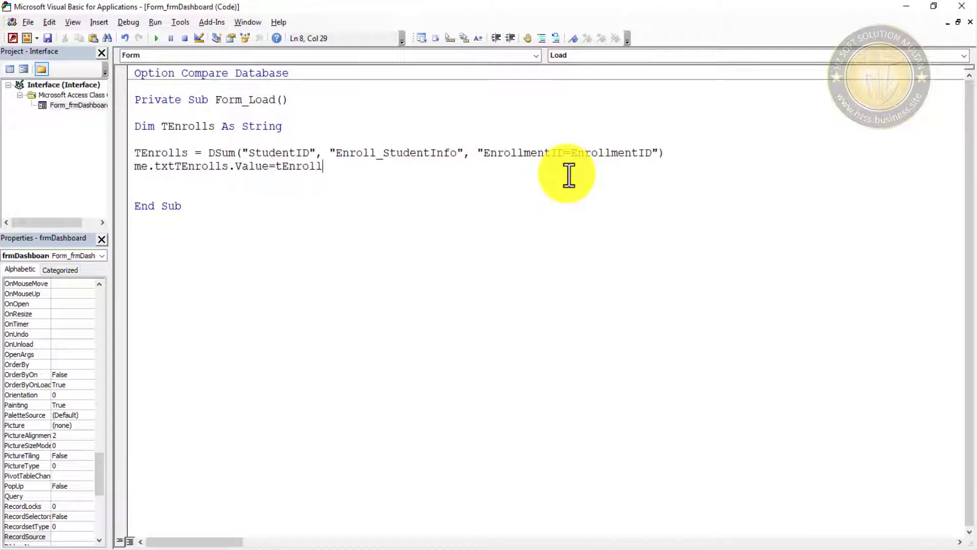
pyautogui.write('s')
pyautogui.click(563, 245)
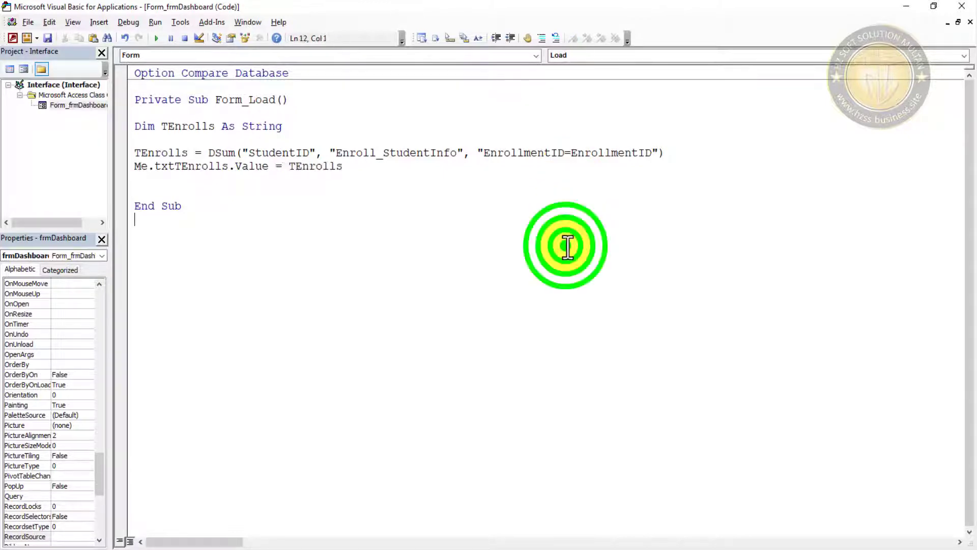
# - Save the code and run NavInterface in Form View to check Today Enrollments shows 1
pyautogui.click(46, 37)
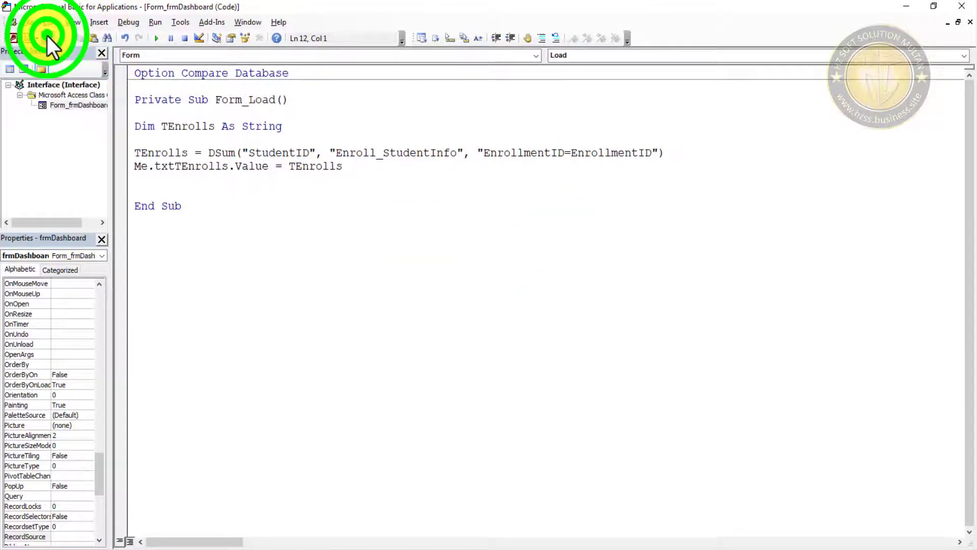
pyautogui.click(904, 7)
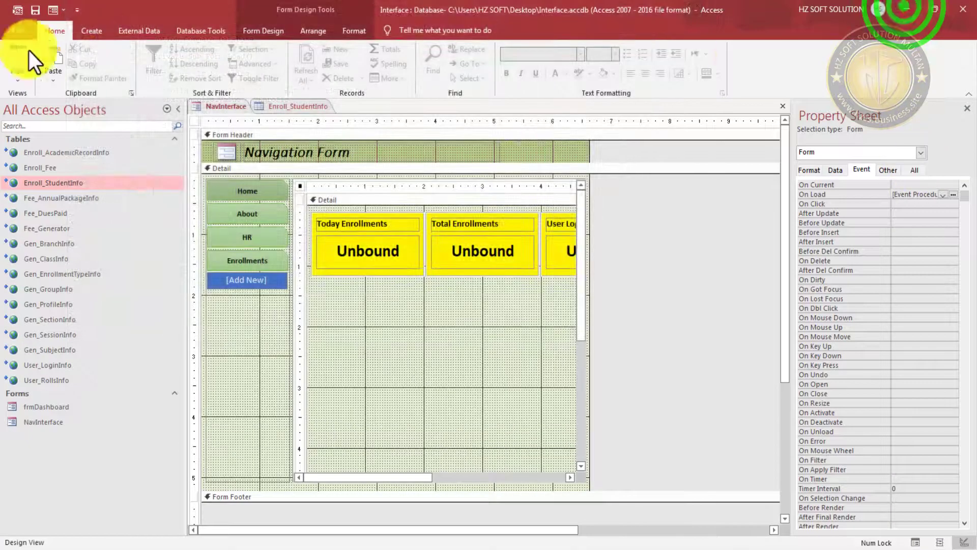
pyautogui.click(53, 8)
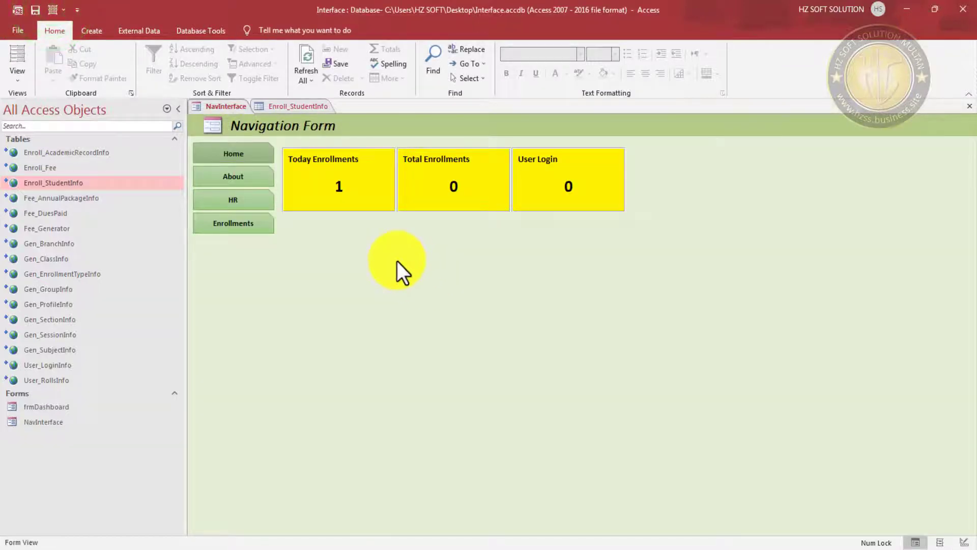
pyautogui.click(355, 182)
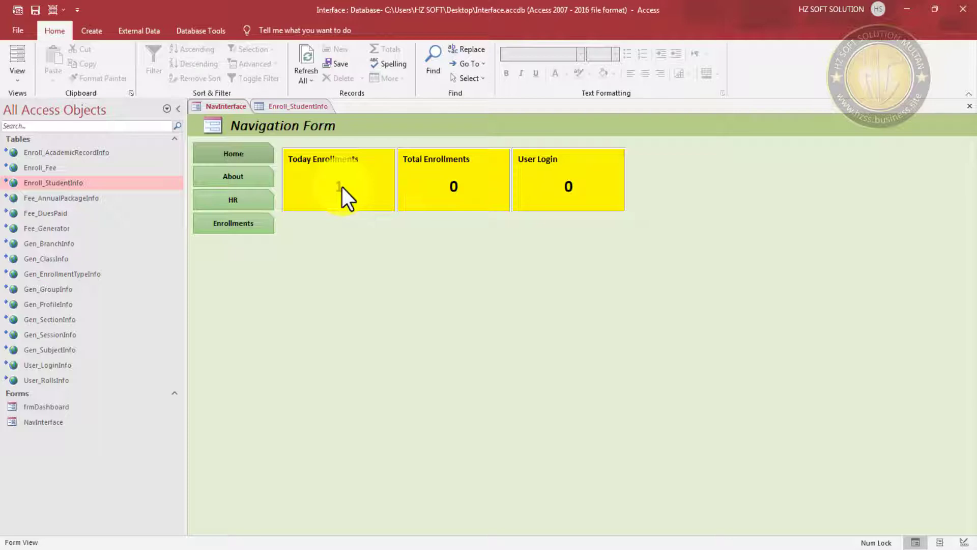
# - Inspect the enrollment record's EnrollDate 2022-06-01, then close the Enroll_StudentInfo table
pyautogui.click(298, 106)
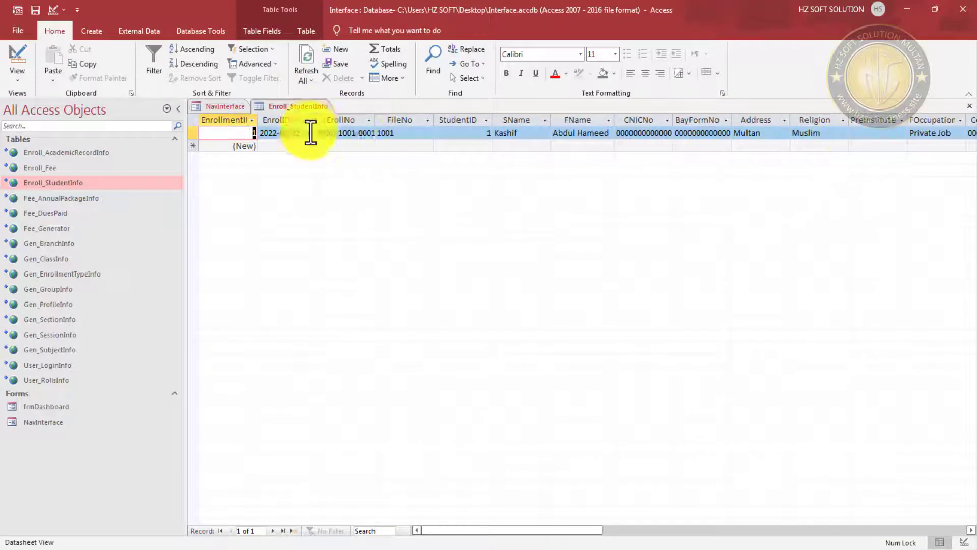
pyautogui.moveTo(305, 133); pyautogui.dragTo(252, 135)
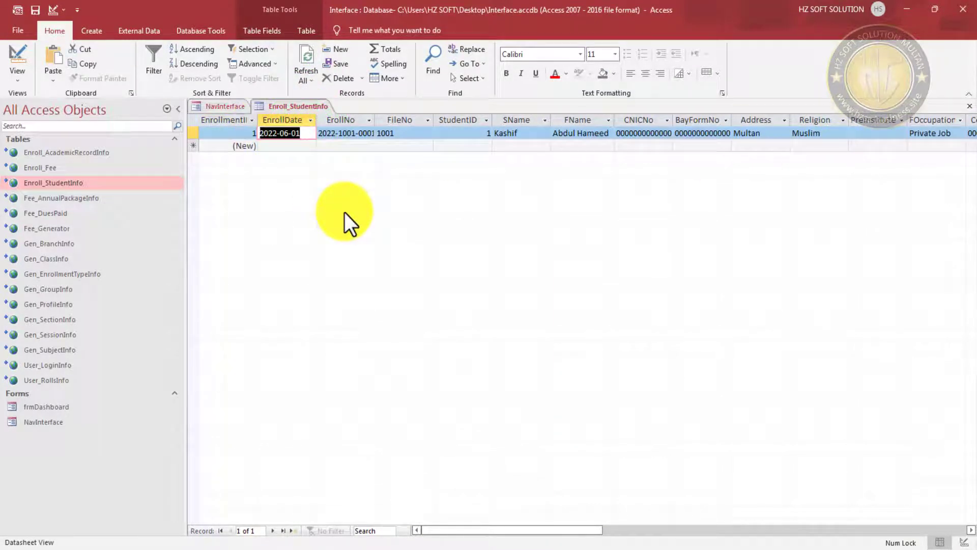
pyautogui.click(970, 106)
# - Reopen Form_Load and add Dim TotalEnrolls As String below the TEnrolls declaration
pyautogui.click(300, 186)
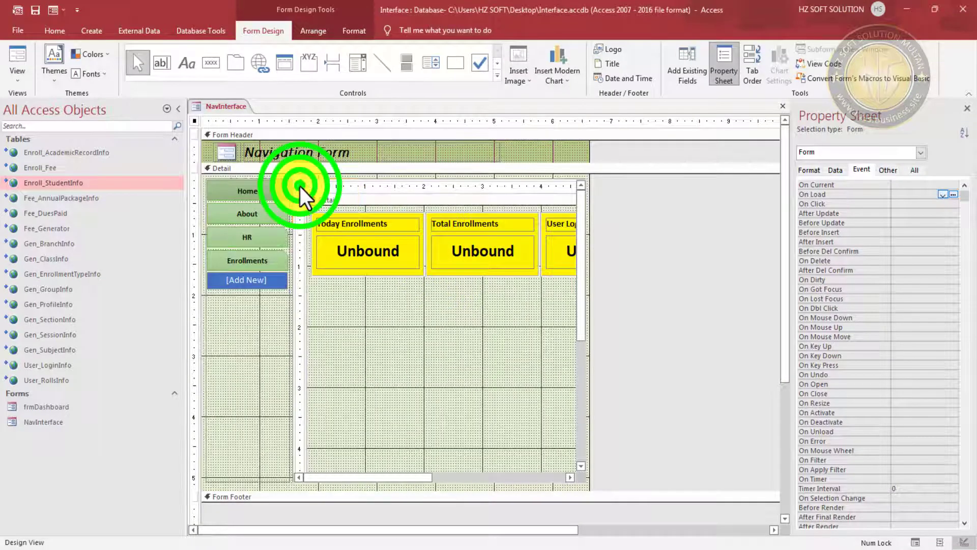
pyautogui.click(953, 195)
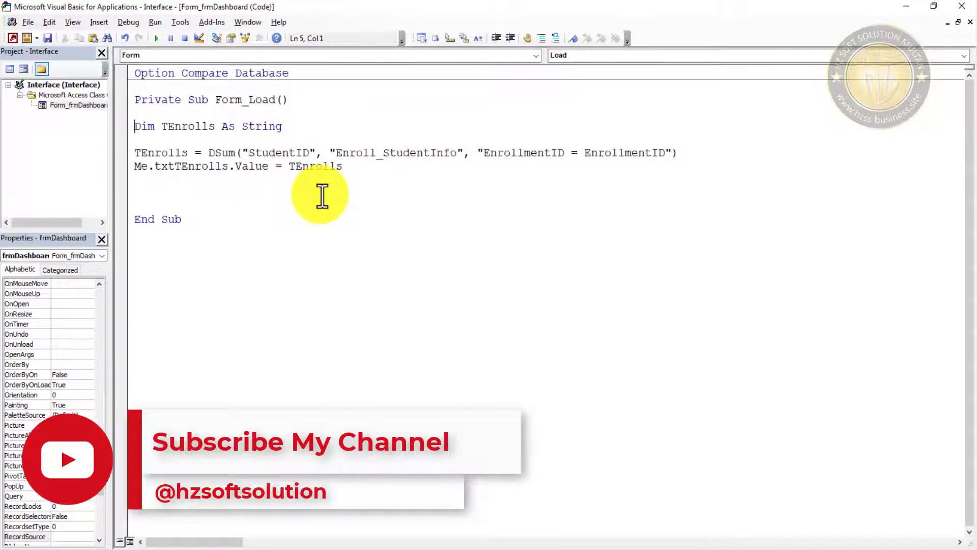
pyautogui.press('Down')
pyautogui.press('Return')
pyautogui.press('Return')
pyautogui.press('Return')
pyautogui.press('Up')
pyautogui.press('Up')
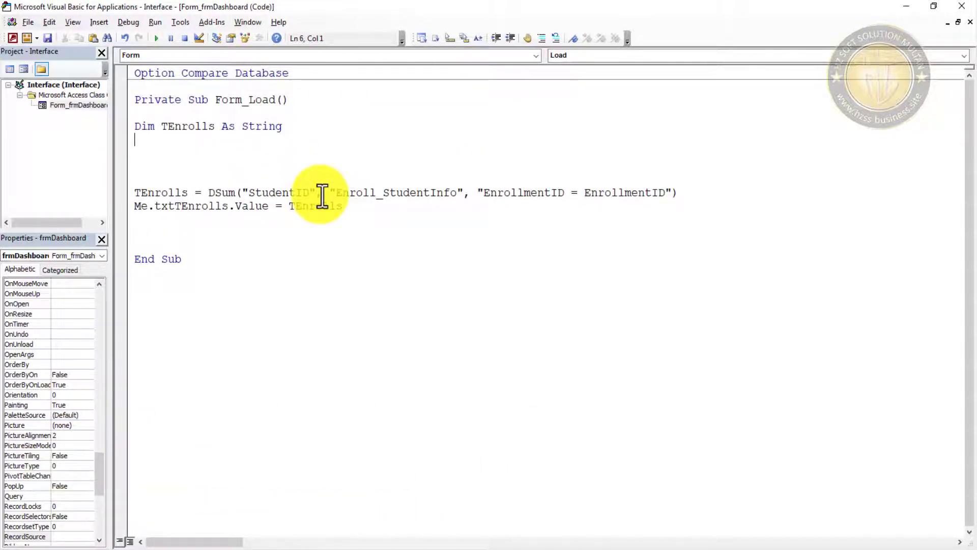
pyautogui.write('Dim TotalEnroll')
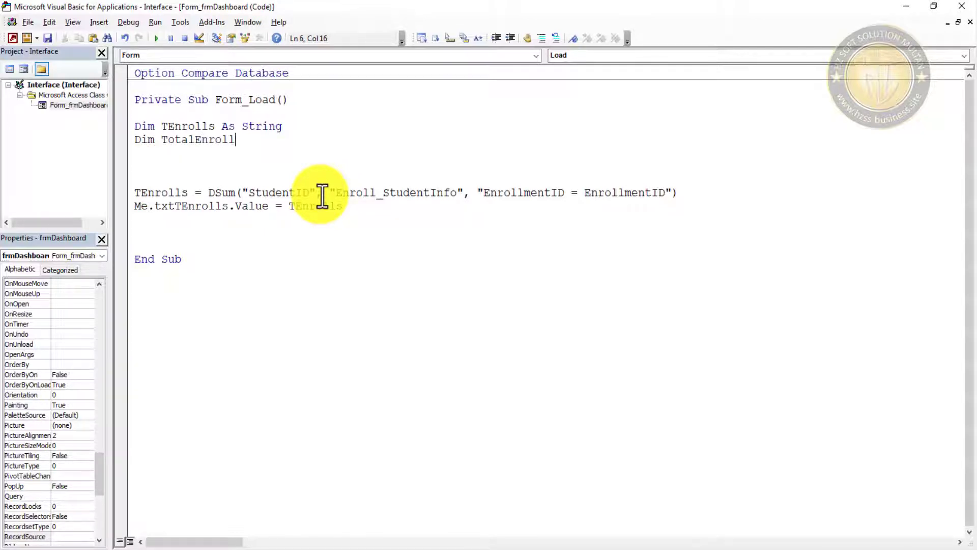
pyautogui.write('s as StdFont')
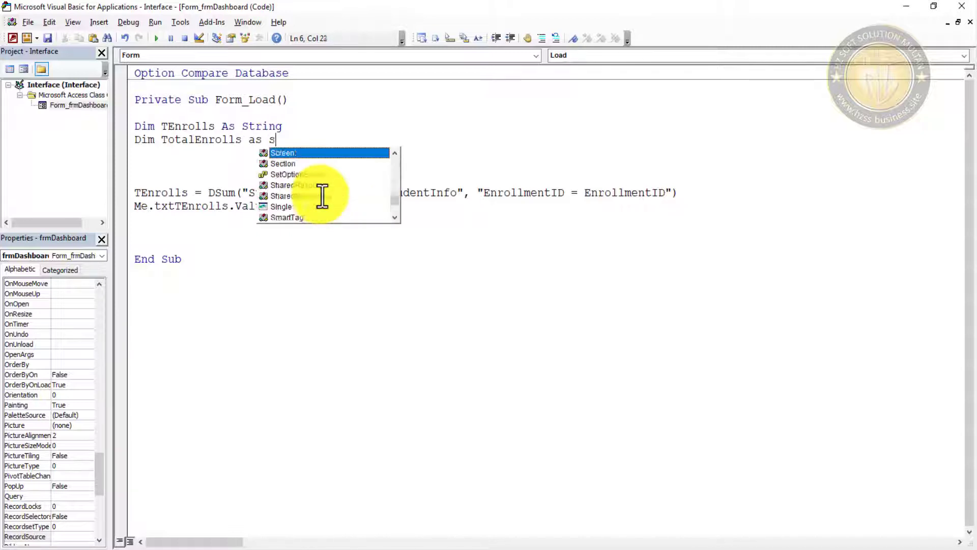
pyautogui.press('BackSpace')
pyautogui.press('BackSpace')
pyautogui.press('BackSpace')
pyautogui.press('BackSpace')
pyautogui.press('BackSpace')
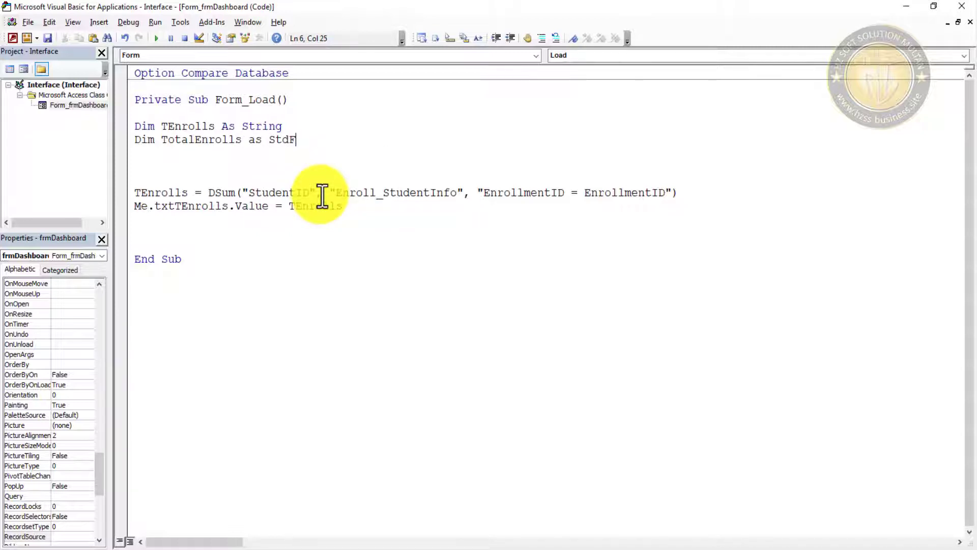
pyautogui.write('ring')
pyautogui.press('Return')
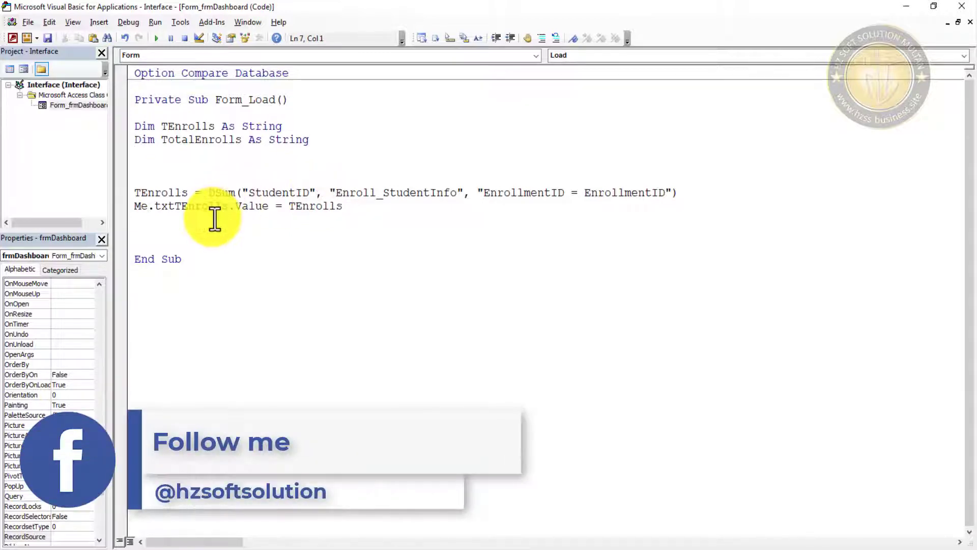
pyautogui.press('Return')
pyautogui.press('Return')
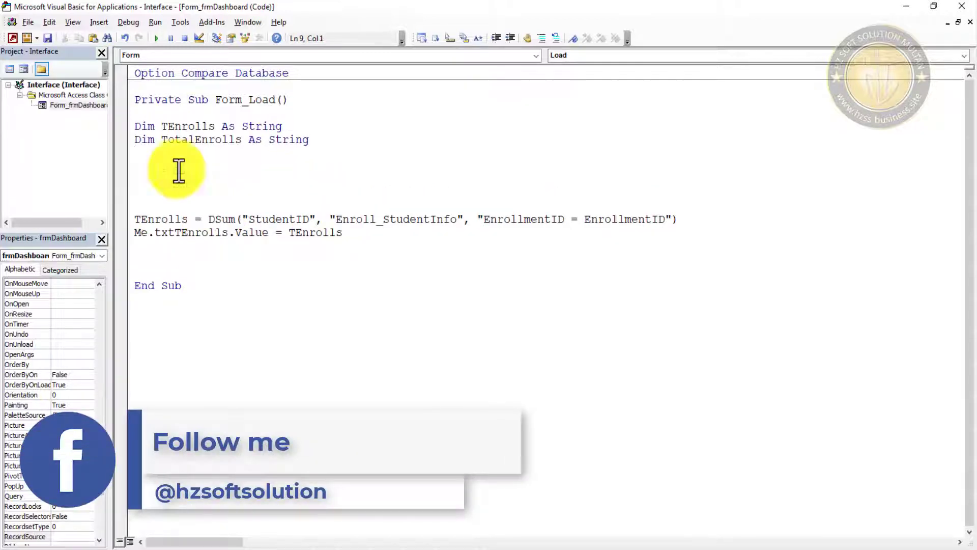
pyautogui.moveTo(363, 235); pyautogui.dragTo(115, 223)
# - Duplicate the two TEnrolls lines and rename the copy's variable to TotalEnrolls
pyautogui.hotkey('ctrl', 'c')
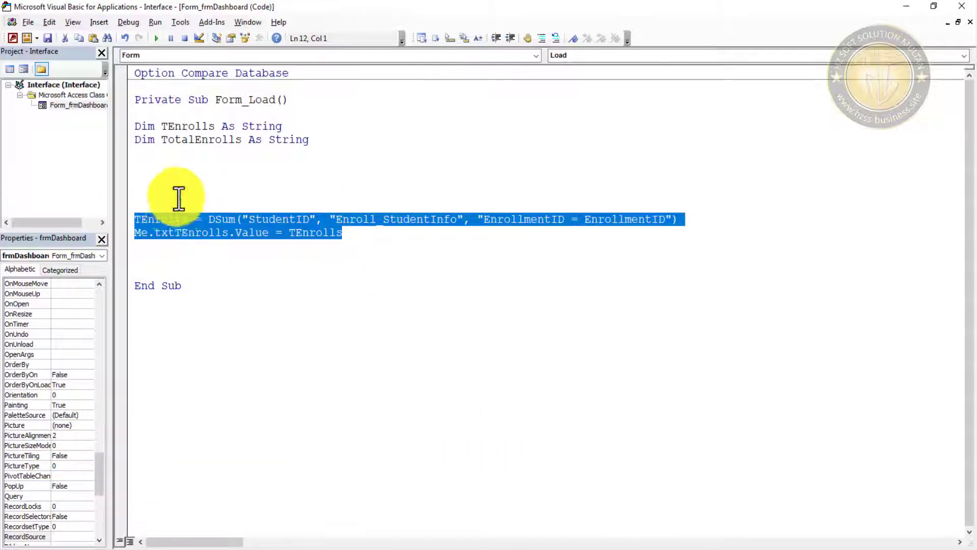
pyautogui.click(153, 188)
pyautogui.hotkey('ctrl', 'v')
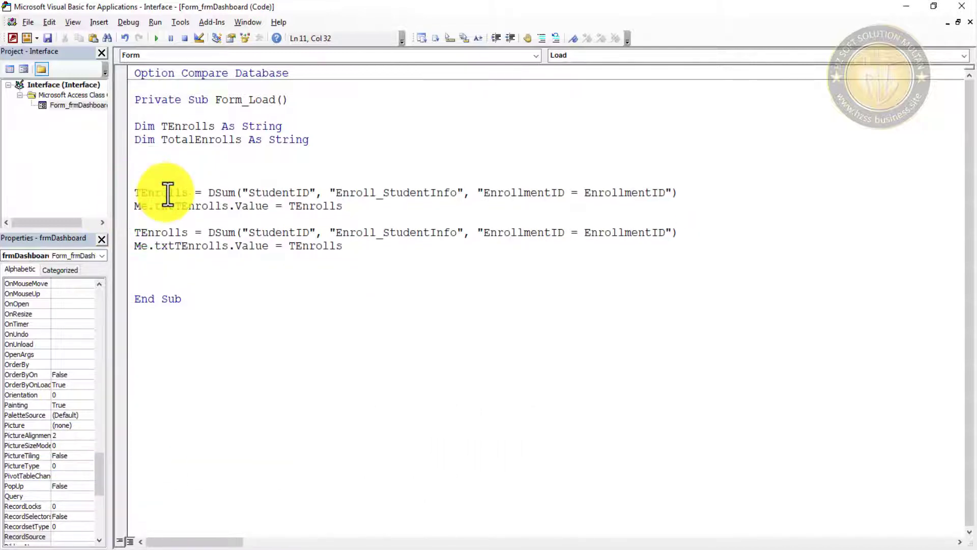
pyautogui.doubleClick(163, 193)
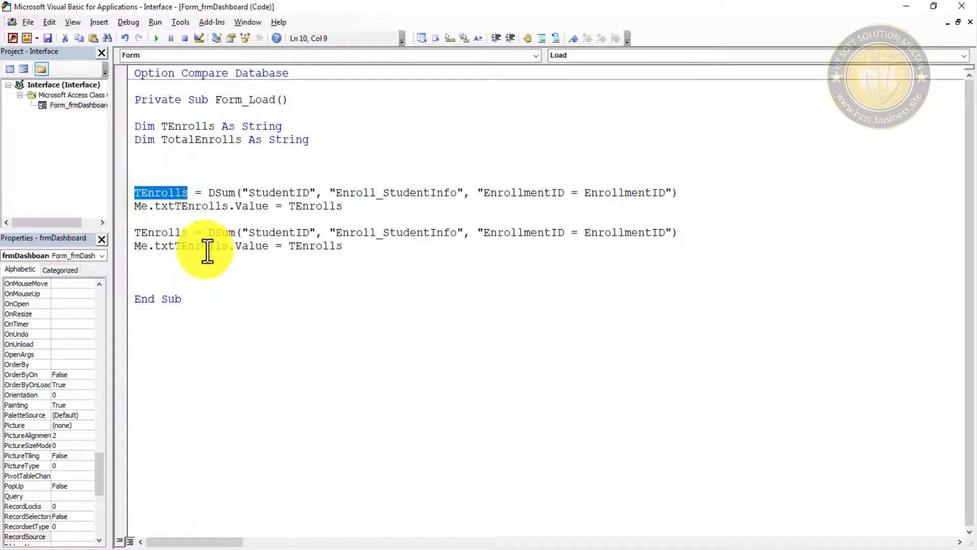
pyautogui.write('Total')
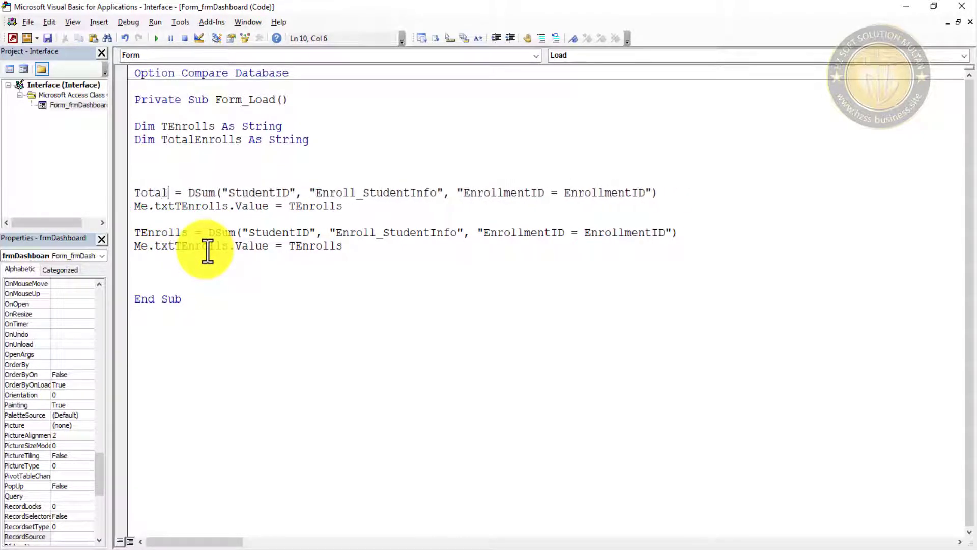
pyautogui.press('BackSpace')
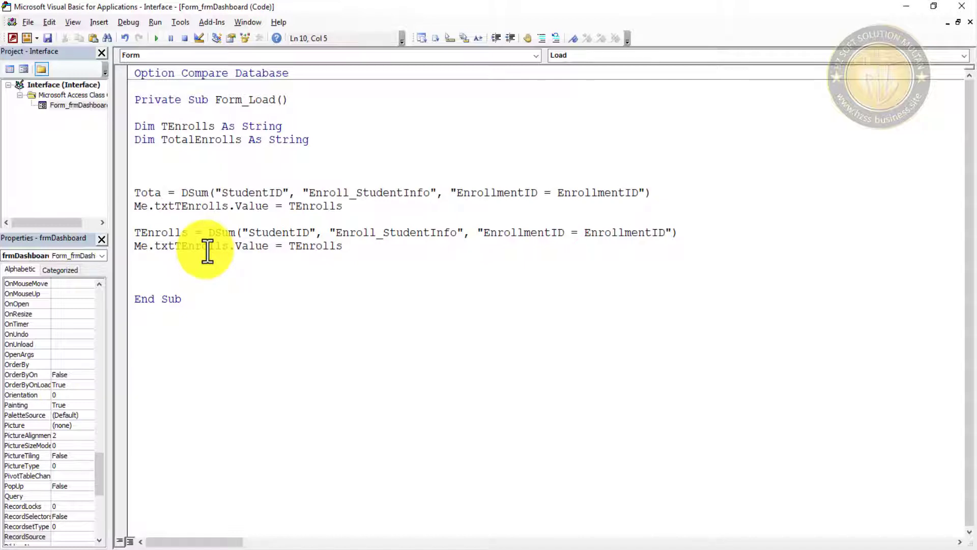
pyautogui.write('lEn')
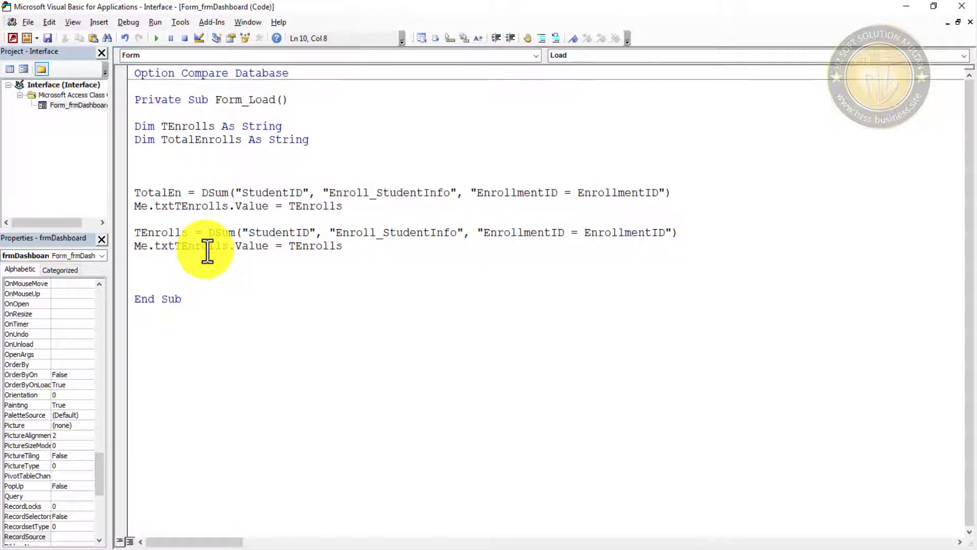
pyautogui.write('rolls')
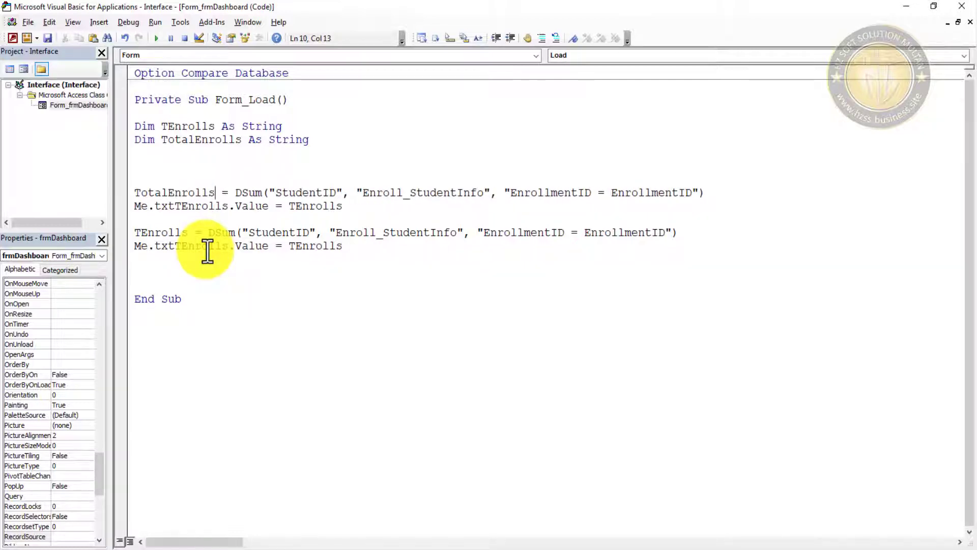
# - Change the copied assignment to Me.txtTotalEnrolls.Value = TotalEnrolls
pyautogui.press('Right')
pyautogui.press('Right')
pyautogui.press('Right')
pyautogui.press('Right')
pyautogui.press('Right')
pyautogui.press('Right')
pyautogui.press('Right')
pyautogui.press('Right')
pyautogui.press('Right')
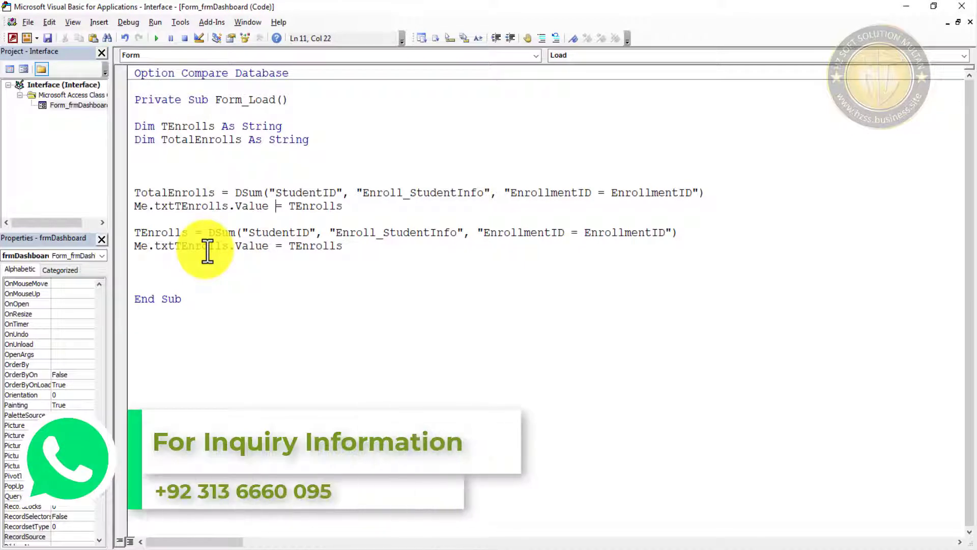
pyautogui.press('Left')
pyautogui.press('Left')
pyautogui.press('Left')
pyautogui.press('Left')
pyautogui.press('Left')
pyautogui.press('Left')
pyautogui.press('Left')
pyautogui.press('BackSpace')
pyautogui.press('BackSpace')
pyautogui.press('BackSpace')
pyautogui.press('BackSpace')
pyautogui.press('BackSpace')
pyautogui.press('BackSpace')
pyautogui.press('BackSpace')
pyautogui.press('BackSpace')
pyautogui.press('BackSpace')
pyautogui.press('BackSpace')
pyautogui.press('BackSpace')
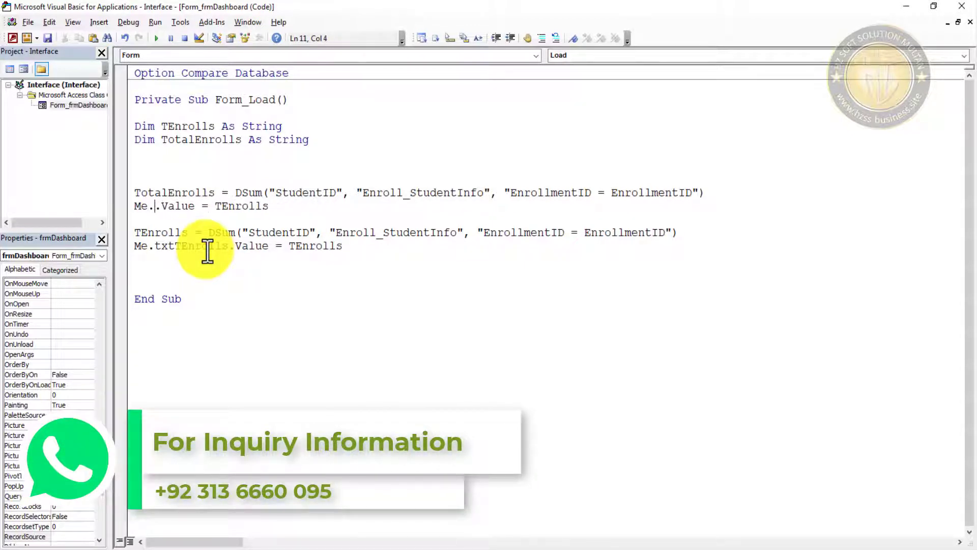
pyautogui.hotkey('ctrl', 'space')
pyautogui.write('txt')
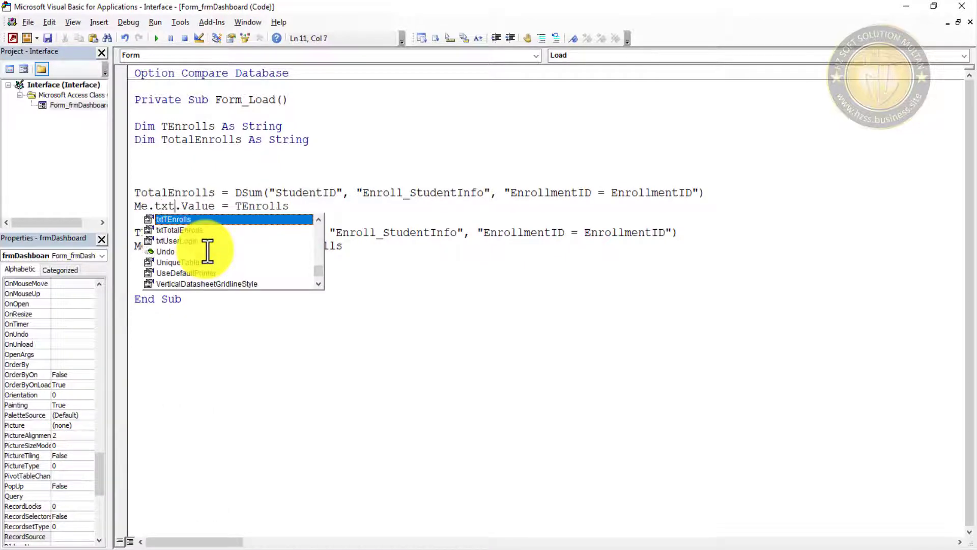
pyautogui.press('Down')
pyautogui.press('Tab')
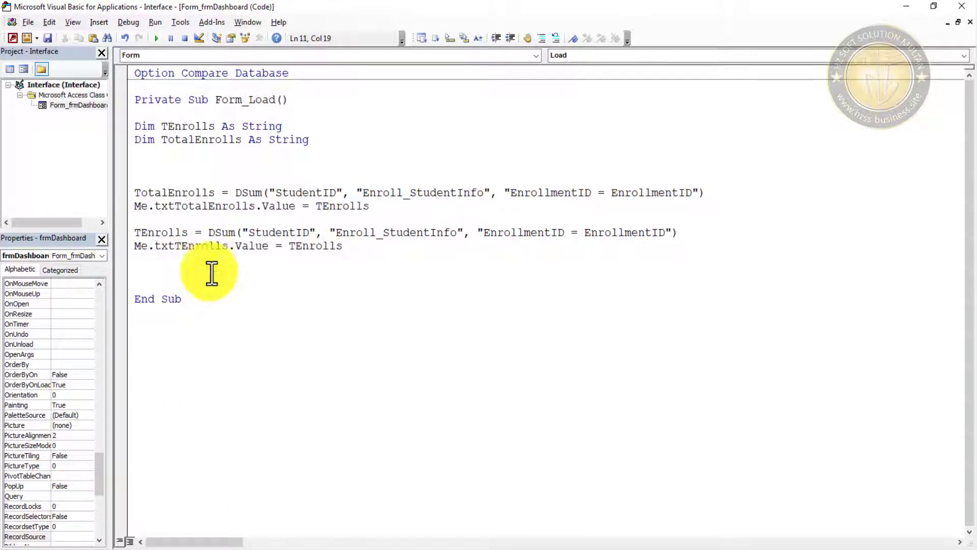
pyautogui.click(283, 330)
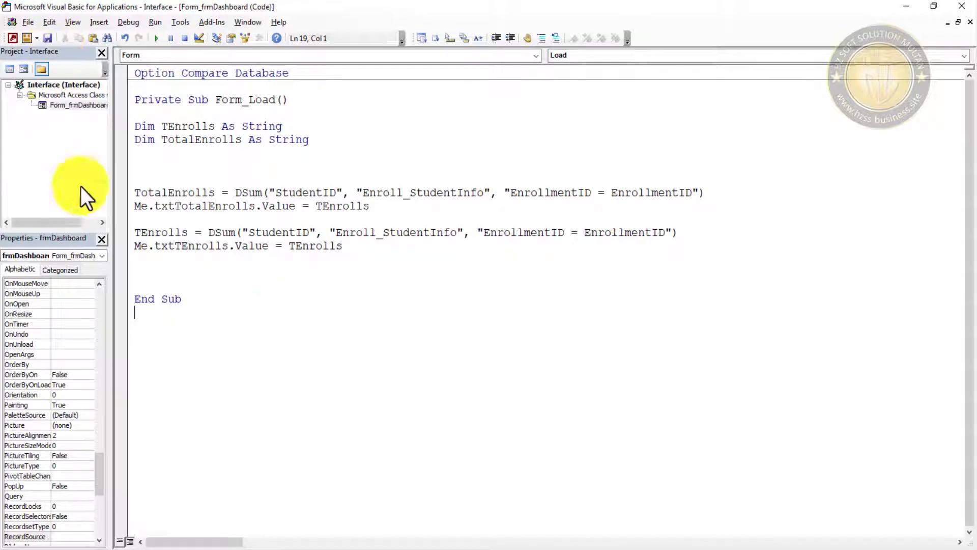
pyautogui.doubleClick(171, 192)
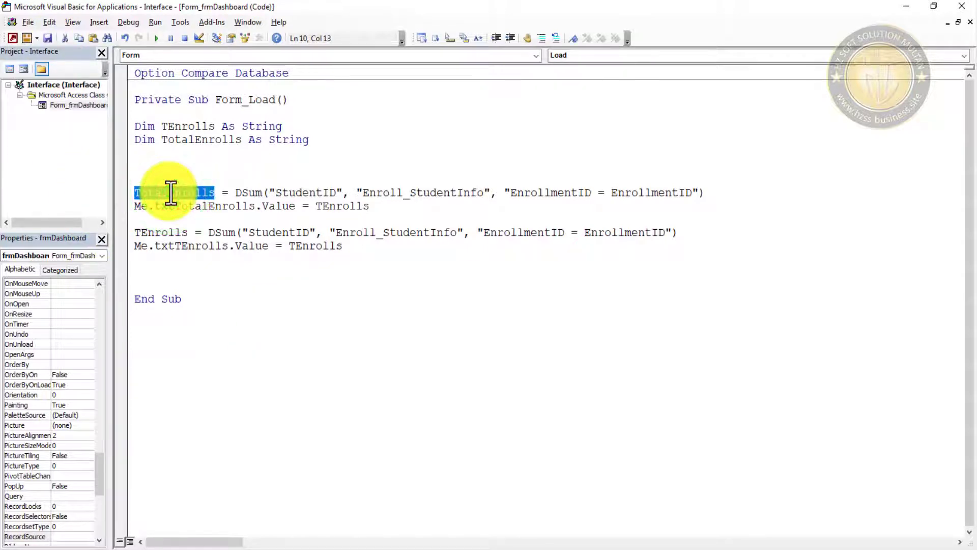
pyautogui.doubleClick(338, 205)
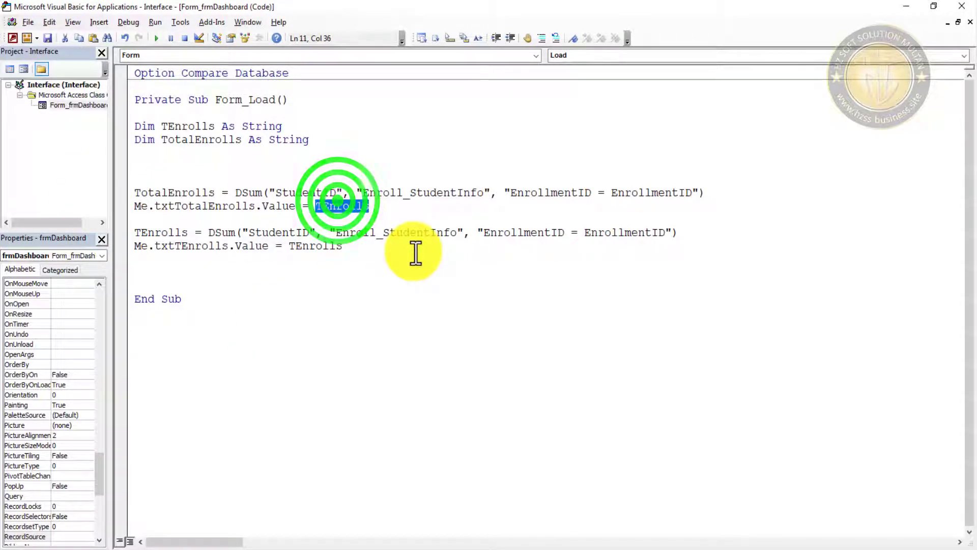
pyautogui.hotkey('ctrl', 'v')
pyautogui.click(389, 330)
# - Save the Form_Load code, dismissing the 'form already open for design' messages, and leave the code editor
pyautogui.click(47, 38)
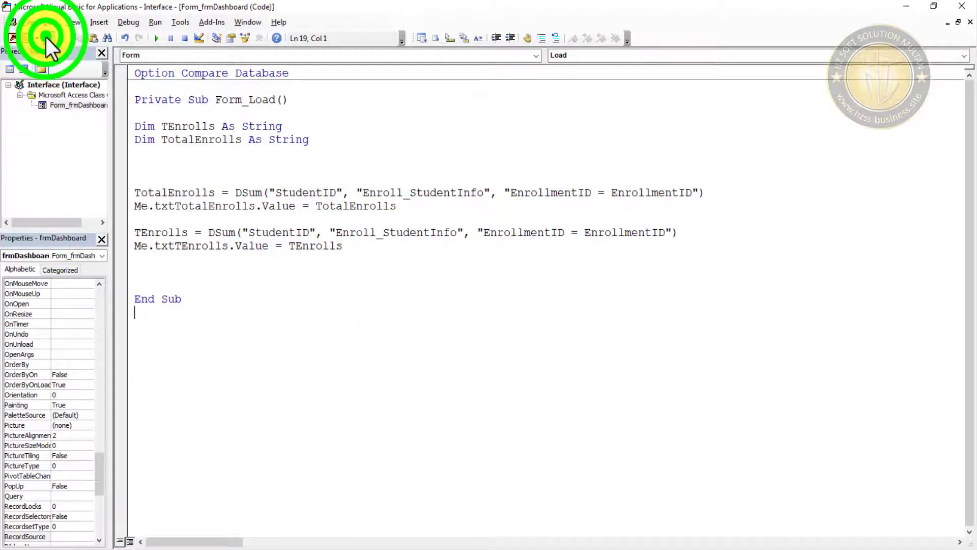
pyautogui.click(25, 70)
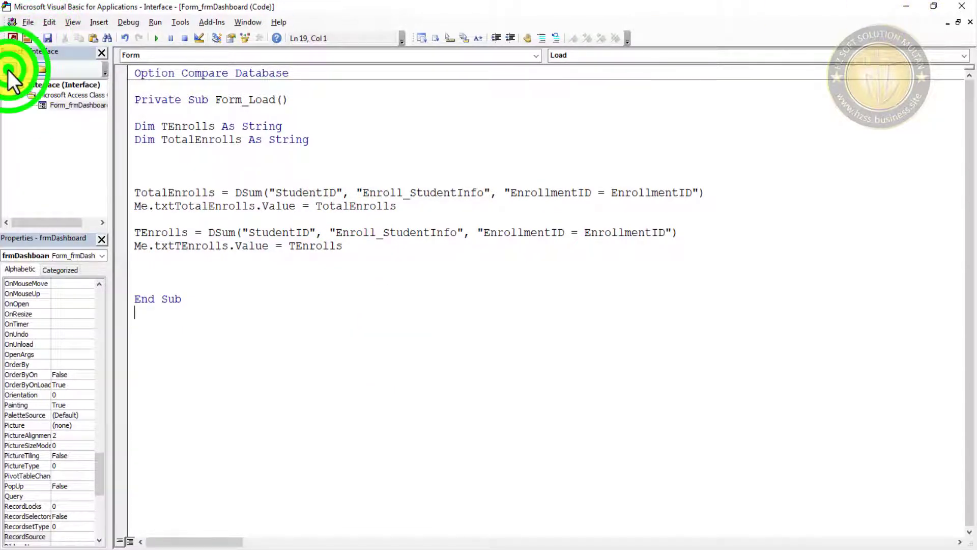
pyautogui.click(502, 317)
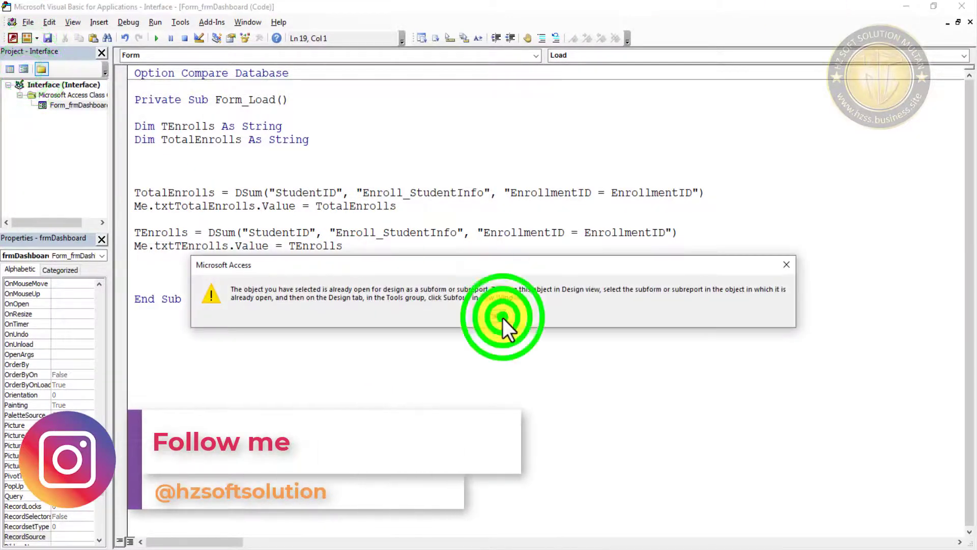
pyautogui.click(24, 69)
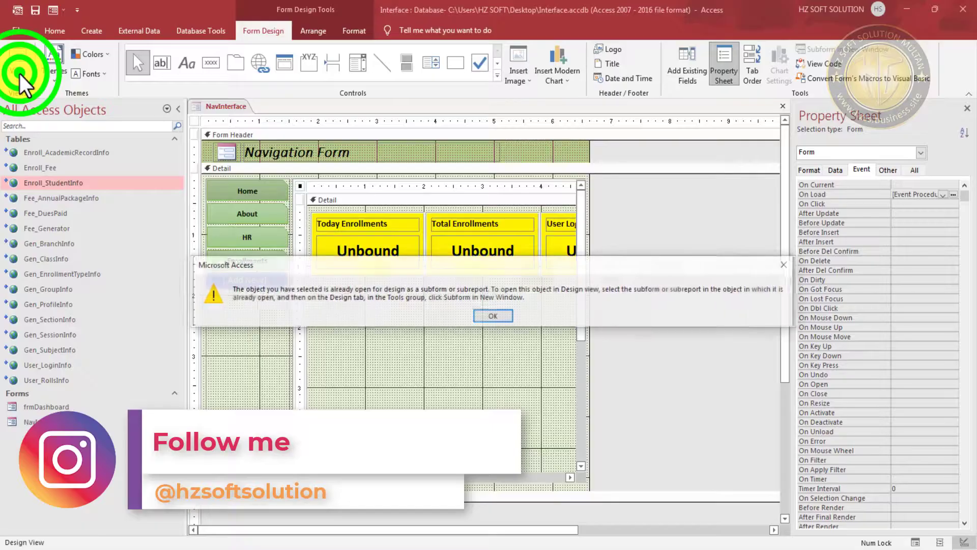
pyautogui.click(493, 317)
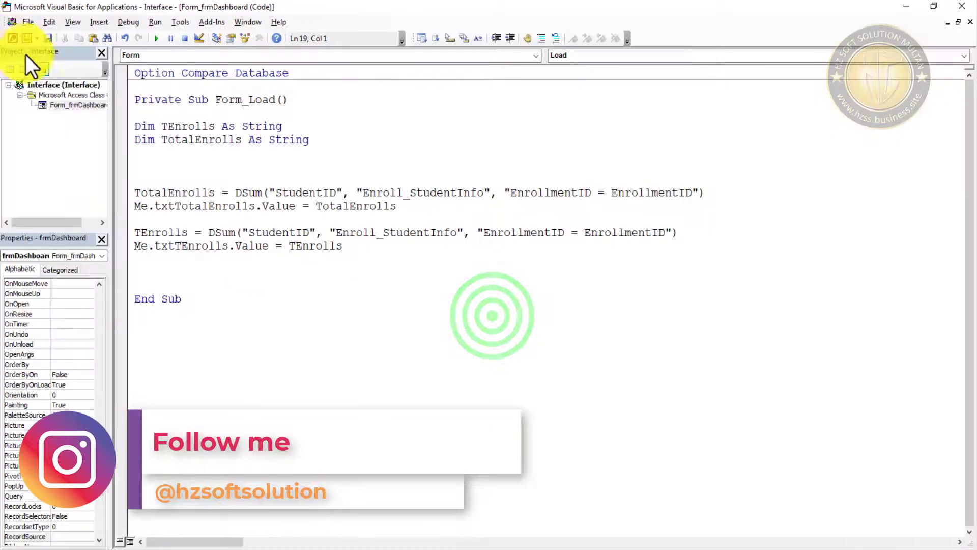
pyautogui.click(47, 38)
pyautogui.click(906, 6)
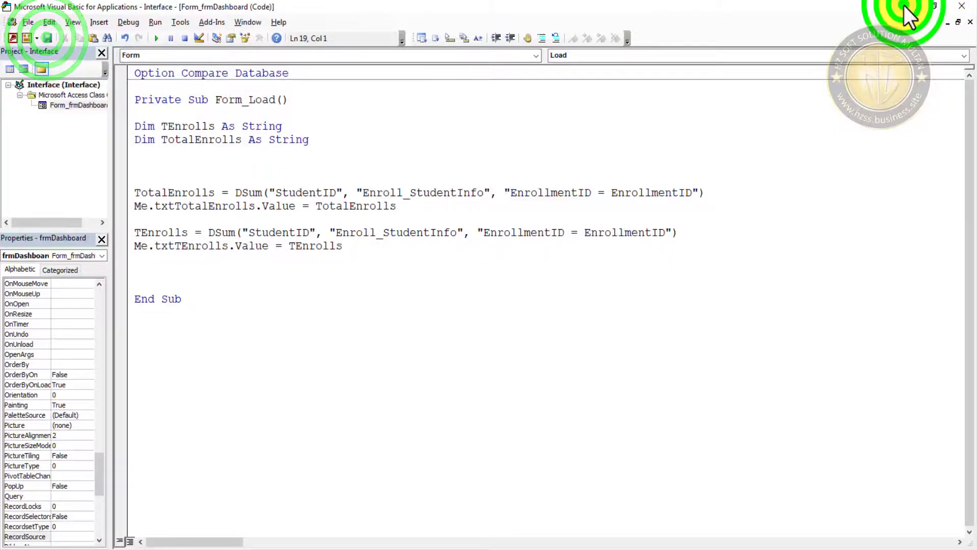
# - Refresh all data, then reopen NavInterface in Design View at the dashboard subform's On Load code
pyautogui.click(32, 10)
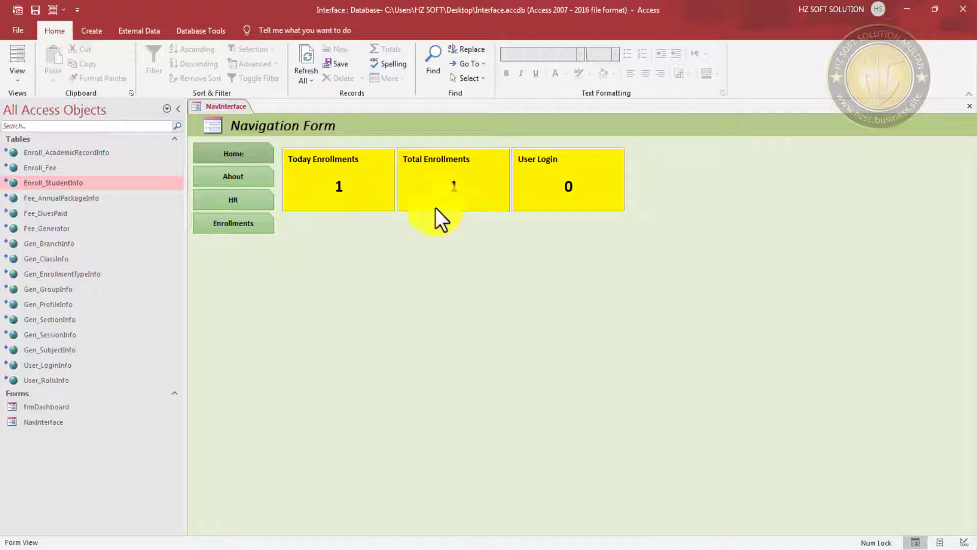
pyautogui.click(314, 56)
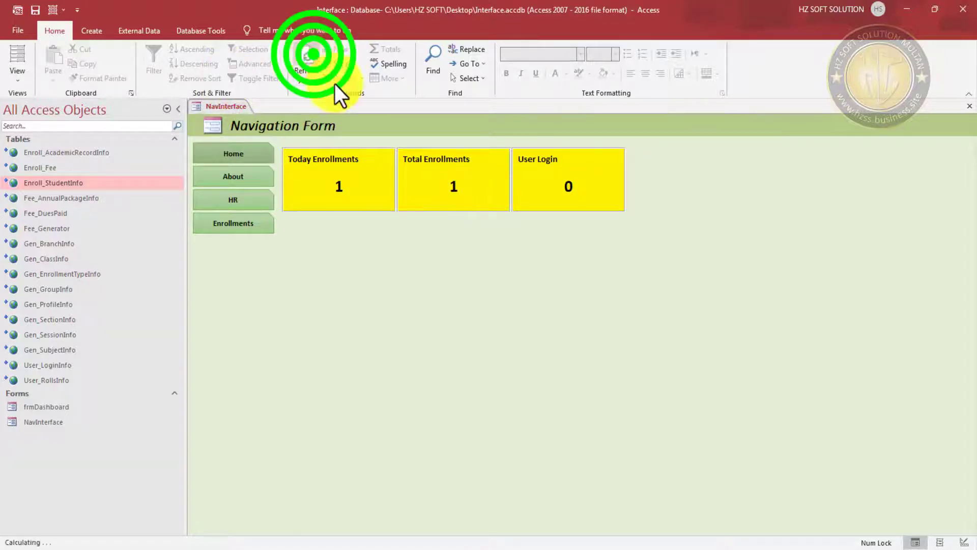
pyautogui.rightClick(763, 121)
pyautogui.click(801, 163)
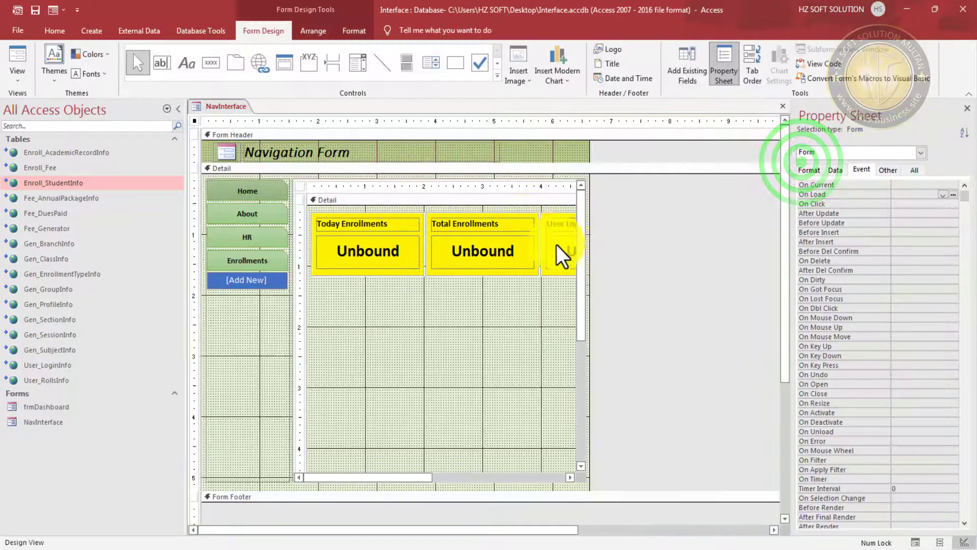
pyautogui.click(300, 186)
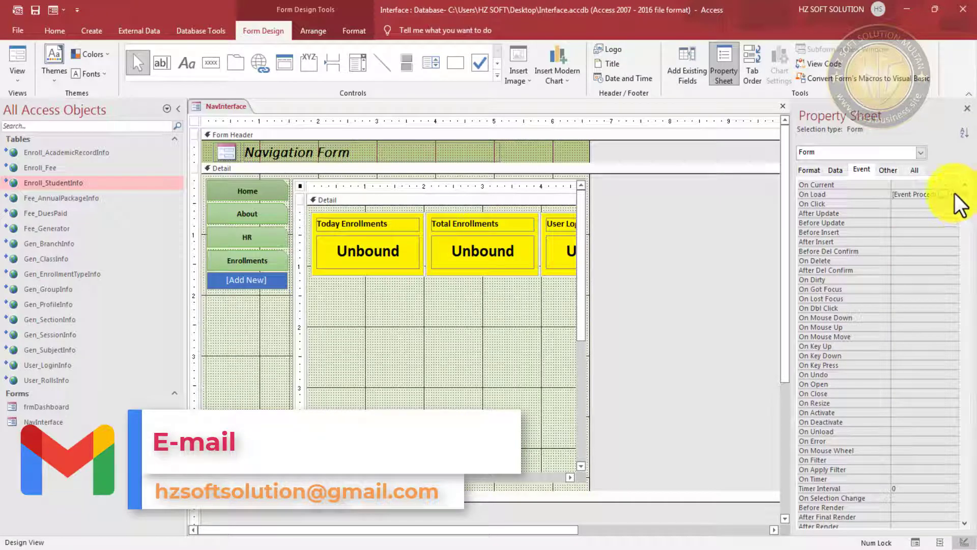
pyautogui.click(955, 194)
# - Duplicate the two TEnrolls lines below the originals in Form_Load
pyautogui.click(165, 280)
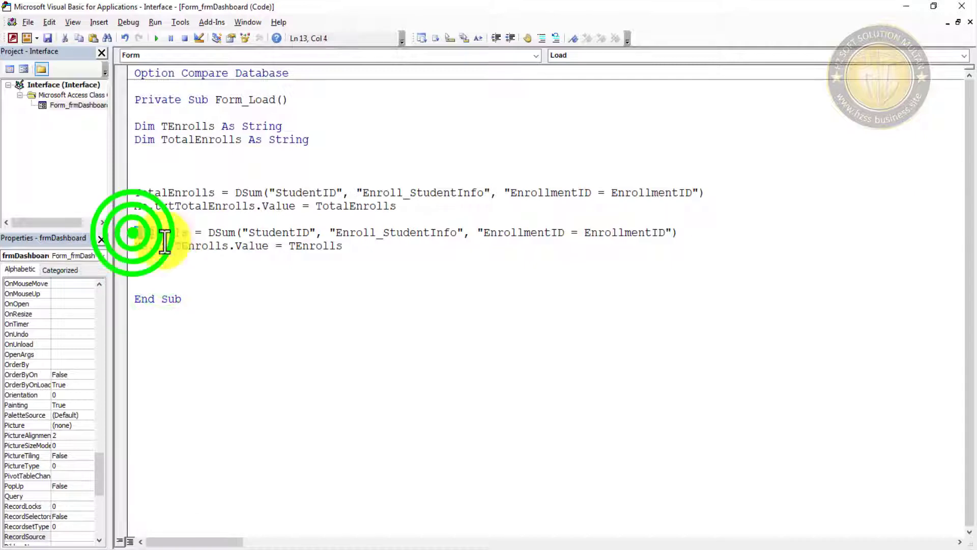
pyautogui.moveTo(133, 232); pyautogui.dragTo(381, 246)
pyautogui.hotkey('ctrl', 'c')
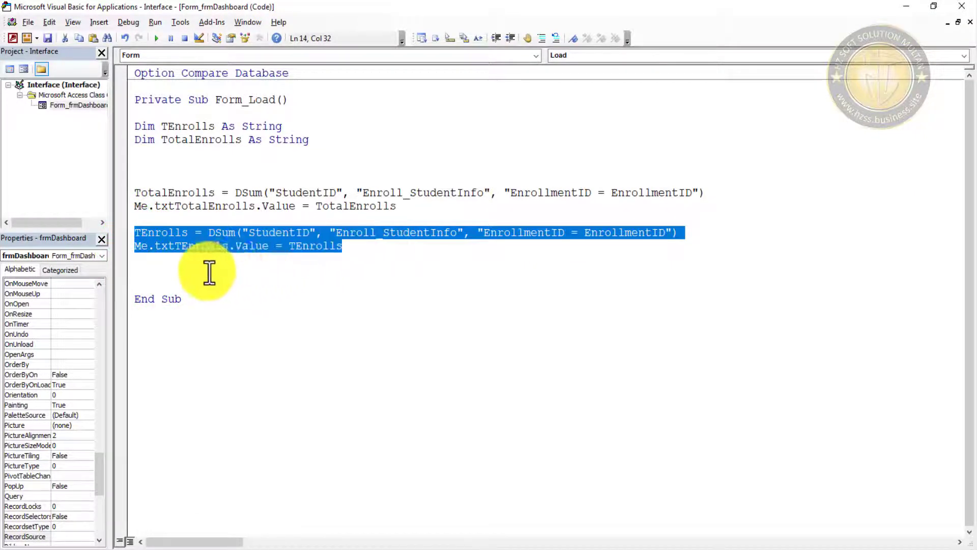
pyautogui.click(203, 269)
pyautogui.hotkey('ctrl', 'v')
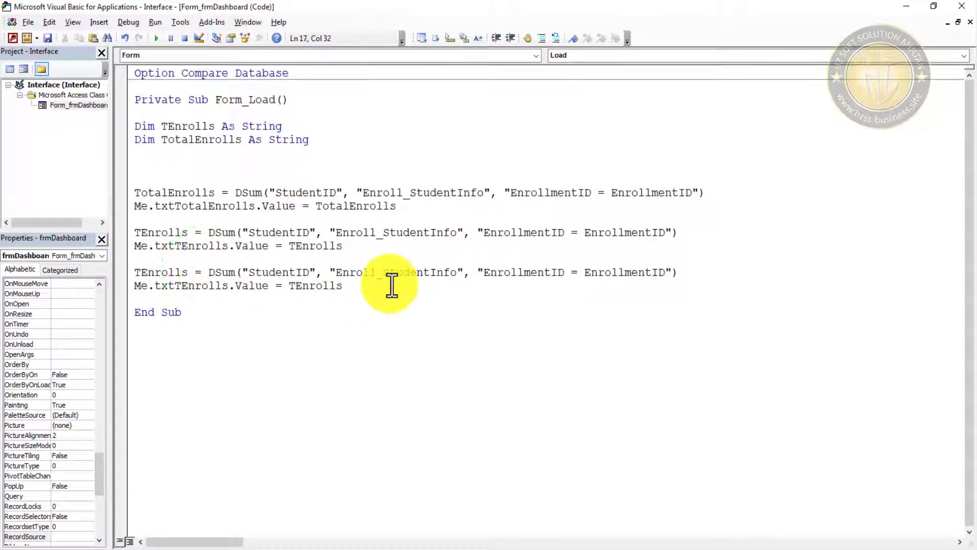
# - Declare 'Dim UserLogin As String' and rename TEnrolls to UserLogin in the copied block
pyautogui.click(154, 151)
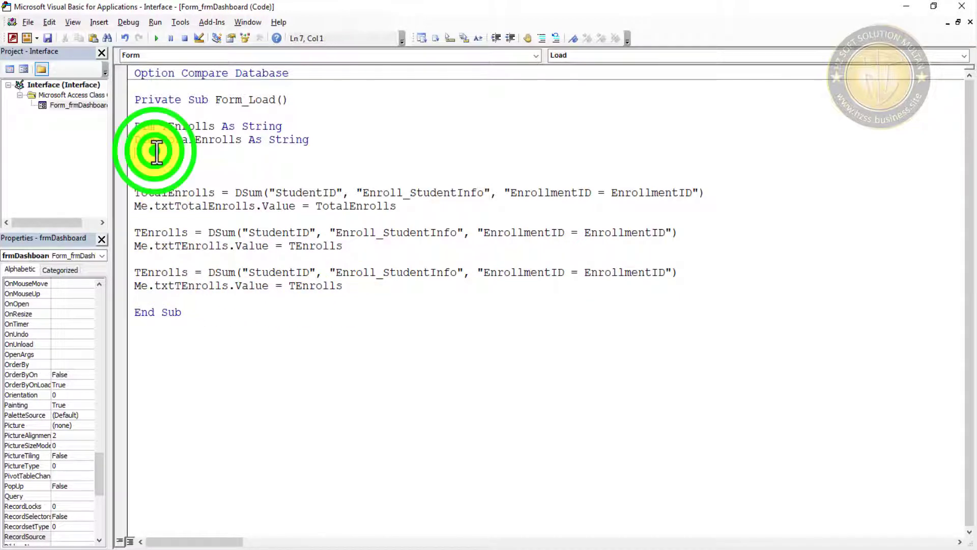
pyautogui.write('Dim')
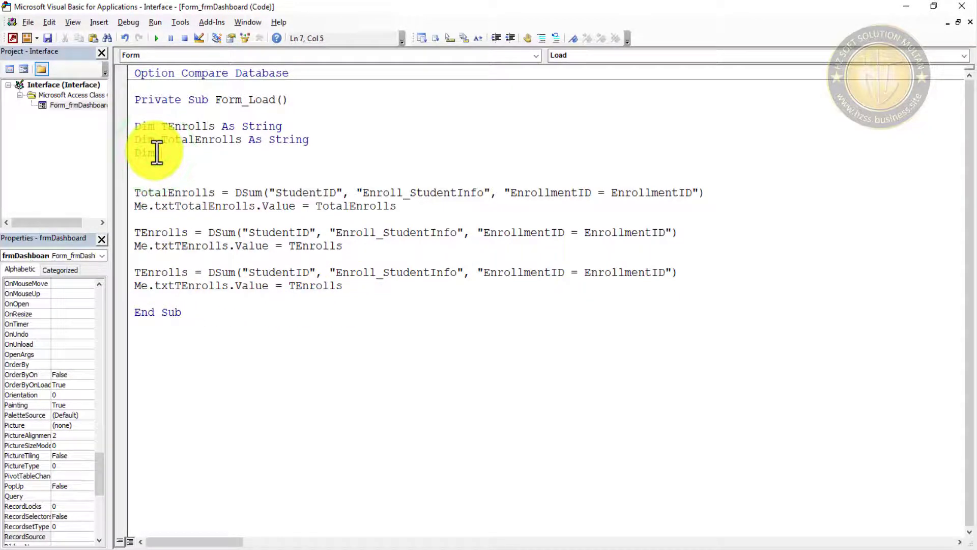
pyautogui.write(' UserL')
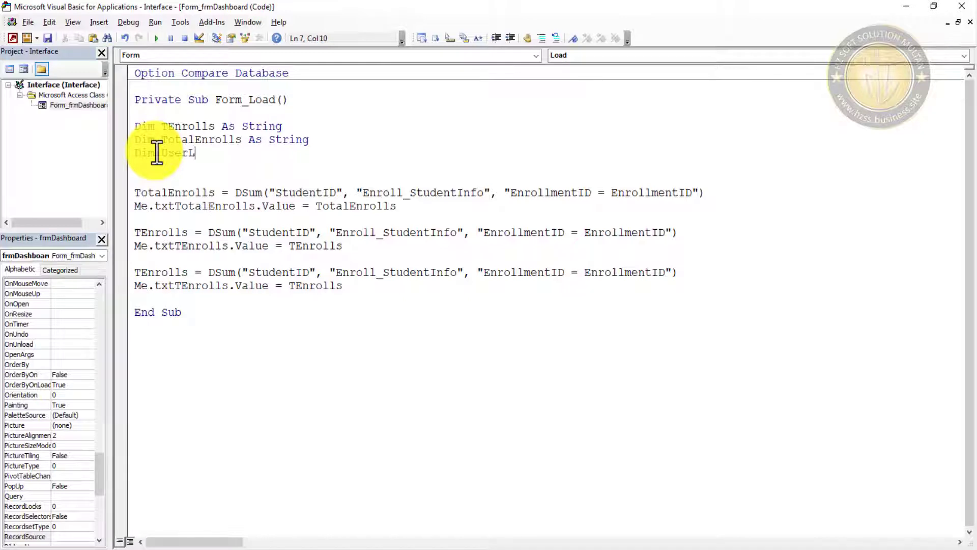
pyautogui.write('ogi')
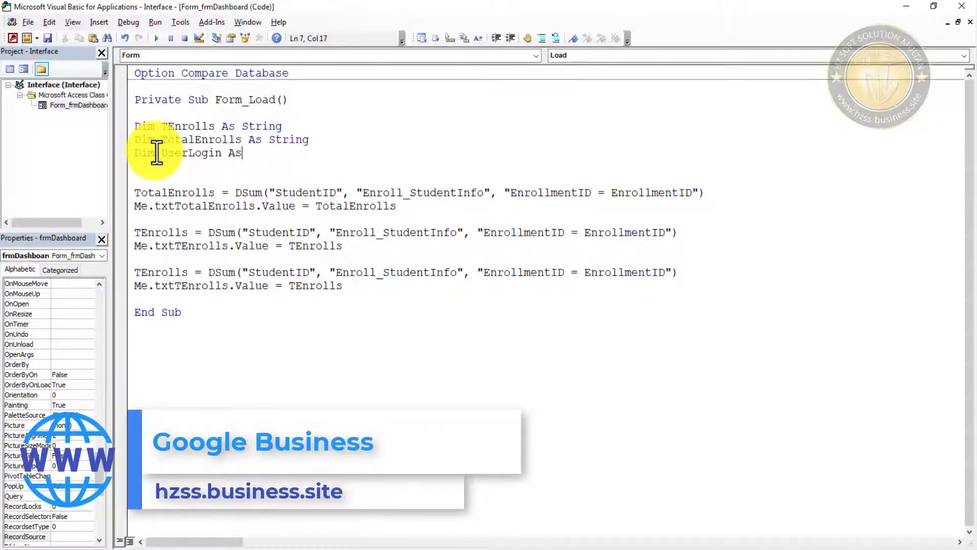
pyautogui.write('n As String')
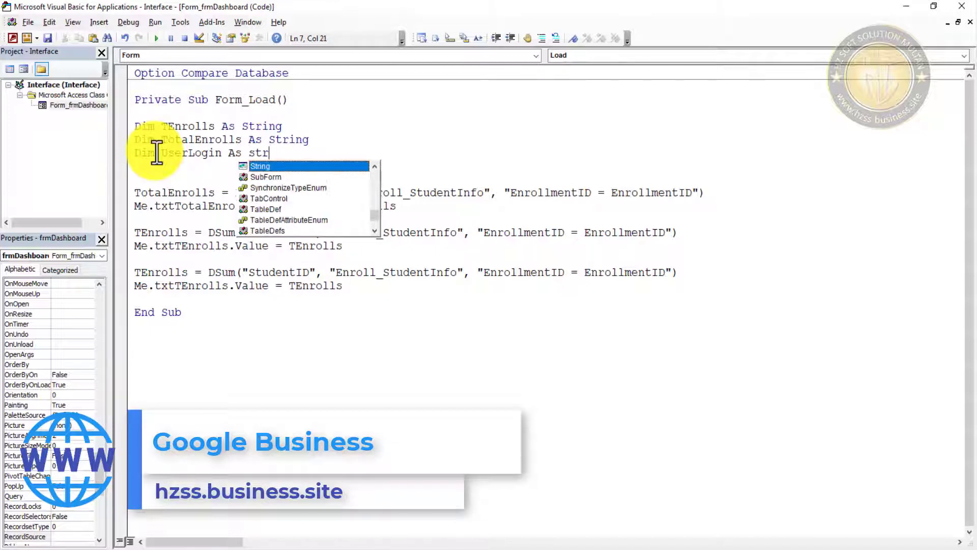
pyautogui.press('Down')
pyautogui.press('Down')
pyautogui.press('Down')
pyautogui.press('Down')
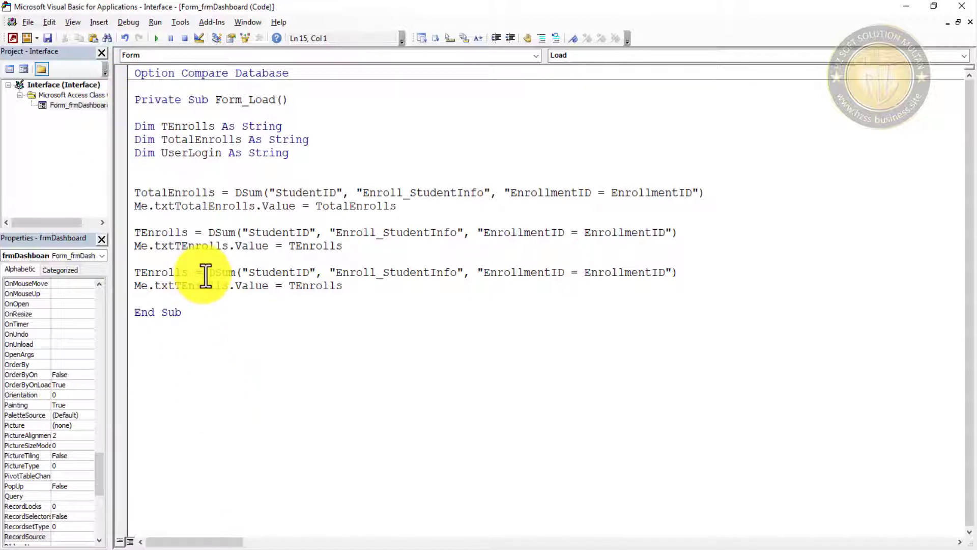
pyautogui.click(160, 273)
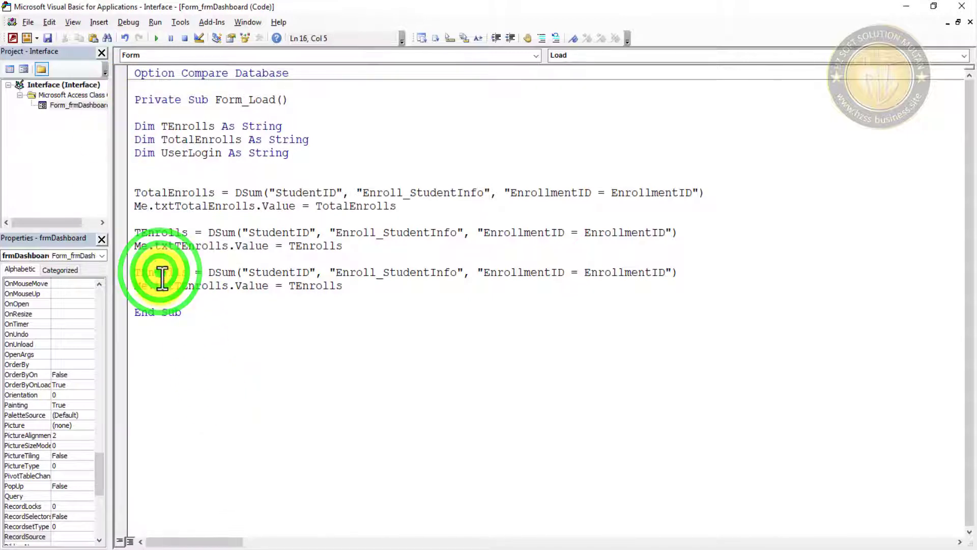
pyautogui.doubleClick(162, 276)
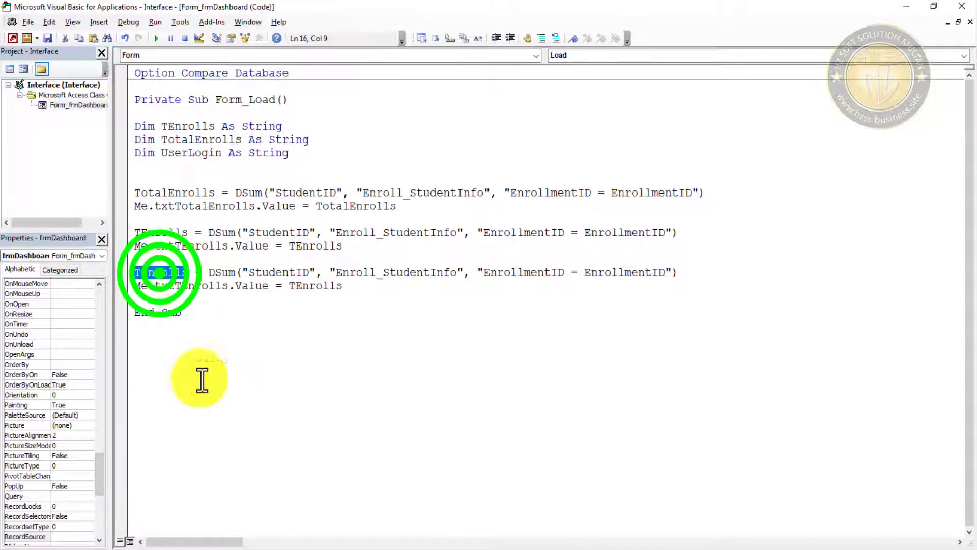
pyautogui.doubleClick(191, 152)
pyautogui.hotkey('ctrl', 'c')
pyautogui.doubleClick(157, 273)
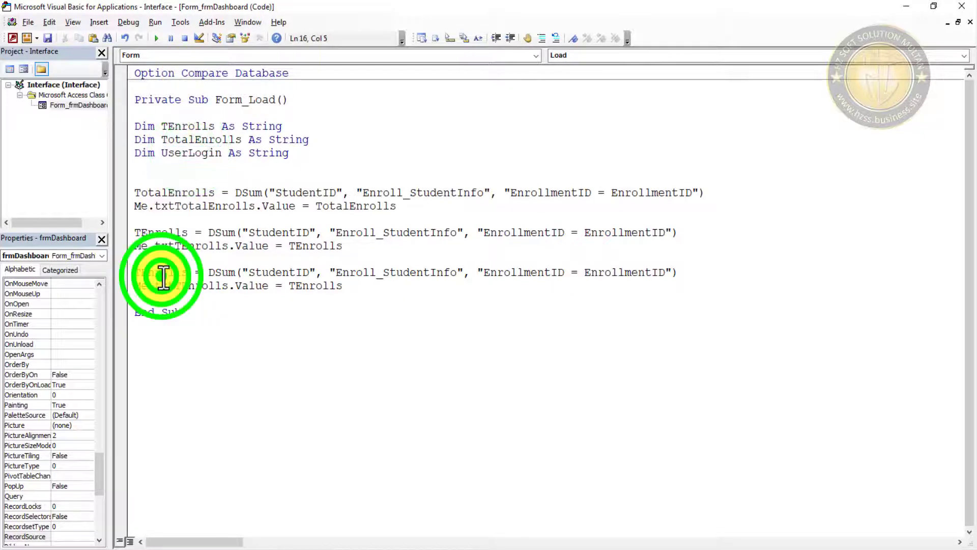
pyautogui.hotkey('ctrl', 'v')
pyautogui.doubleClick(300, 285)
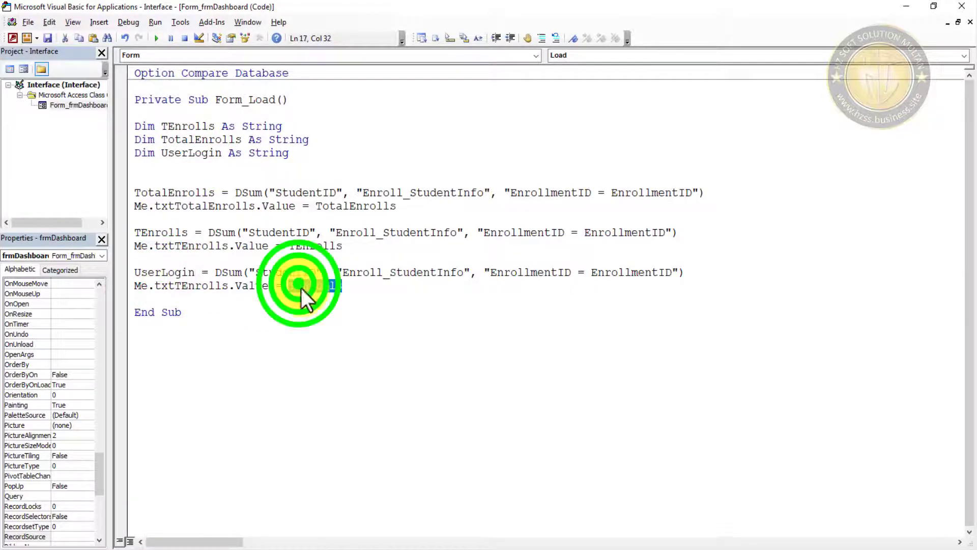
pyautogui.hotkey('ctrl', 'v')
pyautogui.doubleClick(299, 272)
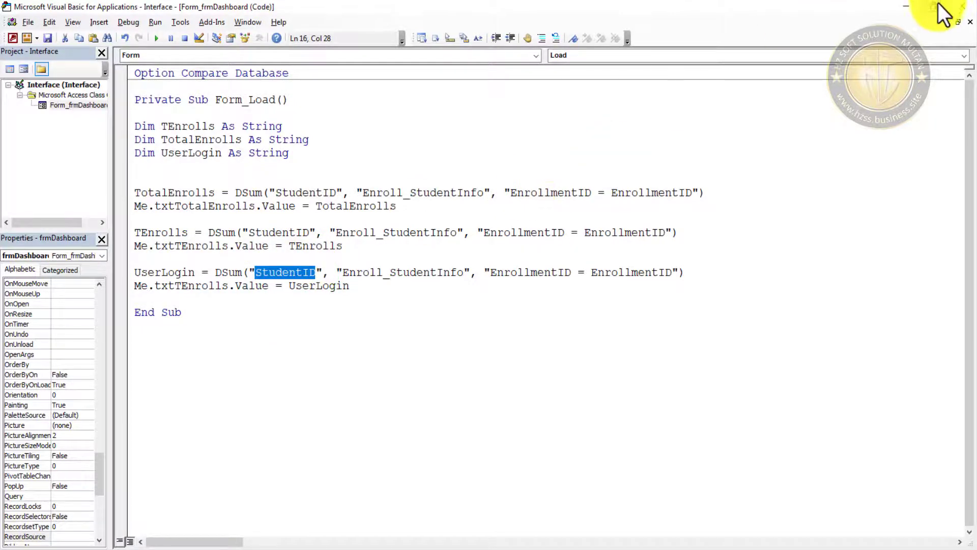
# - Check the User_LoginInfo table's fields, then return to the form's On Load code
pyautogui.click(908, 10)
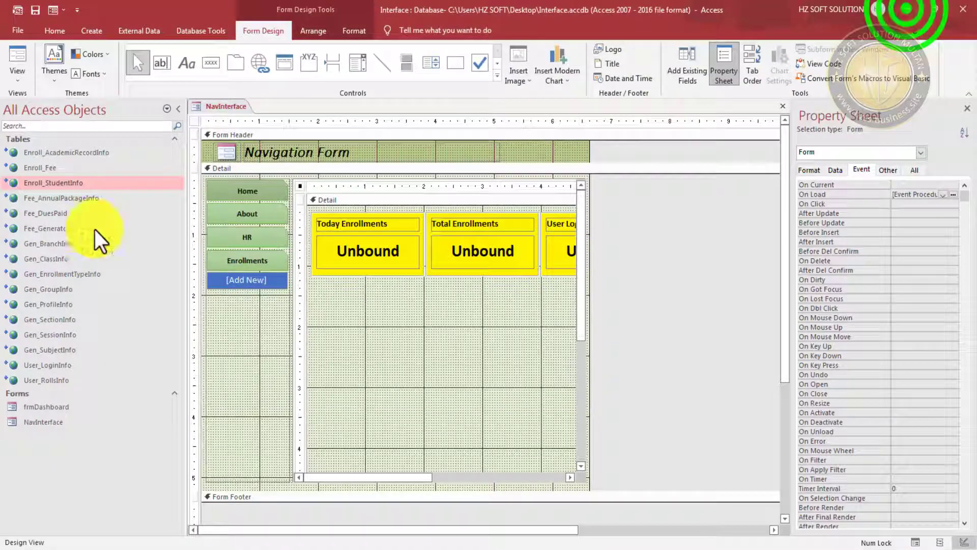
pyautogui.doubleClick(62, 367)
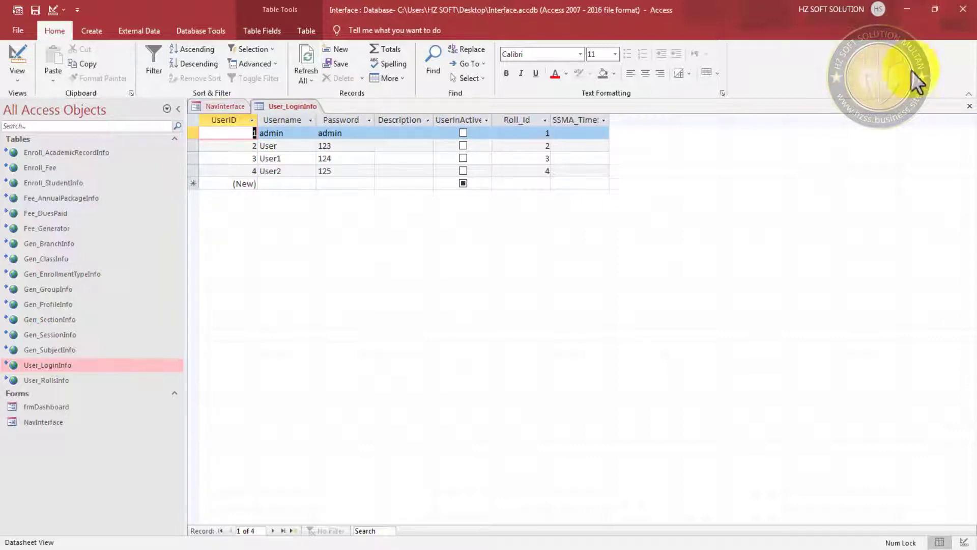
pyautogui.click(206, 109)
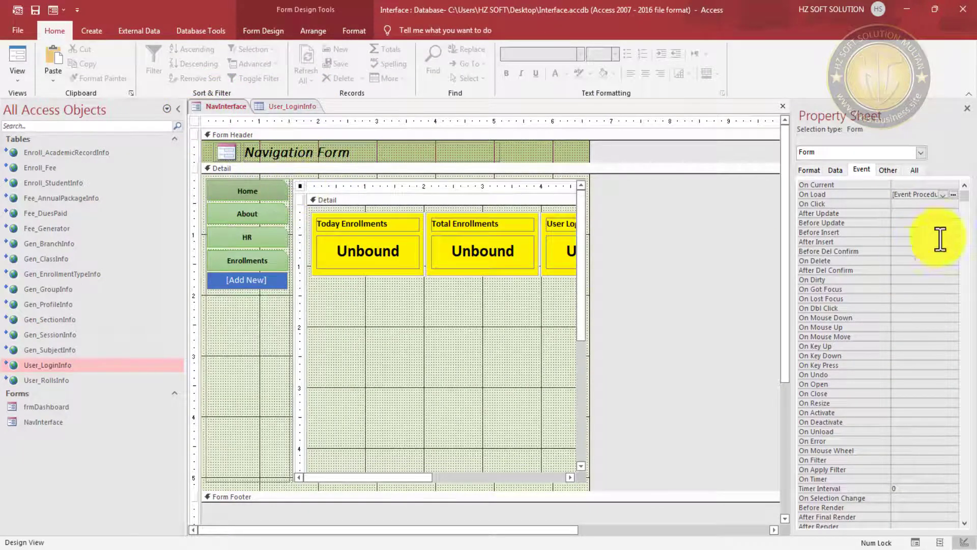
pyautogui.click(964, 194)
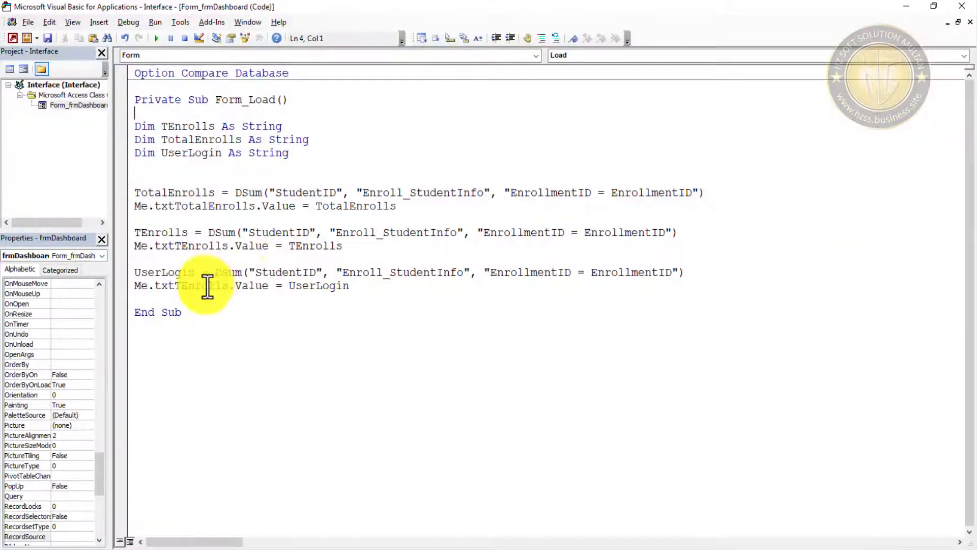
# - Replace StudentID and EnrollmentID with UserID in the UserLogin line
pyautogui.doubleClick(279, 274)
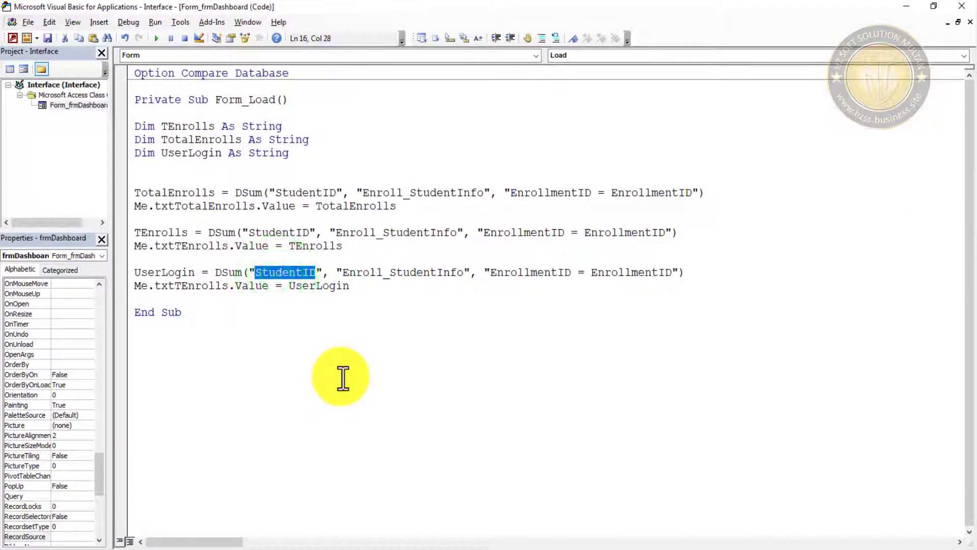
pyautogui.write('UserID')
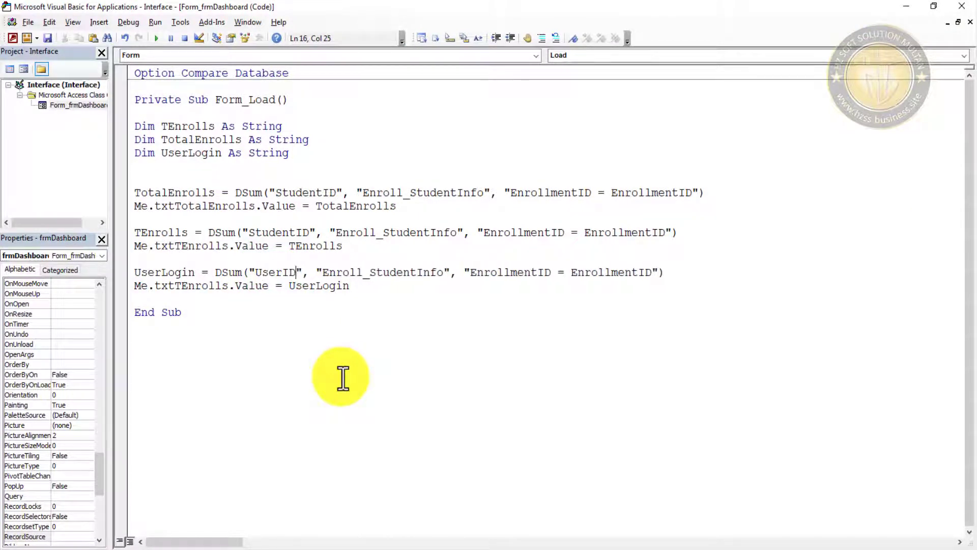
pyautogui.doubleClick(499, 274)
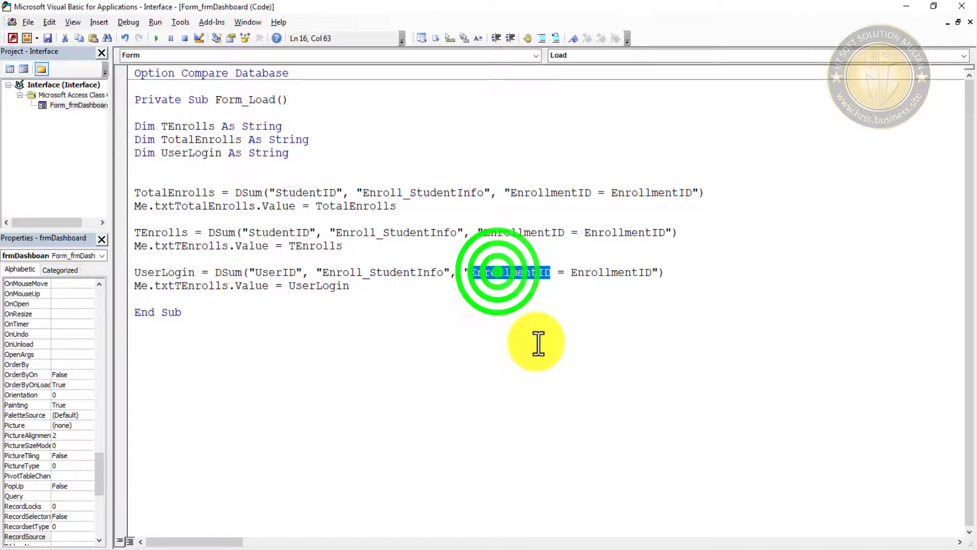
pyautogui.write('User')
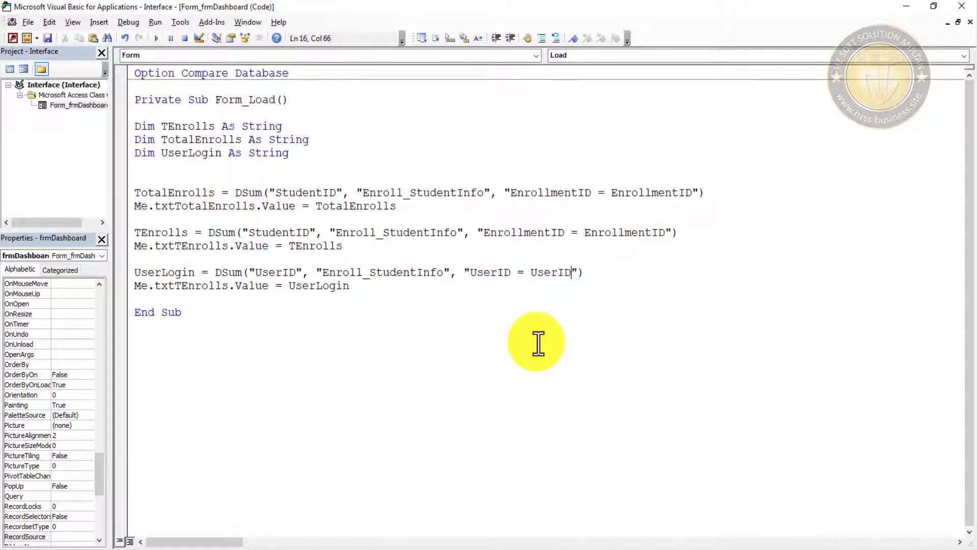
# - Change DSum to DCount in the UserLogin line and save the VBA project
pyautogui.click(221, 273)
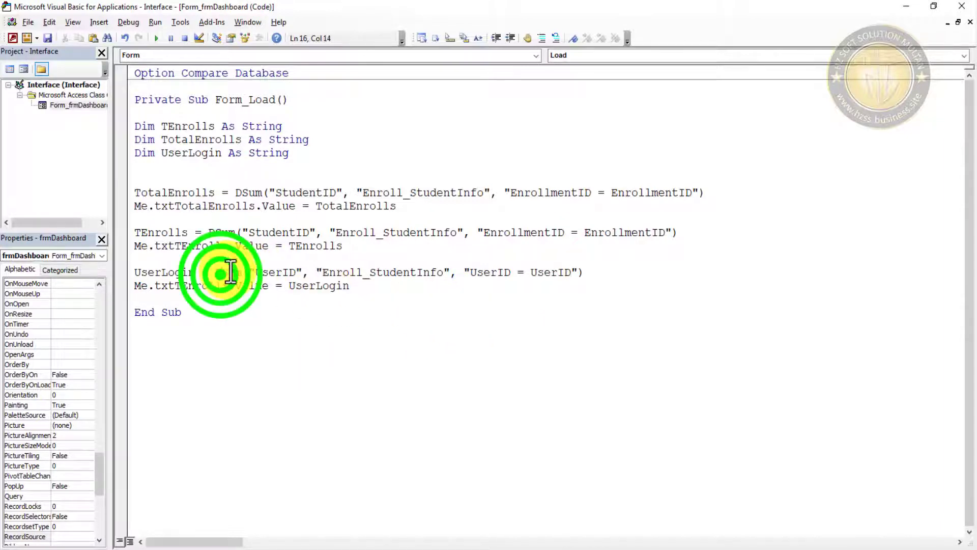
pyautogui.click(240, 273)
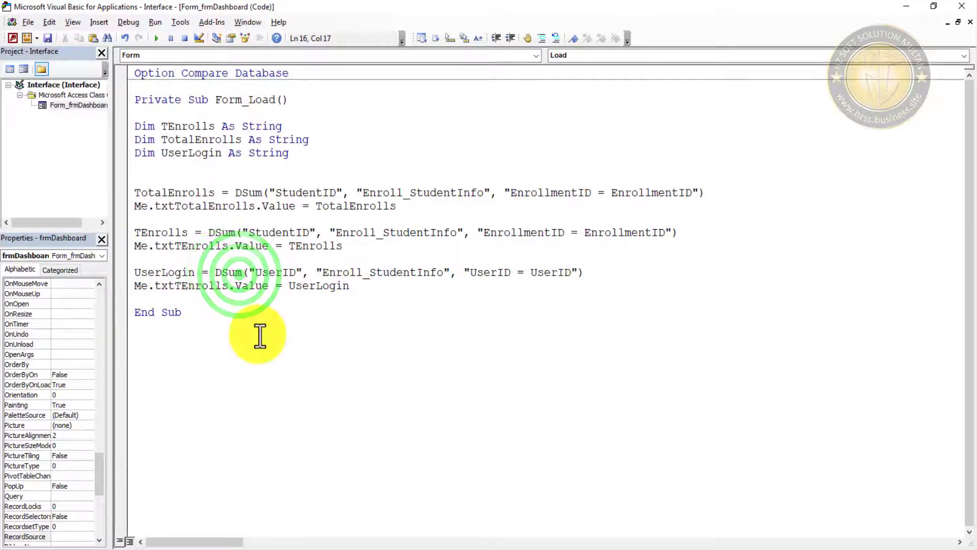
pyautogui.press('BackSpace')
pyautogui.press('BackSpace')
pyautogui.press('BackSpace')
pyautogui.write('Coun')
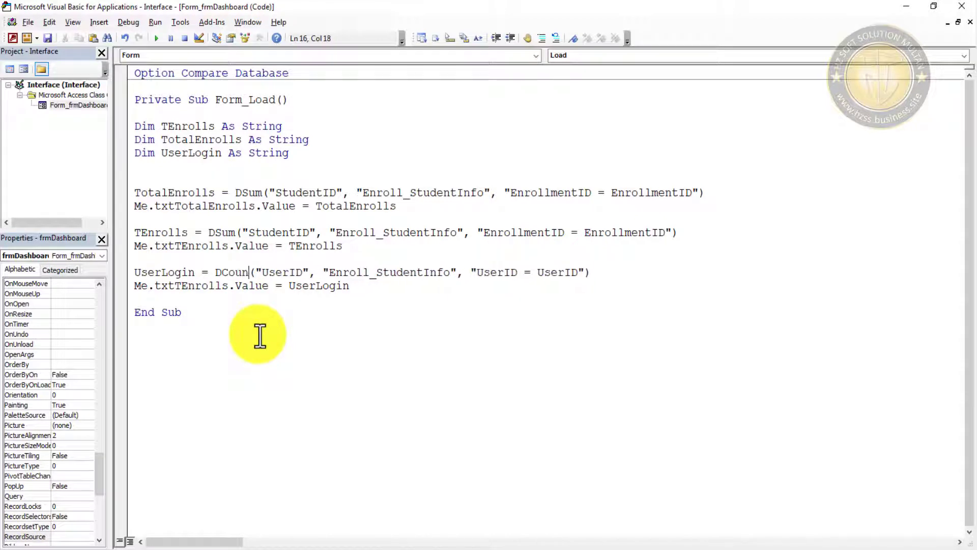
pyautogui.write('t')
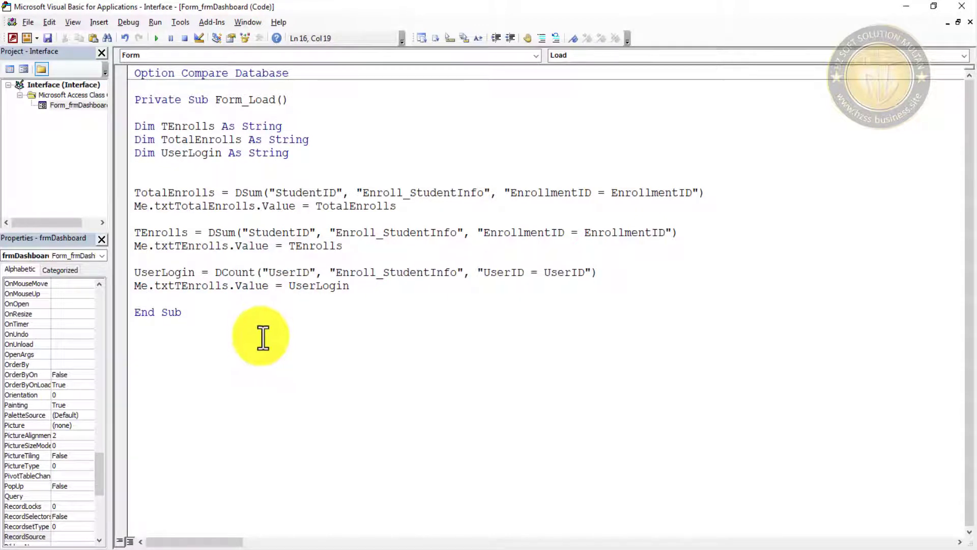
pyautogui.click(275, 337)
pyautogui.click(47, 38)
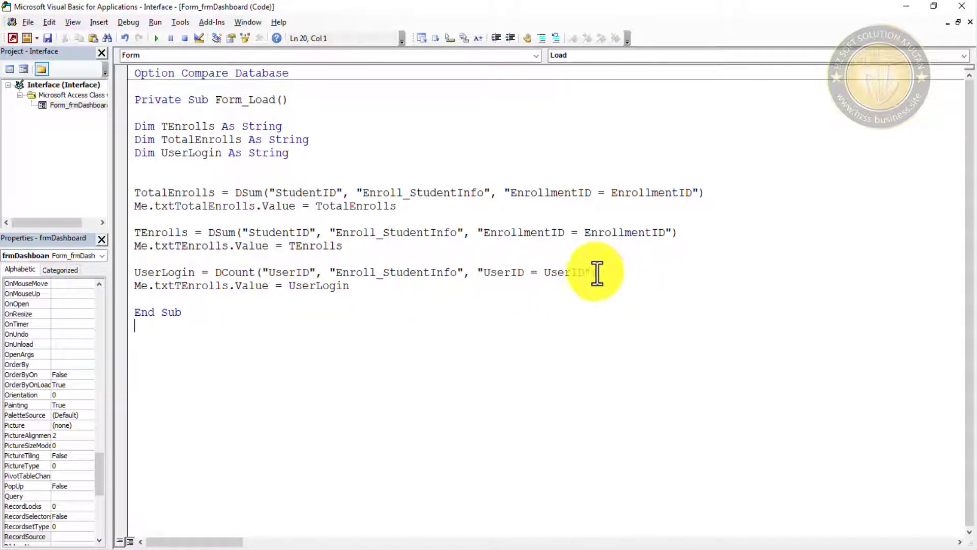
pyautogui.click(48, 39)
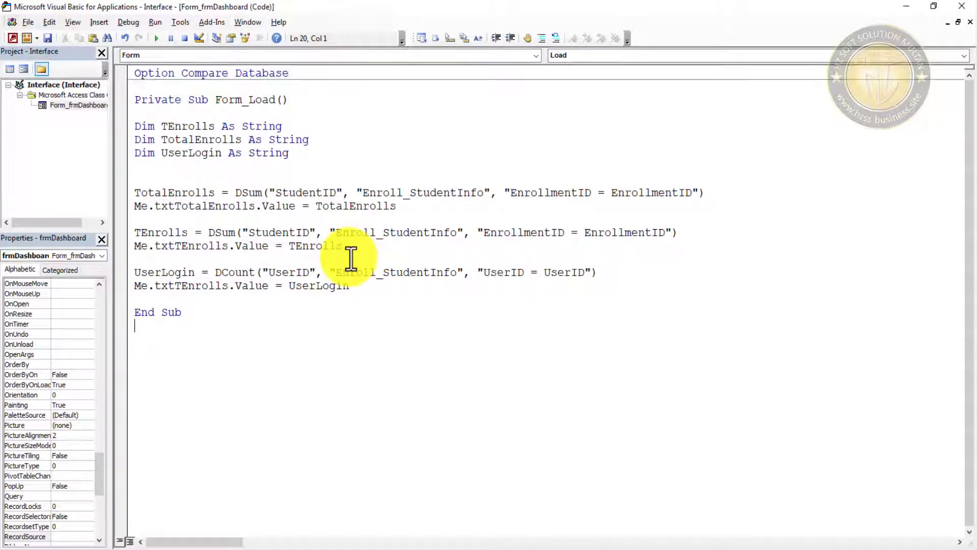
pyautogui.click(235, 232)
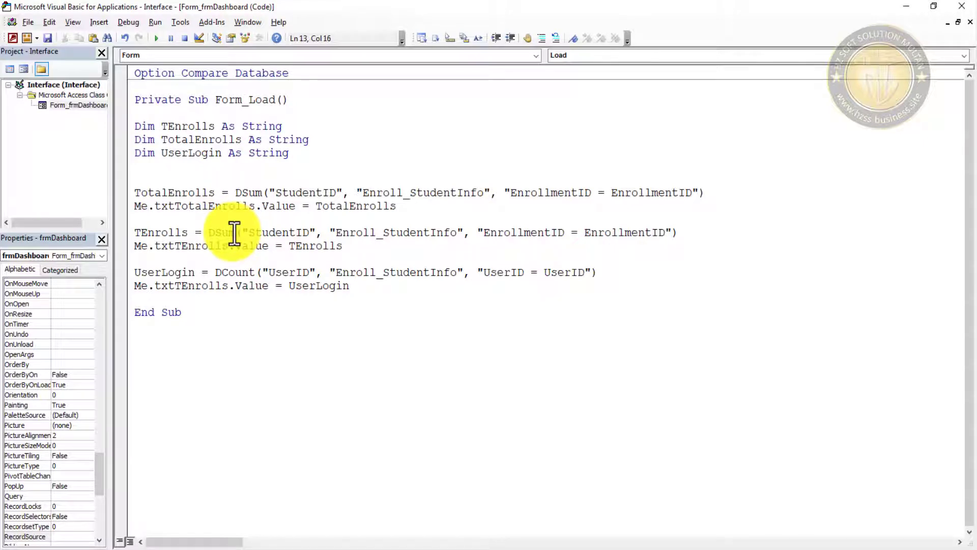
# - Replace DSum with DCount on the TEnrolls and TotalEnrolls lines and save the code
pyautogui.doubleClick(227, 232)
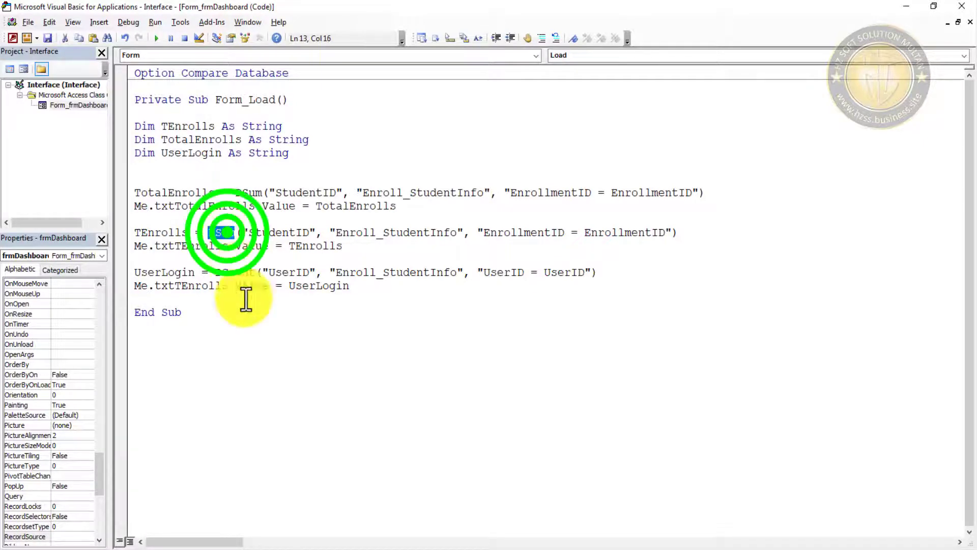
pyautogui.doubleClick(224, 232)
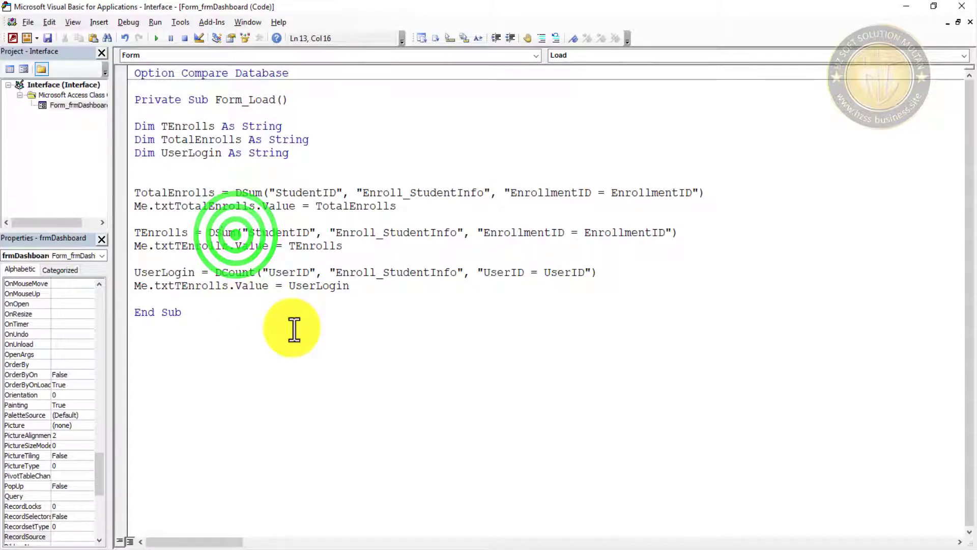
pyautogui.write('D')
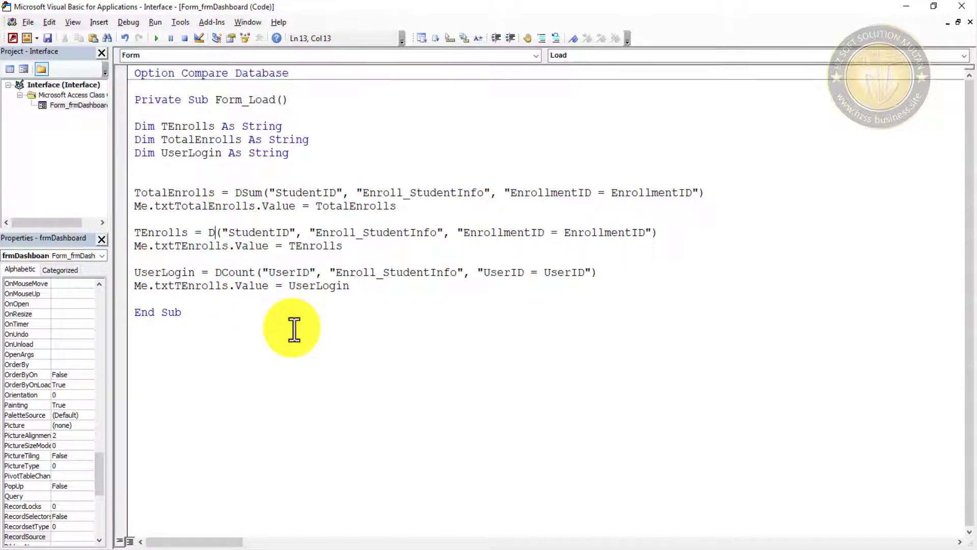
pyautogui.write('Count')
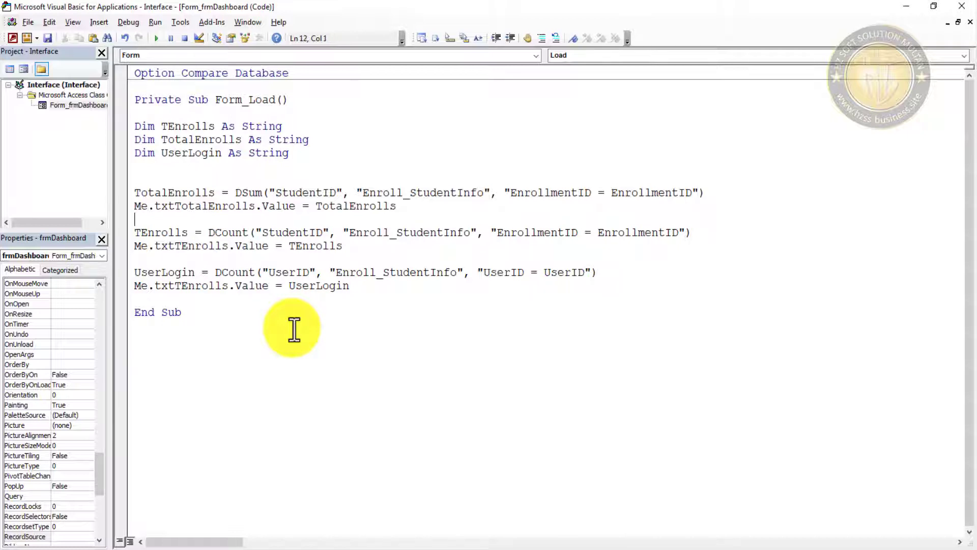
pyautogui.press('BackSpace')
pyautogui.press('BackSpace')
pyautogui.press('BackSpace')
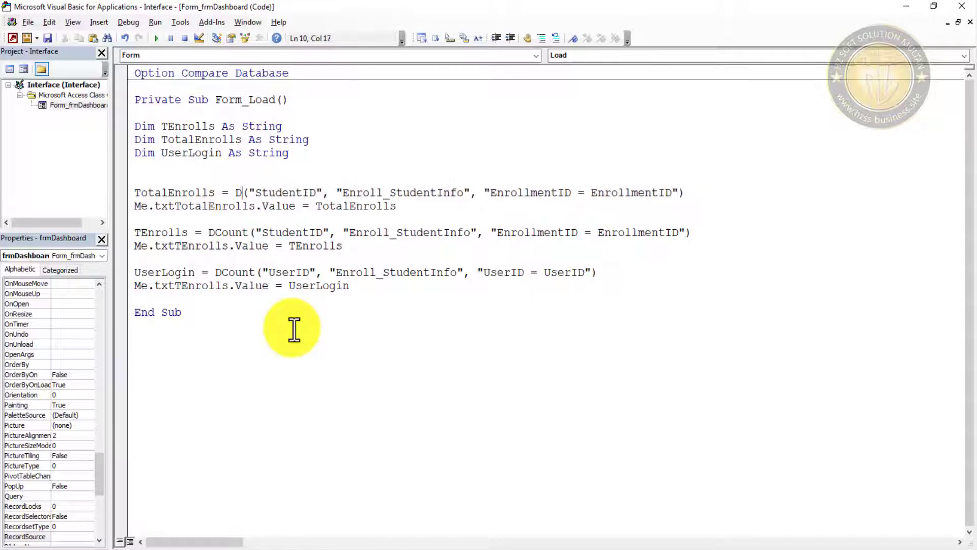
pyautogui.write('Coun')
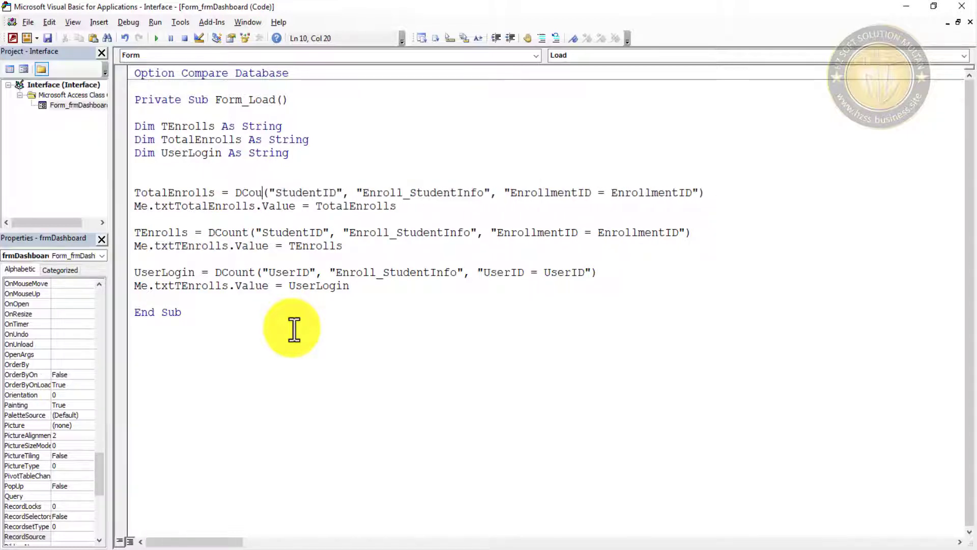
pyautogui.write('t')
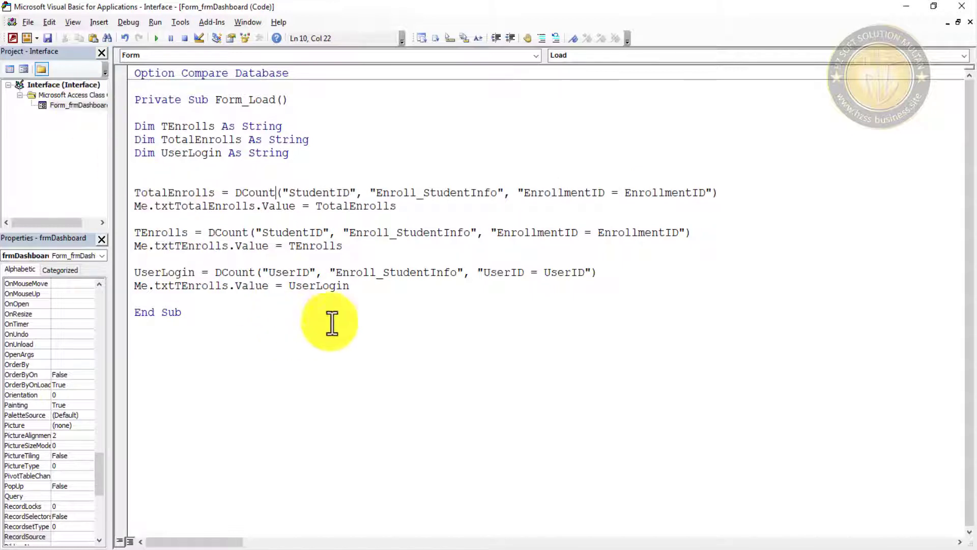
pyautogui.click(355, 344)
pyautogui.click(49, 35)
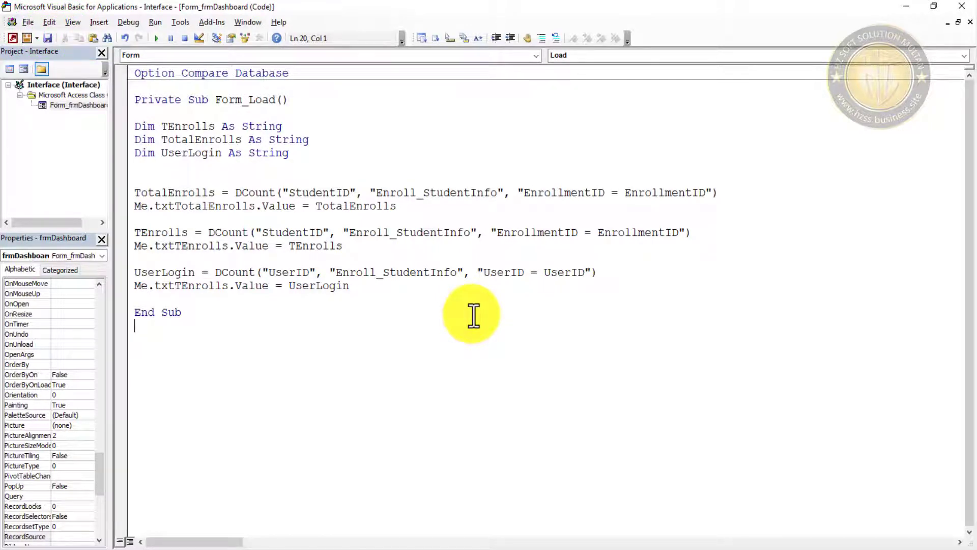
pyautogui.click(48, 36)
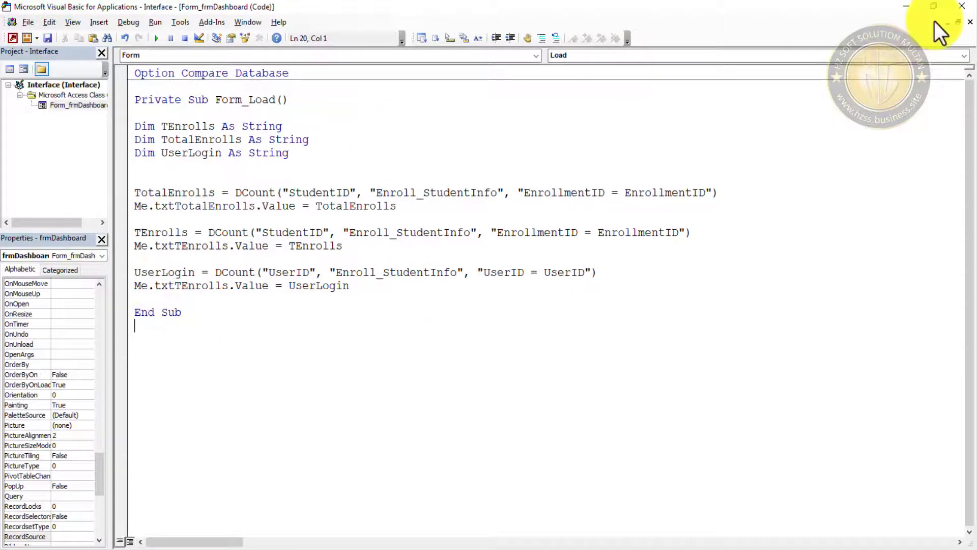
# - Save and run the form, debug the UserID parameter error 2471, then view User_LoginInfo
pyautogui.click(44, 37)
pyautogui.click(906, 7)
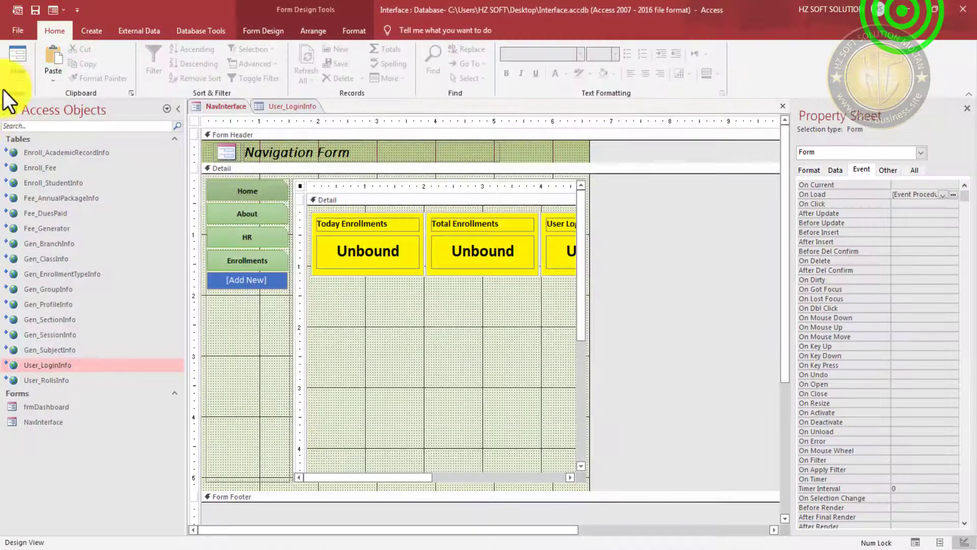
pyautogui.click(16, 54)
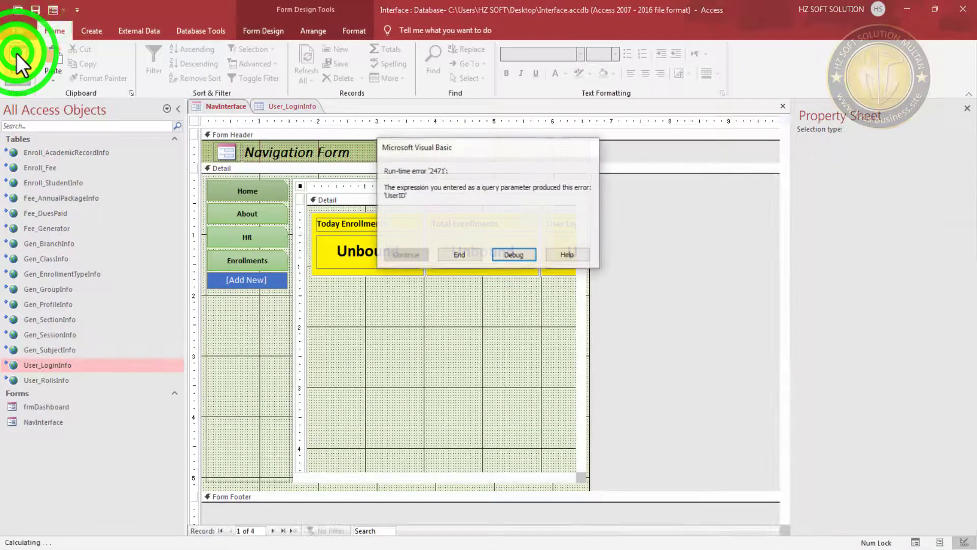
pyautogui.click(462, 256)
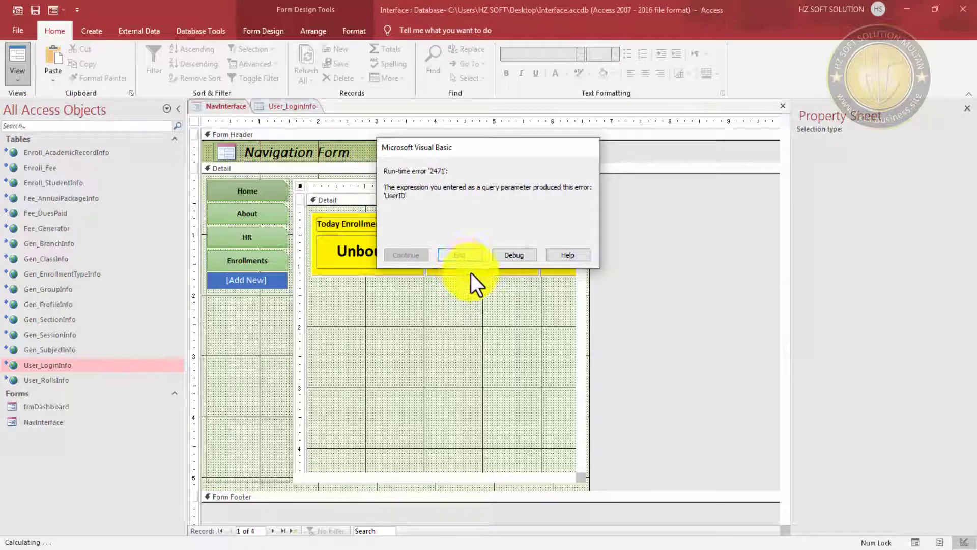
pyautogui.click(506, 255)
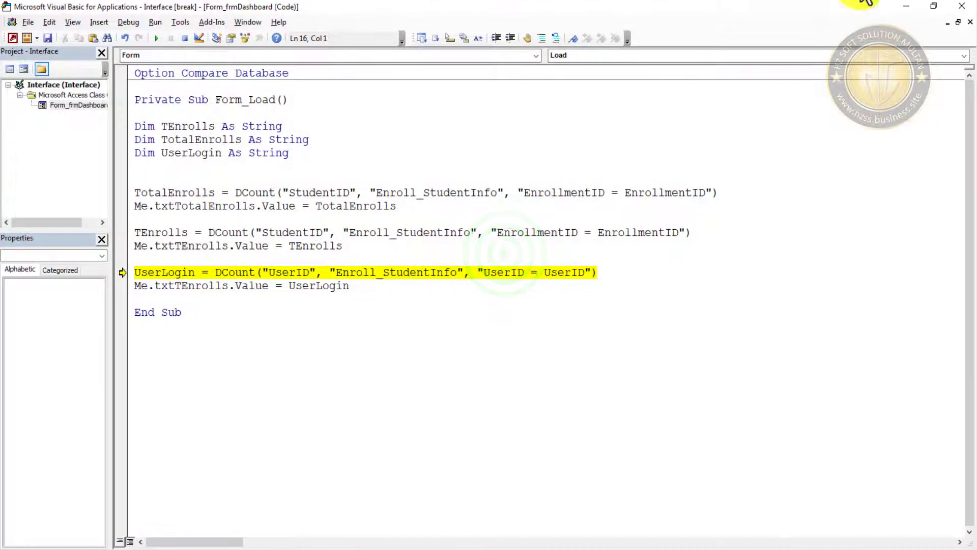
pyautogui.click(909, 7)
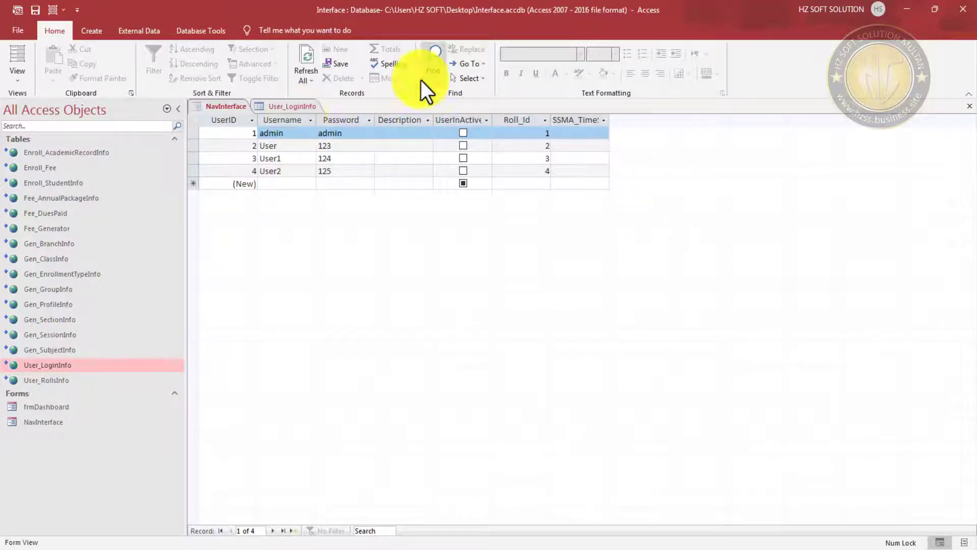
# - Change the UserLogin DCount domain from Enroll_StudentInfo to User_LoginInfo
pyautogui.click(169, 6)
pyautogui.click(230, 56)
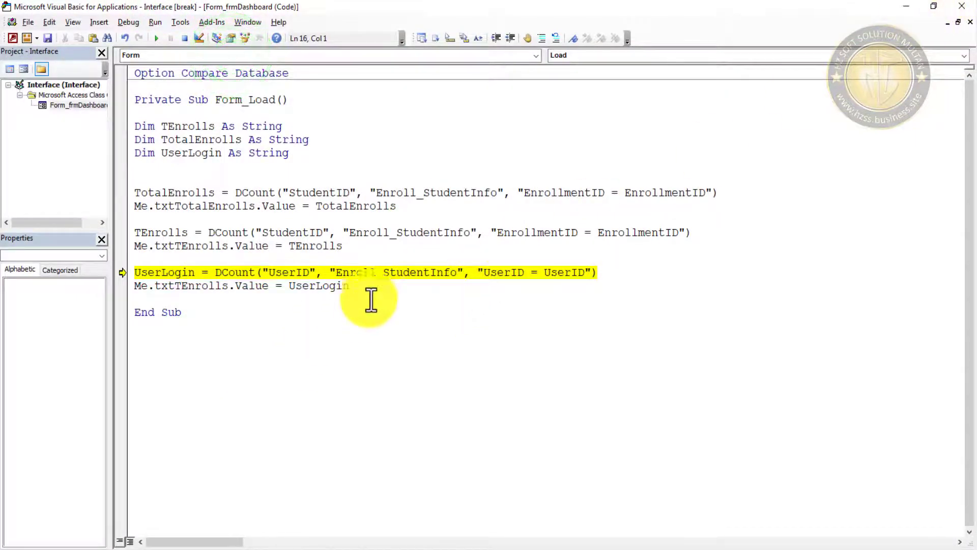
pyautogui.doubleClick(413, 272)
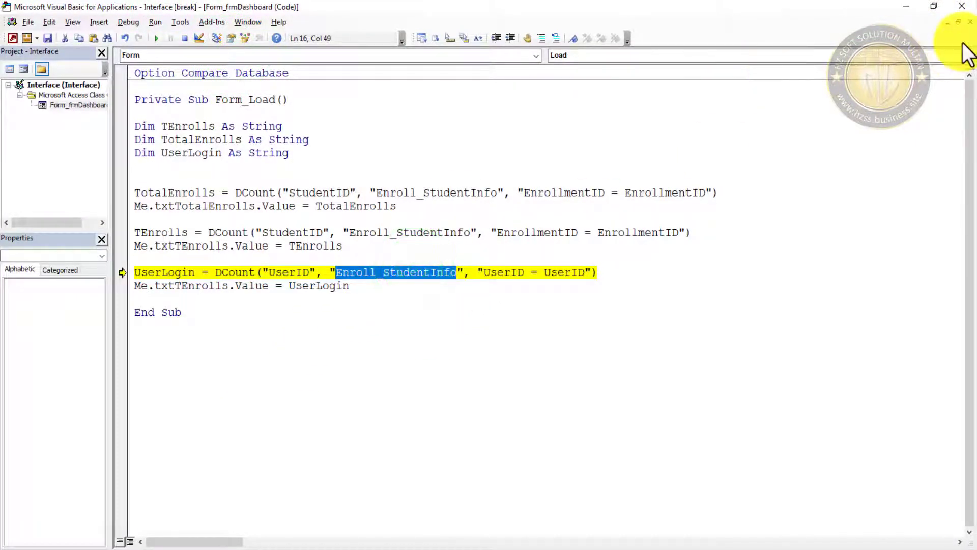
pyautogui.click(907, 6)
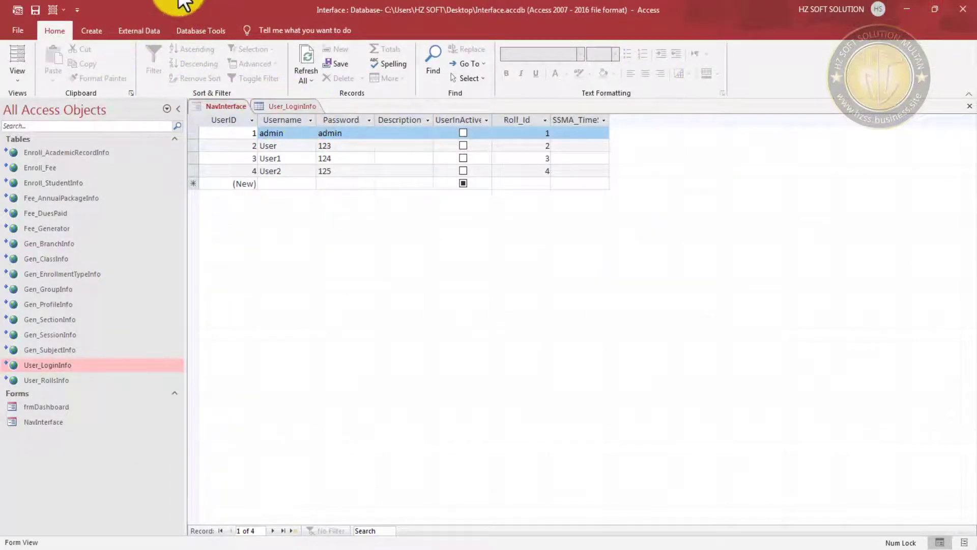
pyautogui.moveTo(188, 7)
pyautogui.click(204, 26)
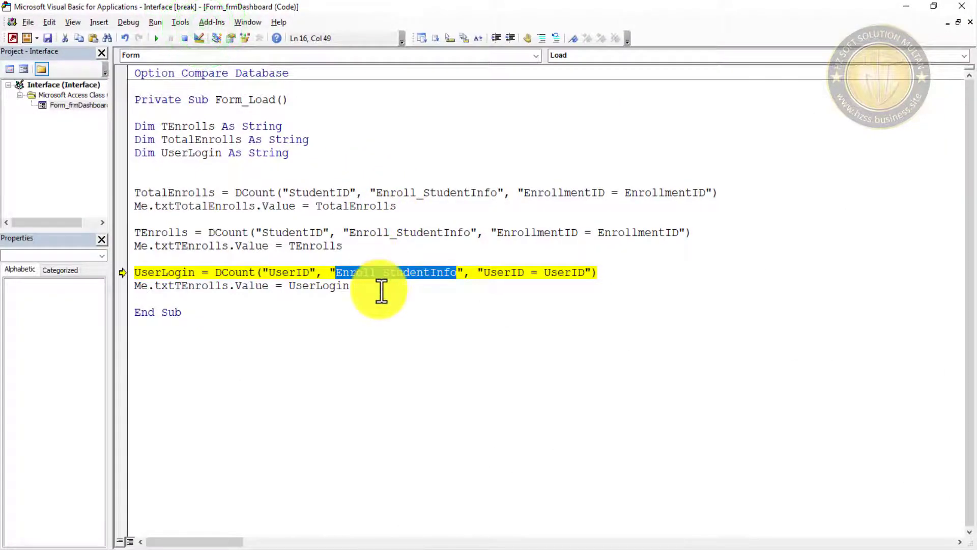
pyautogui.write('User')
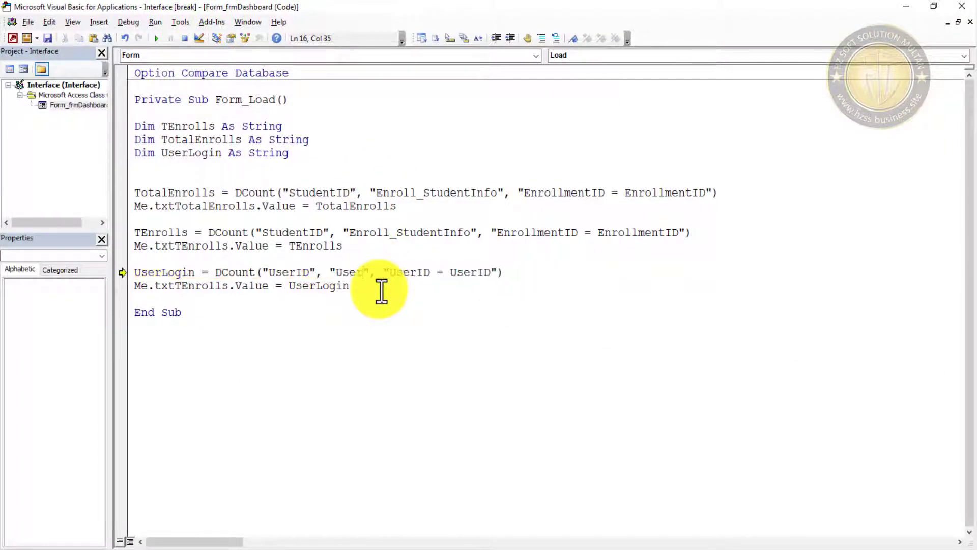
pyautogui.write('Logi')
pyautogui.write('Inof')
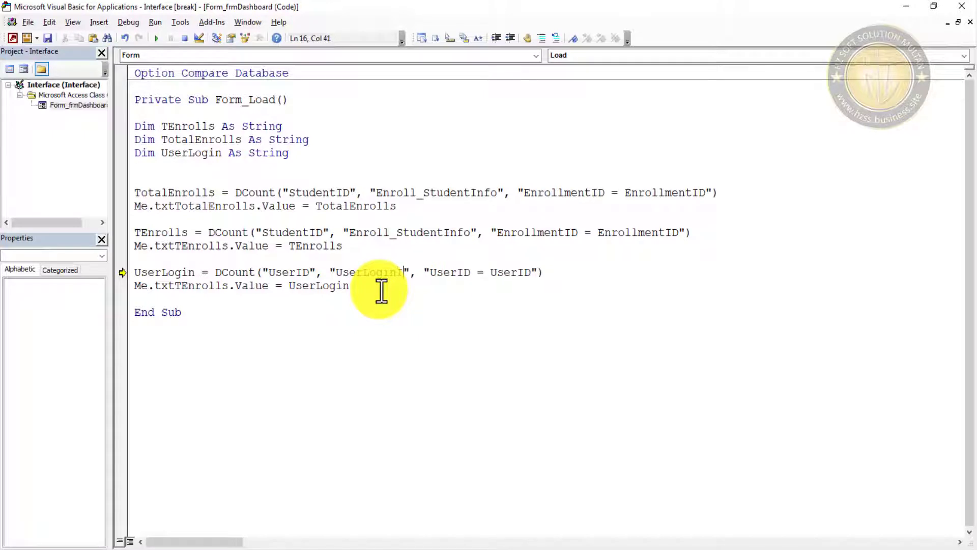
pyautogui.press('BackSpace')
pyautogui.press('BackSpace')
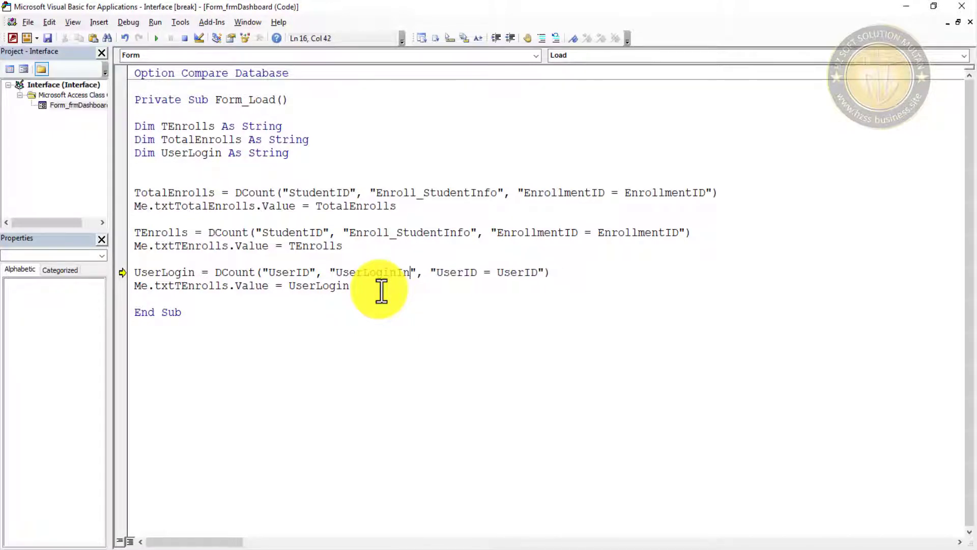
pyautogui.write('fo')
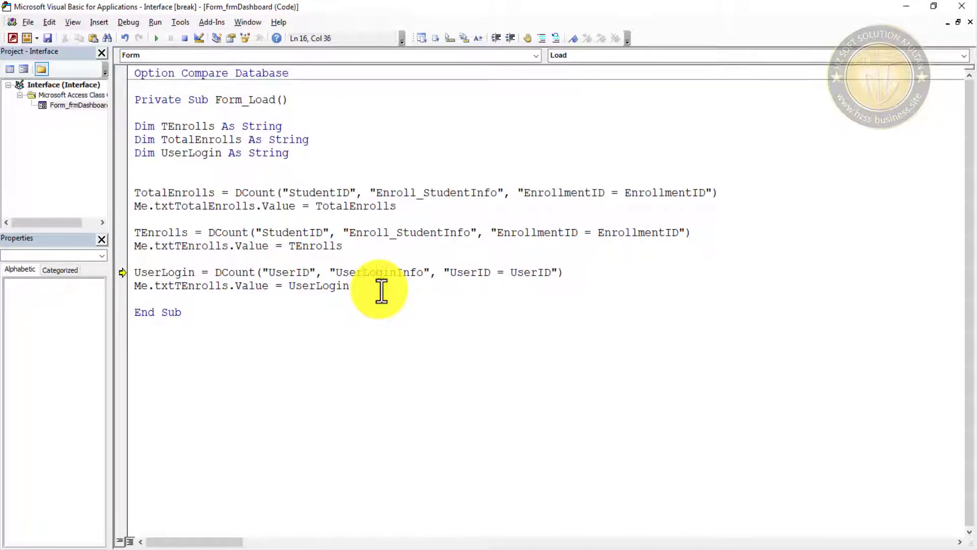
pyautogui.write('_')
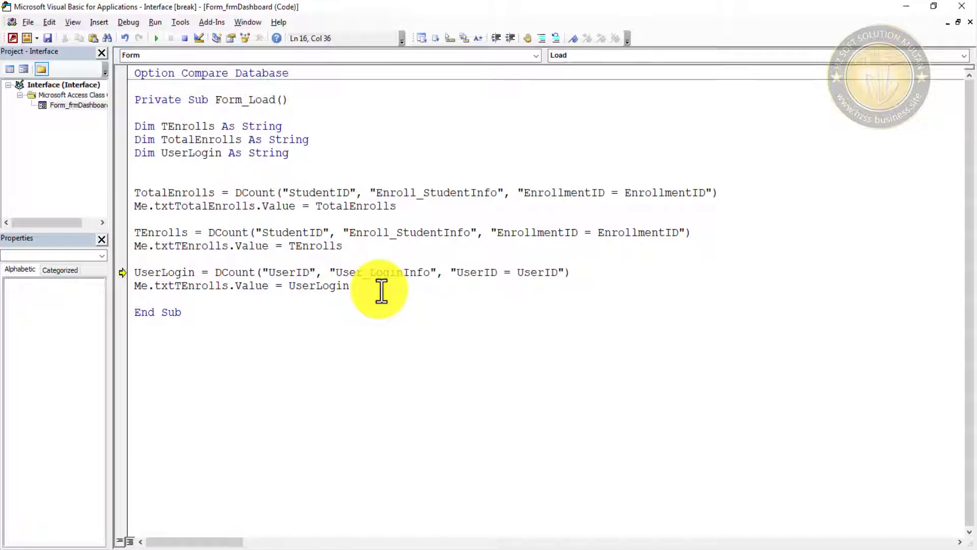
# - Save the code, confirming frmDashboard, and resume to see cards reading 4, 1 and 0
pyautogui.click(48, 37)
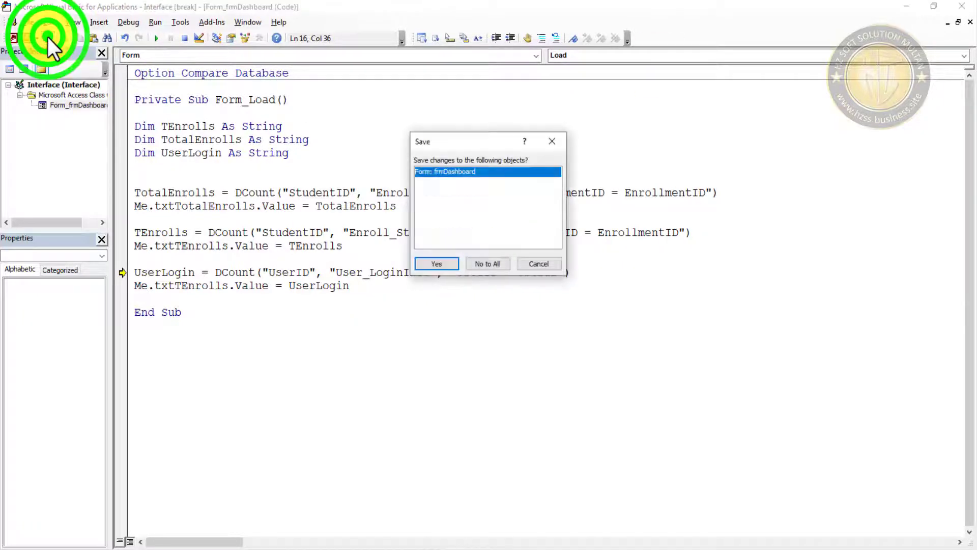
pyautogui.click(437, 265)
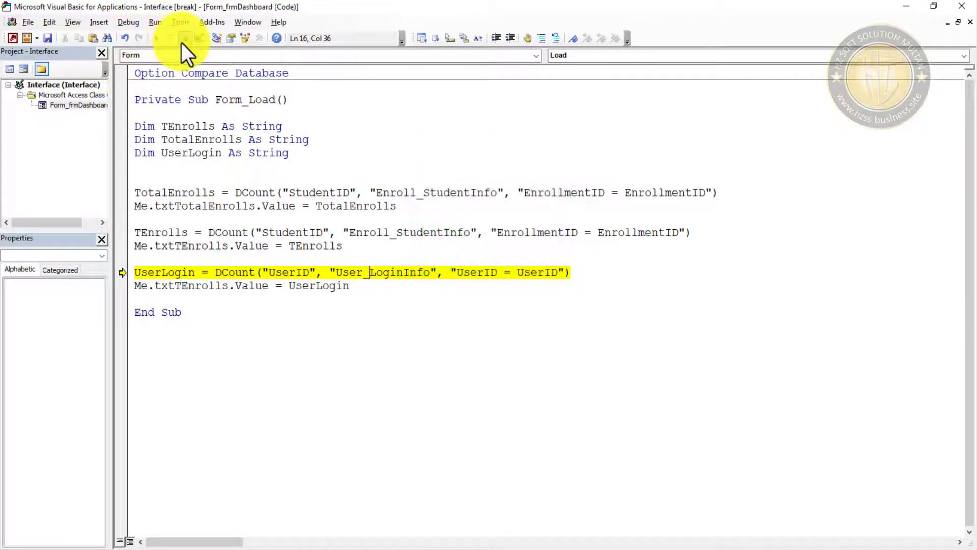
pyautogui.click(156, 38)
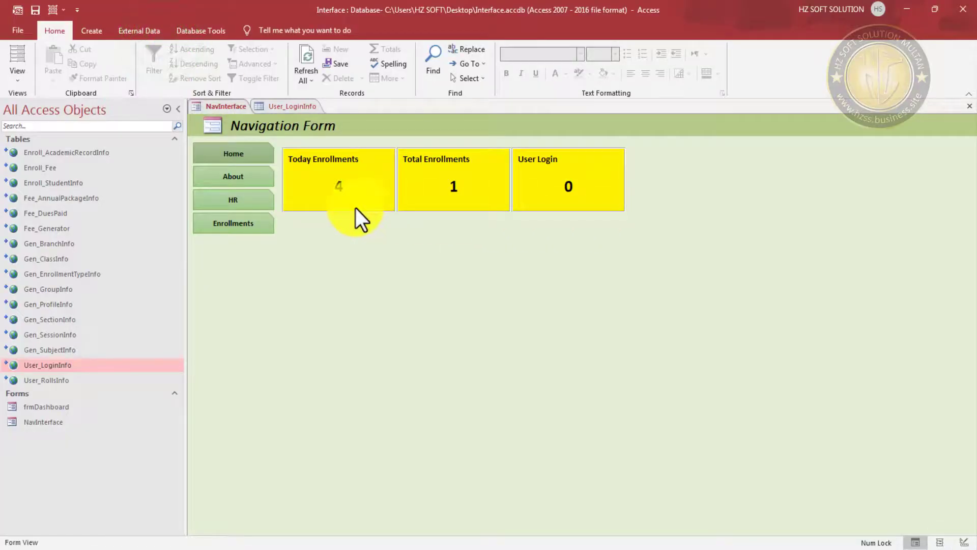
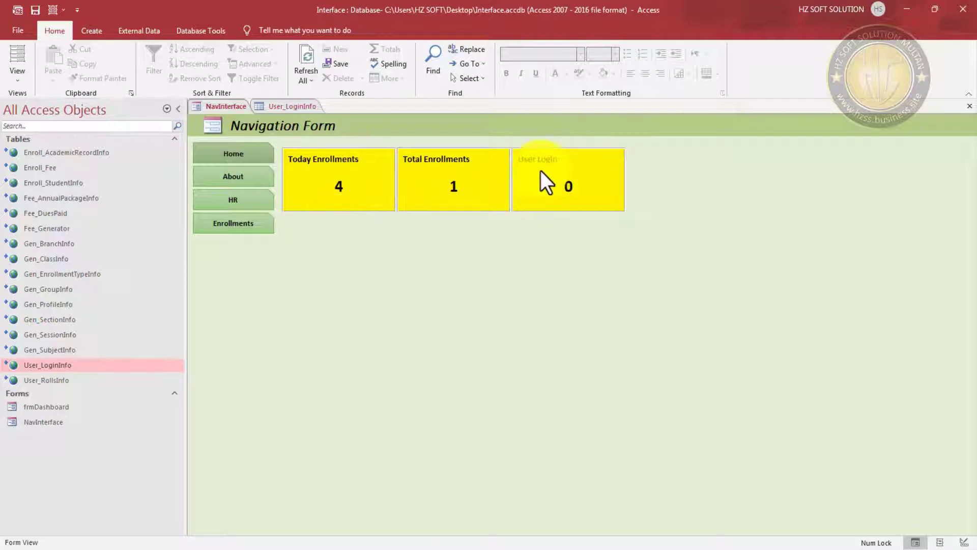
# - Switch the NavInterface navigation form into Layout View from its shortcut menu
pyautogui.rightClick(446, 118)
pyautogui.click(475, 151)
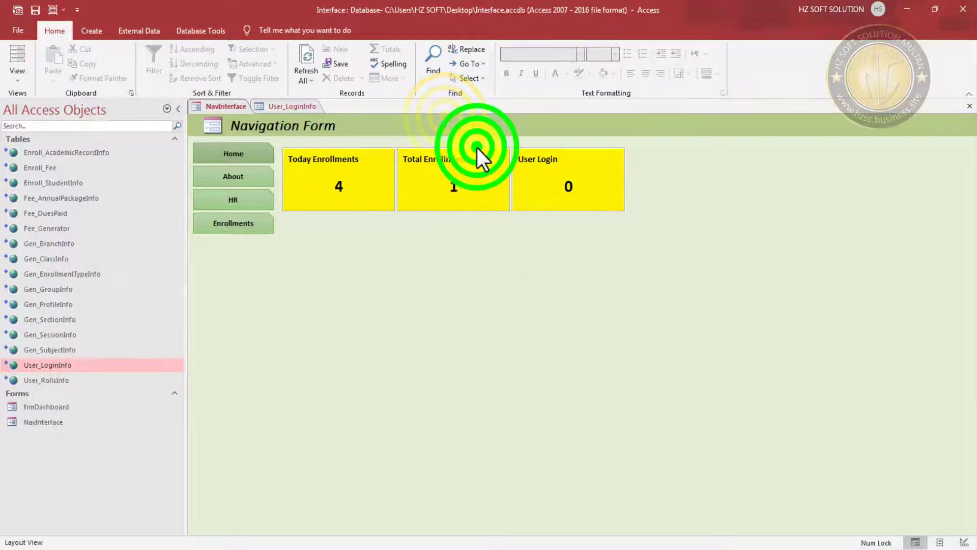
pyautogui.rightClick(423, 131)
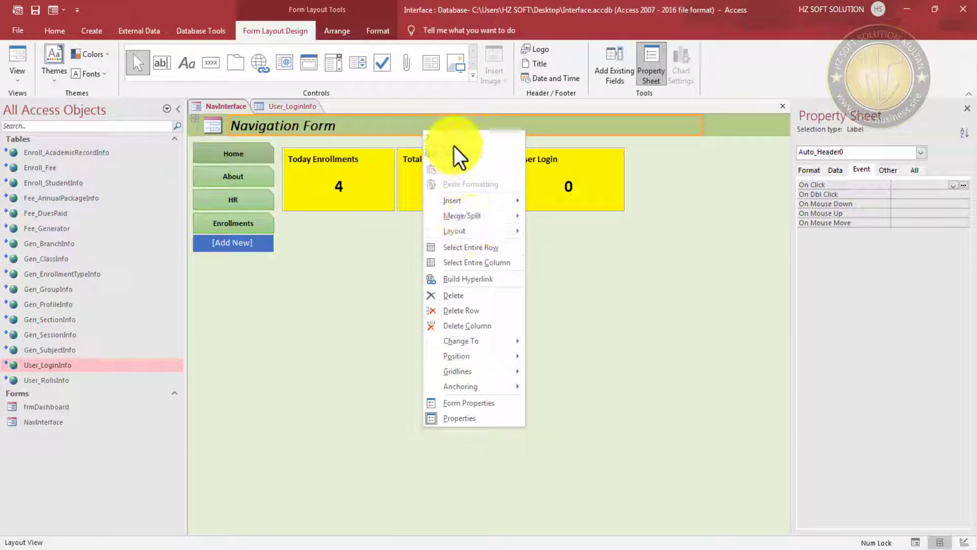
pyautogui.click(400, 131)
pyautogui.rightClick(397, 124)
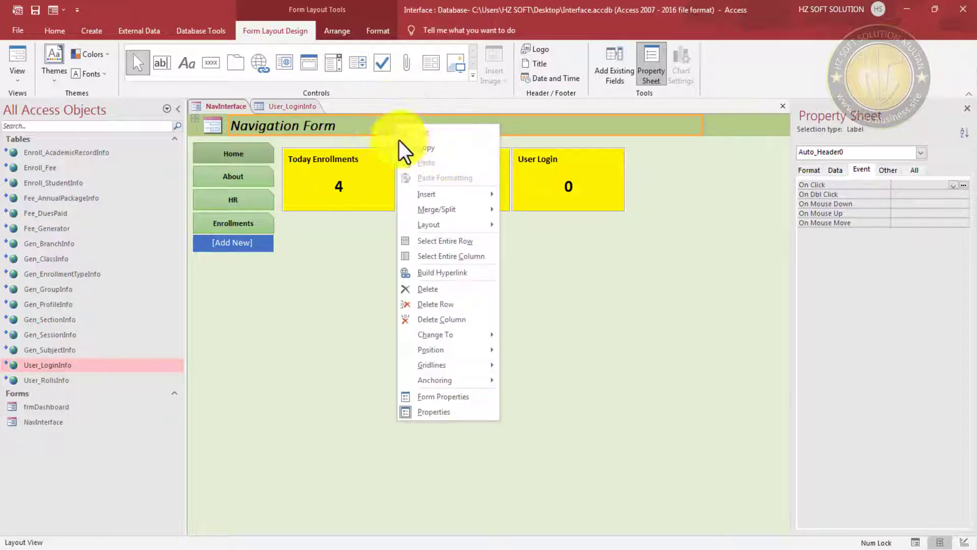
# - Switch NavInterface to Design View and select the dashboard subform's inner form
pyautogui.click(63, 10)
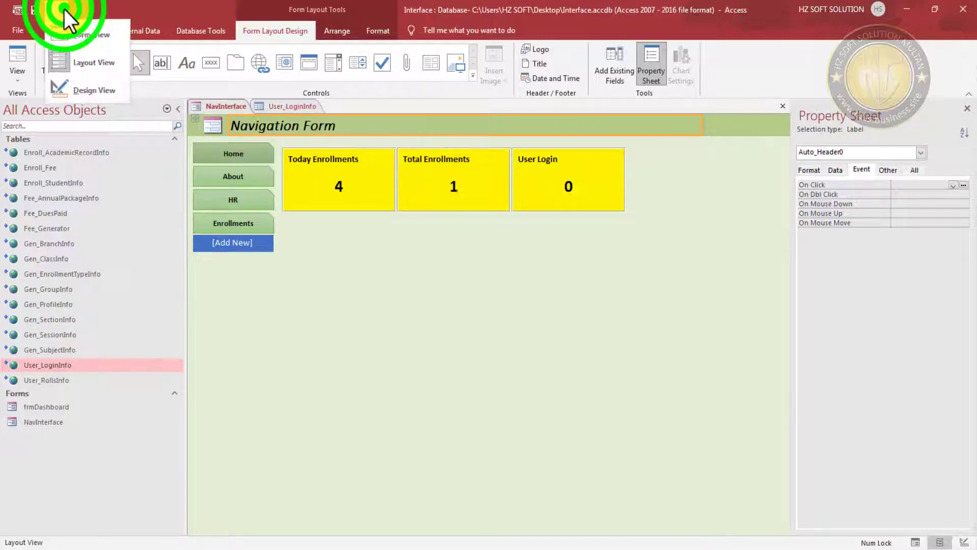
pyautogui.click(77, 88)
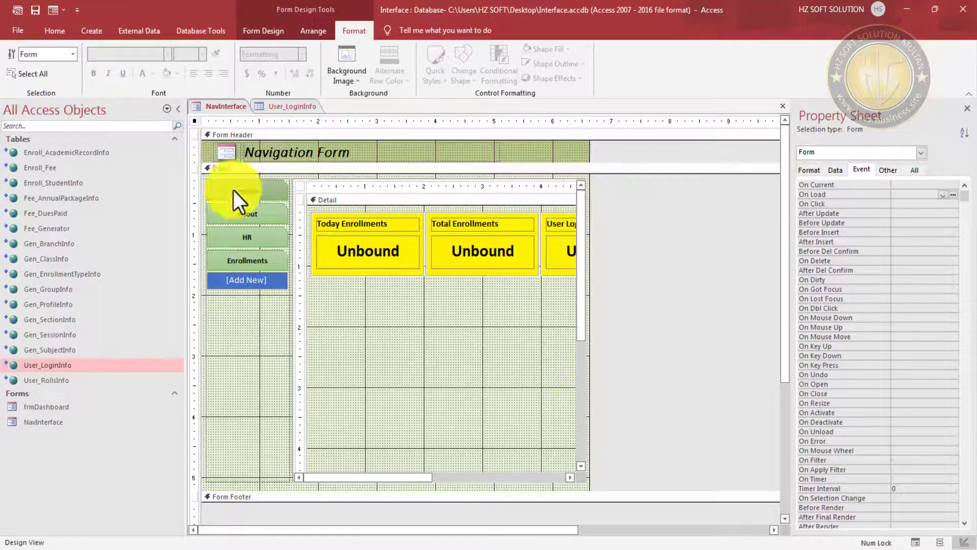
pyautogui.click(297, 188)
pyautogui.click(298, 188)
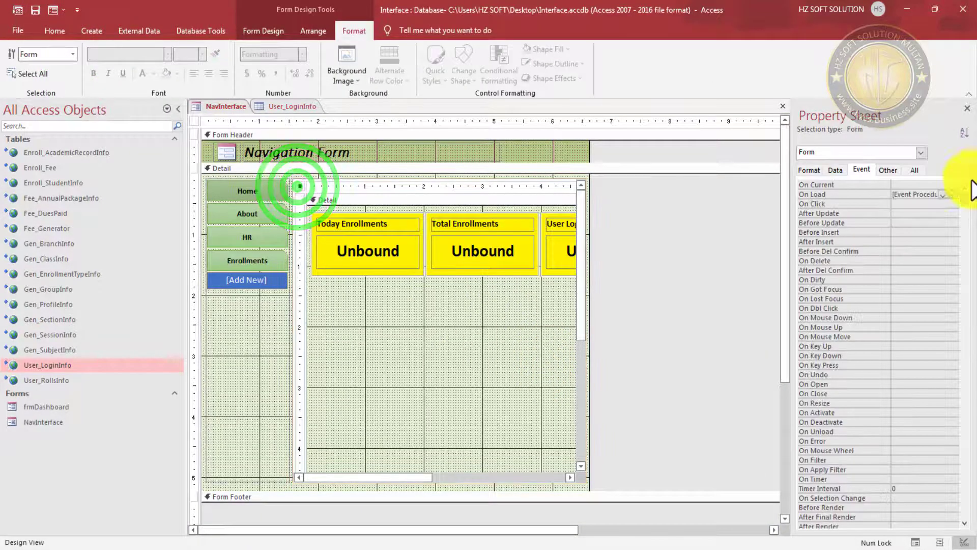
# - In Form_Load, make the UserLogin line assign to txtUserLogin instead of txtTEnrolls
pyautogui.click(955, 194)
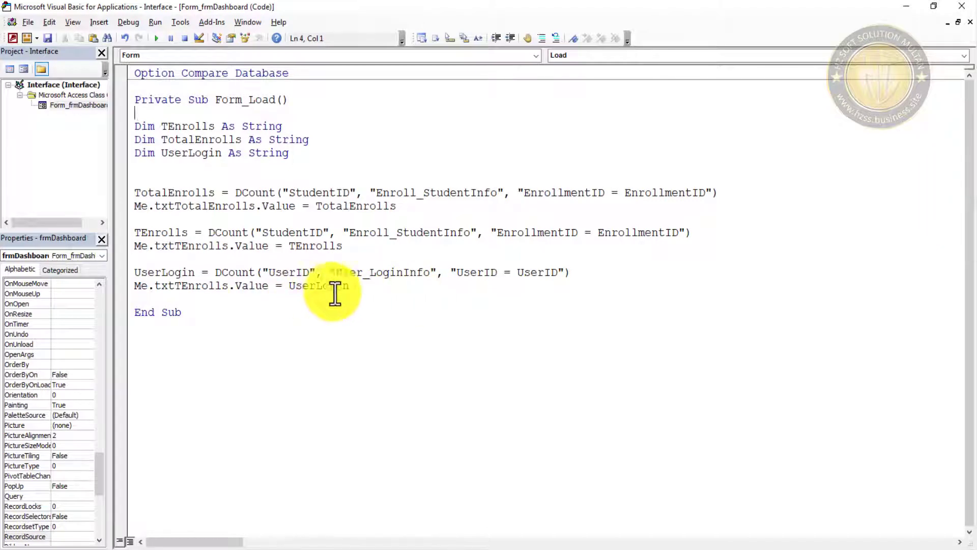
pyautogui.doubleClick(188, 285)
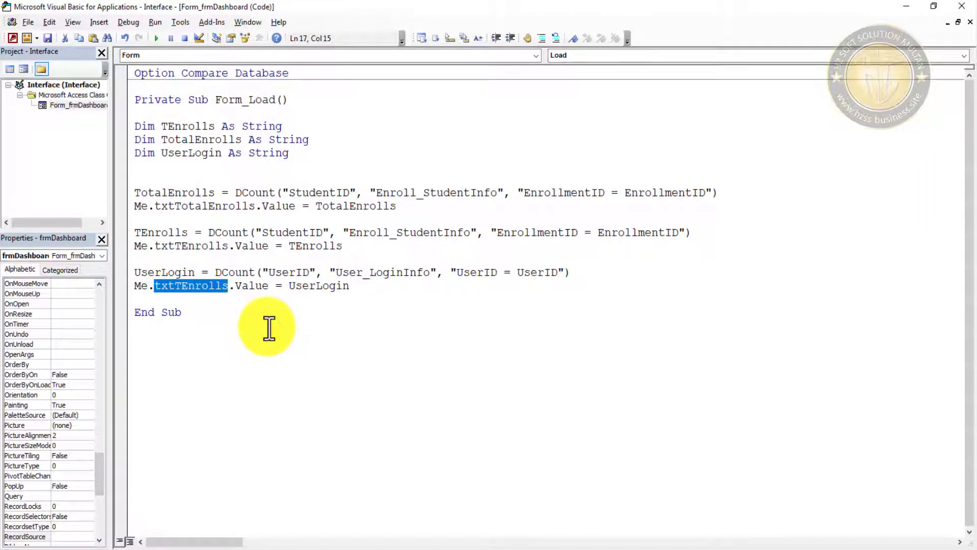
pyautogui.press('Delete')
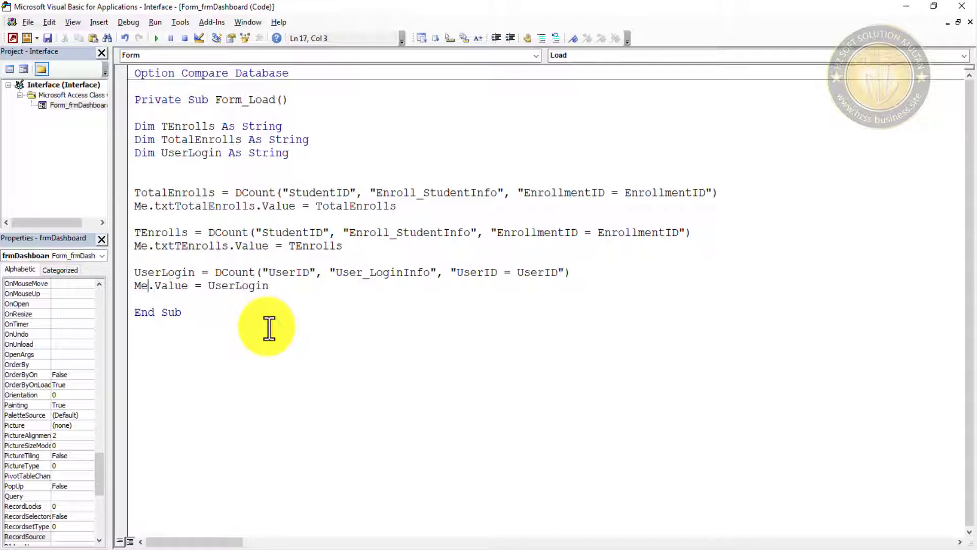
pyautogui.hotkey('ctrl', 'j')
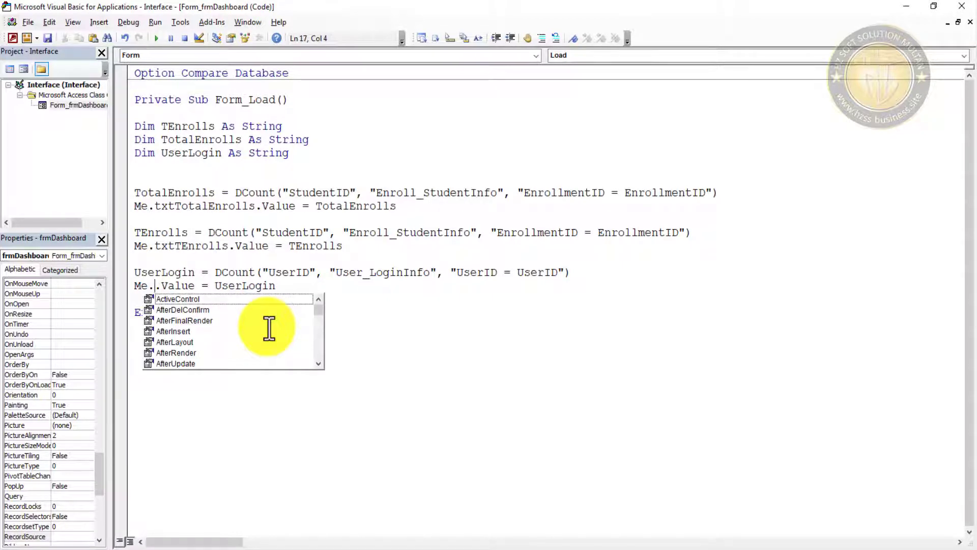
pyautogui.write('txt')
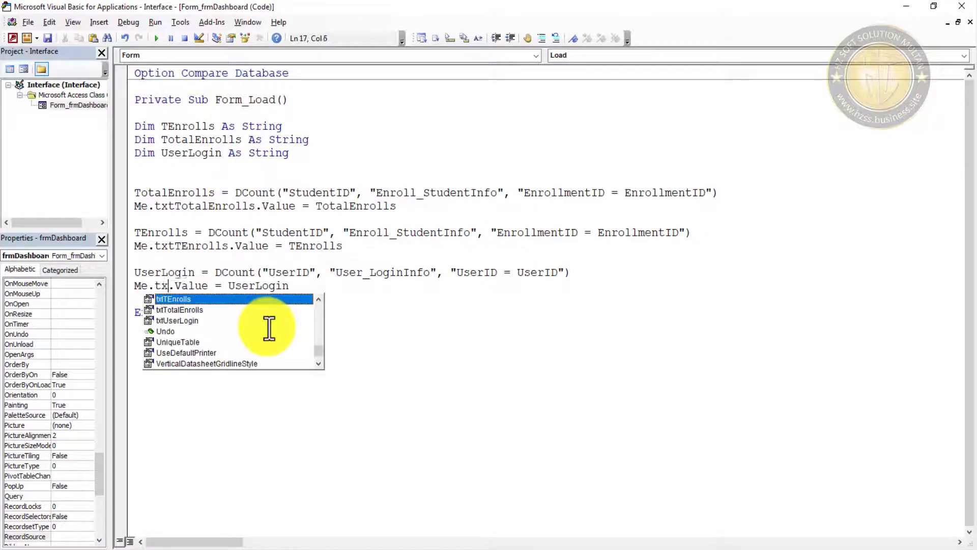
pyautogui.press('Down')
pyautogui.press('Down')
pyautogui.press('Tab')
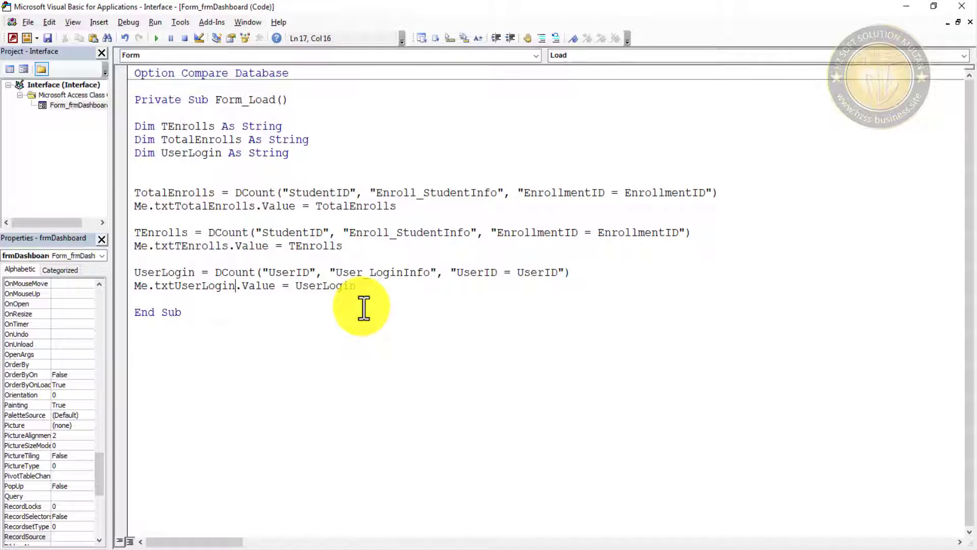
pyautogui.click(401, 320)
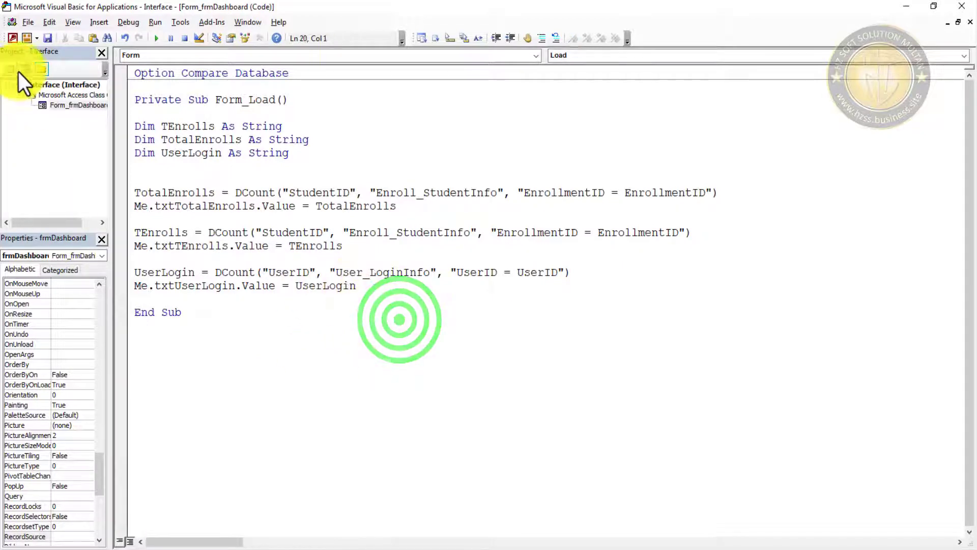
pyautogui.click(42, 40)
# - Run NavInterface in Form View and Refresh All against User_LoginInfo, showing User Login 4
pyautogui.click(906, 7)
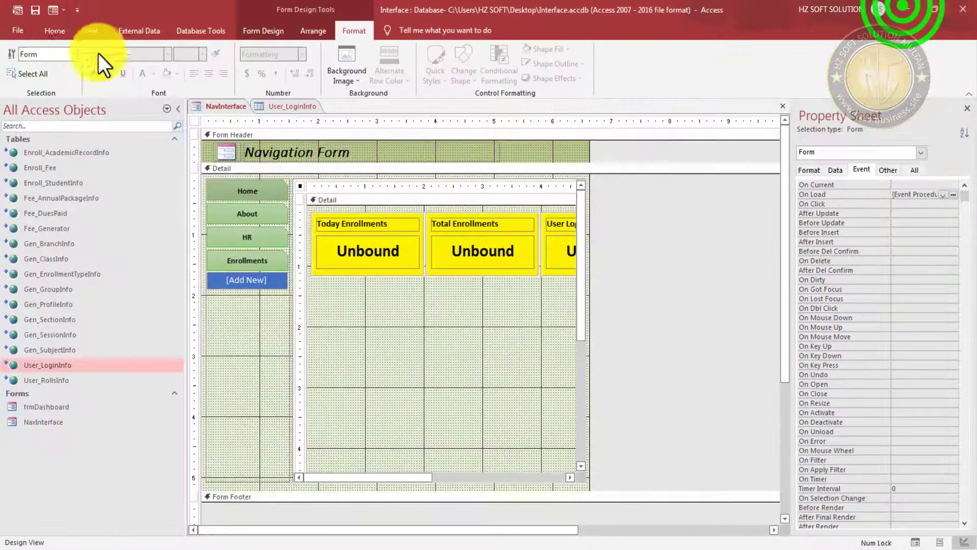
pyautogui.click(35, 10)
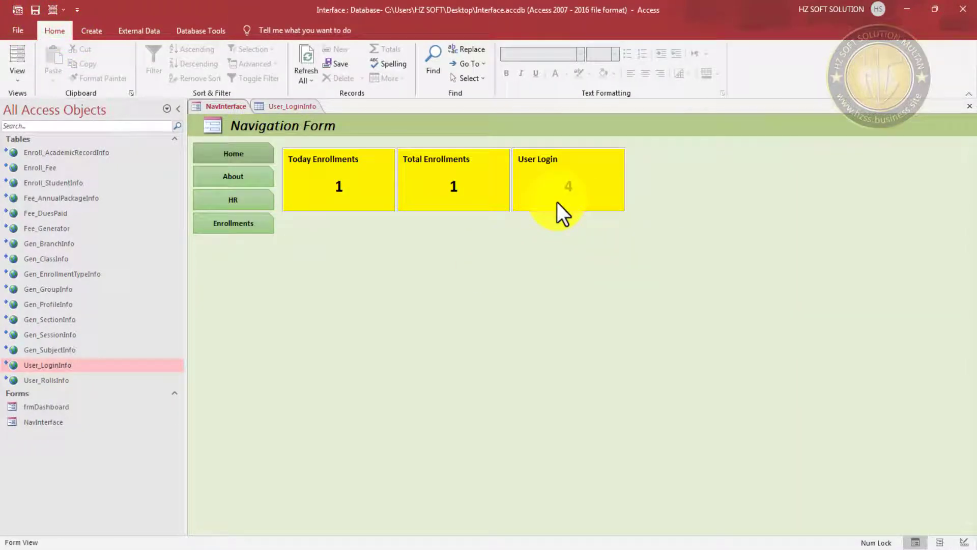
pyautogui.click(311, 104)
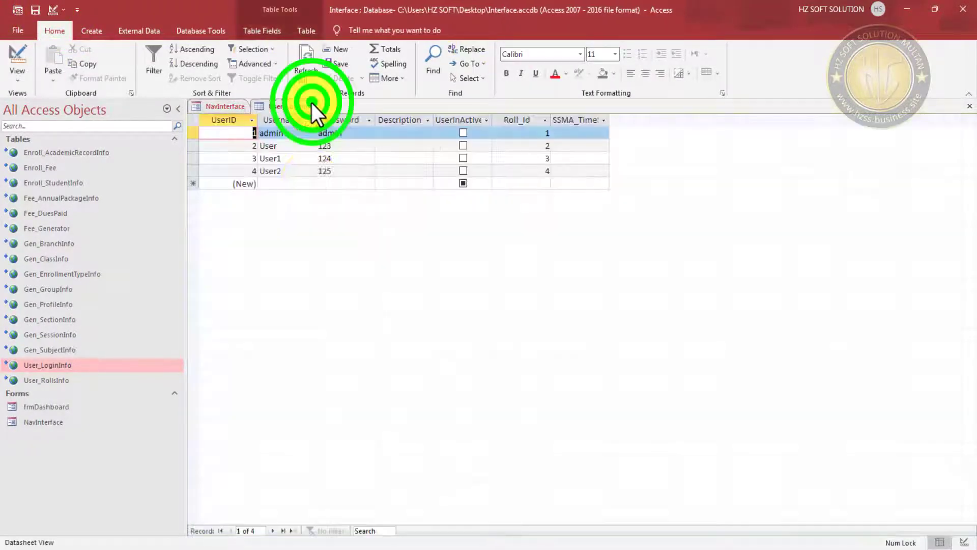
pyautogui.click(311, 56)
pyautogui.click(226, 107)
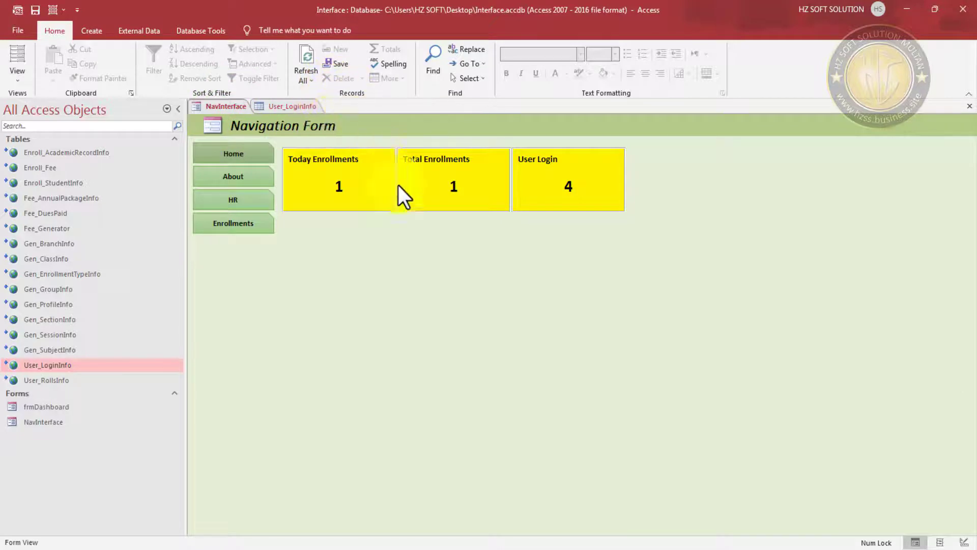
# - Open Enroll_StudentInfo to confirm Today and Total Enrollments of 1 on the dashboard
pyautogui.doubleClick(73, 183)
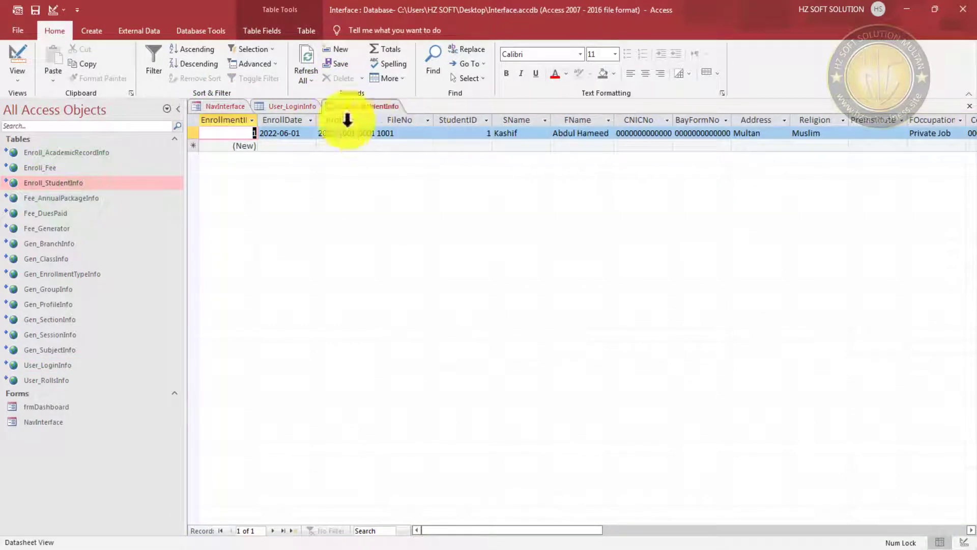
pyautogui.click(284, 107)
pyautogui.click(217, 108)
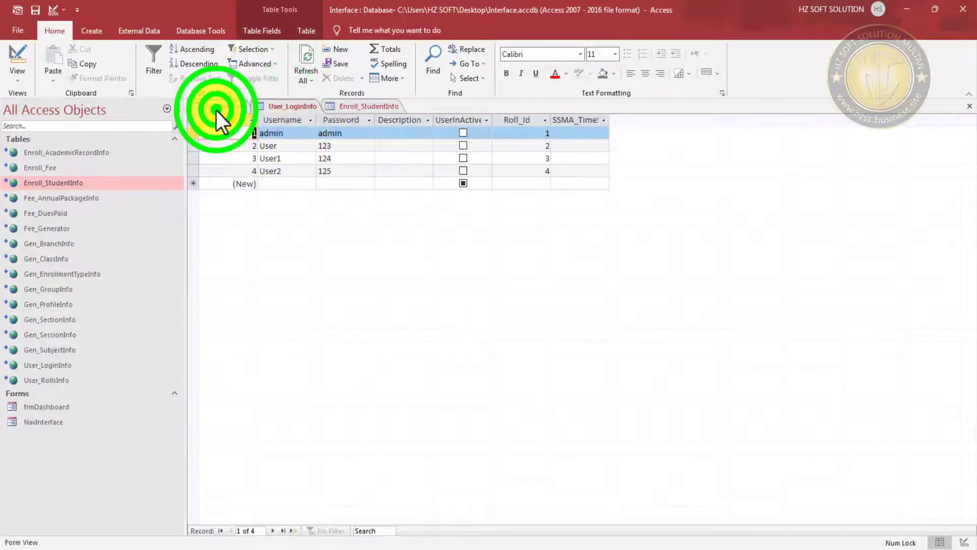
pyautogui.rightClick(844, 128)
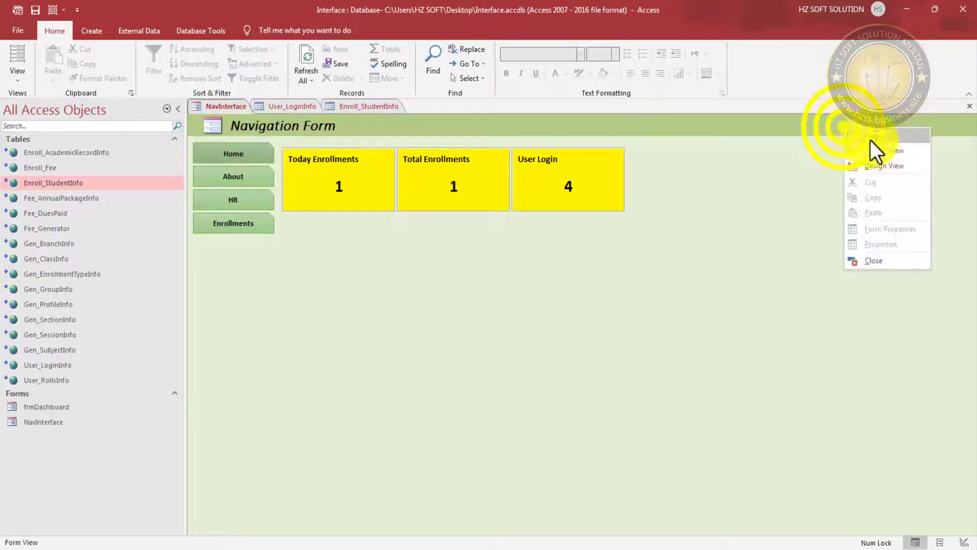
# - In Design View, duplicate the User Login label and count box and place the copy to its right
pyautogui.click(879, 166)
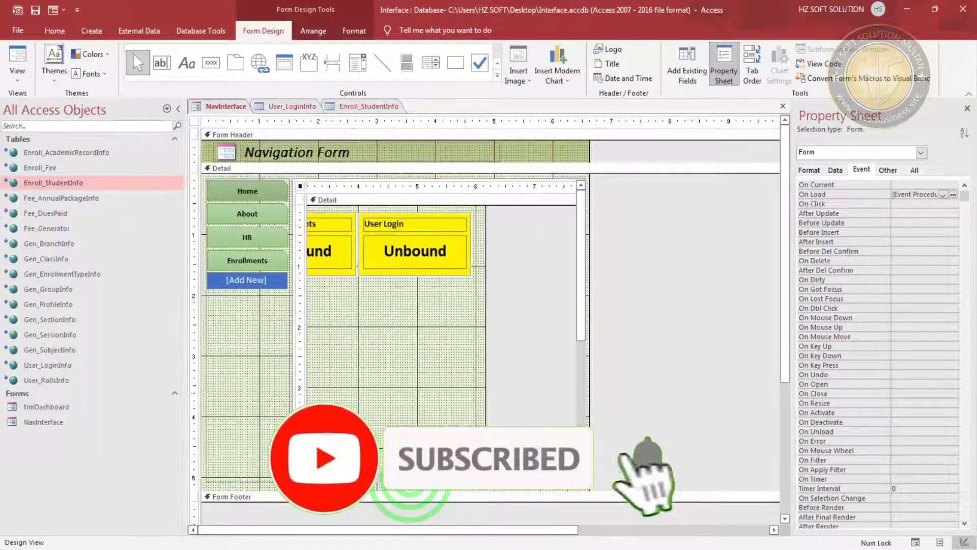
pyautogui.moveTo(512, 216); pyautogui.dragTo(426, 295)
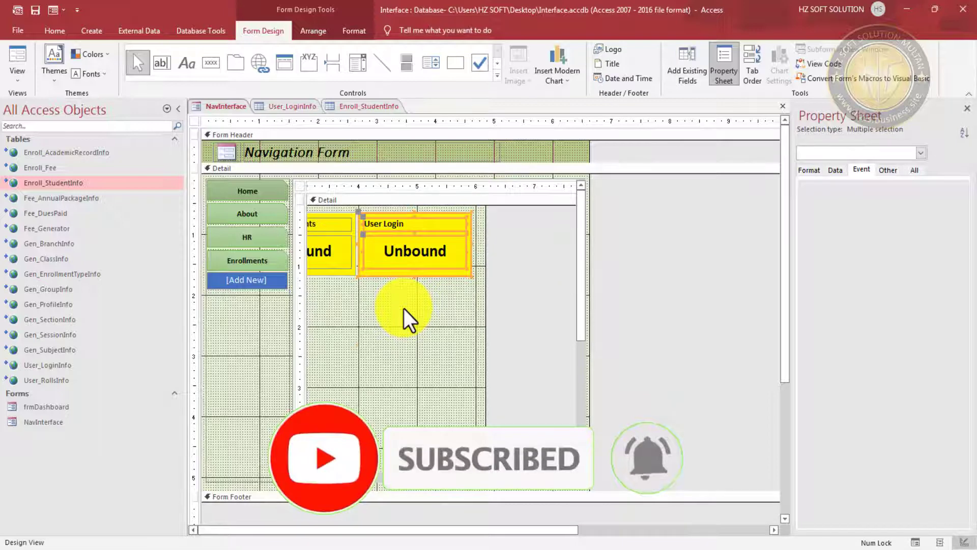
pyautogui.hotkey('ctrl', 'v')
pyautogui.click(428, 377)
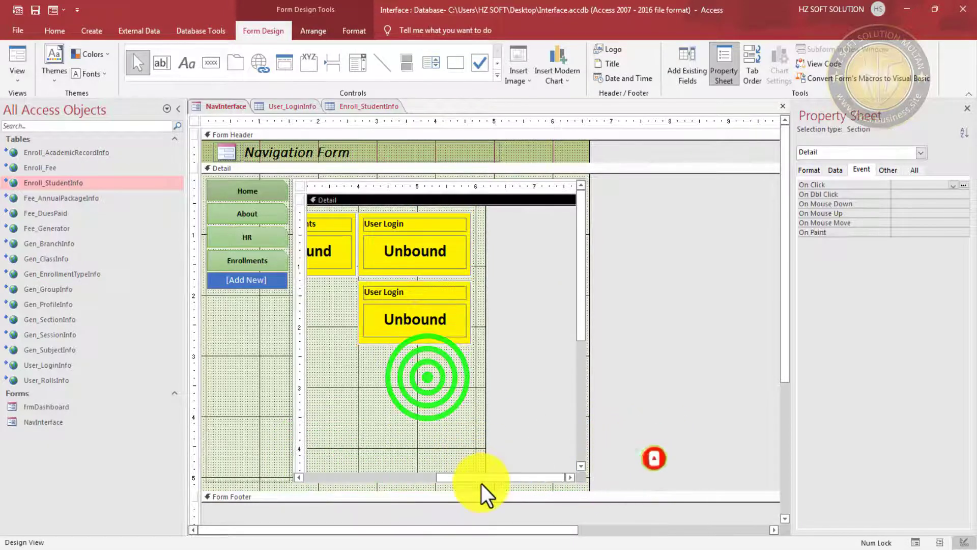
pyautogui.moveTo(481, 478); pyautogui.dragTo(430, 478)
pyautogui.moveTo(410, 287); pyautogui.dragTo(564, 363)
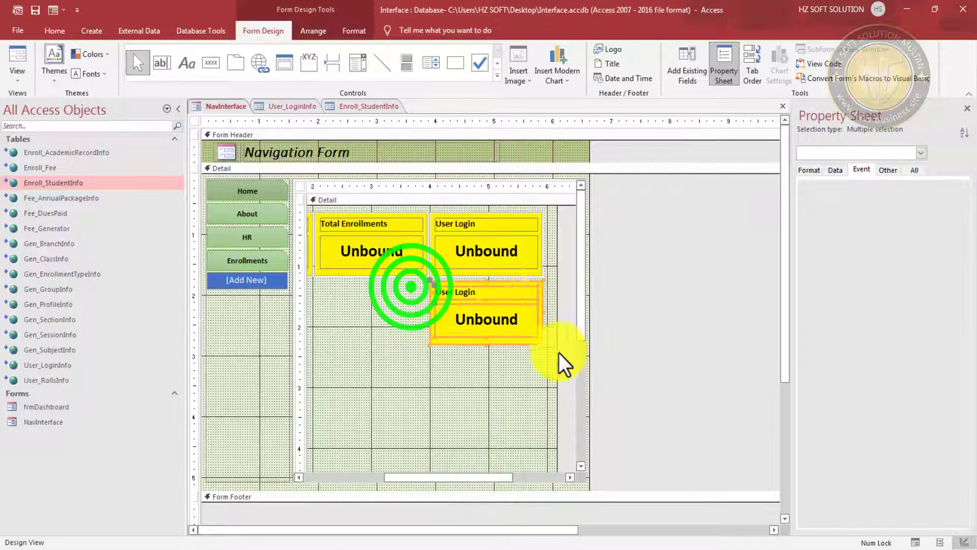
pyautogui.moveTo(498, 298); pyautogui.dragTo(535, 229)
pyautogui.click(498, 312)
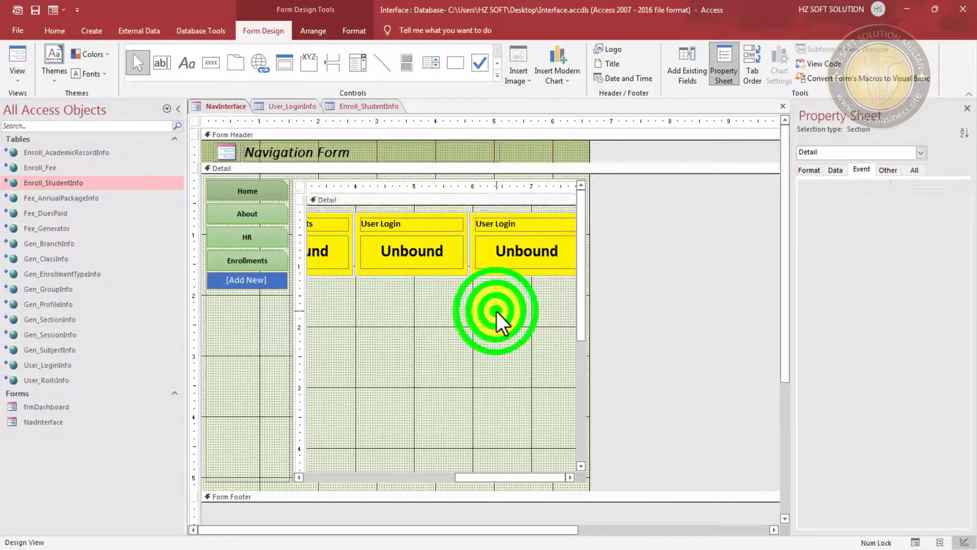
# - Relabel the copied User Login label as 'Active Classes'
pyautogui.click(491, 220)
pyautogui.click(494, 221)
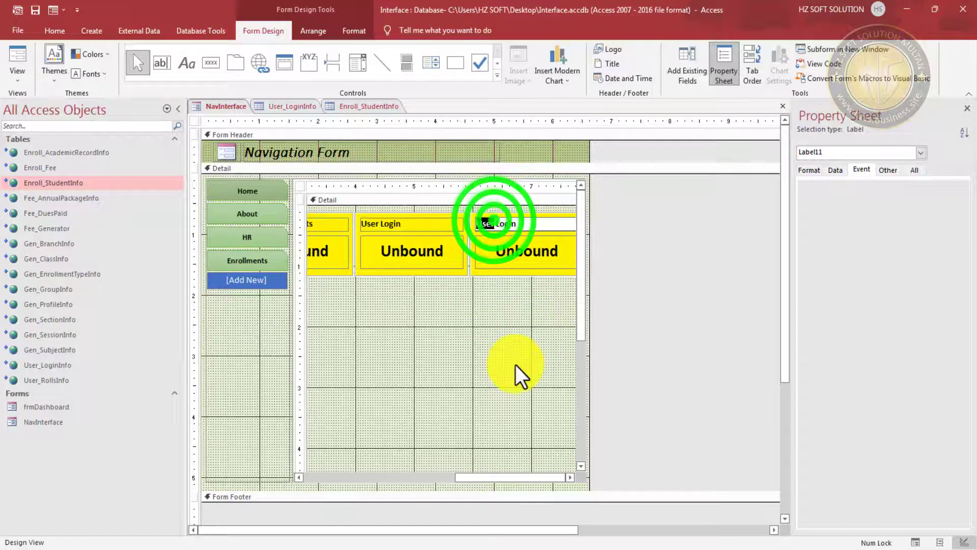
pyautogui.press('Delete')
pyautogui.press('Delete')
pyautogui.press('Delete')
pyautogui.press('Delete')
pyautogui.press('Delete')
pyautogui.press('Delete')
pyautogui.press('Delete')
pyautogui.press('Delete')
pyautogui.press('Delete')
pyautogui.press('Delete')
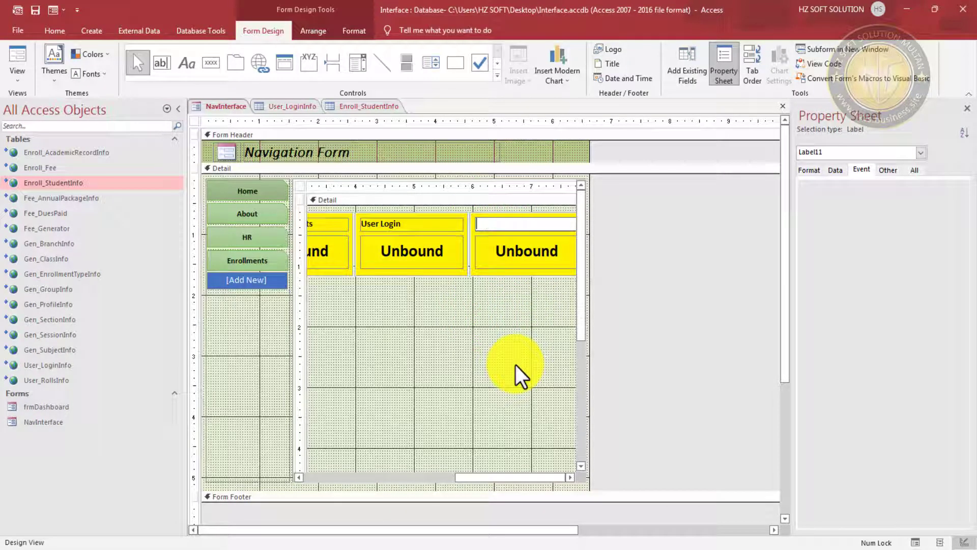
pyautogui.write('Active Classes')
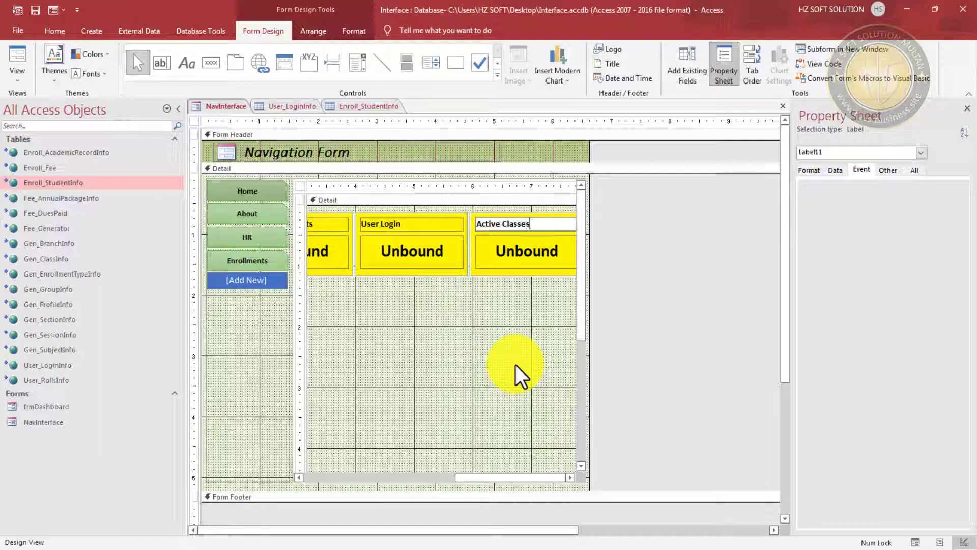
# - Name the copied count box txtActiveClasses, then select the whole form
pyautogui.click(519, 253)
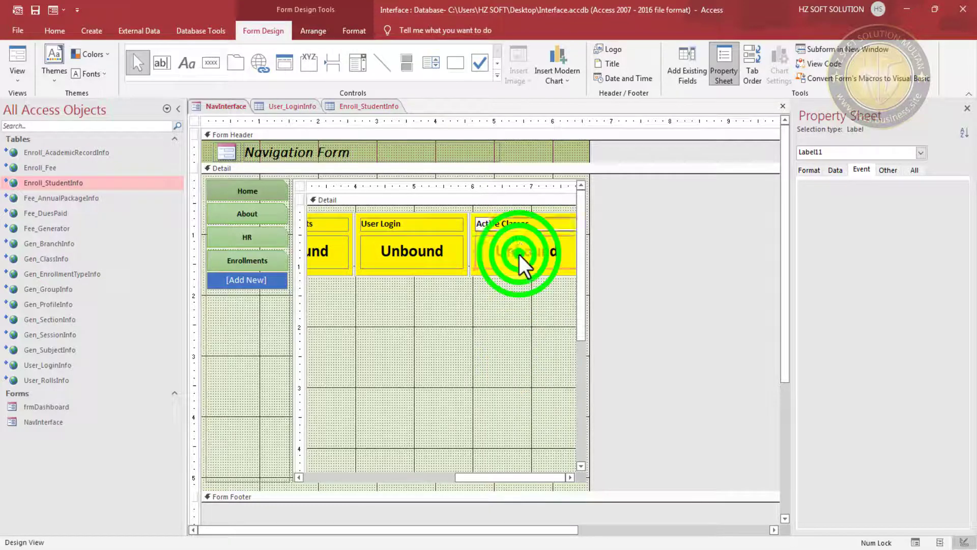
pyautogui.click(915, 171)
pyautogui.doubleClick(928, 184)
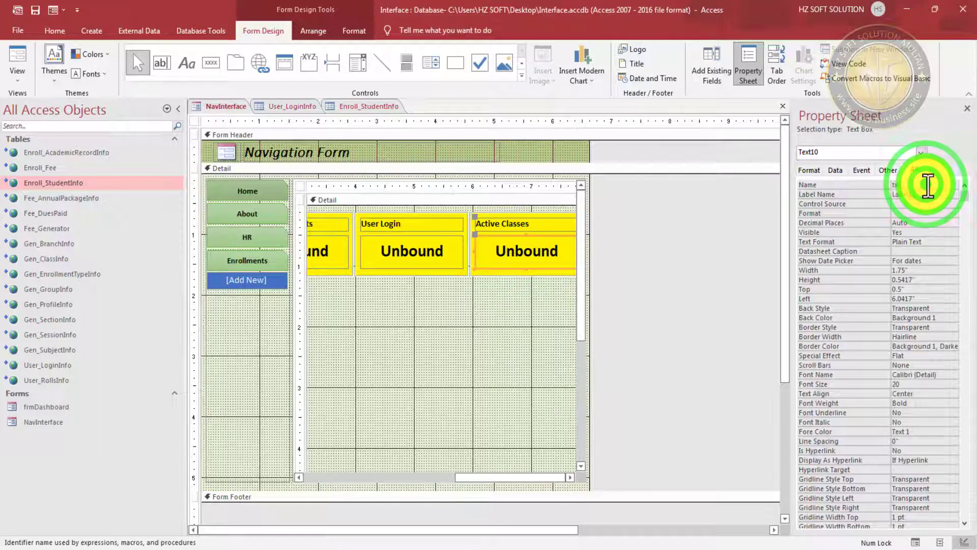
pyautogui.write('tx')
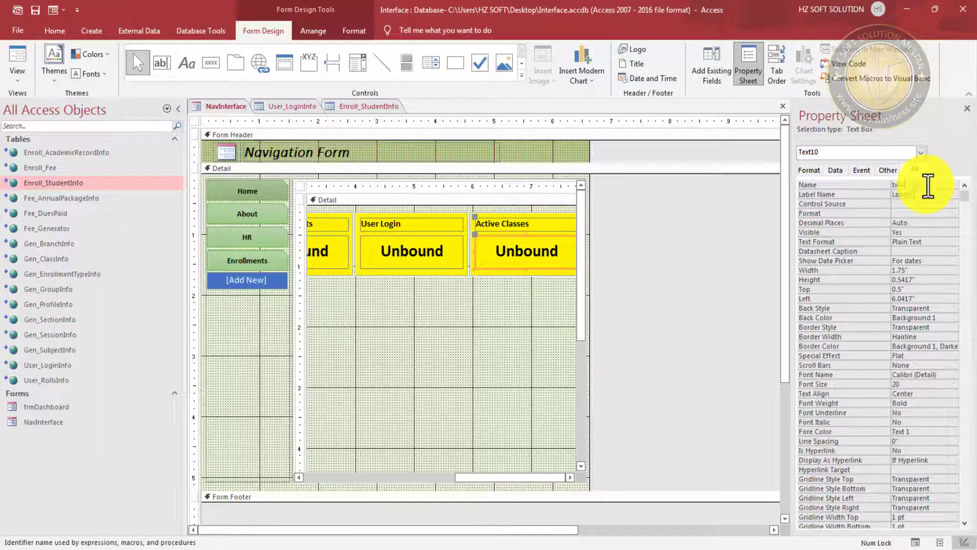
pyautogui.write('tActiveClasses')
pyautogui.press('Return')
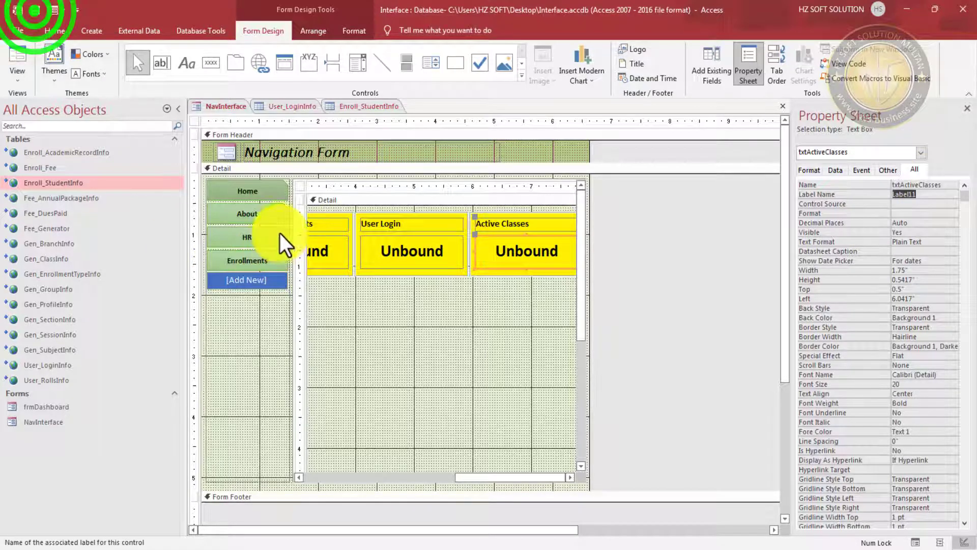
pyautogui.click(296, 186)
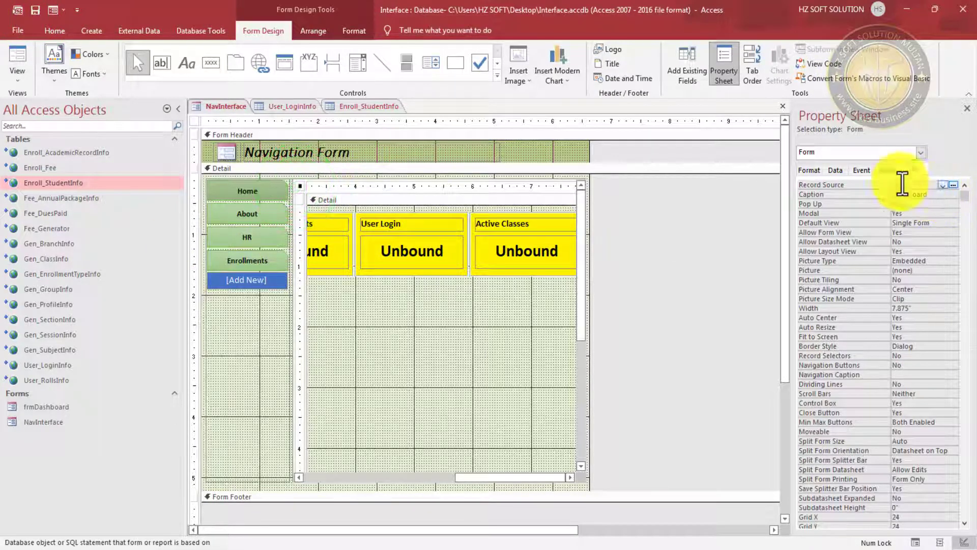
# - Open the form's On Load code and declare Dim AClasses As String
pyautogui.click(862, 170)
pyautogui.click(921, 194)
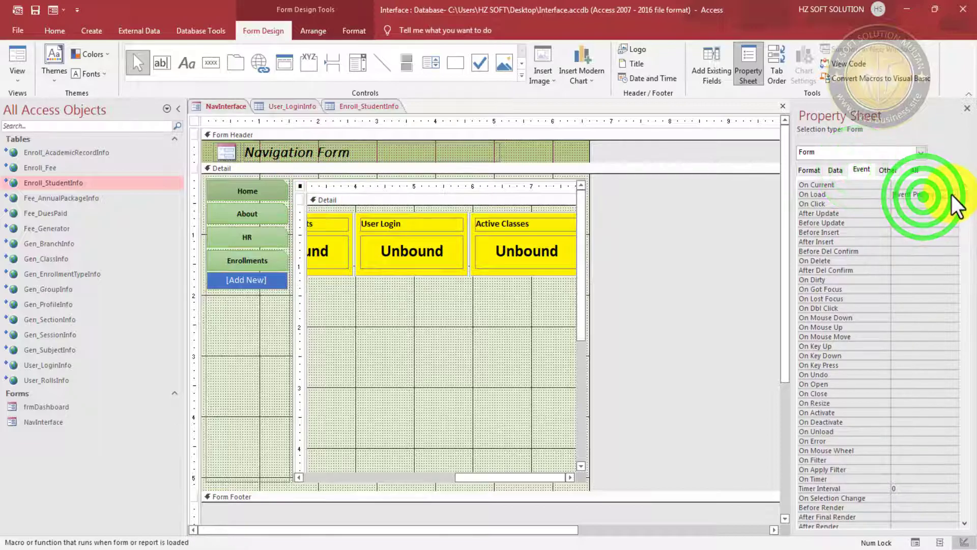
pyautogui.click(953, 195)
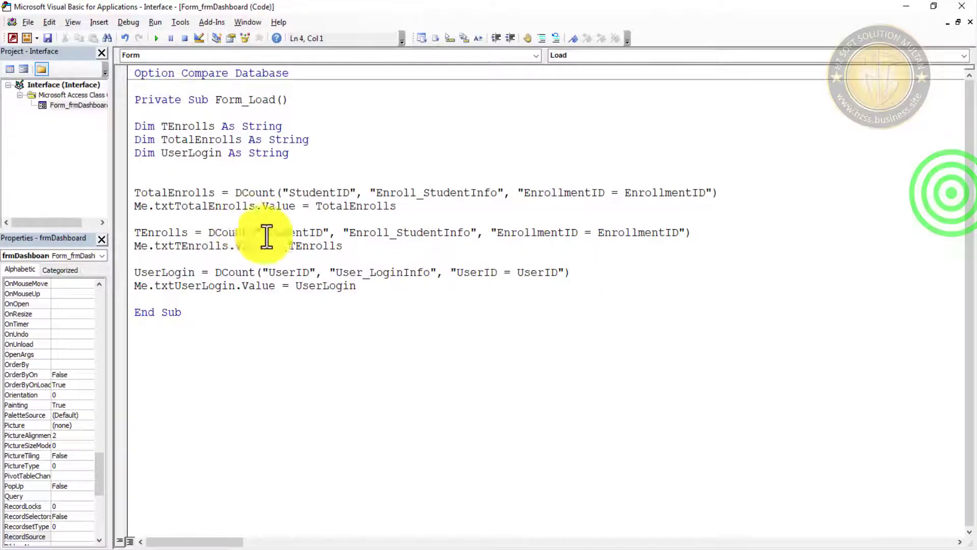
pyautogui.click(179, 173)
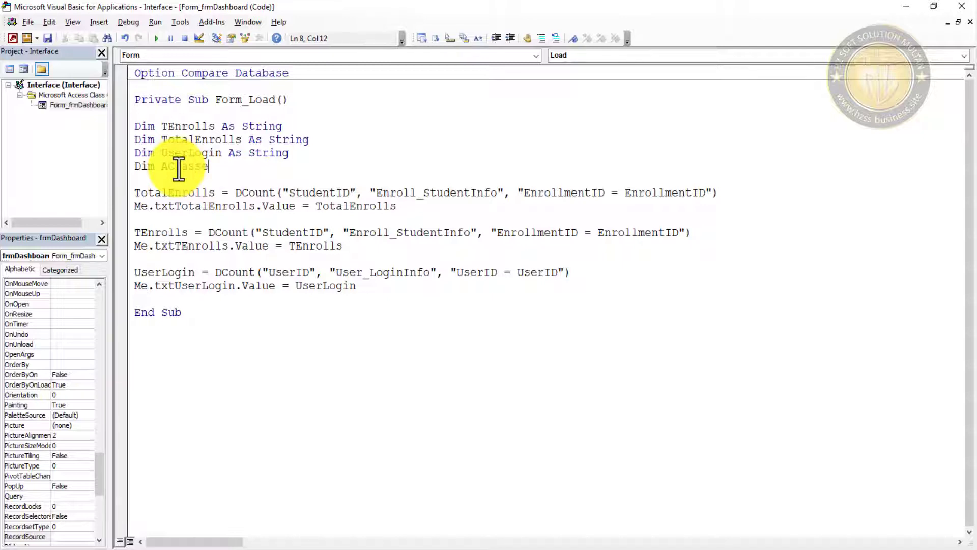
pyautogui.write('s str')
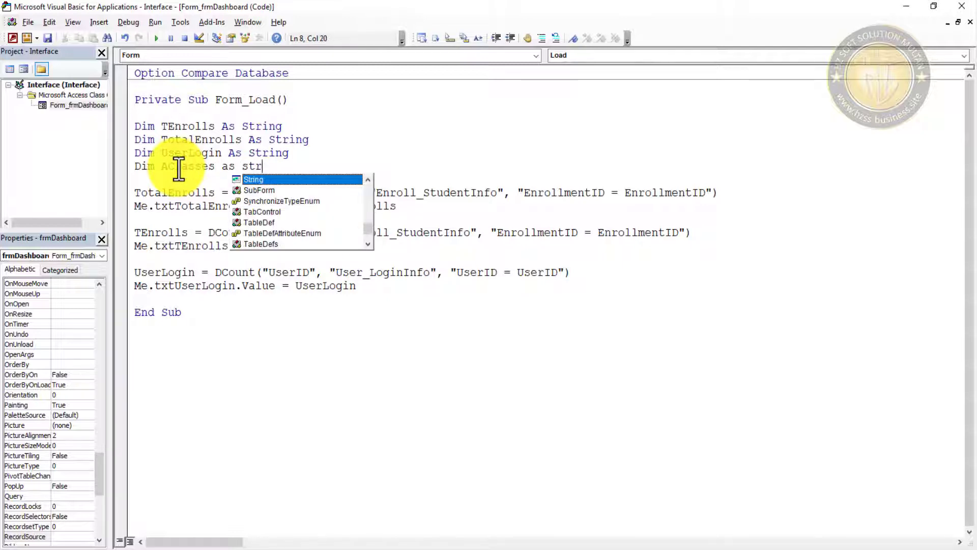
pyautogui.press('Return')
pyautogui.press('Return')
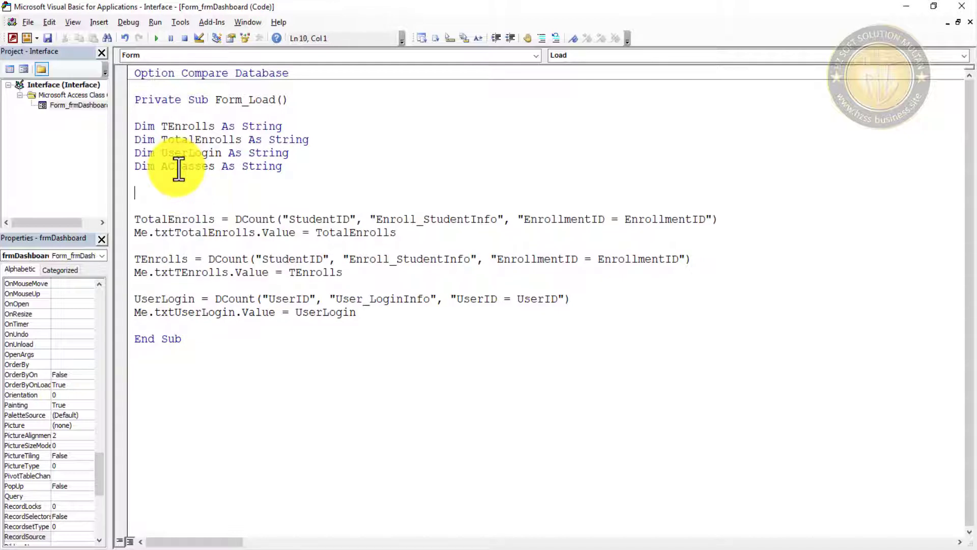
# - Copy the two UserLogin code lines and paste them above End Sub
pyautogui.click(151, 203)
pyautogui.moveTo(371, 319); pyautogui.dragTo(137, 301)
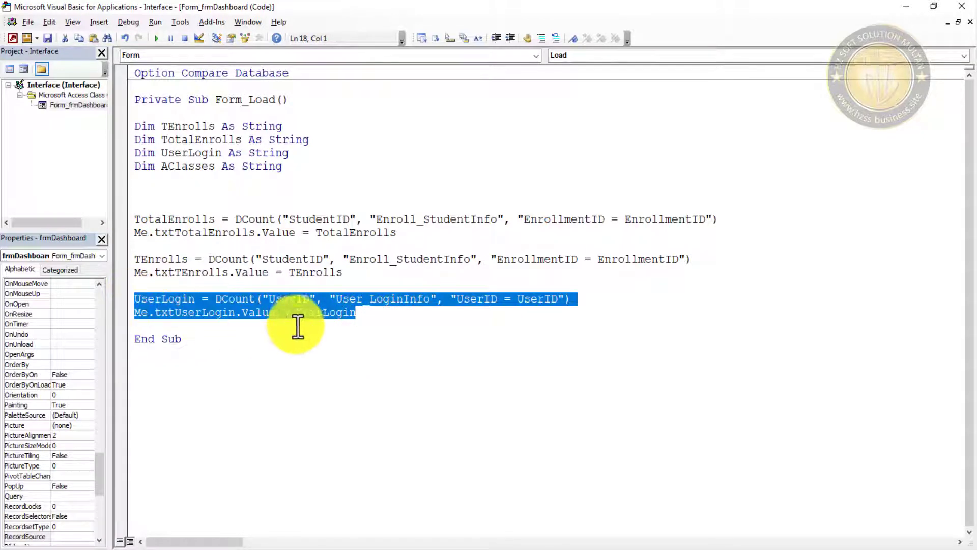
pyautogui.click(372, 322)
pyautogui.press('Return')
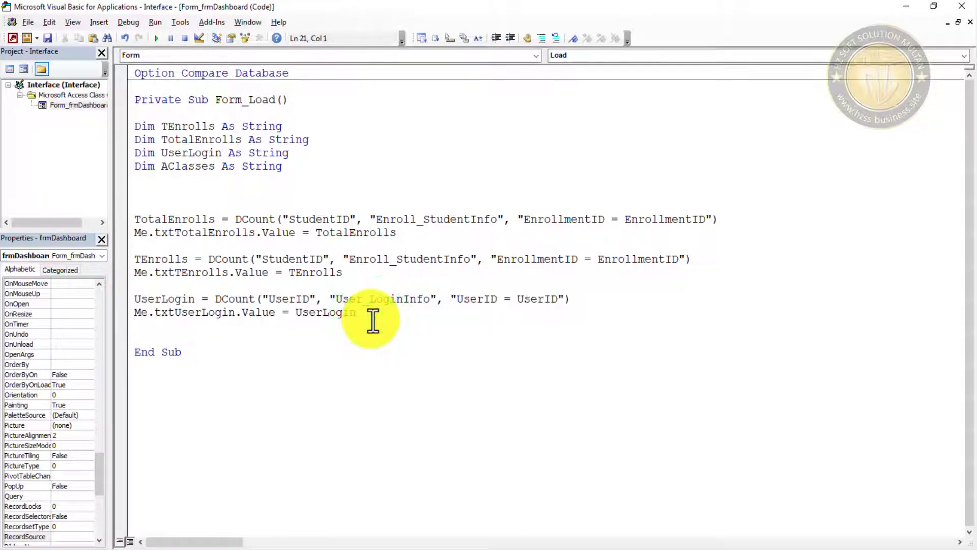
pyautogui.hotkey('ctrl', 'v')
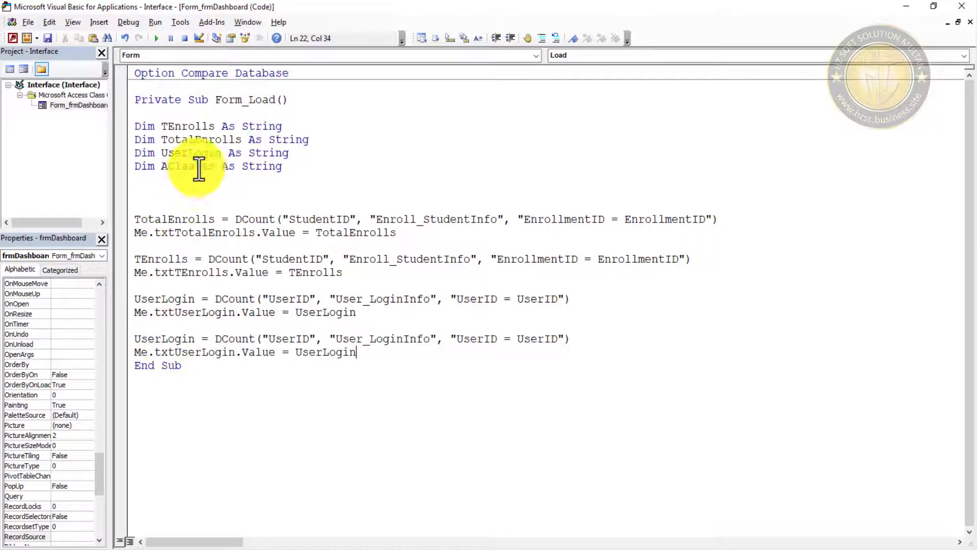
# - Rename the pasted lines to compute AClasses and assign it to txtActiveClasses
pyautogui.doubleClick(198, 166)
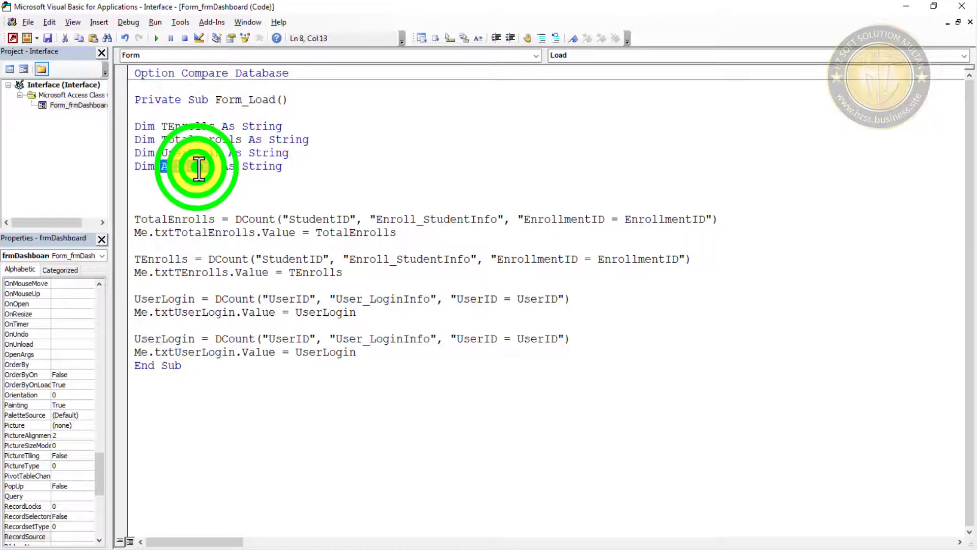
pyautogui.doubleClick(164, 339)
pyautogui.hotkey('ctrl', 'v')
pyautogui.doubleClick(199, 352)
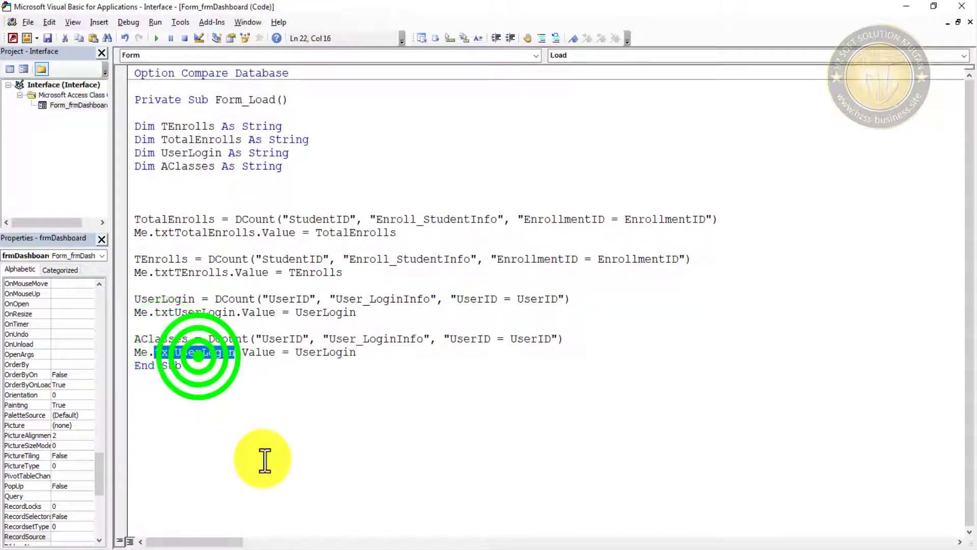
pyautogui.press('BackSpace')
pyautogui.press('BackSpace')
pyautogui.write('.txt')
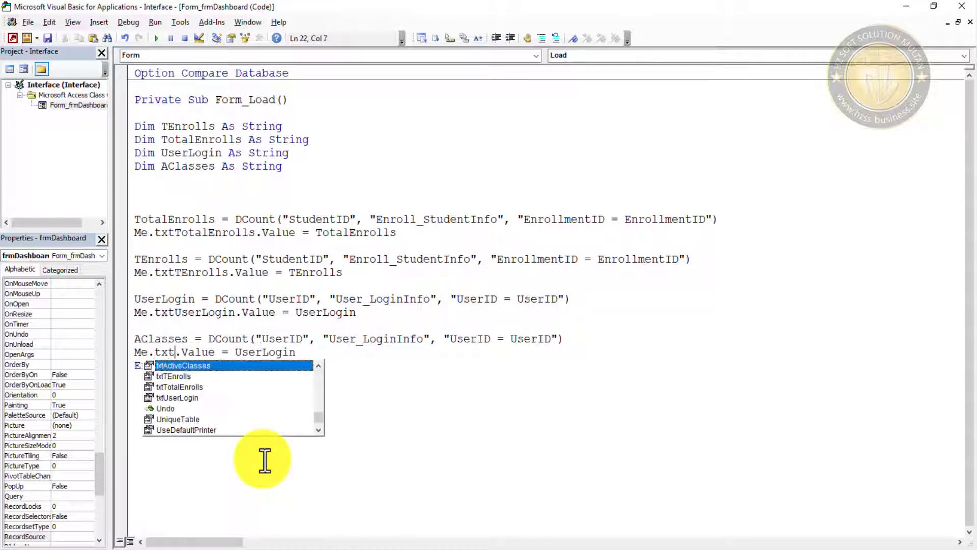
pyautogui.press('Tab')
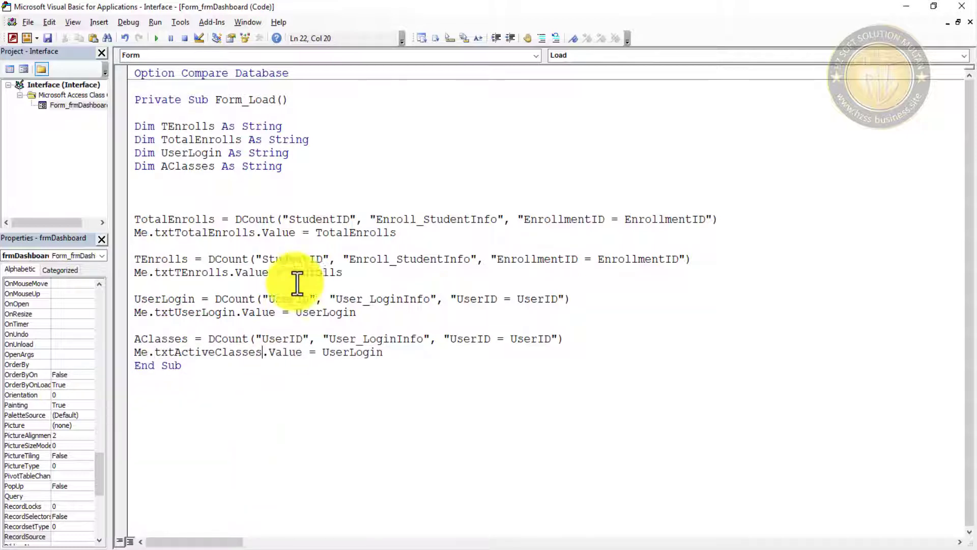
pyautogui.doubleClick(360, 351)
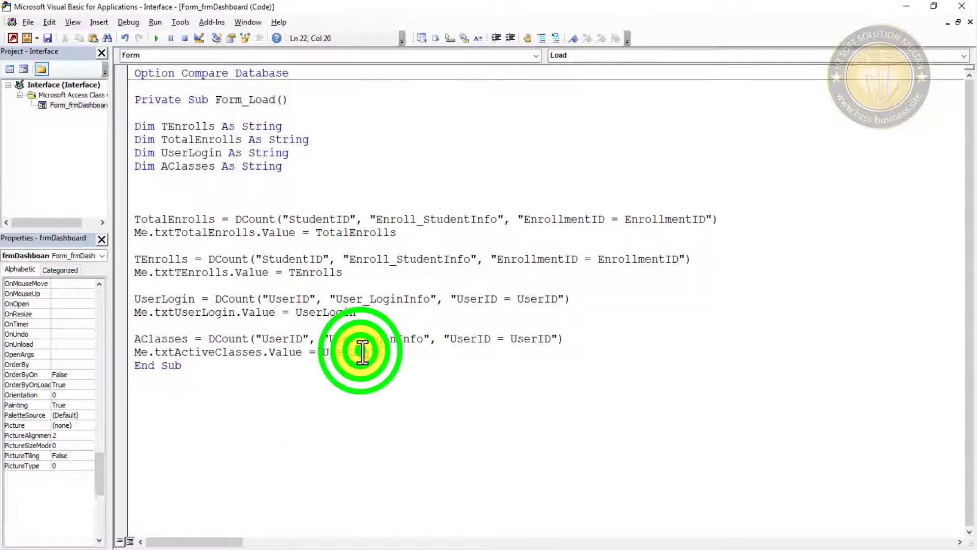
pyautogui.write('AClasses')
pyautogui.click(411, 381)
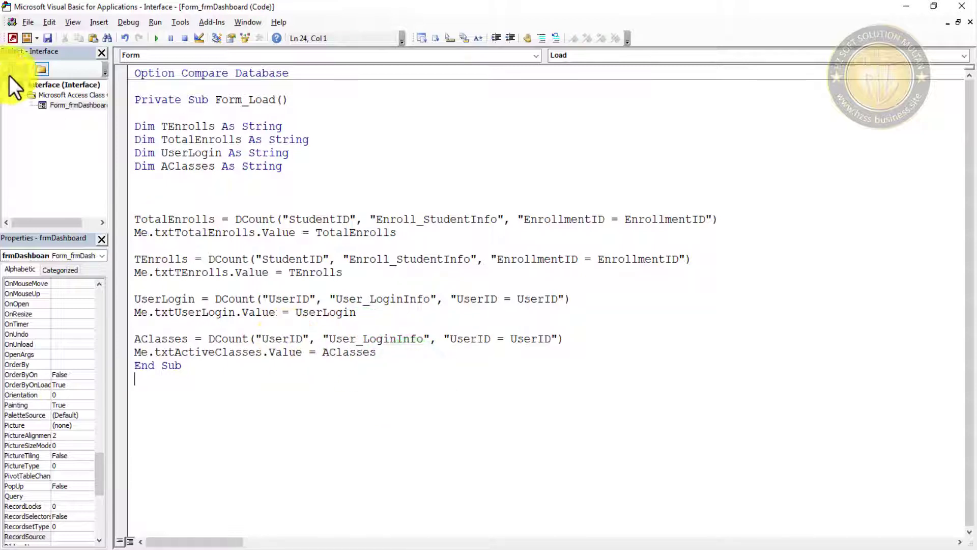
# - Make AClasses count ClassID in Gen_ClassInfo with criteria "ClassID = ClassID", and save
pyautogui.click(45, 39)
pyautogui.doubleClick(281, 339)
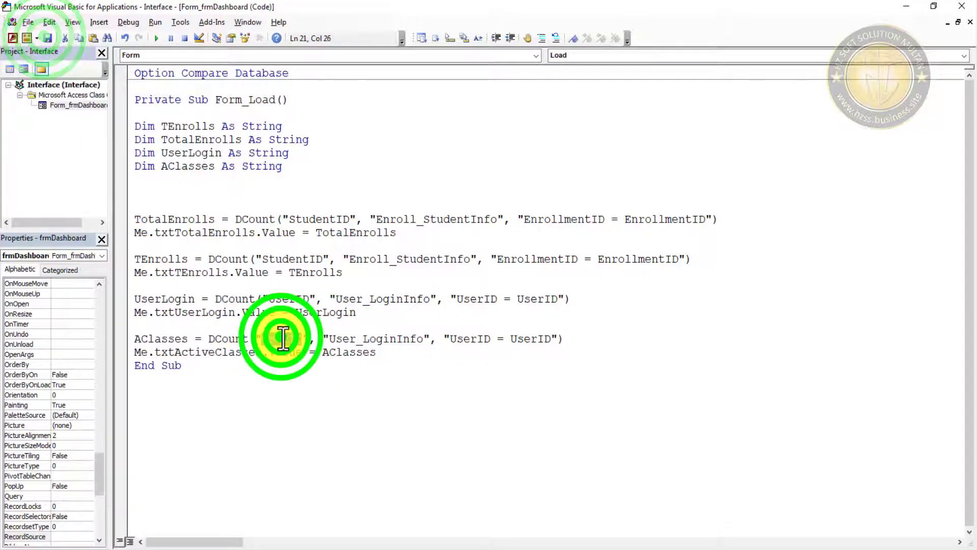
pyautogui.write('ClassI')
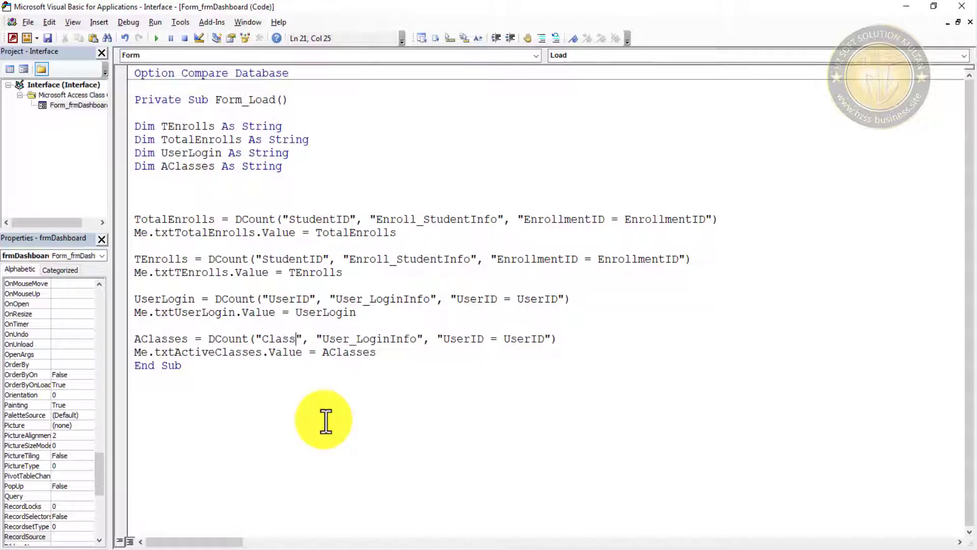
pyautogui.write('D')
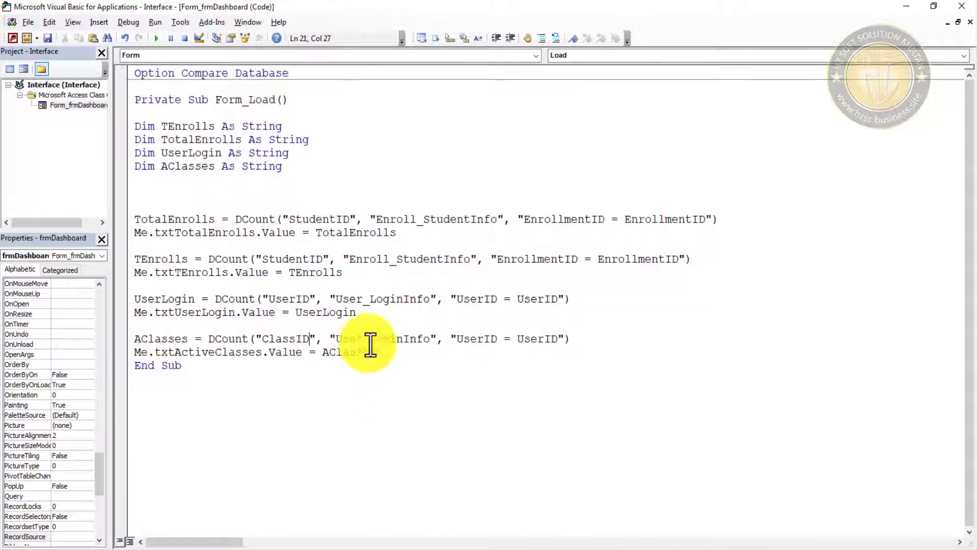
pyautogui.doubleClick(374, 340)
pyautogui.write('G')
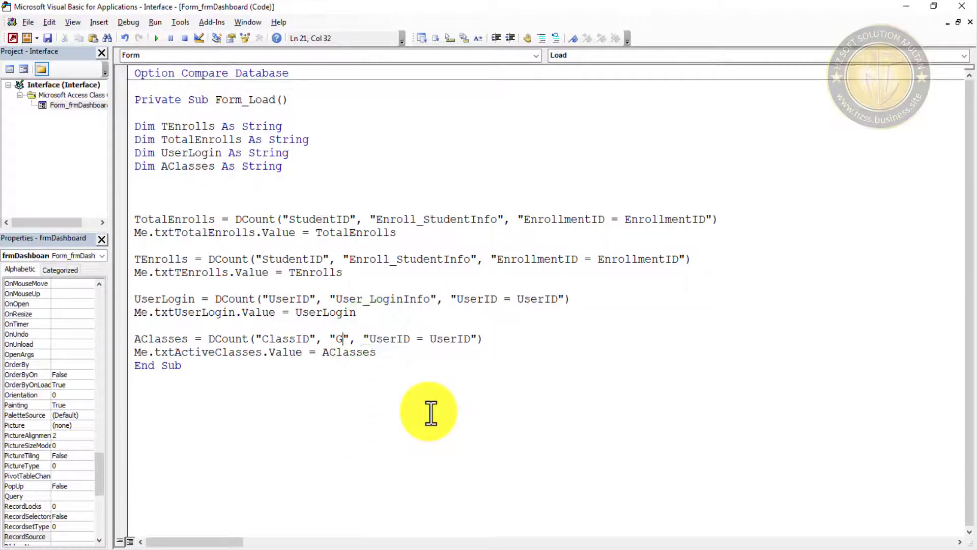
pyautogui.write('en_')
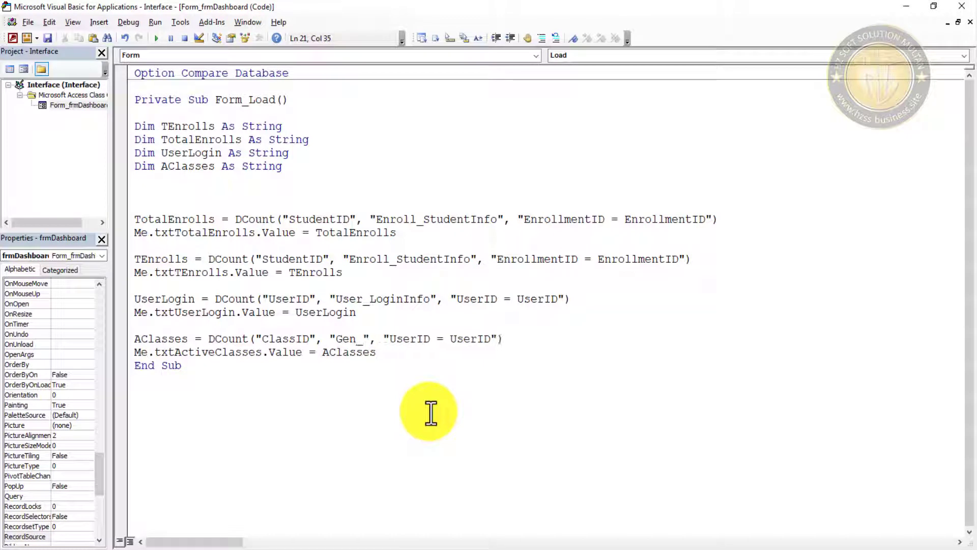
pyautogui.write('ClassInfo')
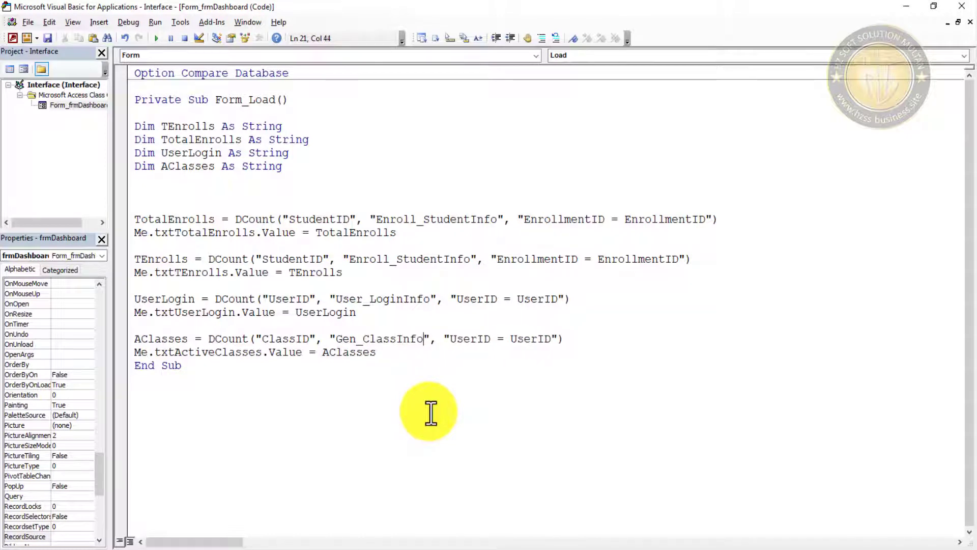
pyautogui.doubleClick(469, 338)
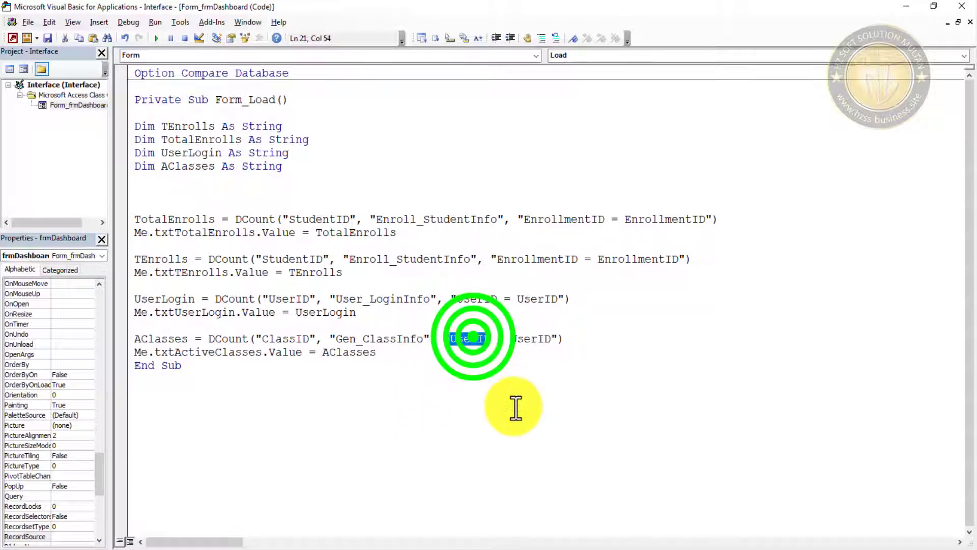
pyautogui.write('Class')
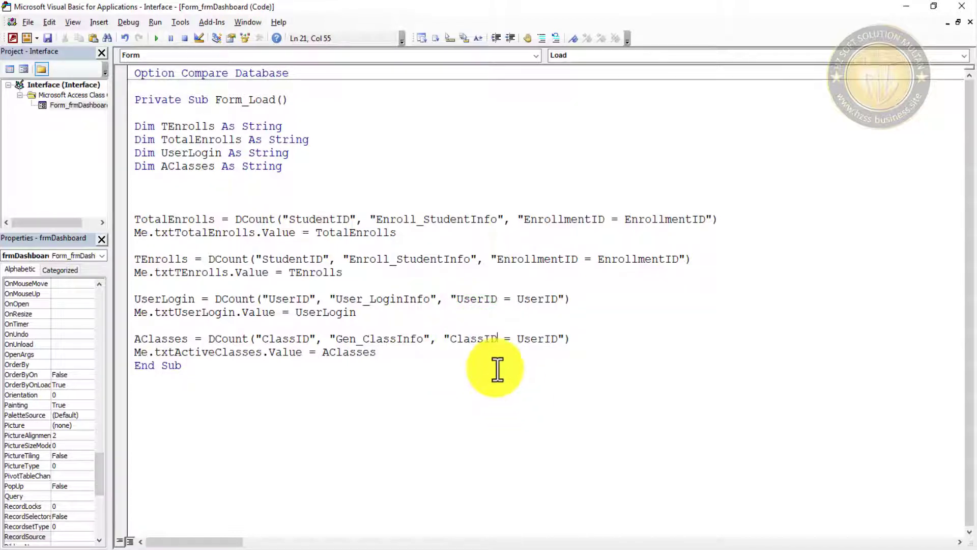
pyautogui.doubleClick(534, 339)
pyautogui.write('Classi')
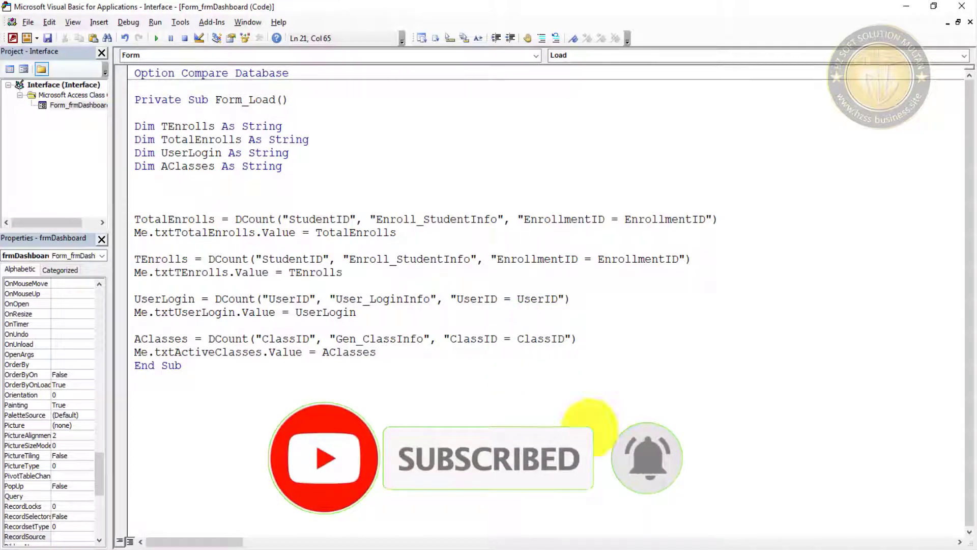
pyautogui.click(45, 39)
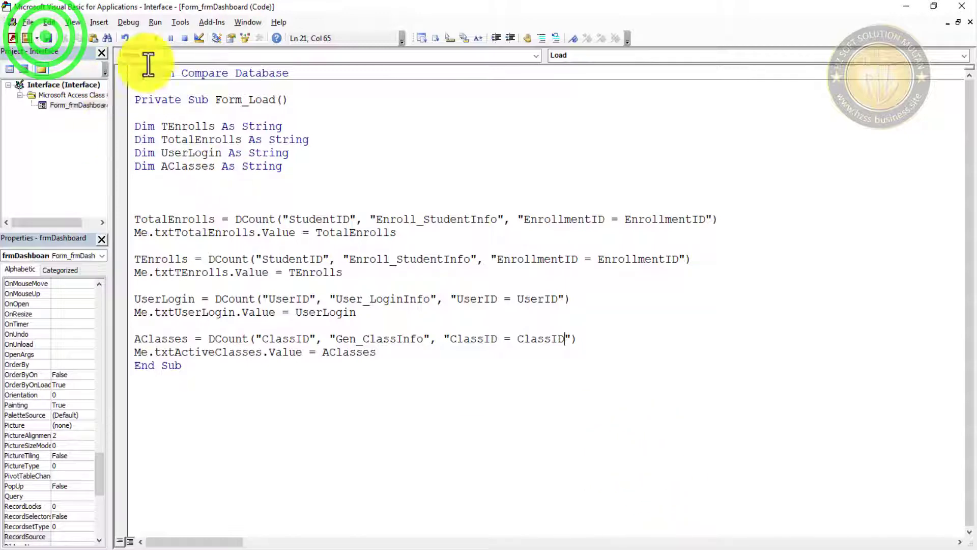
# - Open Gen_ClassInfo, refresh all, and run NavInterface in Form View to show Active Classes 2
pyautogui.click(906, 6)
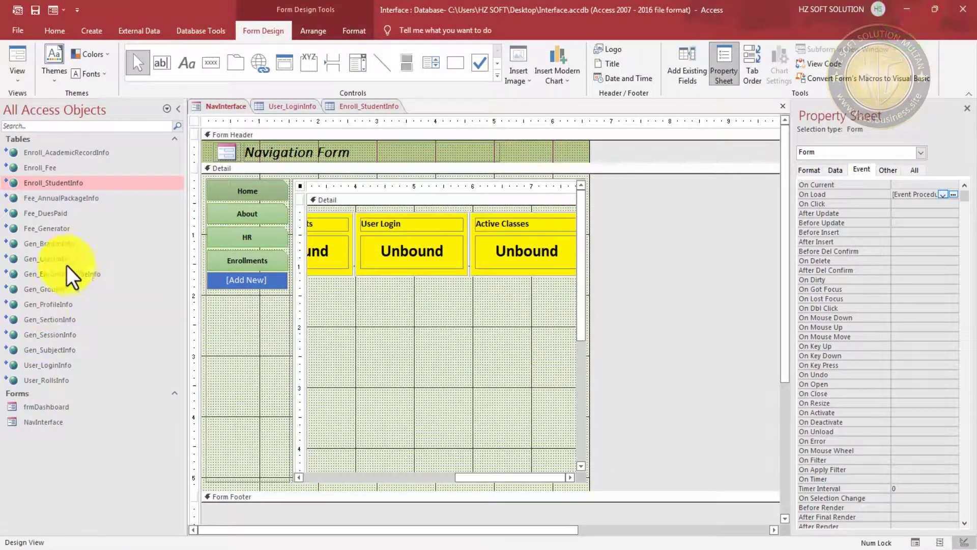
pyautogui.doubleClick(56, 258)
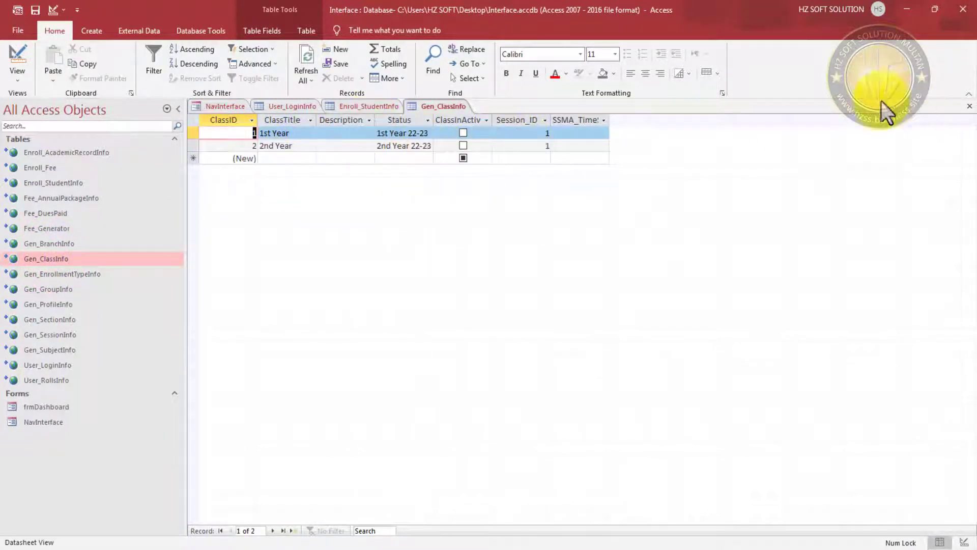
pyautogui.click(312, 53)
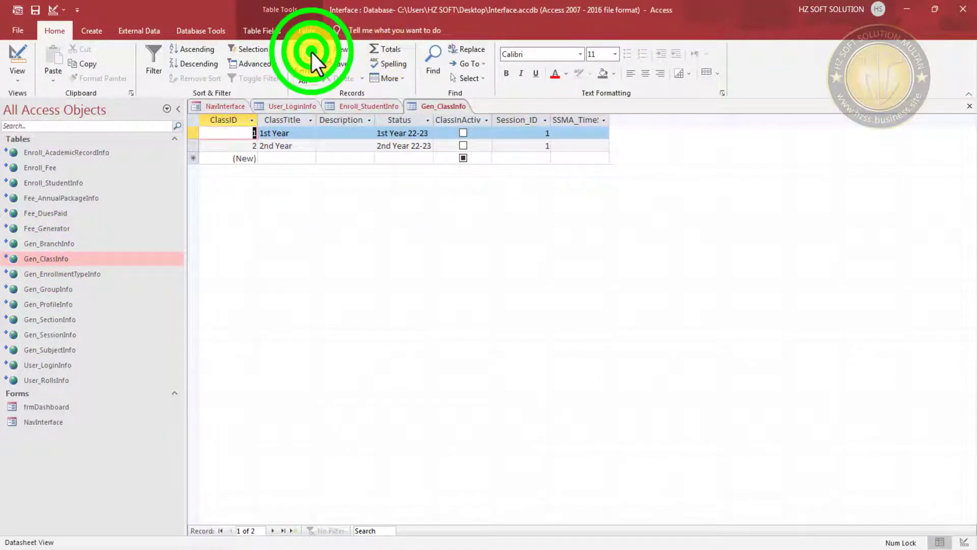
pyautogui.click(224, 106)
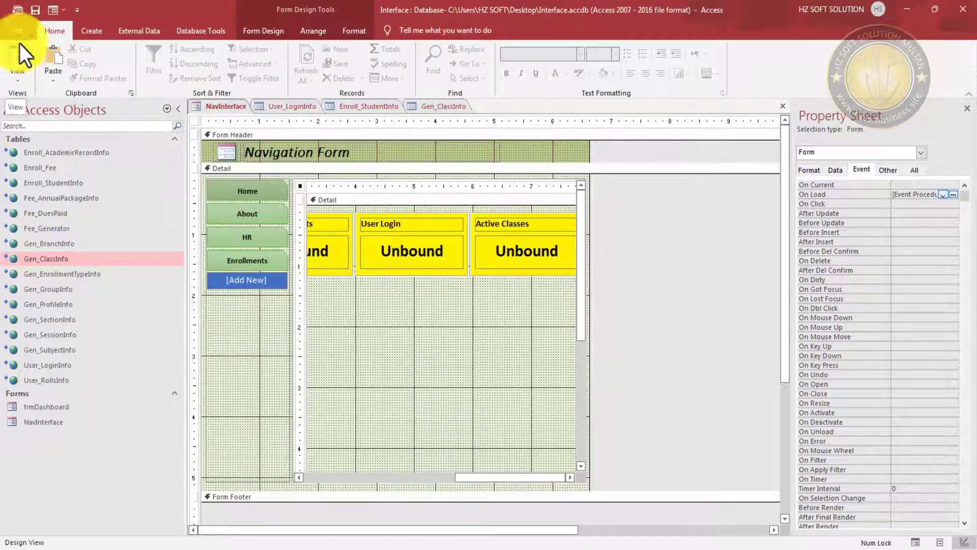
pyautogui.click(34, 15)
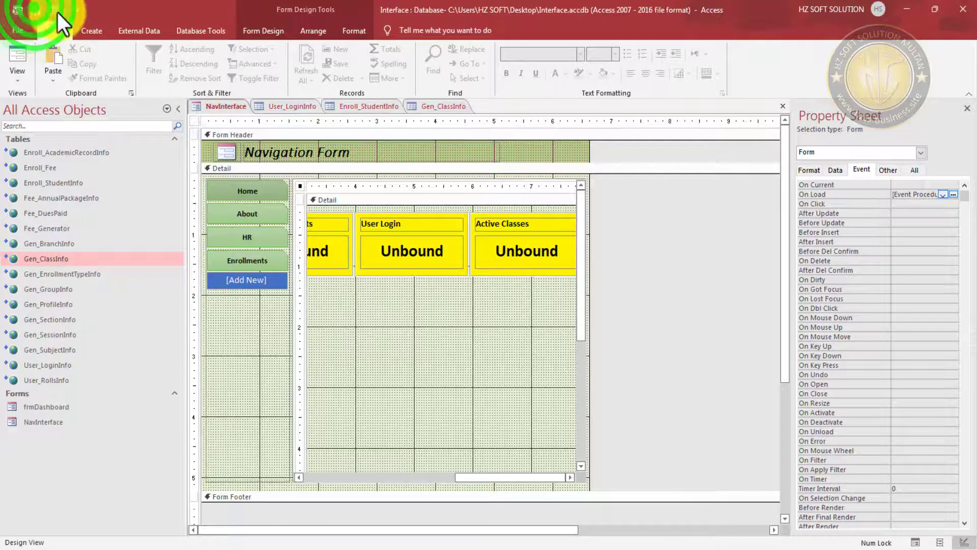
pyautogui.click(55, 10)
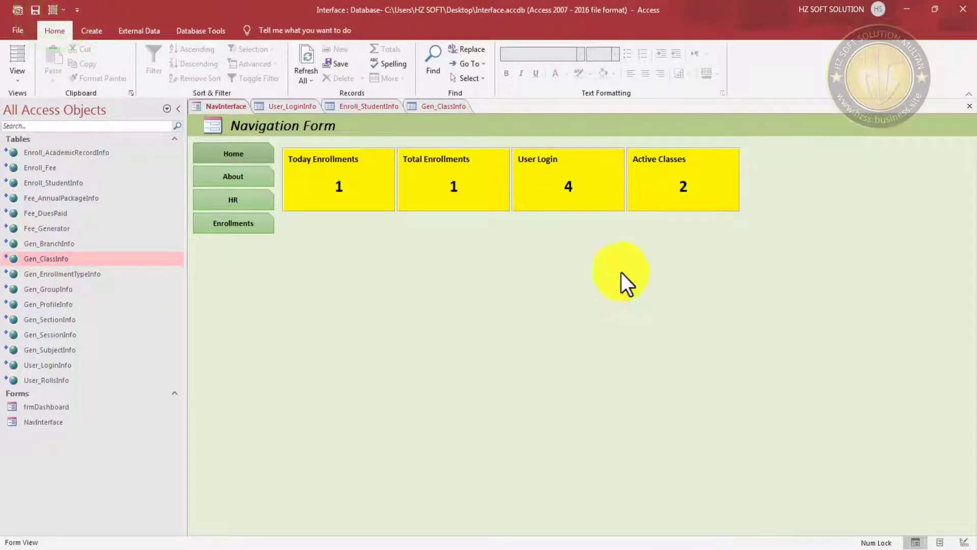